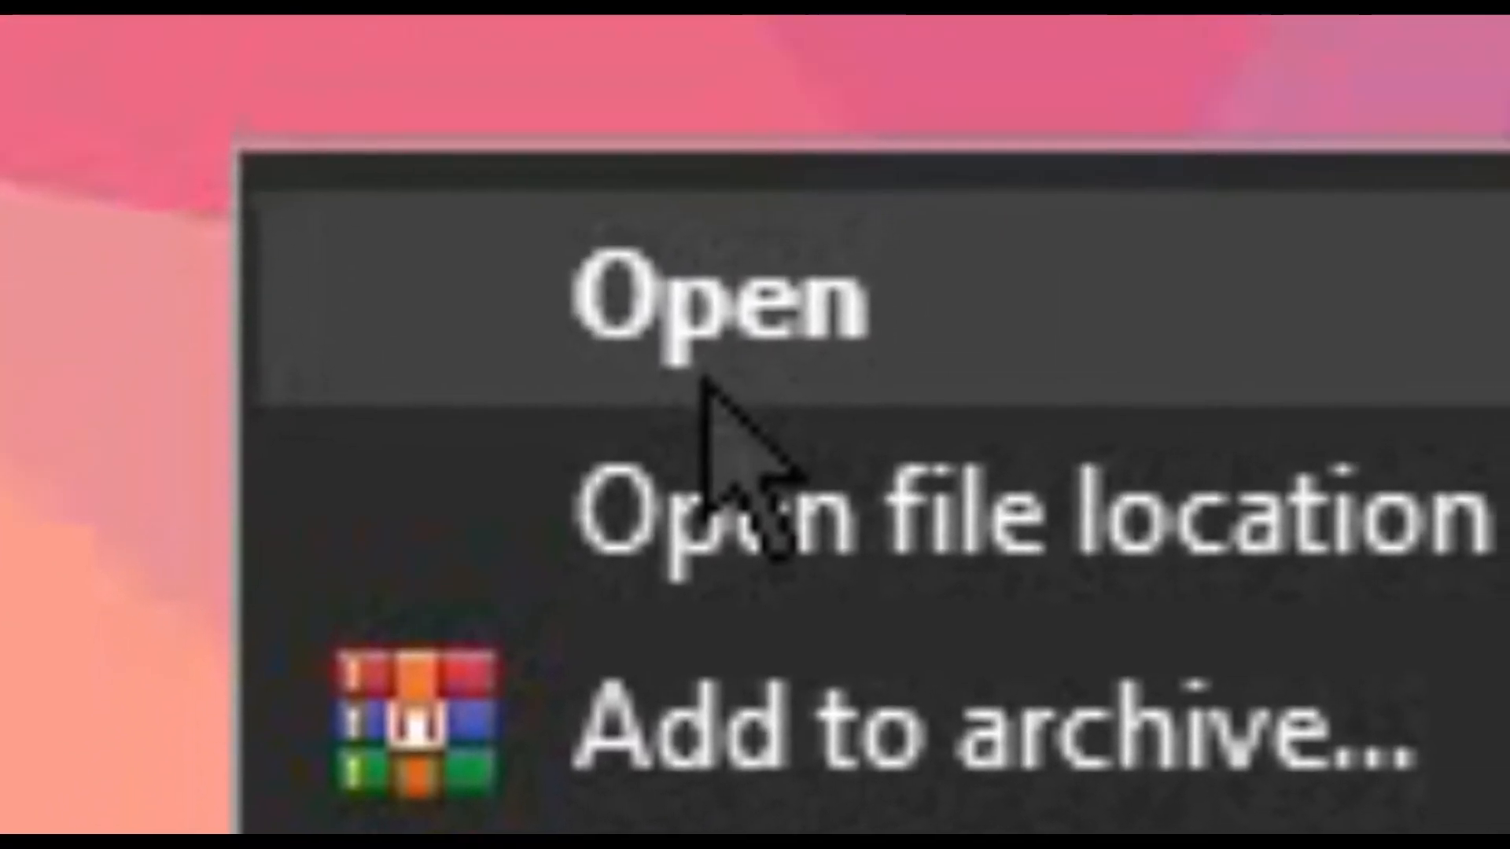
# Step: Open Scratch Desktop from the desktop shortcut and maximize its window
pyautogui.click(798, 126)
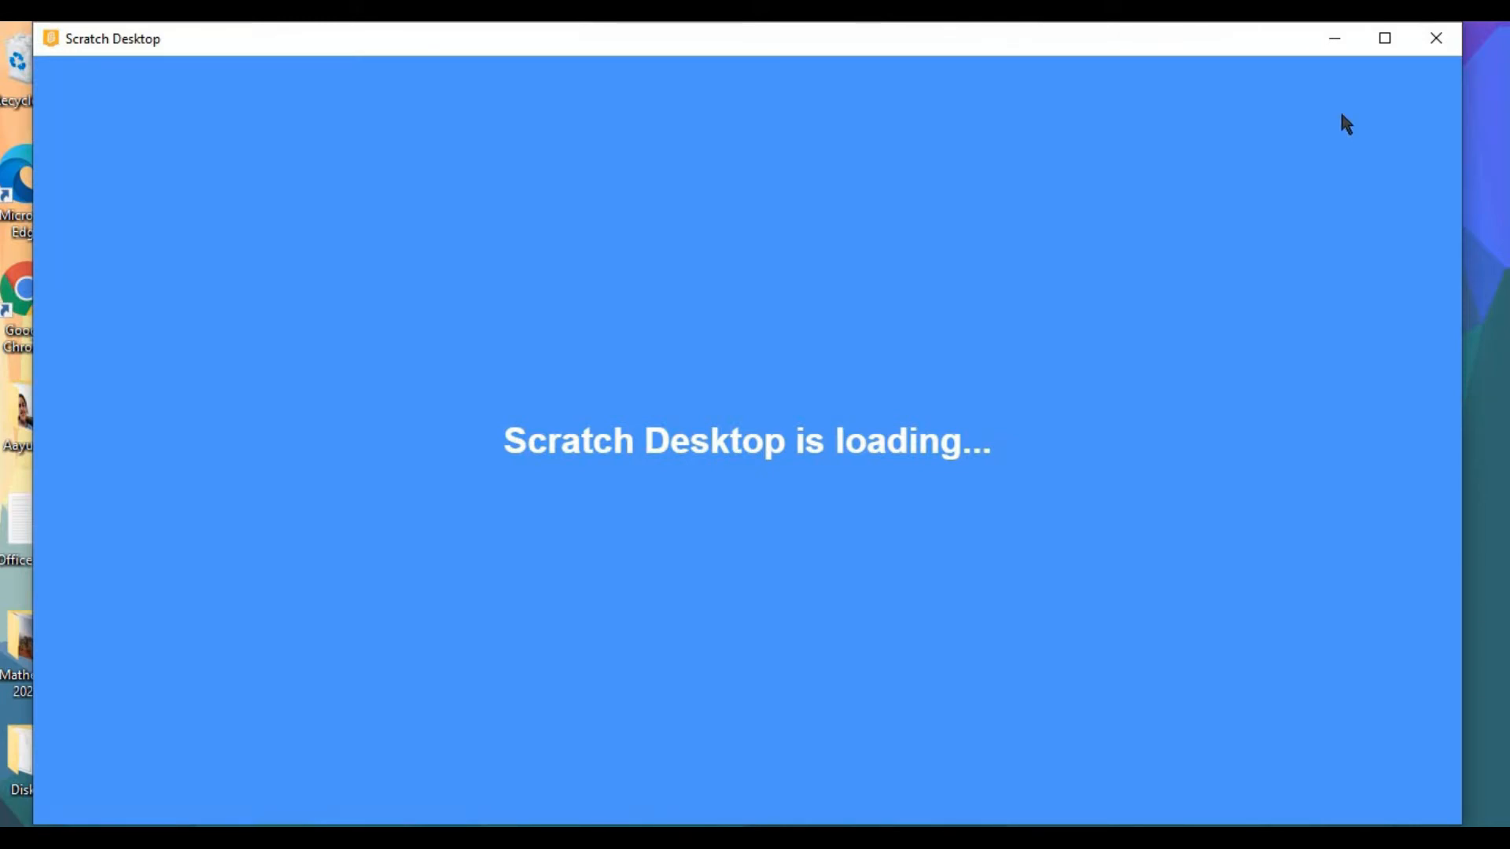
pyautogui.doubleClick(1259, 23)
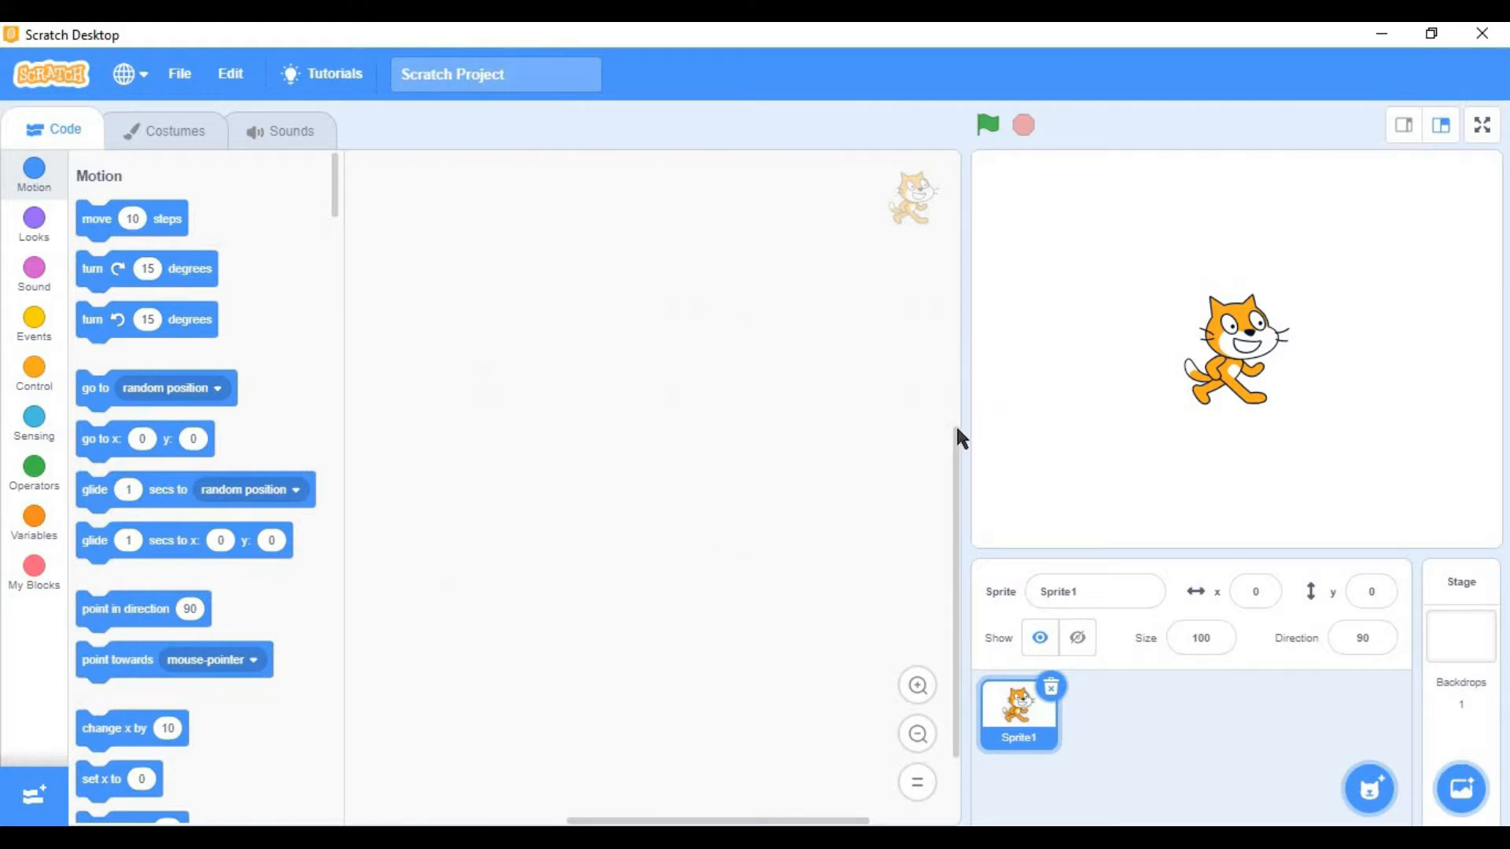
pyautogui.moveTo(957, 431); pyautogui.dragTo(928, 283)
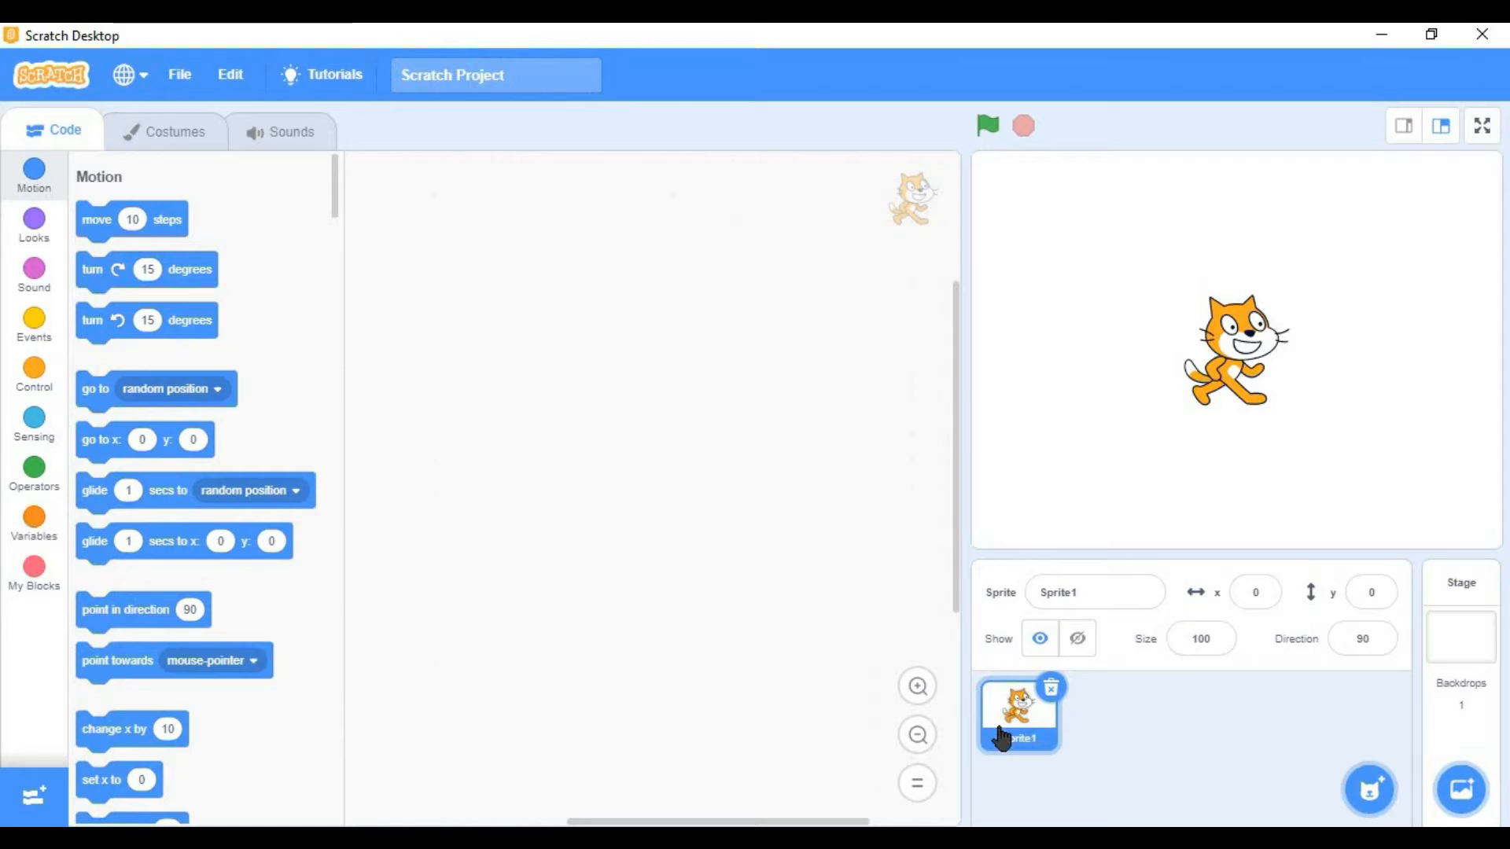
# Step: Add a surprise sprite and place the bow tie on the cat's neck at about x 5, y -11
pyautogui.moveTo(1370, 791)
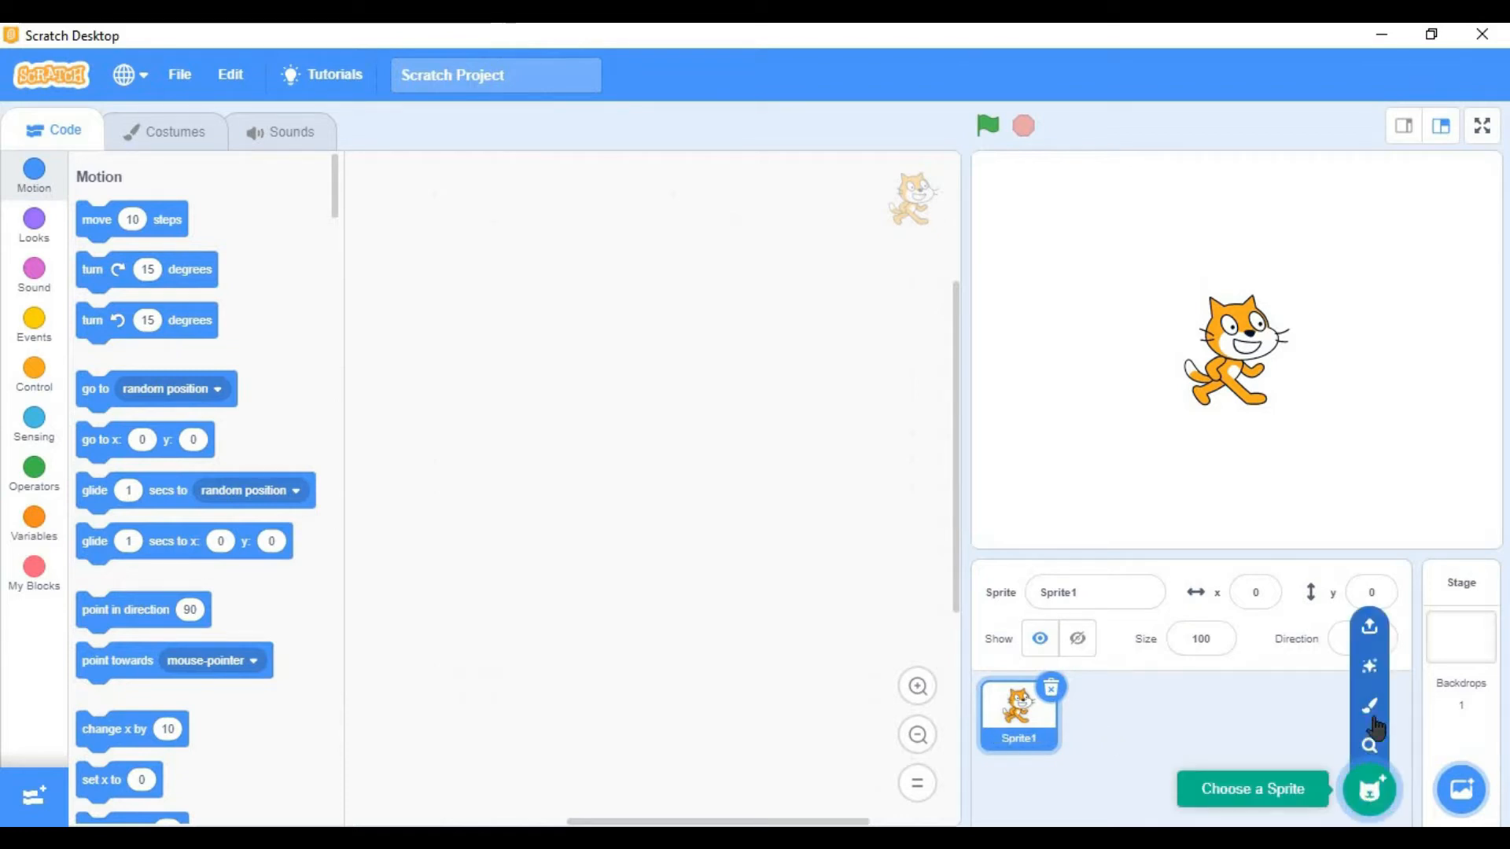
pyautogui.click(1369, 666)
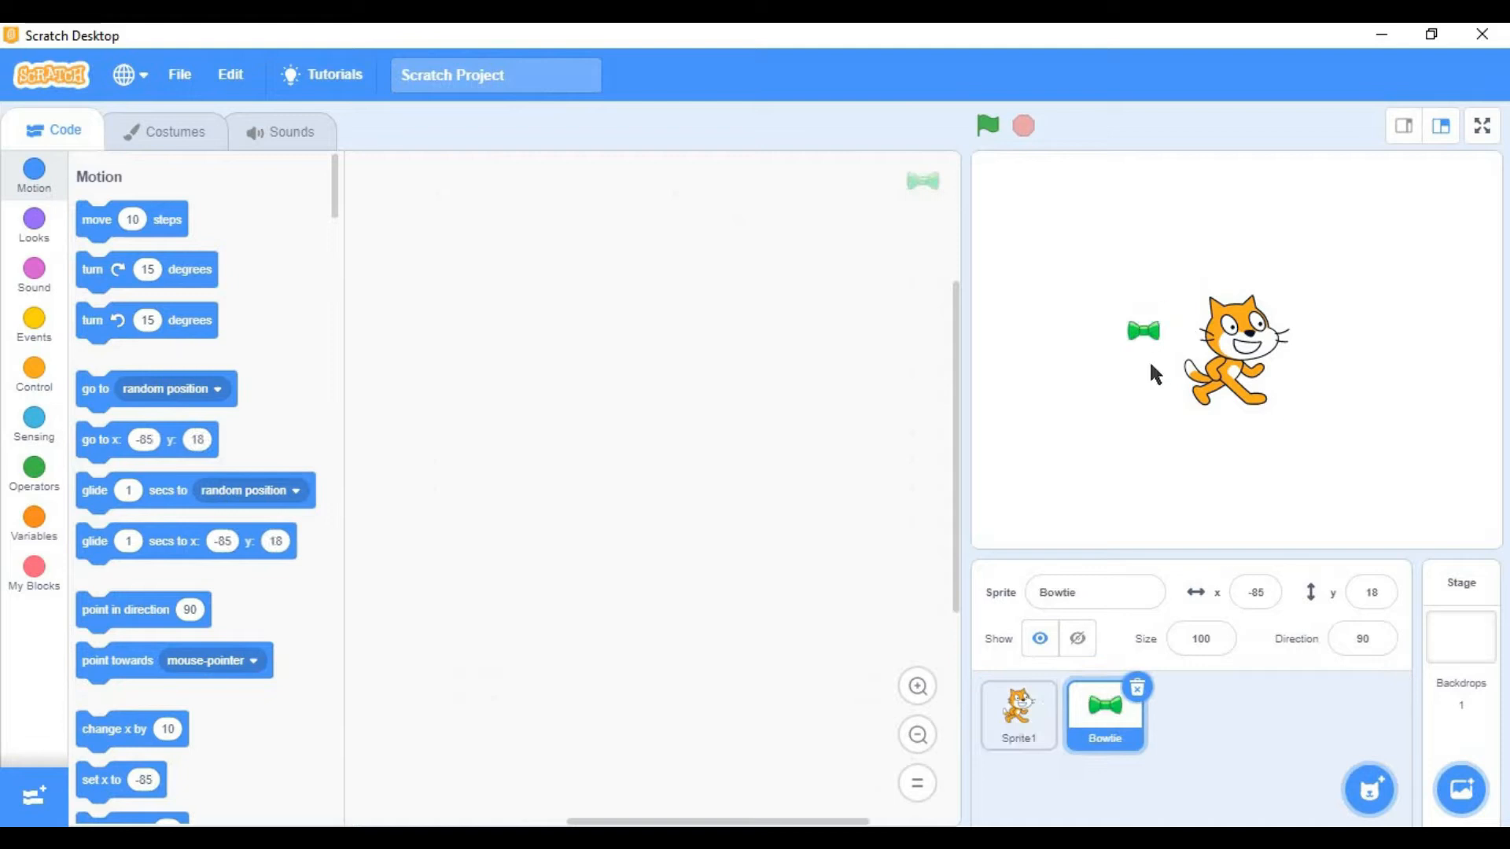
pyautogui.moveTo(1145, 343); pyautogui.dragTo(1243, 372)
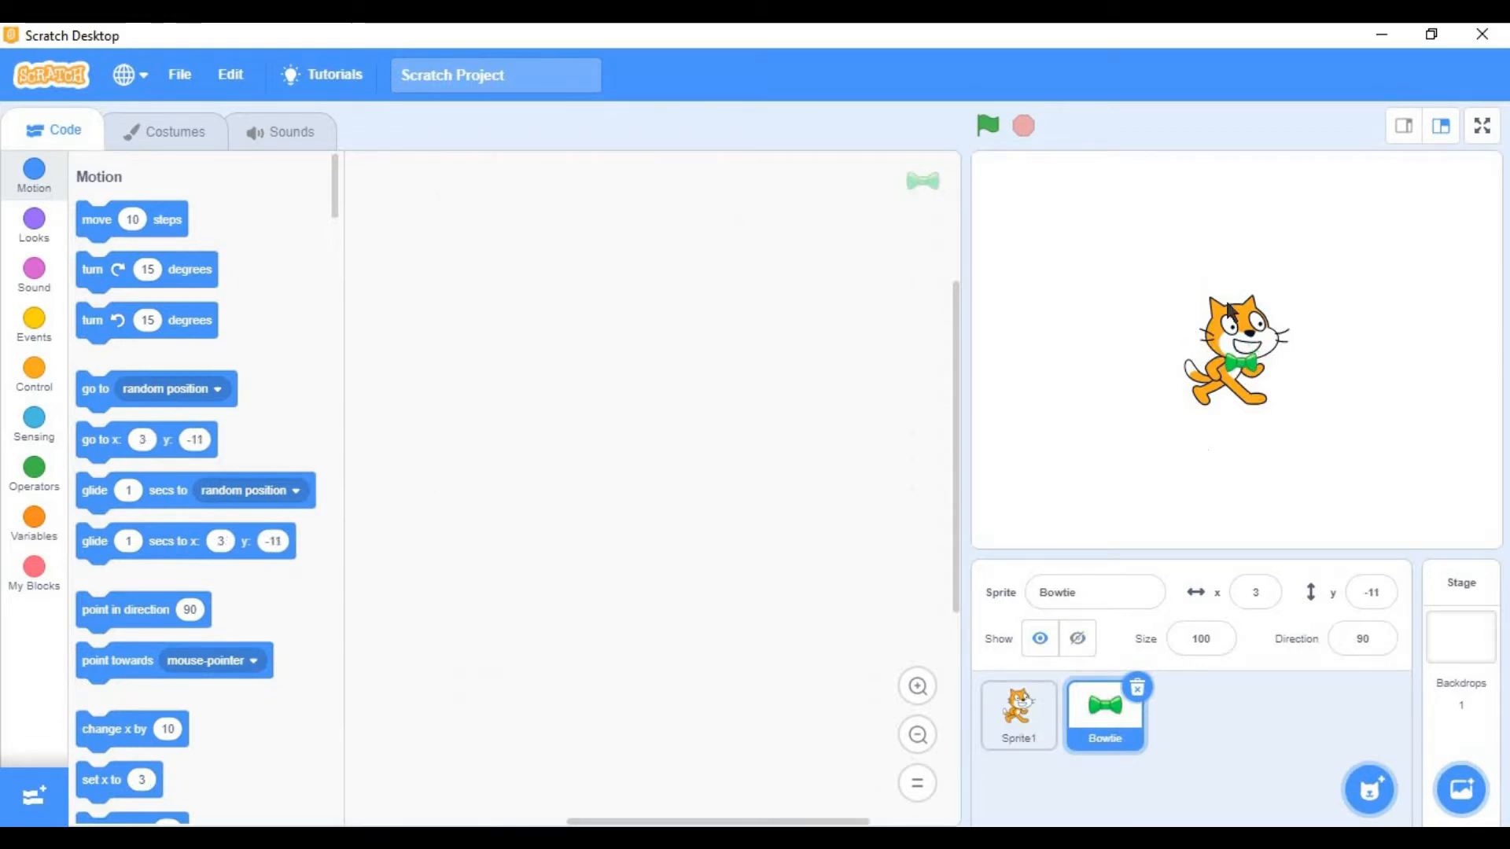
pyautogui.moveTo(1236, 339); pyautogui.dragTo(1261, 375)
pyautogui.click(1233, 600)
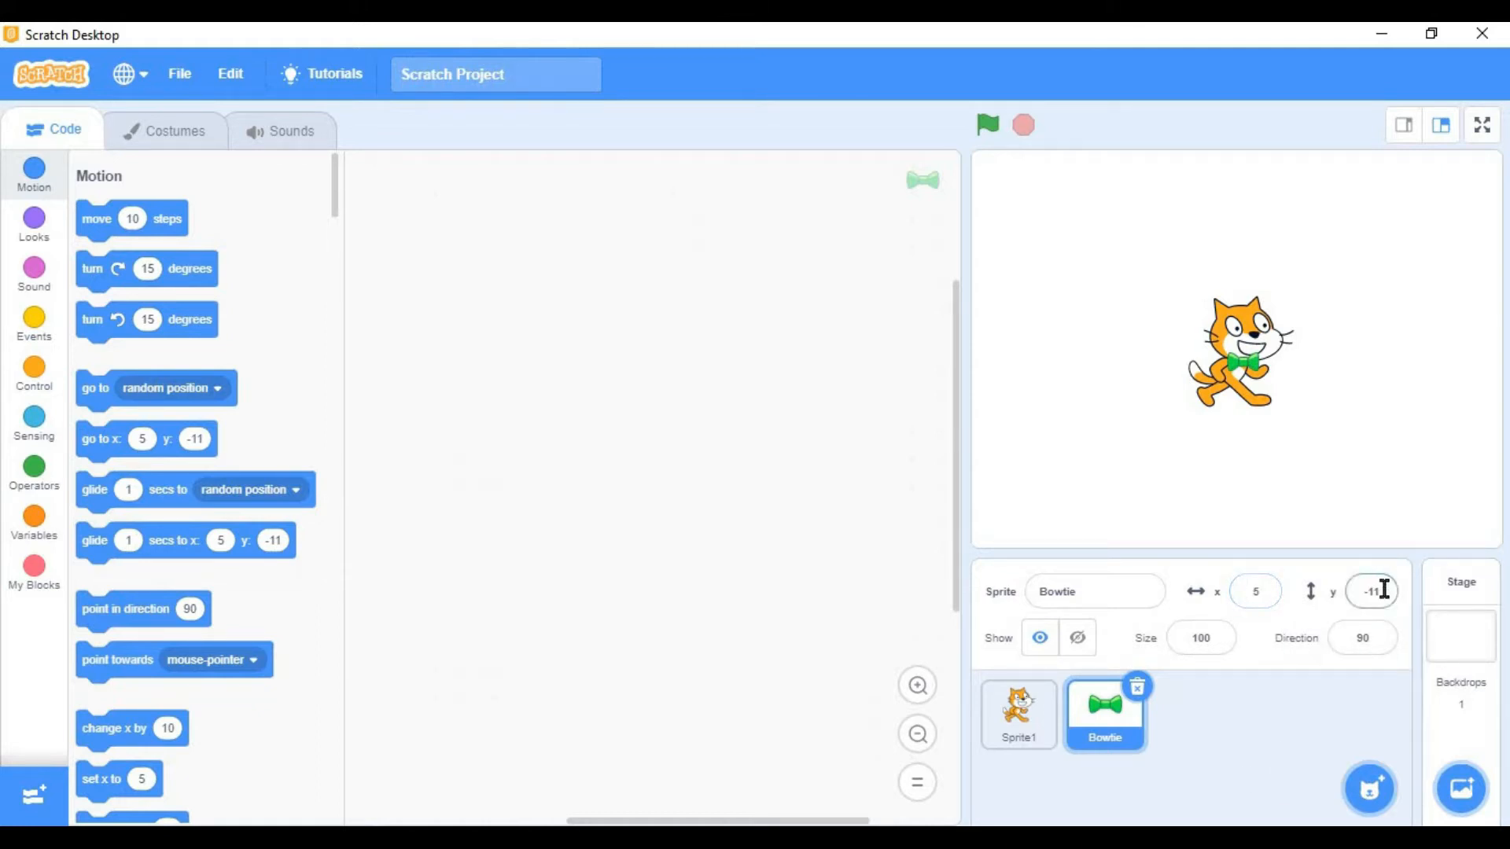
# Step: Rename the cat sprite from its default name to "cat"
pyautogui.click(1023, 714)
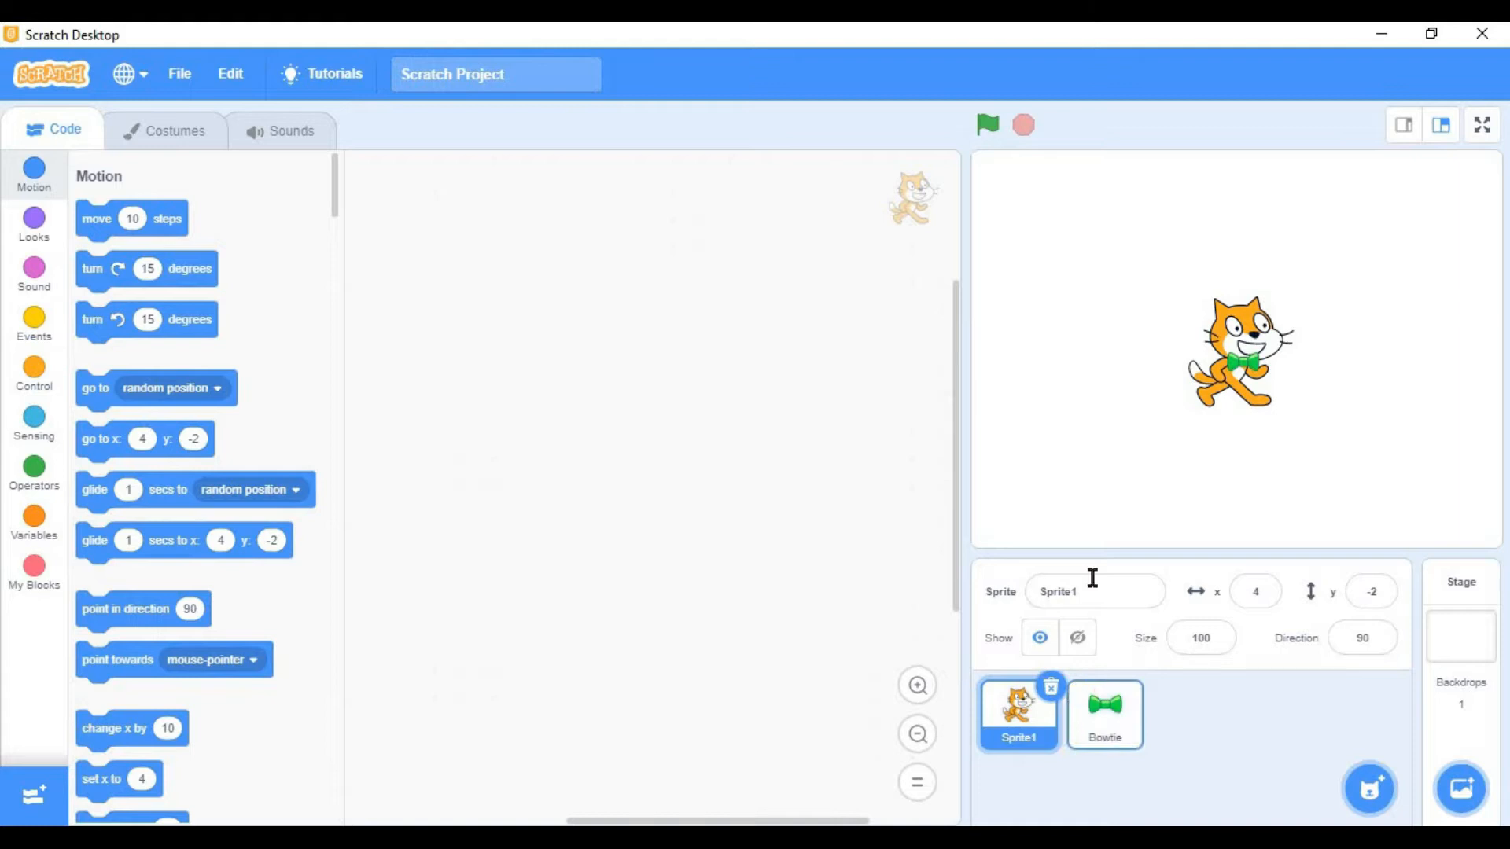
pyautogui.click(1120, 739)
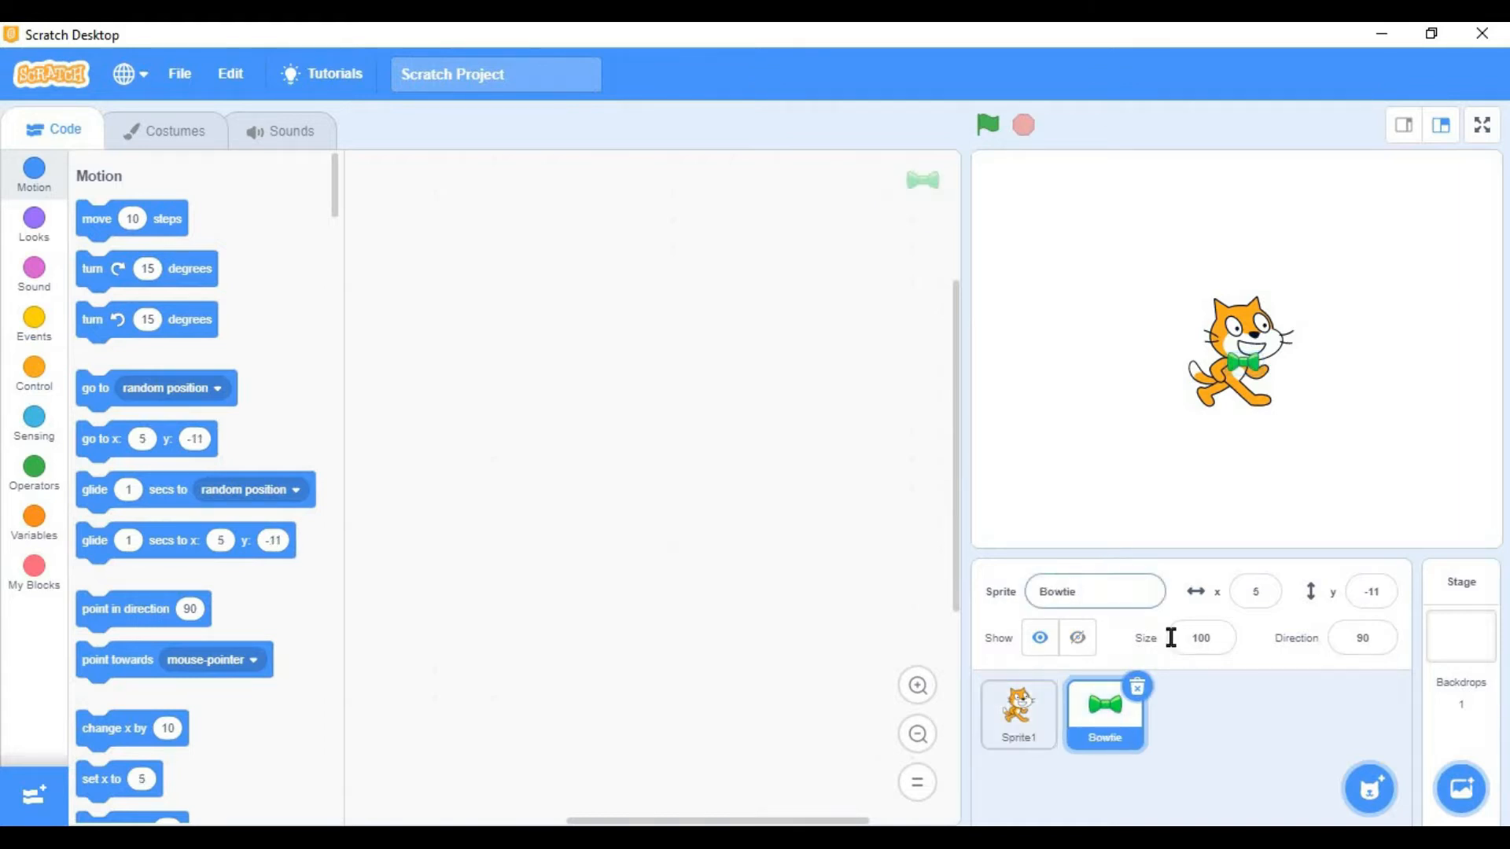
pyautogui.click(1032, 717)
pyautogui.click(1048, 593)
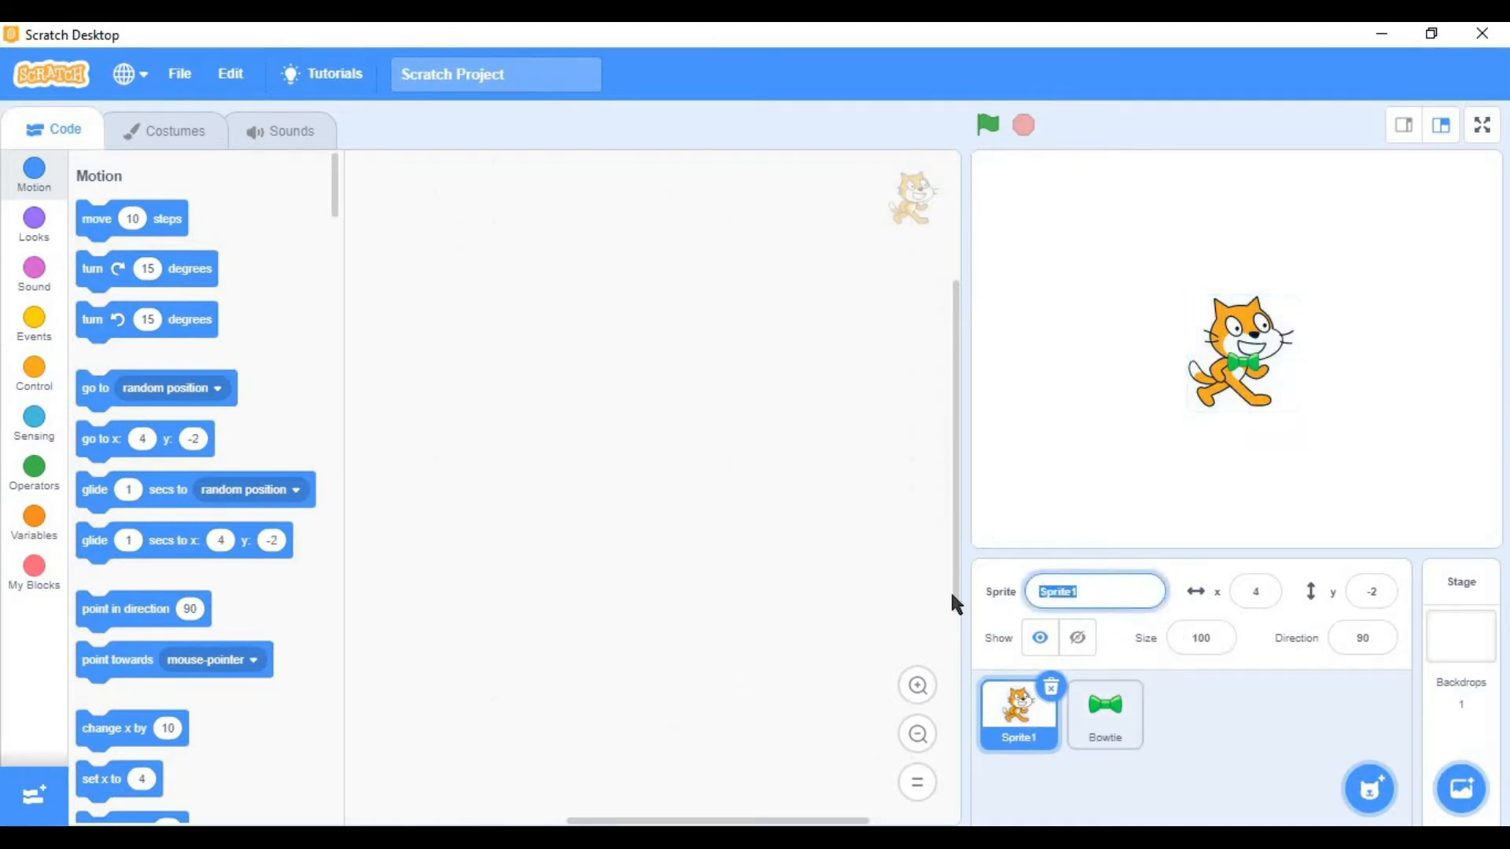
pyautogui.write('cat')
pyautogui.click(1210, 683)
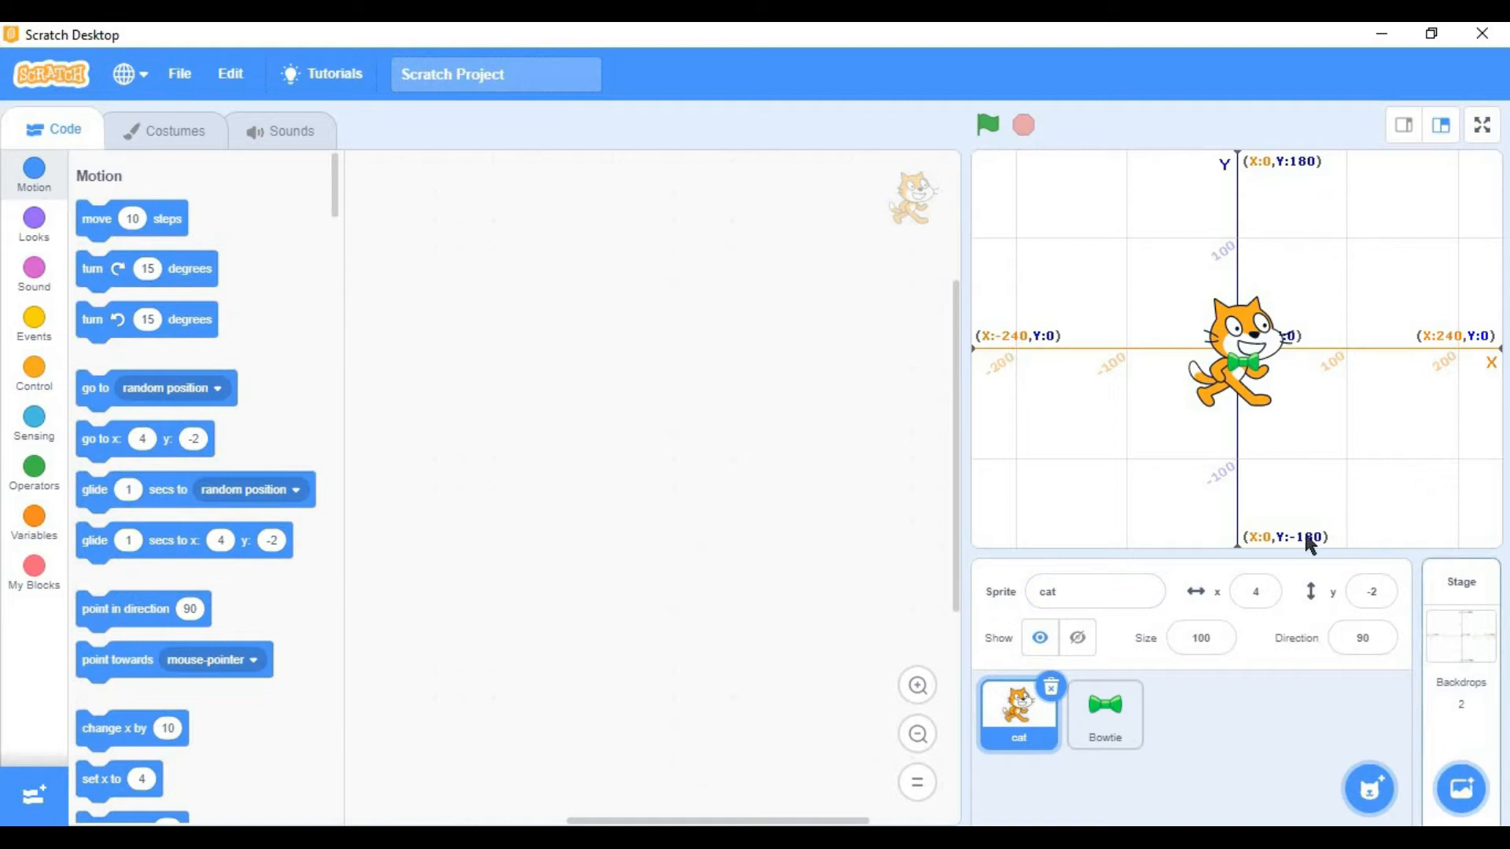
# Step: Compare the names and coordinates of the cat and Bowtie sprites
pyautogui.click(1044, 585)
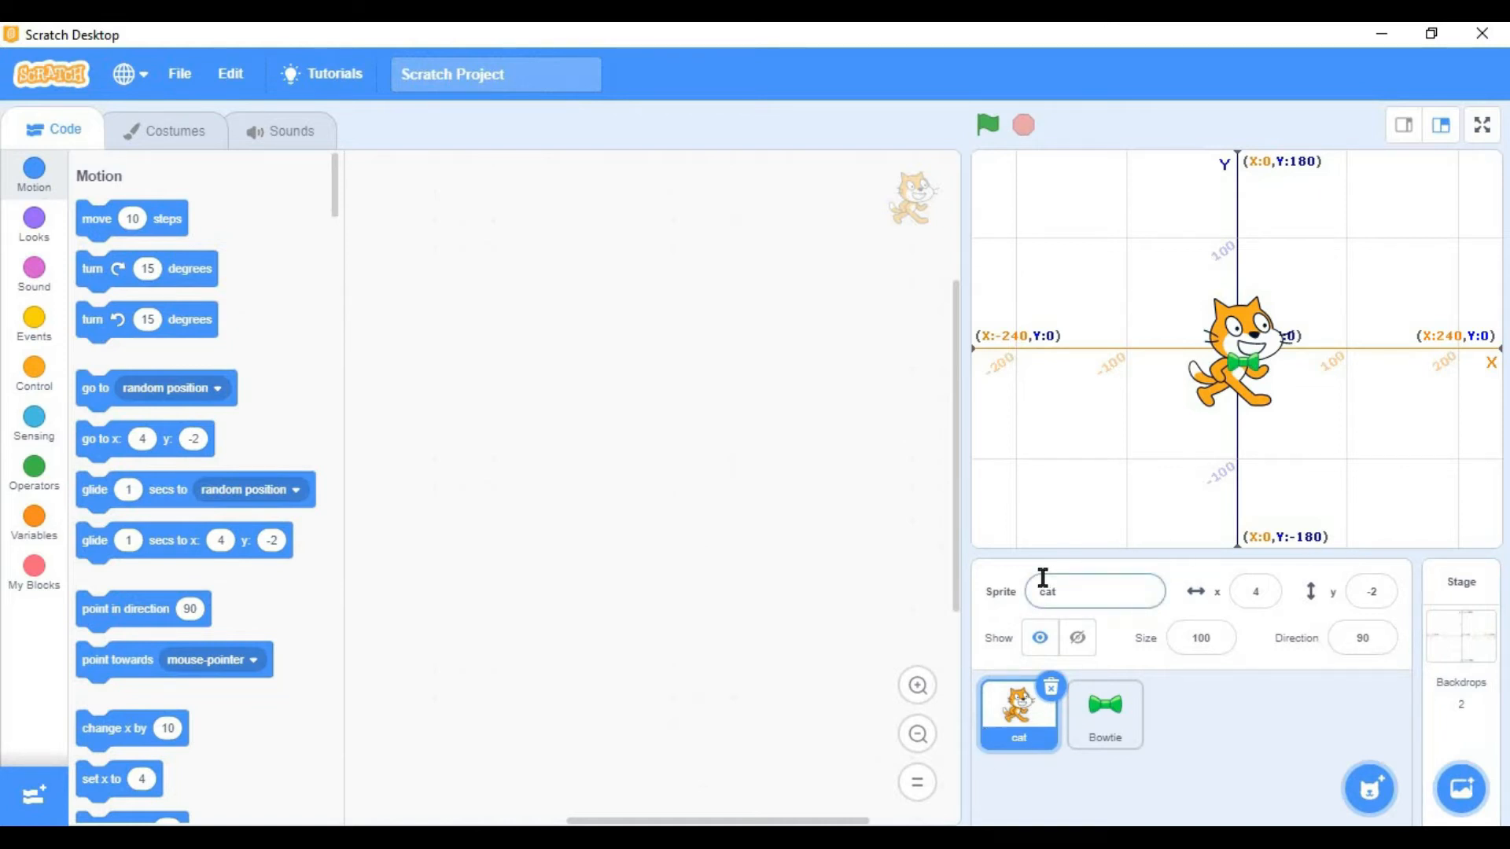
pyautogui.click(1105, 712)
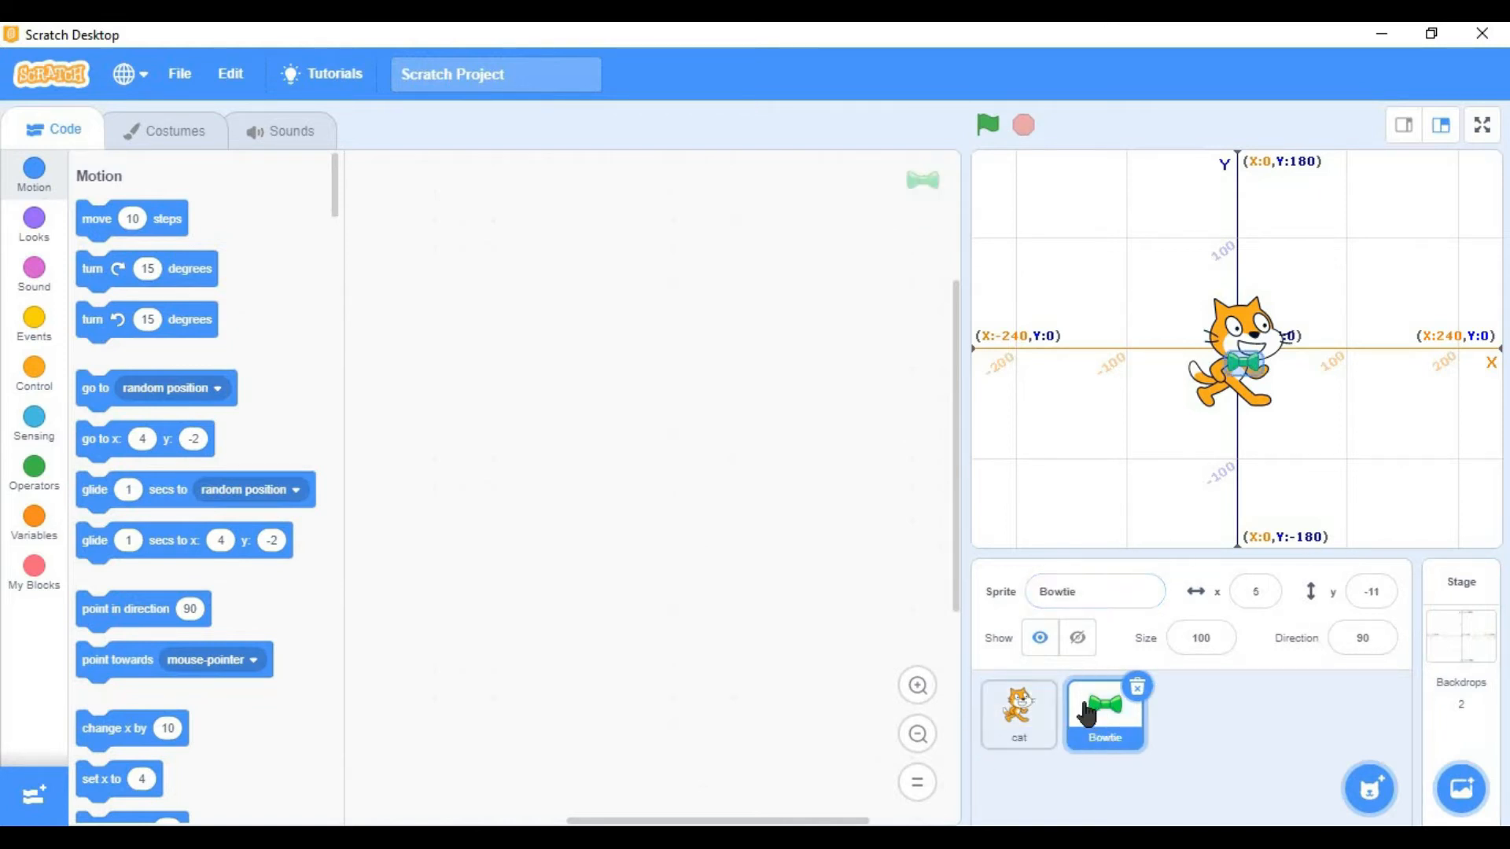
pyautogui.click(1018, 711)
pyautogui.click(1031, 593)
pyautogui.click(1116, 747)
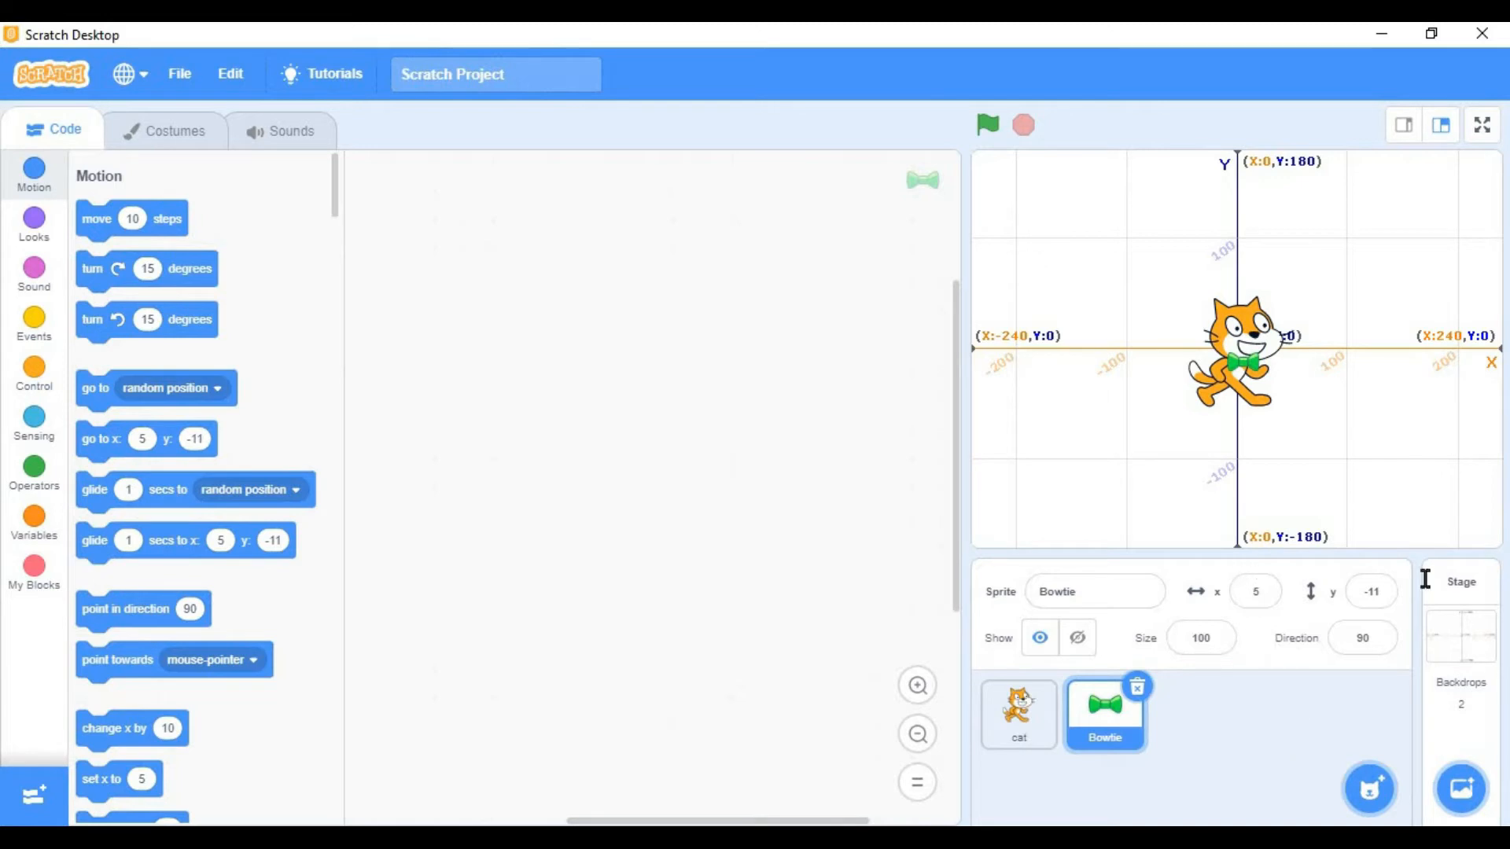
# Step: Position the cat sprite at the stage centre with x 0 and y 0
pyautogui.click(1028, 714)
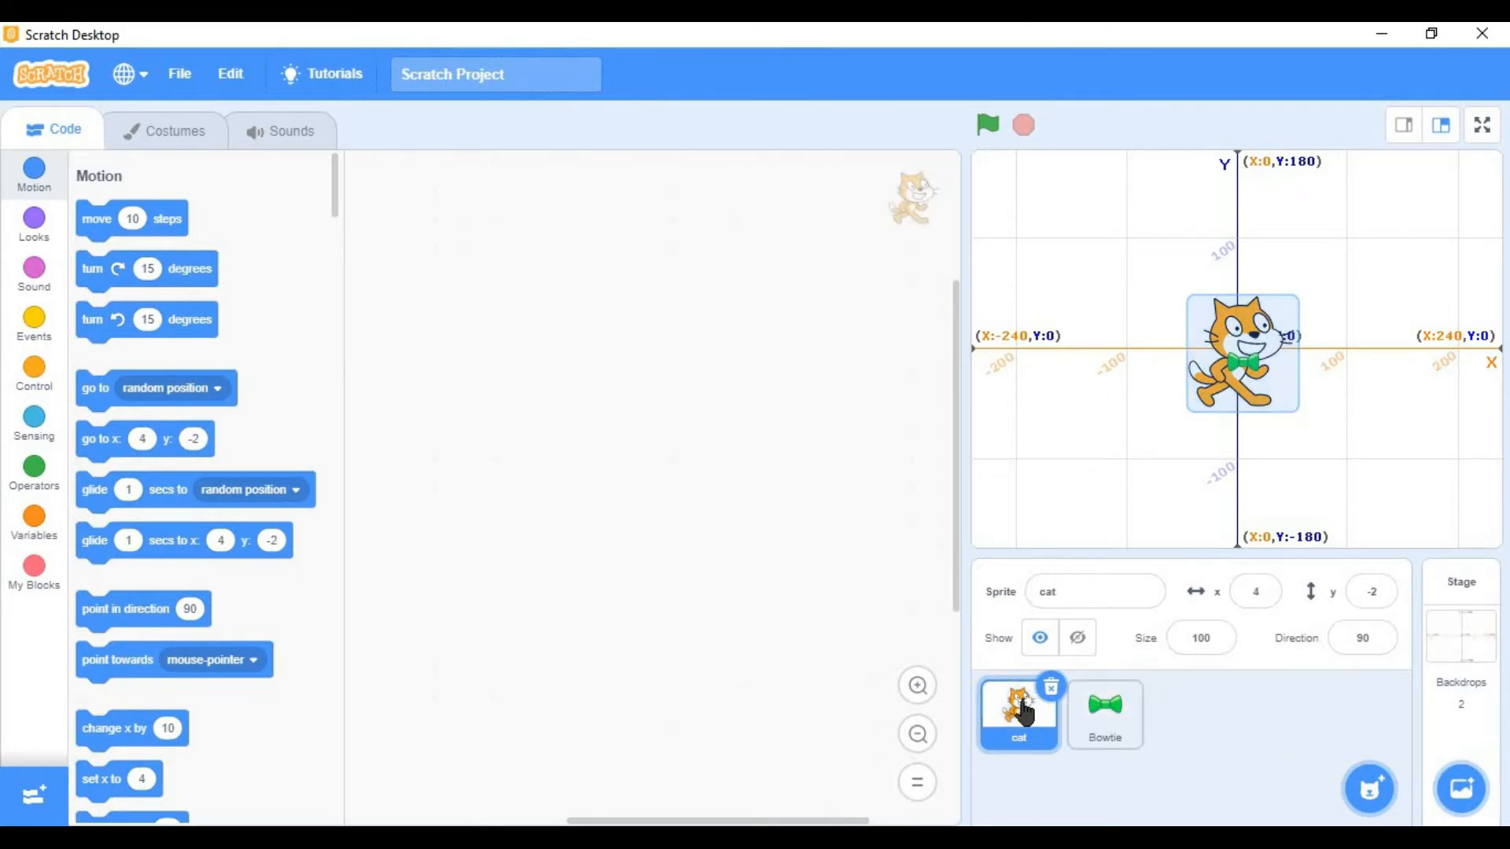
pyautogui.click(1257, 590)
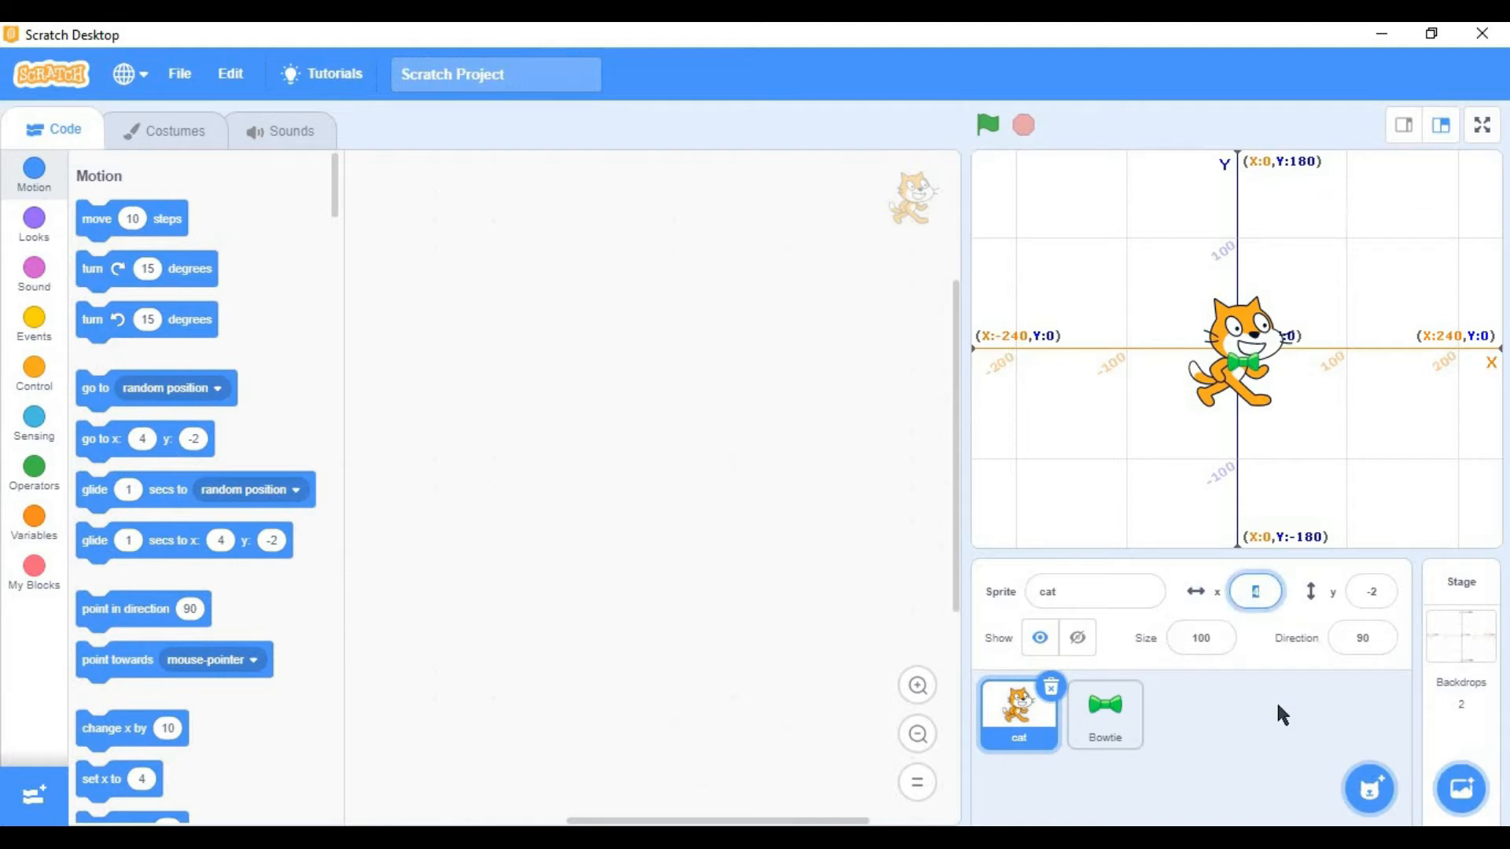
pyautogui.write('0')
pyautogui.click(1371, 594)
pyautogui.write('0')
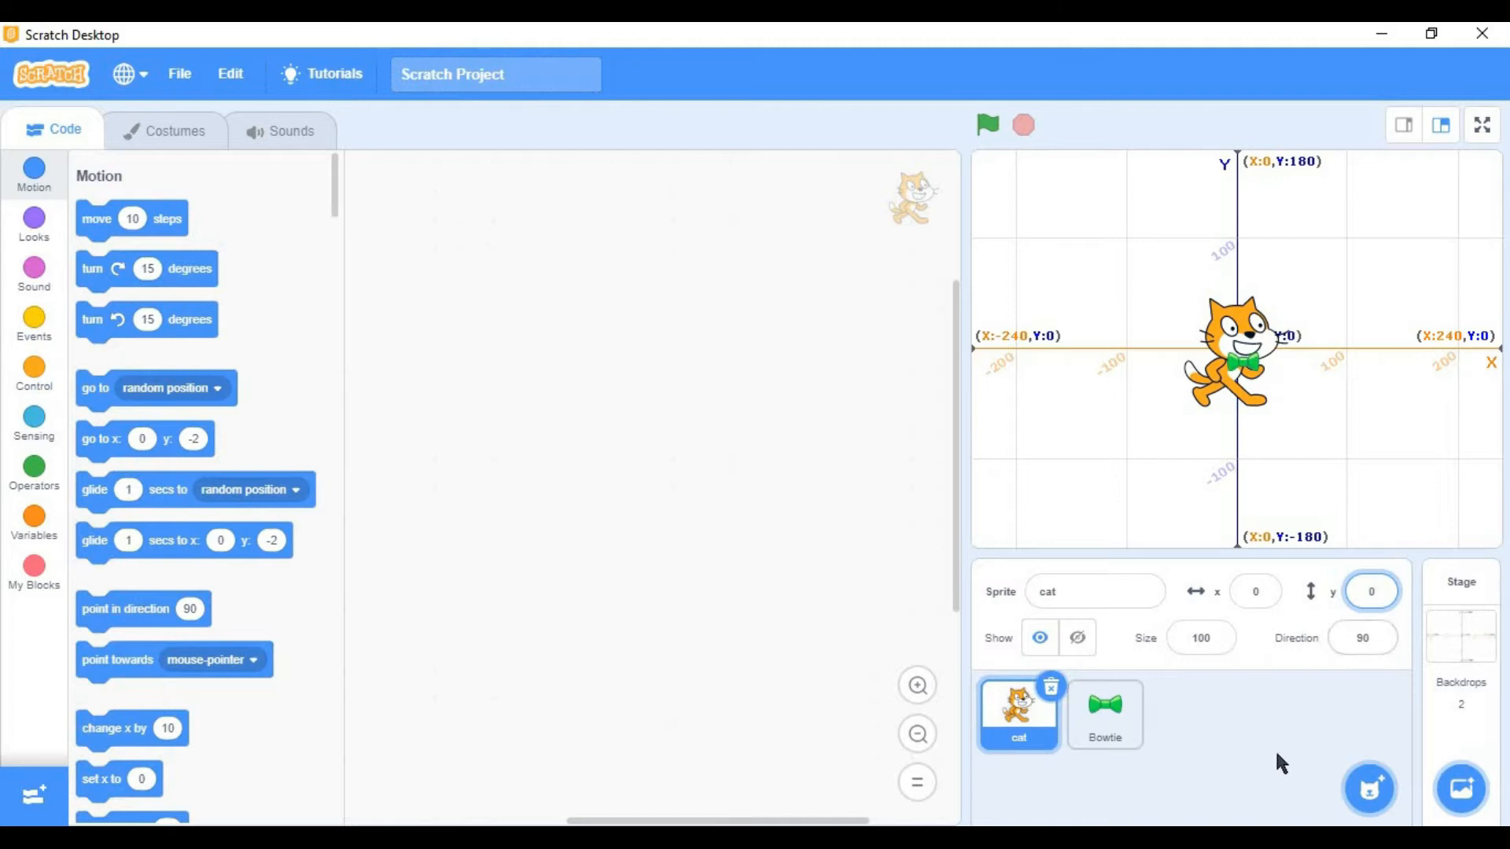
pyautogui.press('Return')
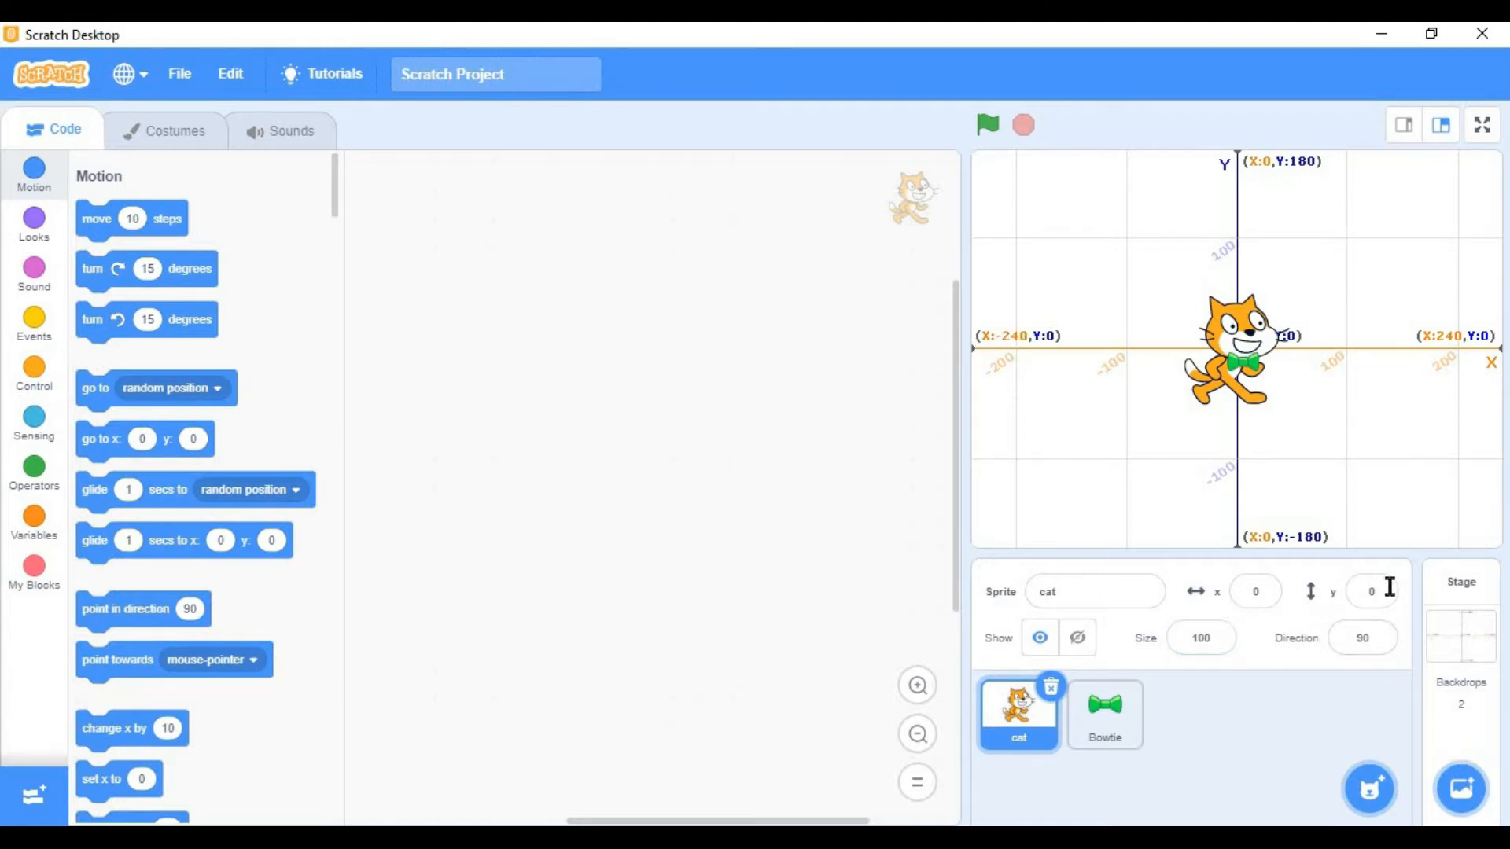
# Step: Set the cat sprite's x position to -240
pyautogui.click(1258, 592)
pyautogui.write('-240')
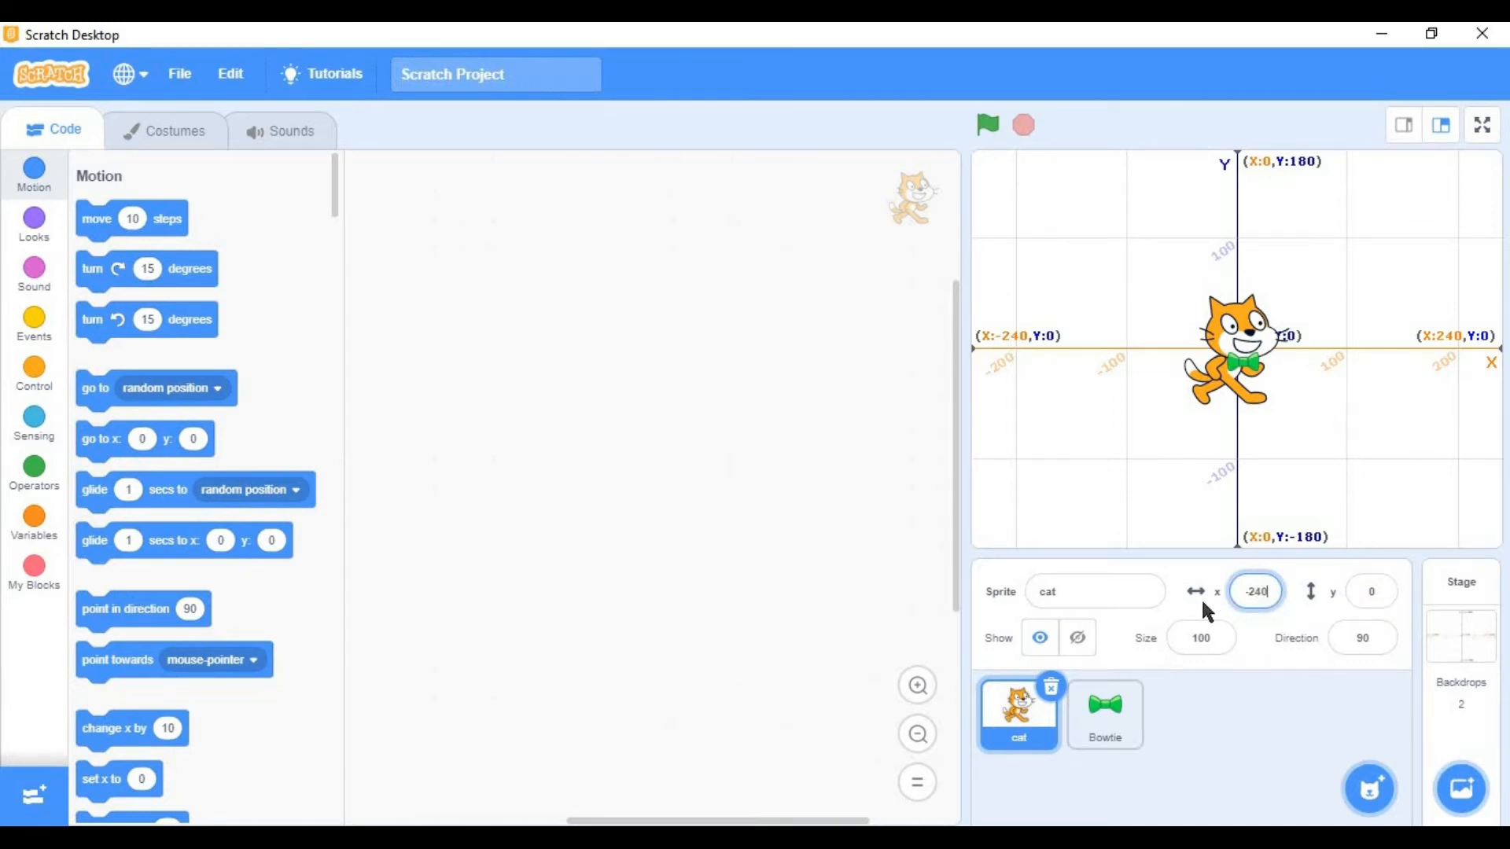
pyautogui.click(1240, 725)
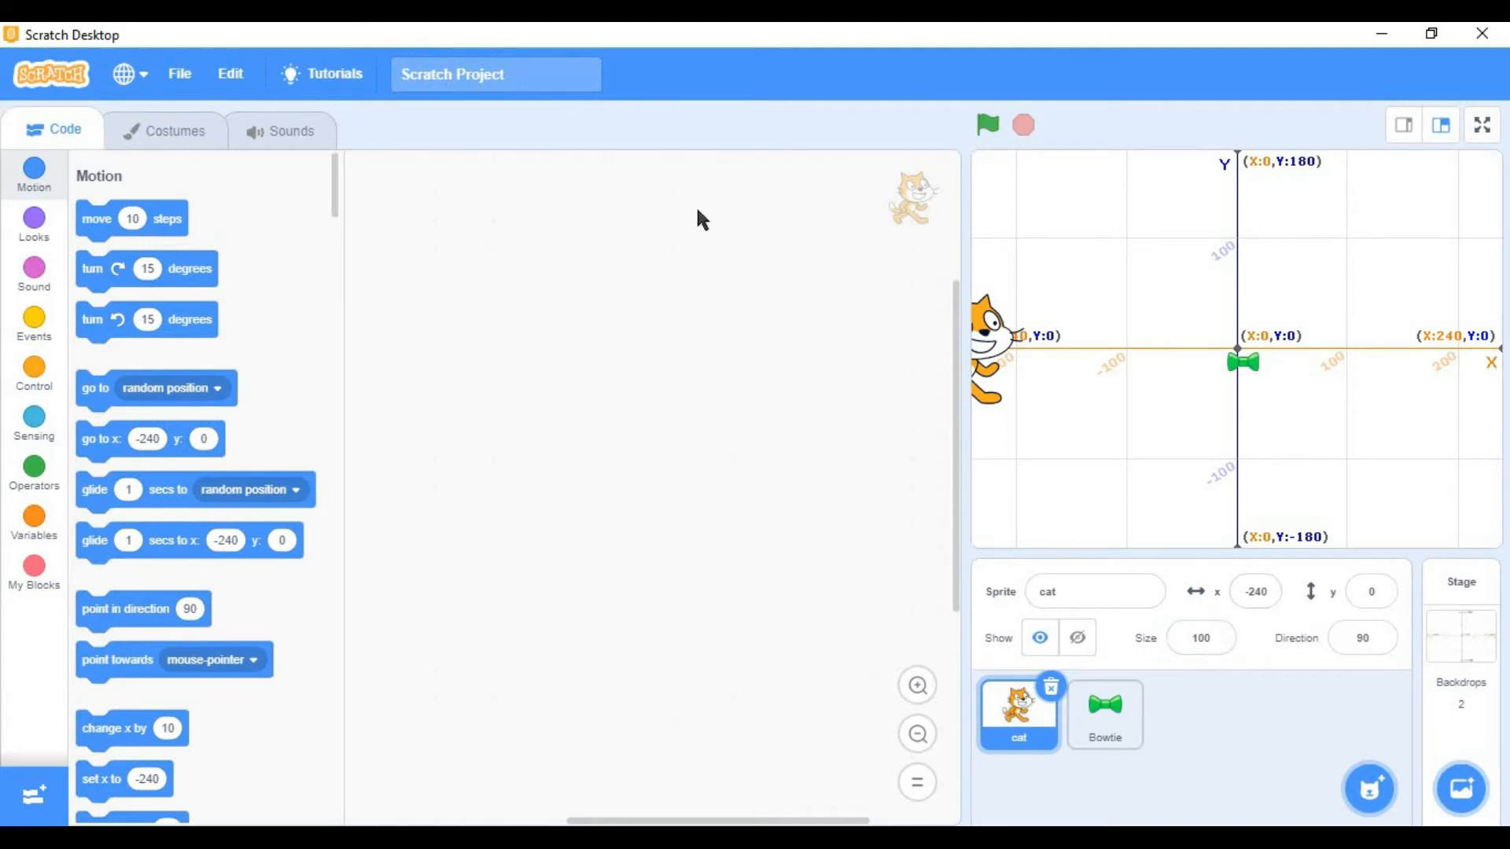
# Step: Check the Bowtie sprite, then hide the cat sprite on the stage and show it again
pyautogui.click(1137, 733)
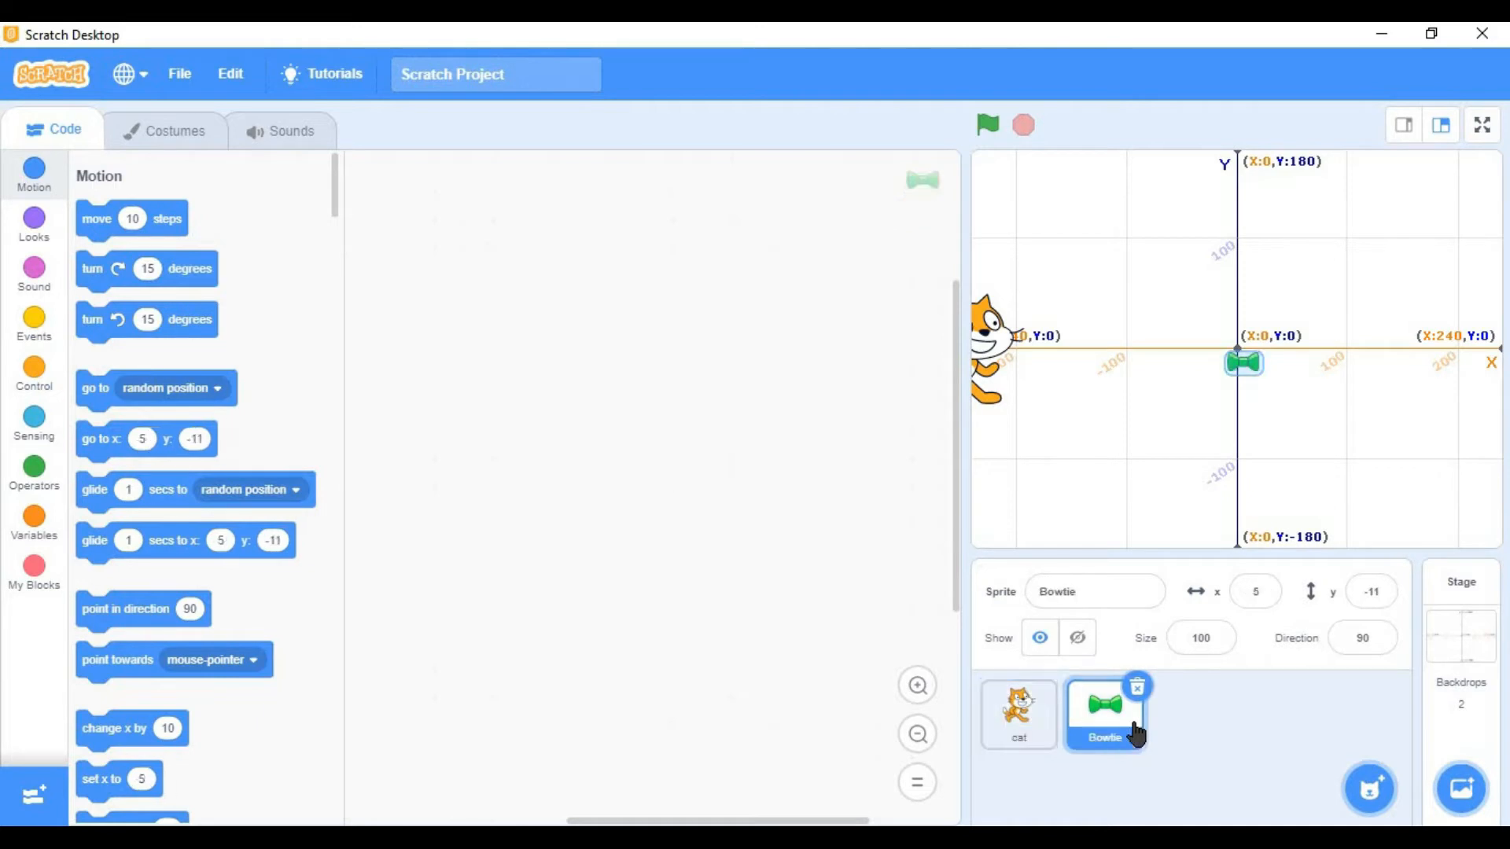
pyautogui.click(1047, 728)
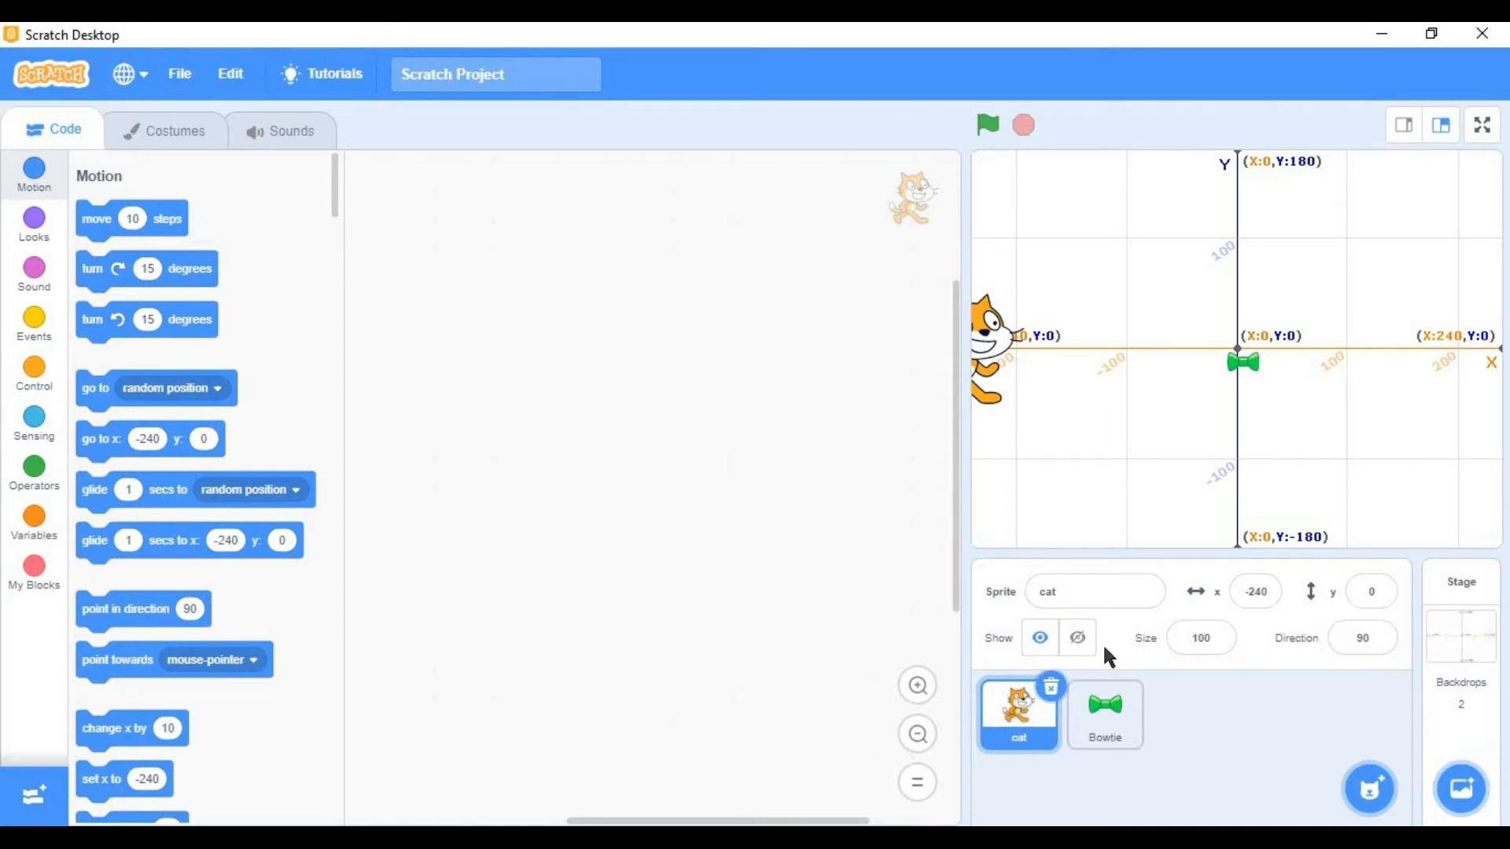
pyautogui.click(1077, 641)
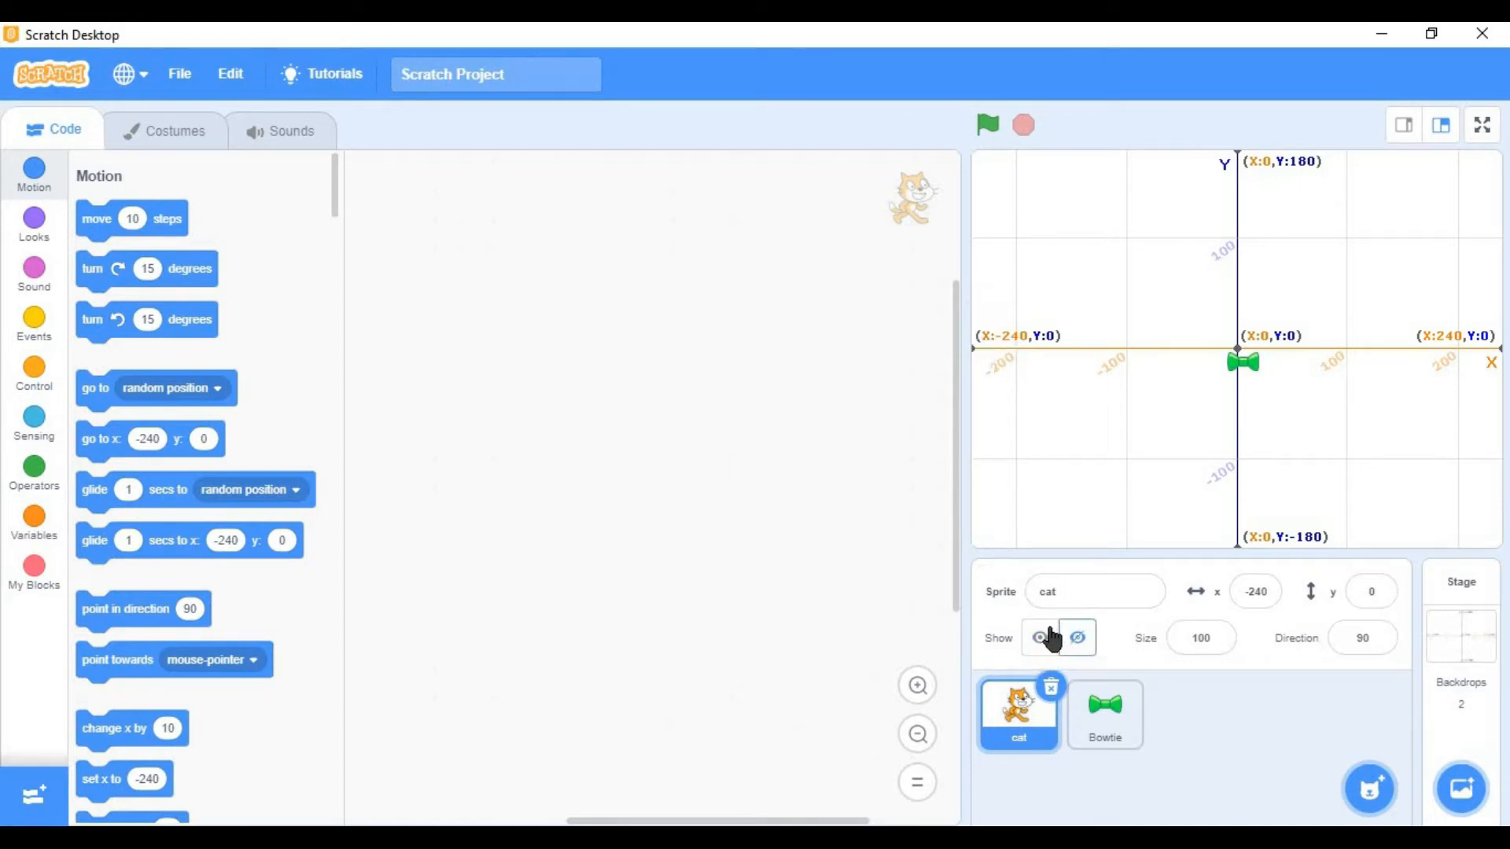
pyautogui.click(1038, 643)
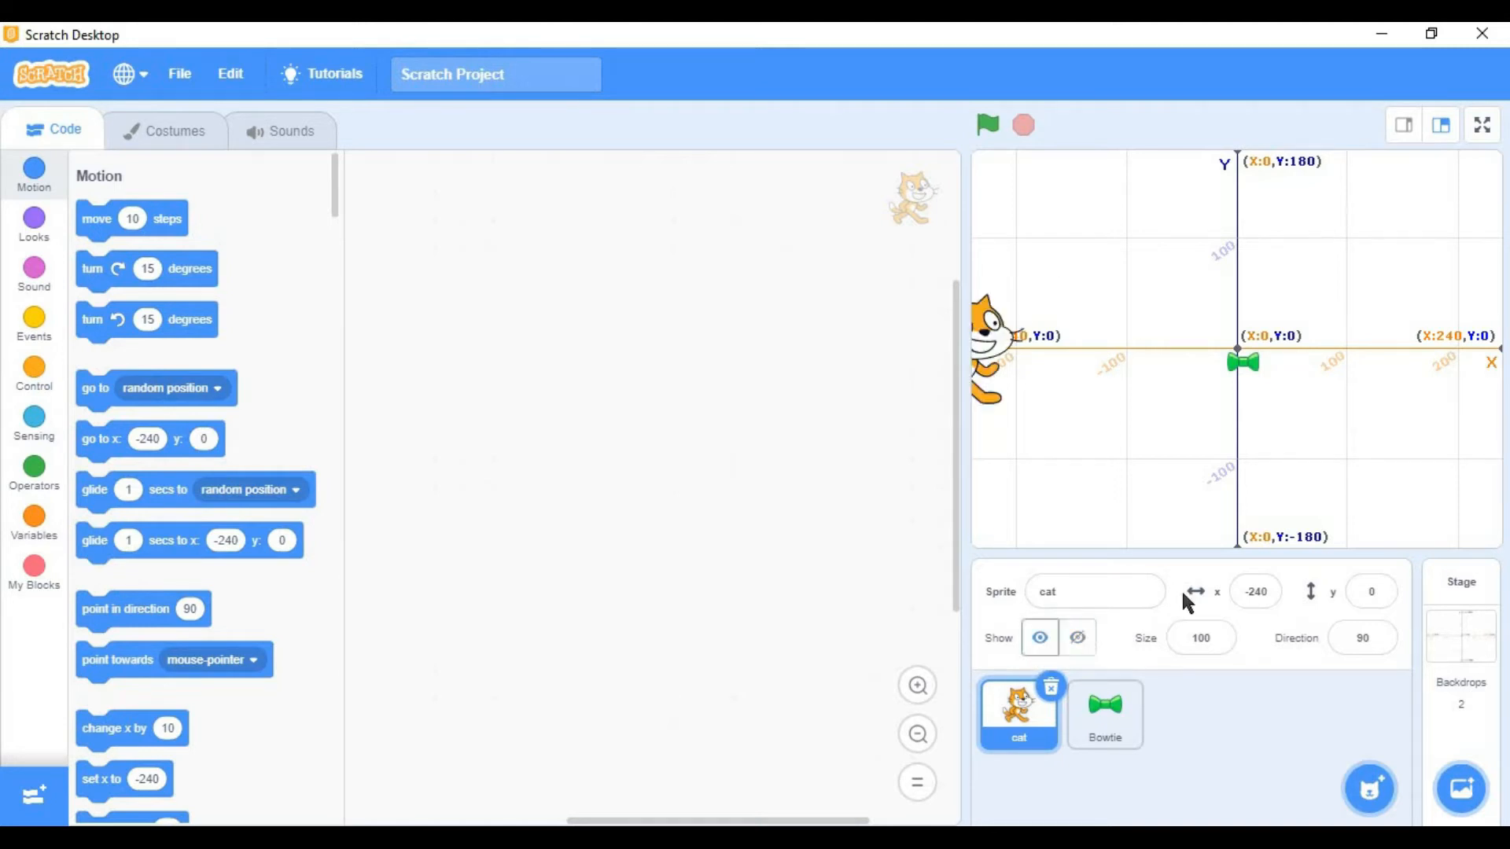
# Step: Return the cat sprite to the stage centre by setting its x position to 0
pyautogui.moveTo(1269, 593); pyautogui.dragTo(1140, 559)
pyautogui.write('0')
pyautogui.click(1210, 699)
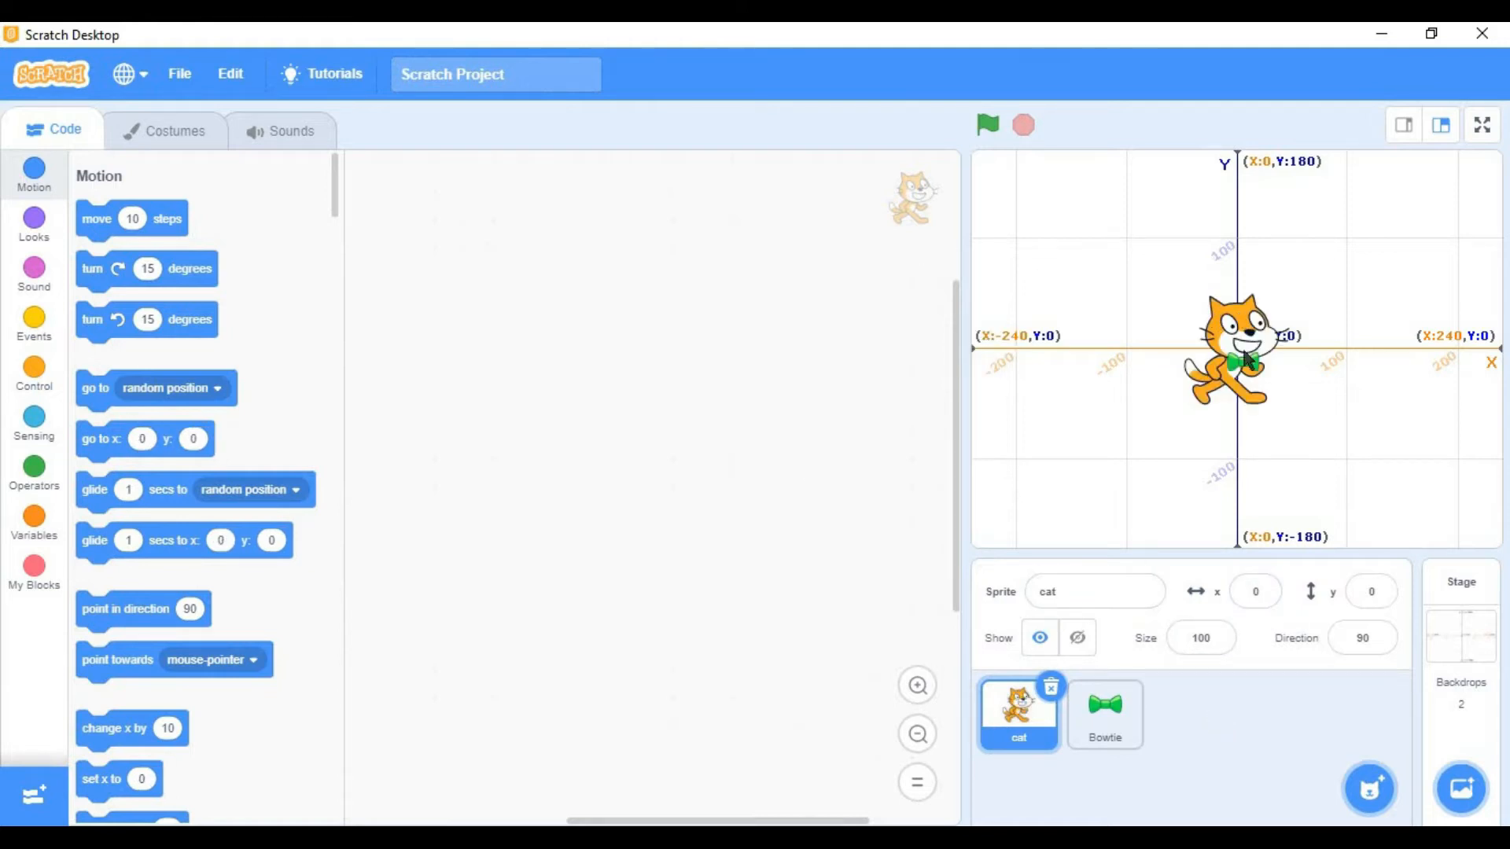
# Step: Hide and show the cat sprite twice so that only the bow tie is displayed in between
pyautogui.click(1079, 651)
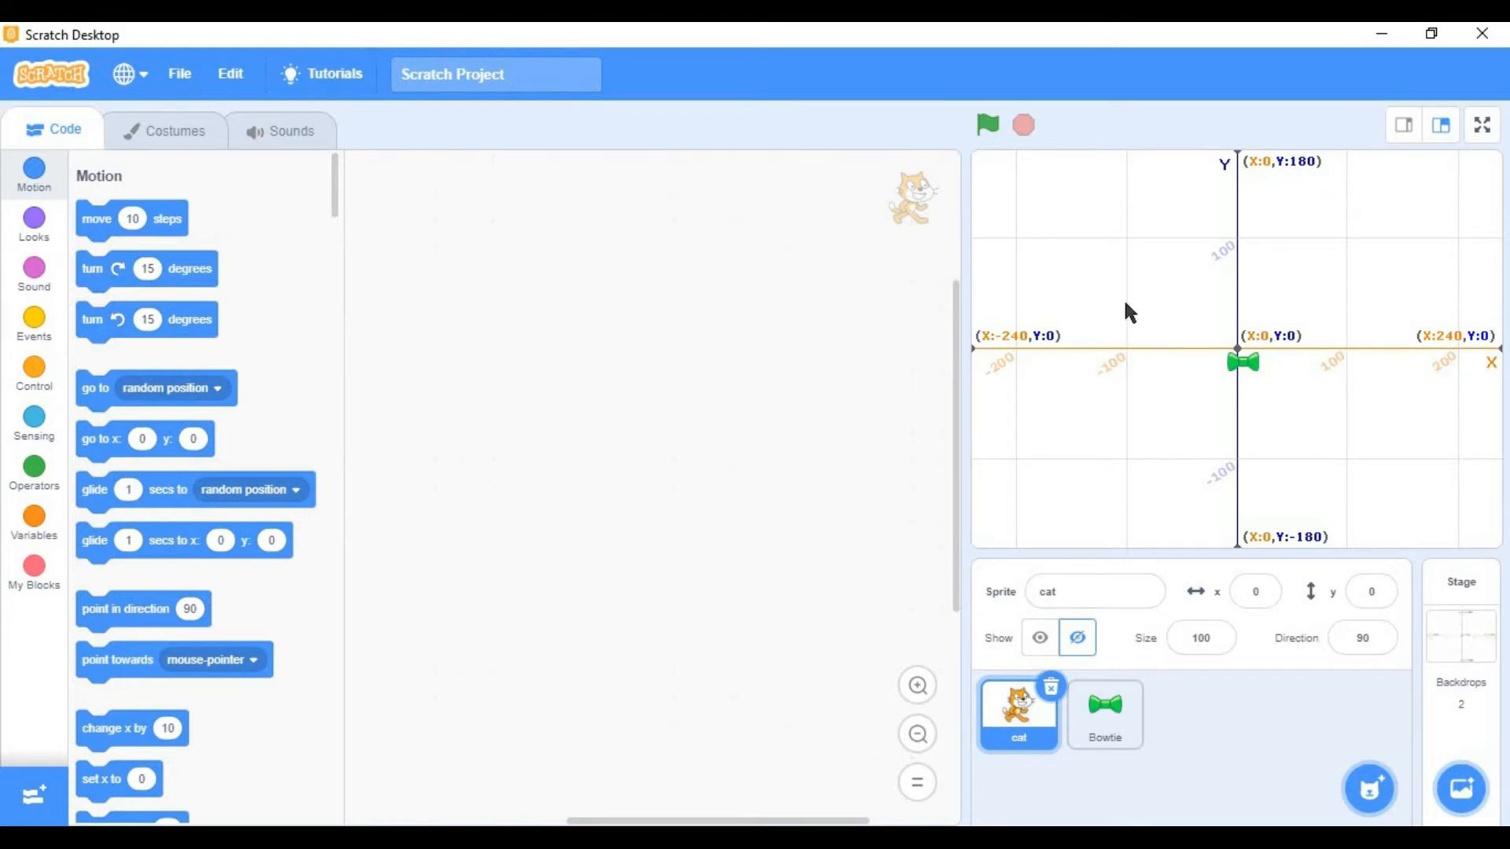
pyautogui.click(1041, 641)
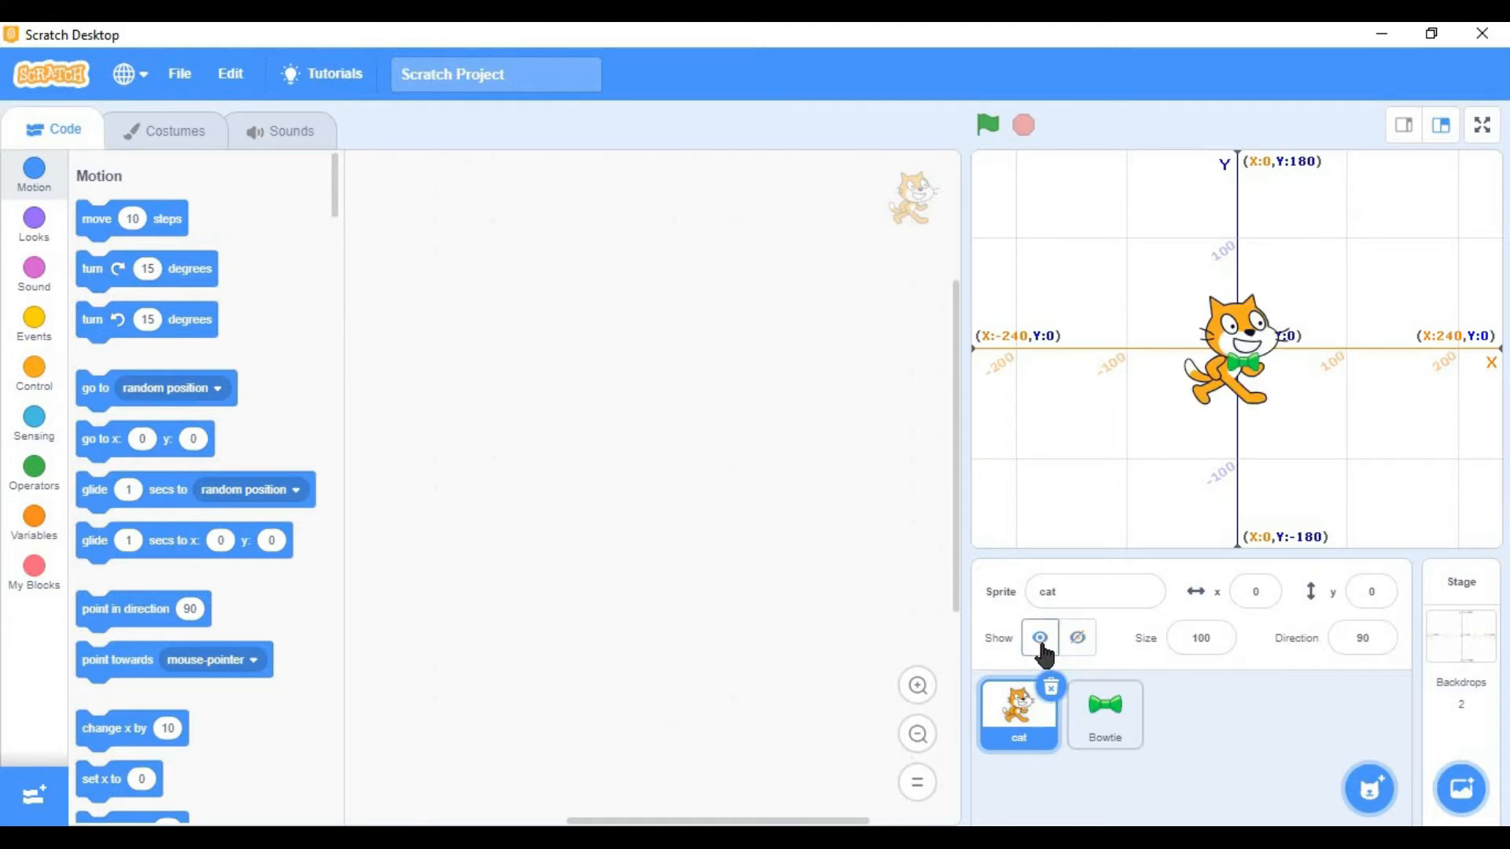
pyautogui.click(1076, 642)
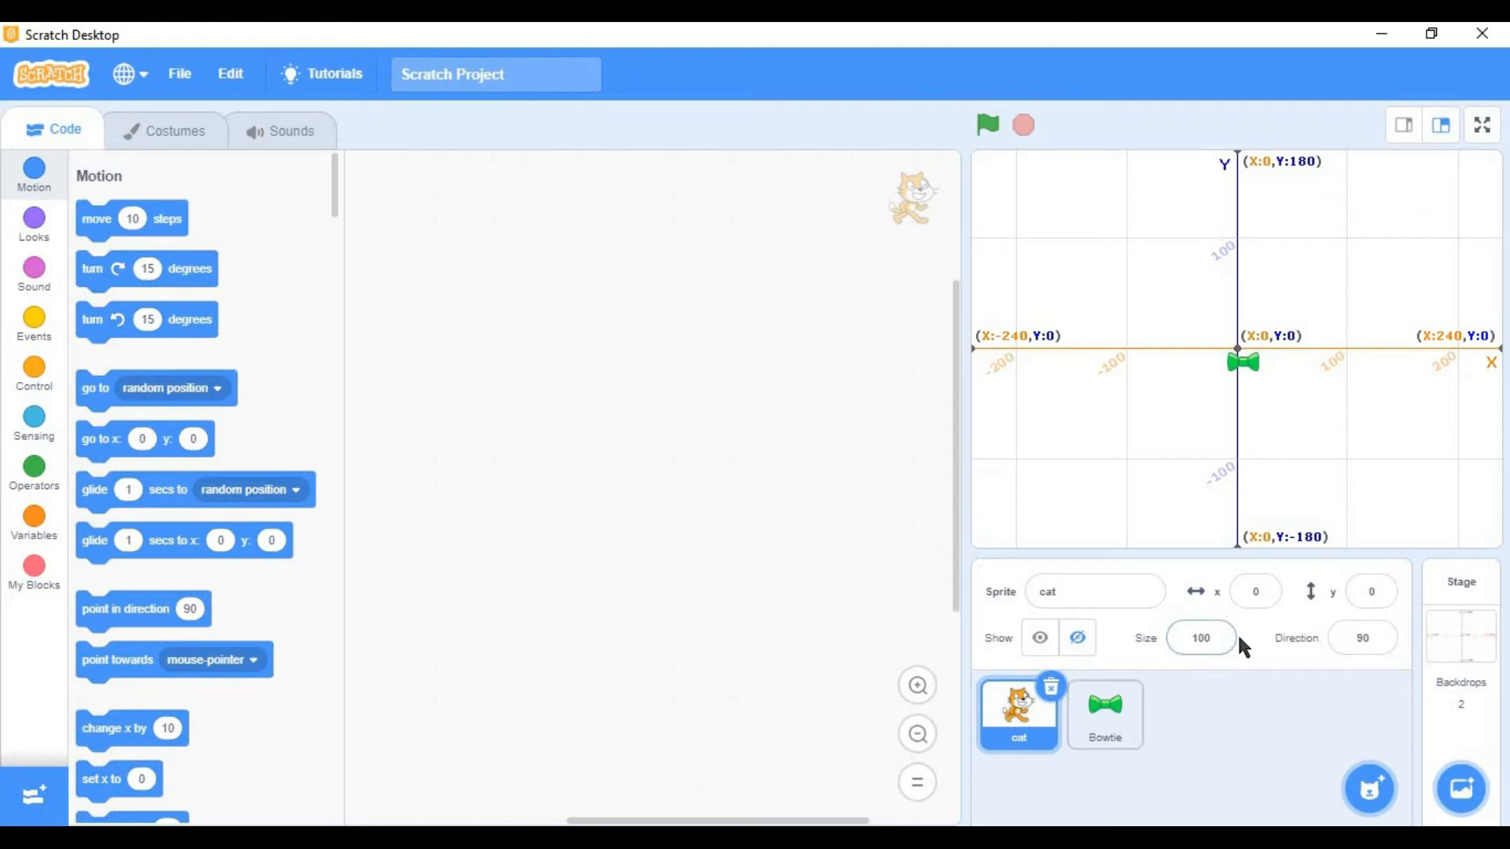
pyautogui.click(1051, 645)
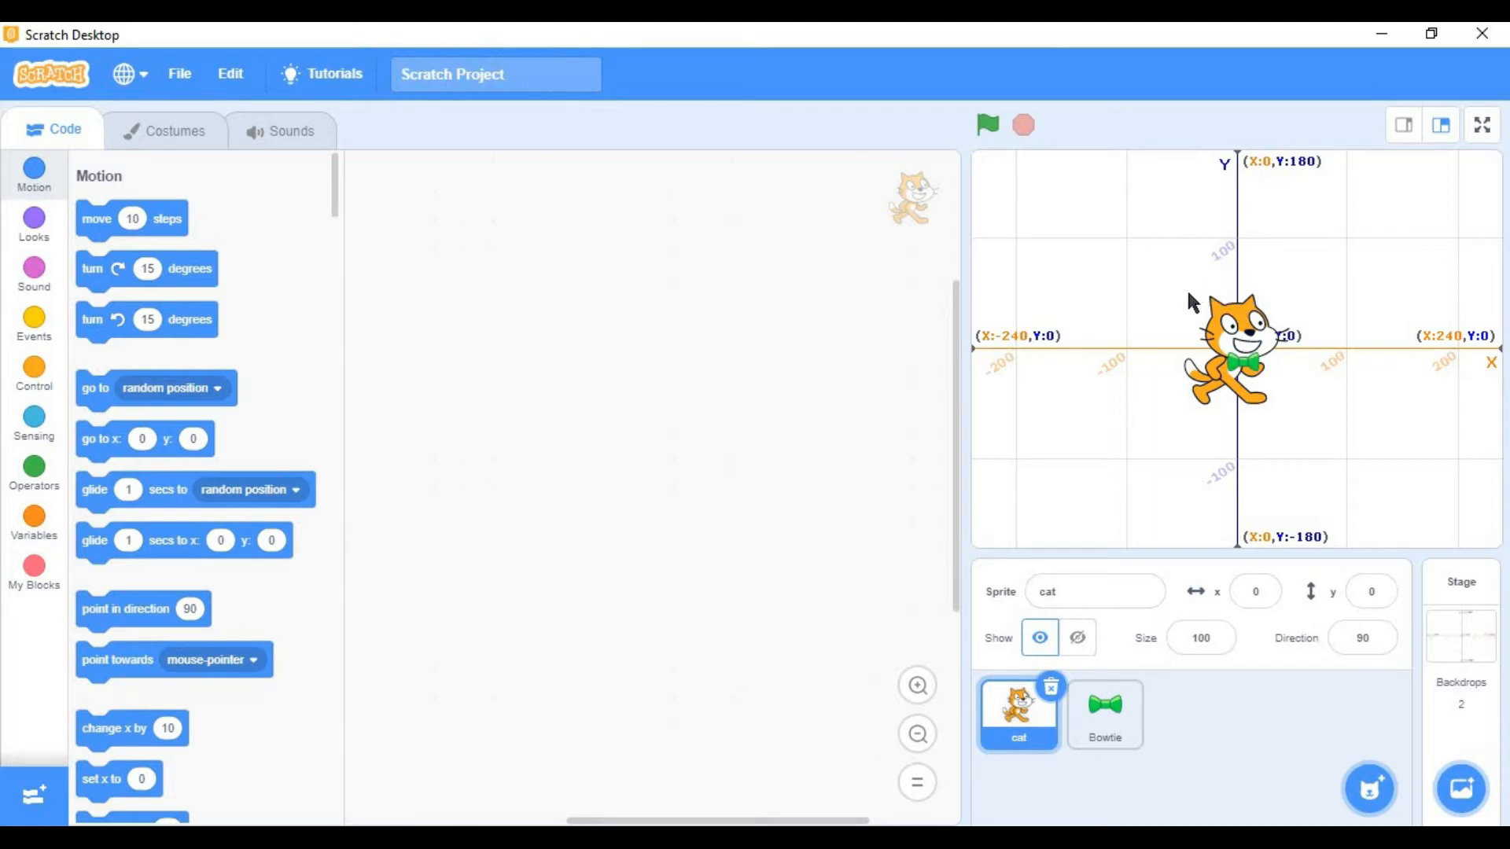
# Step: Set the cat sprite's size to 150
pyautogui.click(1211, 635)
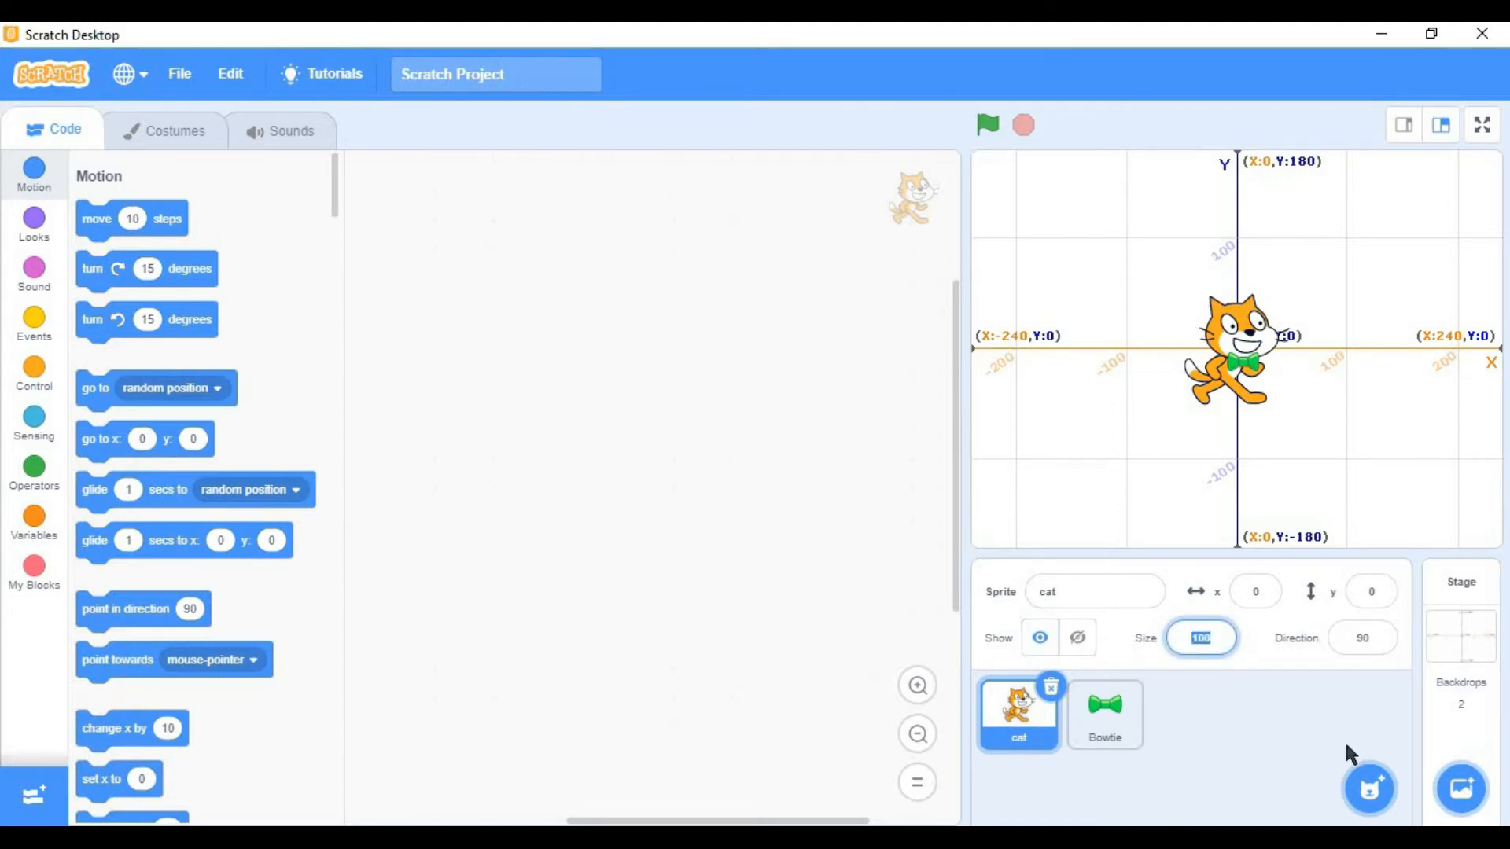
pyautogui.write('150')
pyautogui.click(1256, 649)
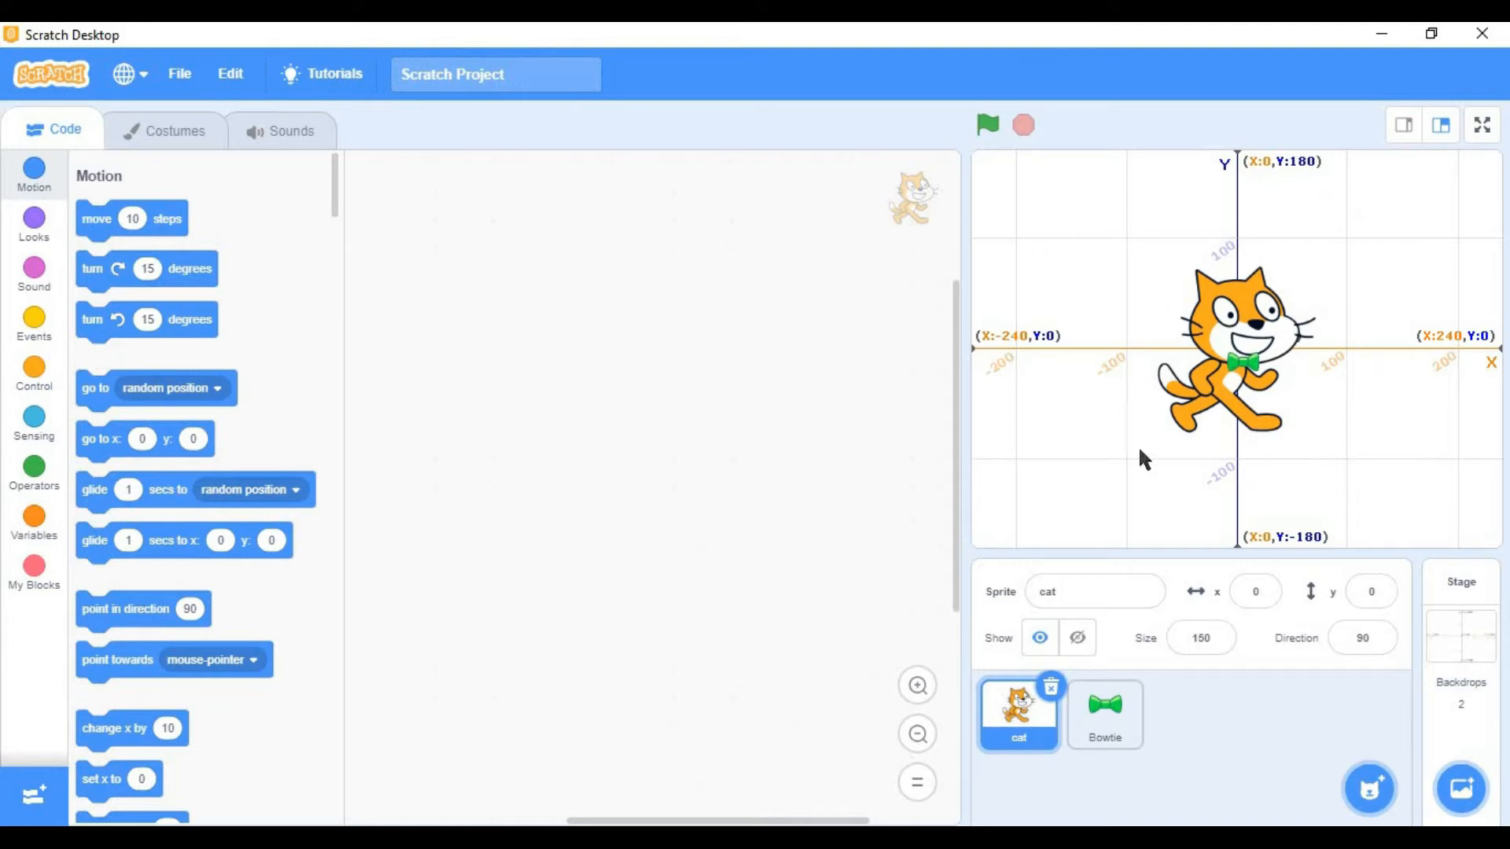
# Step: Enlarge the cat sprite to size 200
pyautogui.click(1218, 634)
pyautogui.moveTo(1218, 634); pyautogui.dragTo(1177, 630)
pyautogui.write('200')
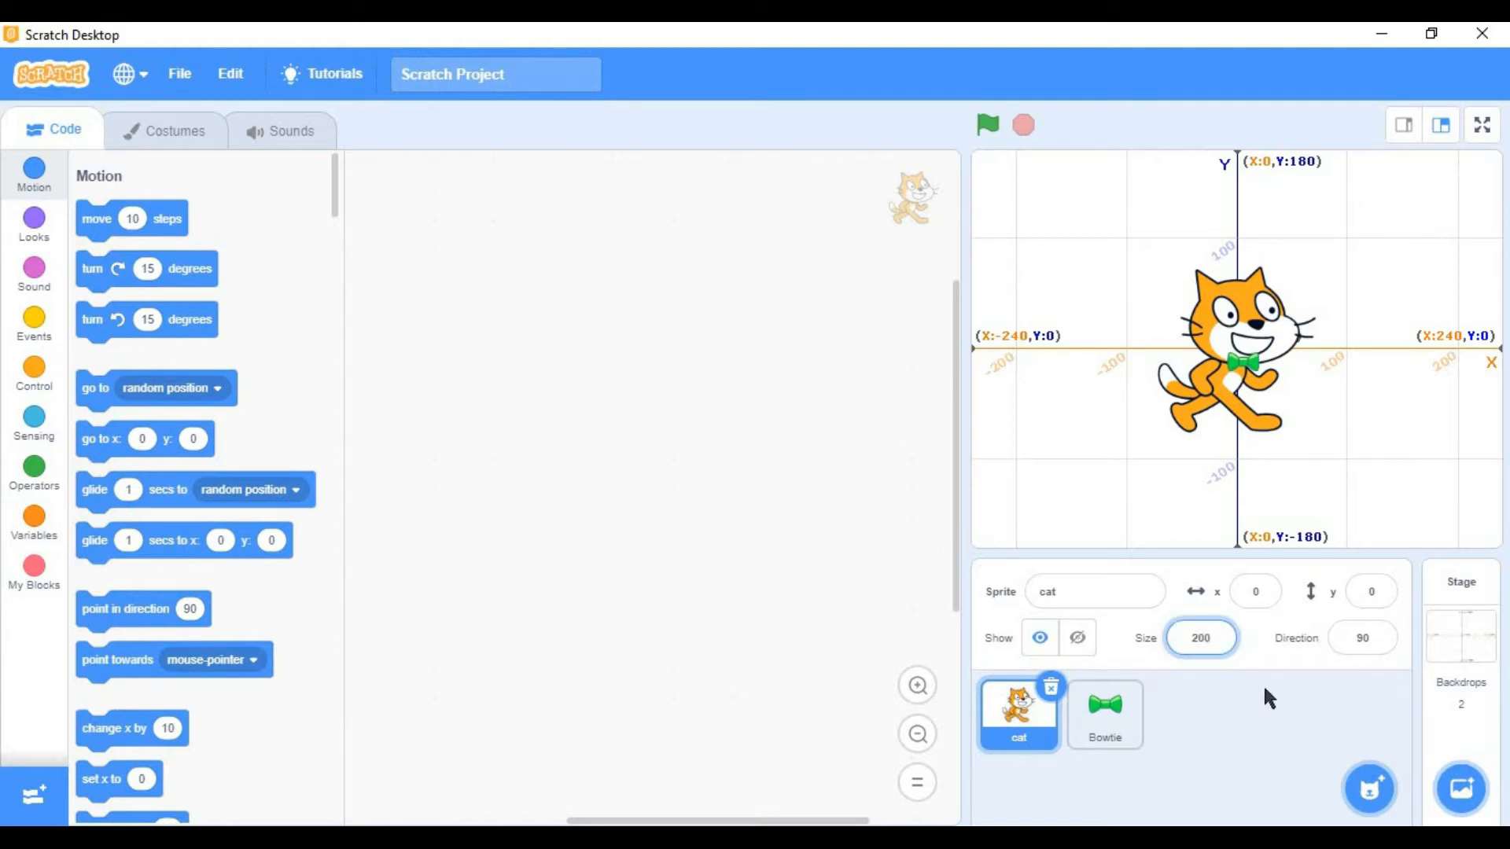
pyautogui.press('Return')
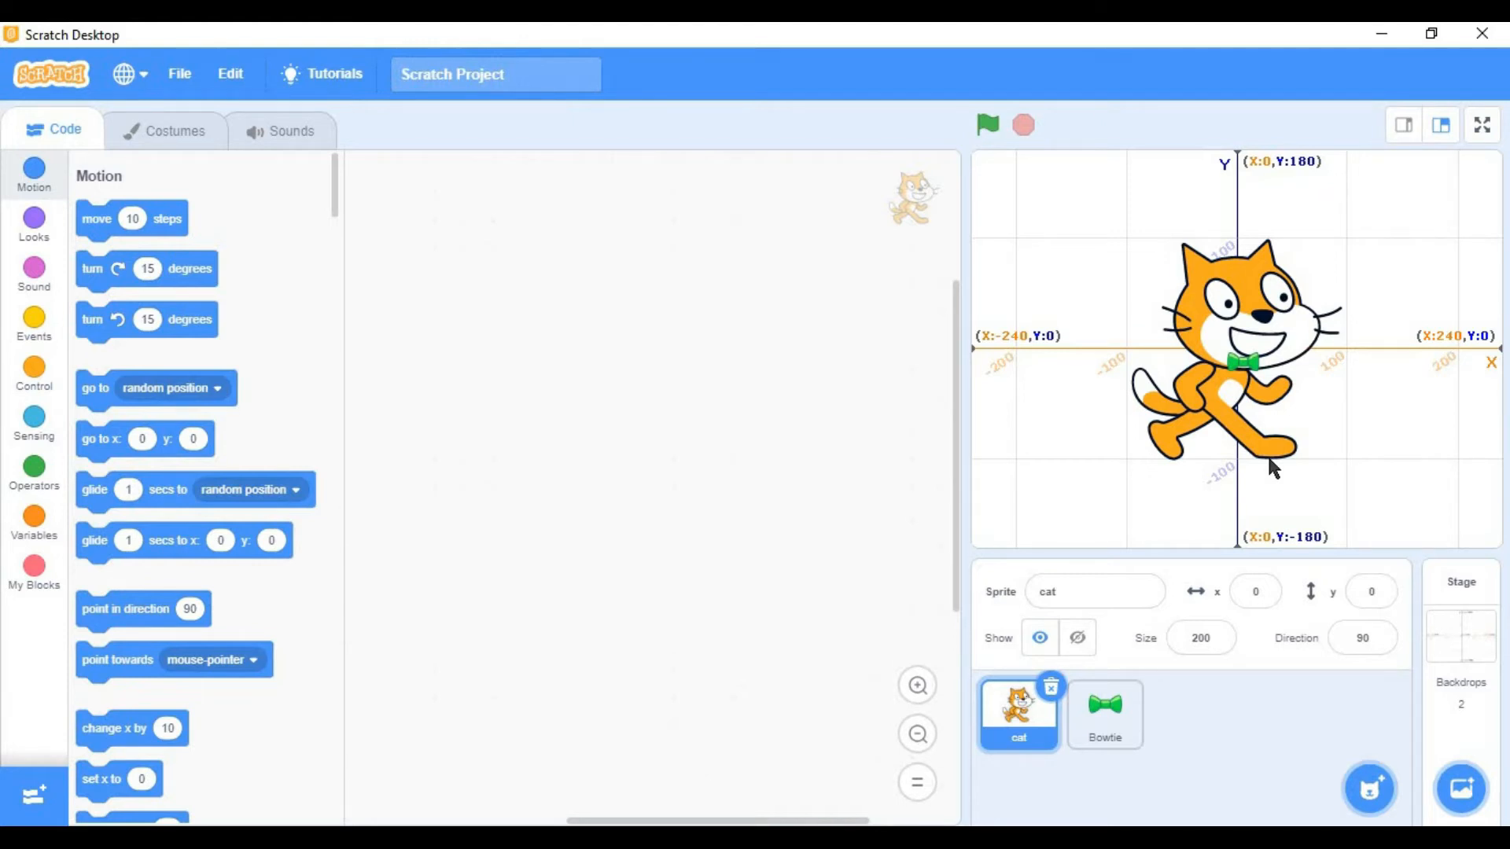
# Step: Enter 5000 as the cat sprite's size to scale it as large as possible
pyautogui.click(1231, 637)
pyautogui.write('5000')
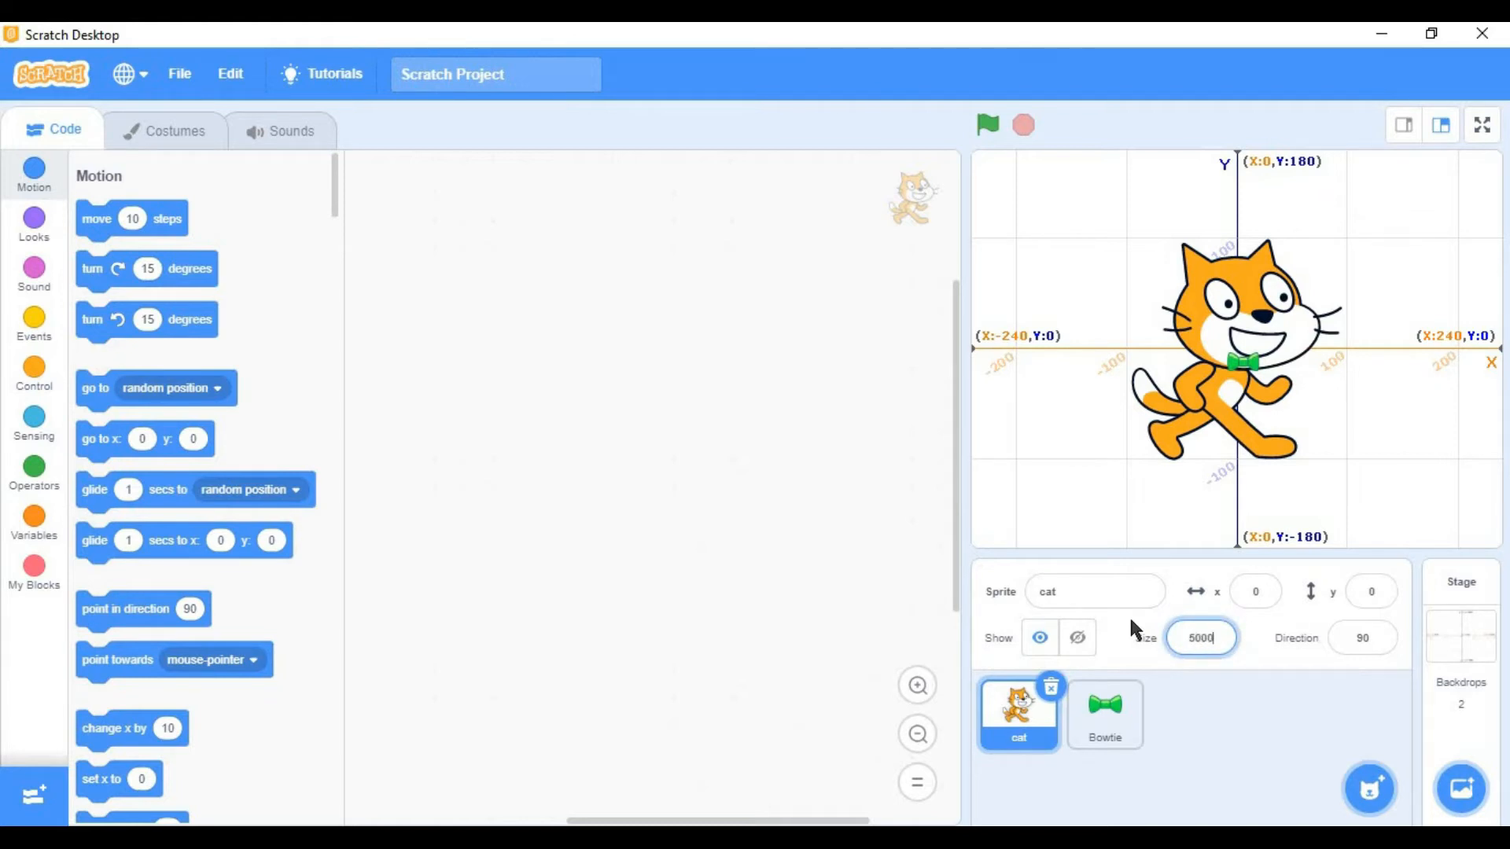
pyautogui.doubleClick(1176, 637)
pyautogui.press('Return')
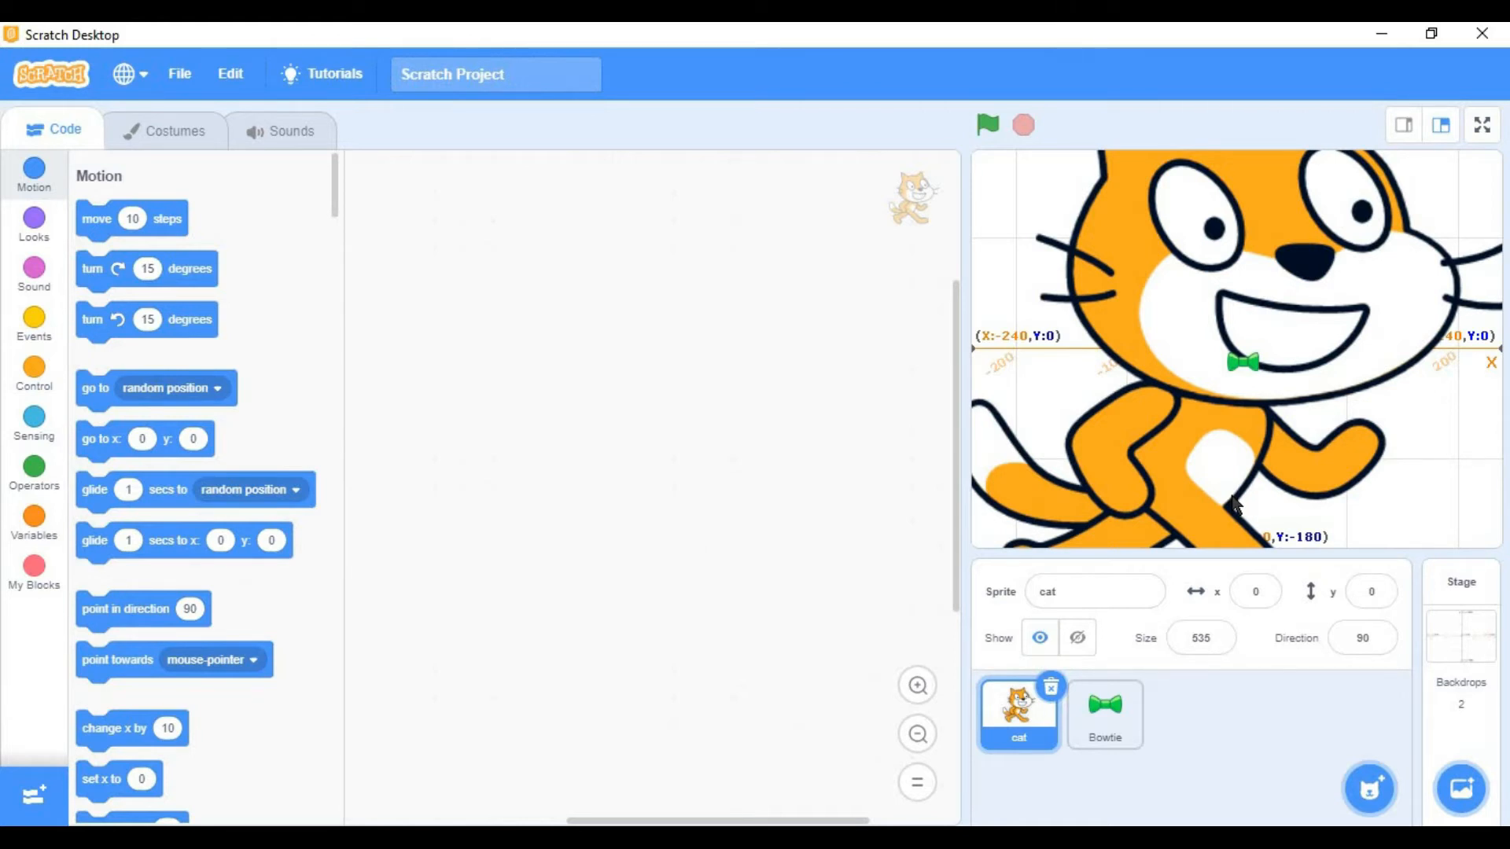
# Step: Set the cat sprite's size back to 100
pyautogui.click(1215, 637)
pyautogui.moveTo(1218, 632); pyautogui.dragTo(1068, 666)
pyautogui.write('100')
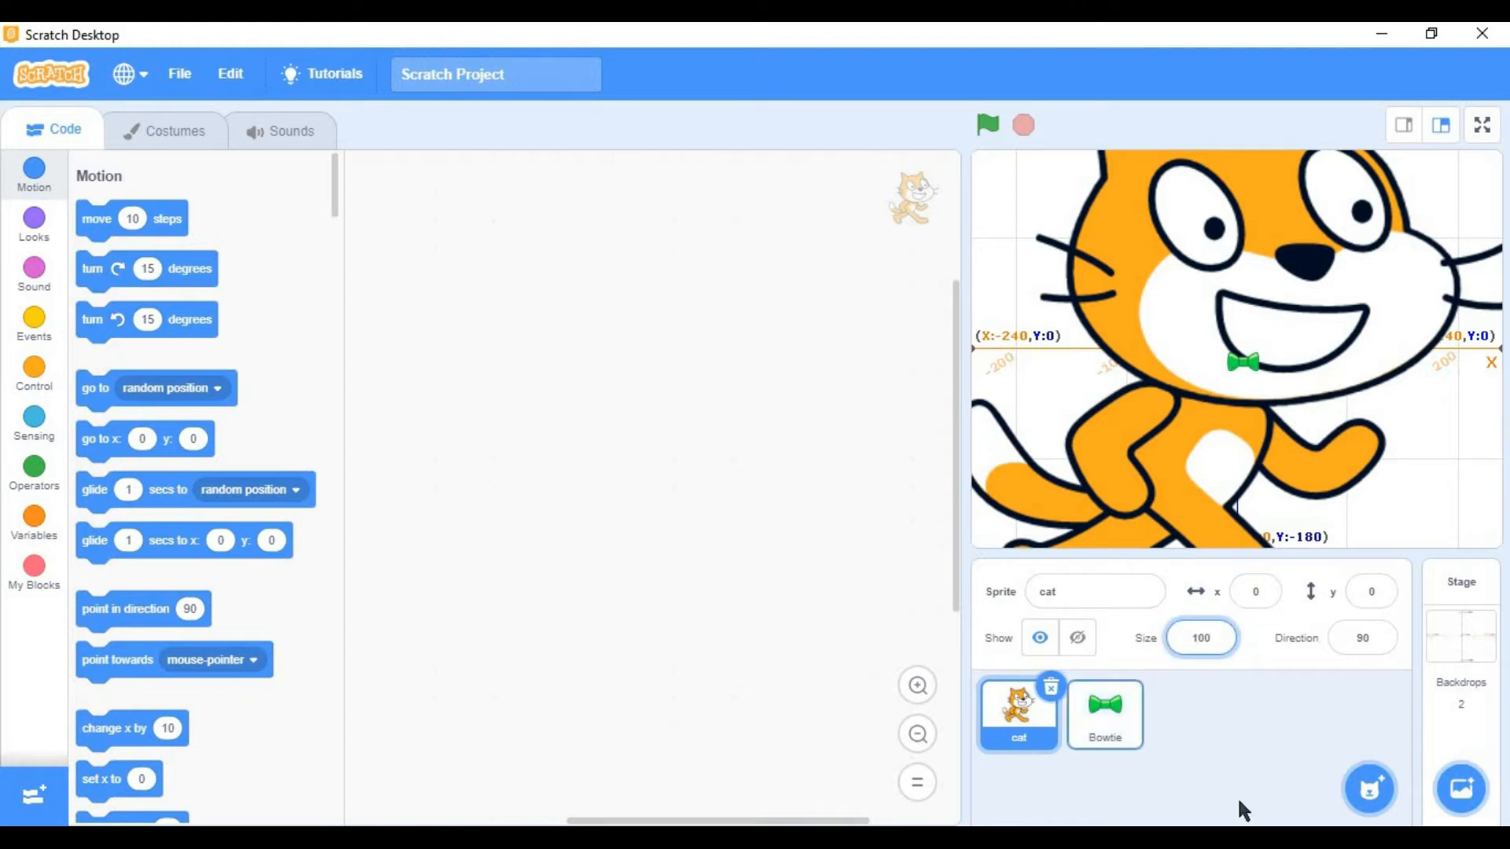
pyautogui.click(1240, 801)
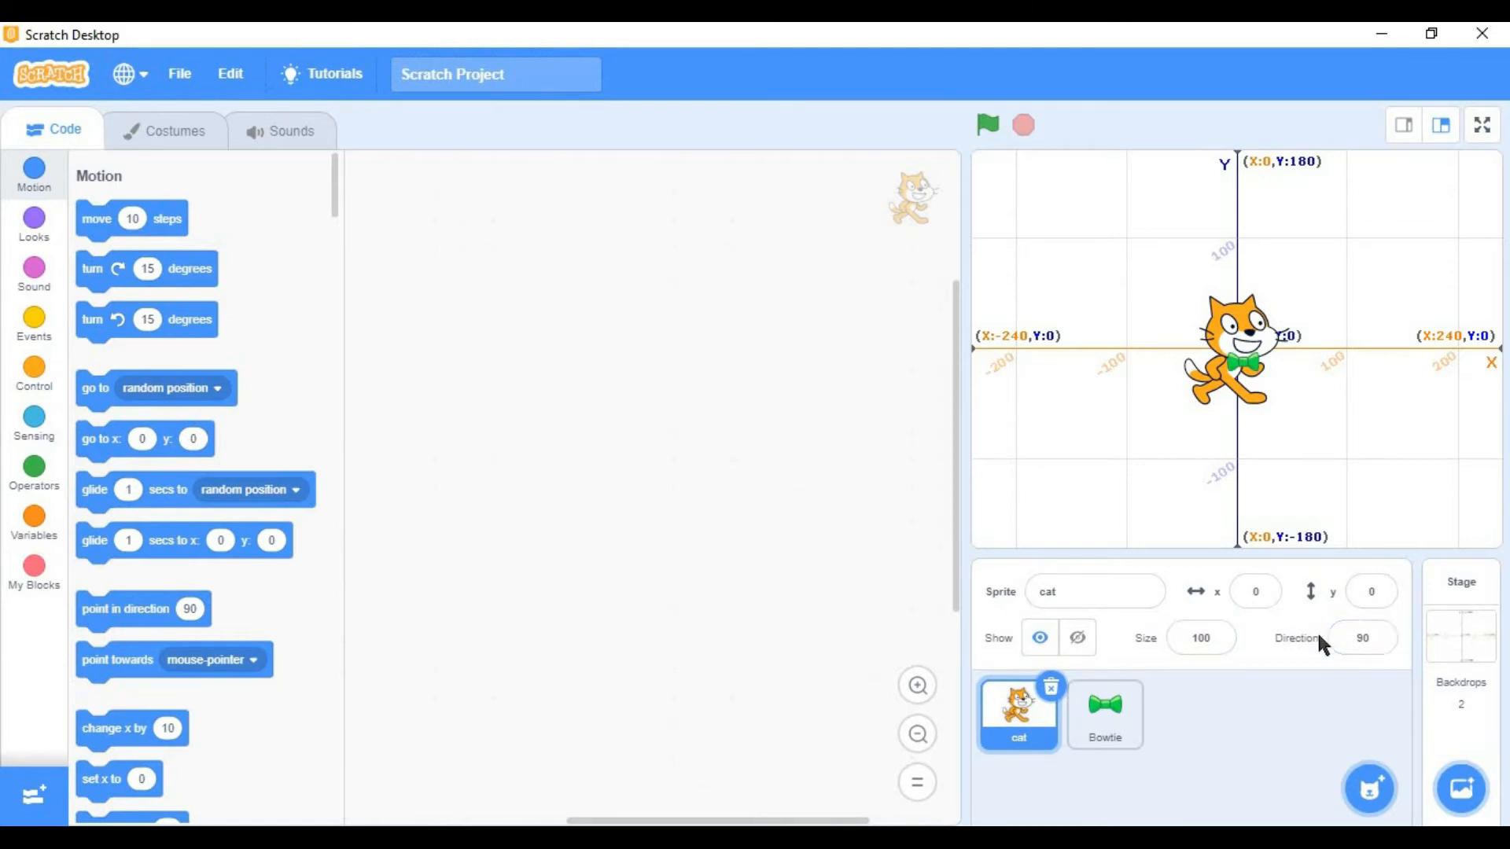
pyautogui.click(1094, 598)
pyautogui.click(1167, 637)
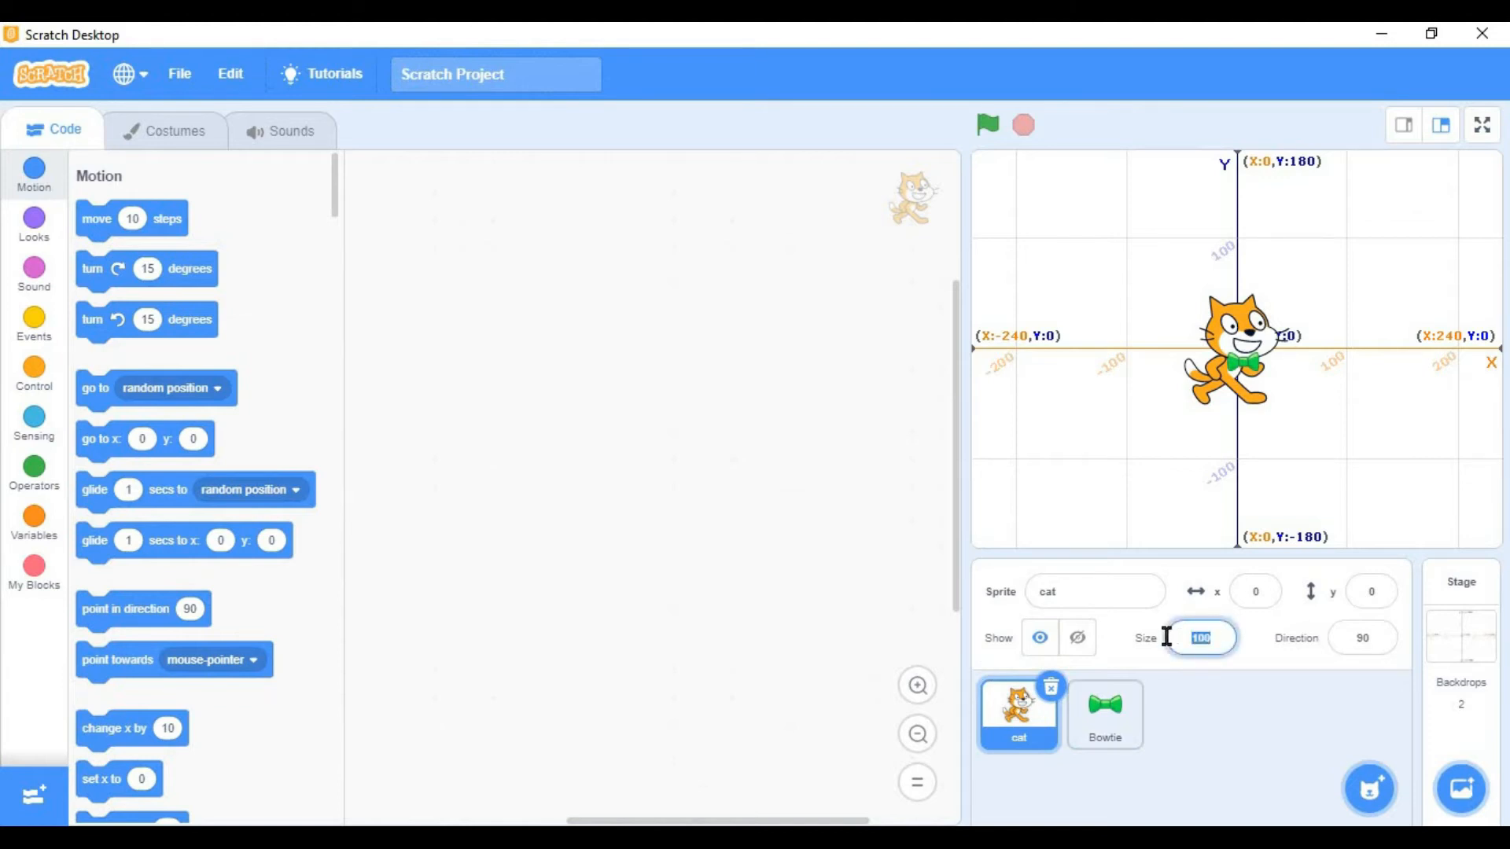
pyautogui.click(1334, 741)
# Step: Rotate the cat sprite with its direction dial to -175
pyautogui.click(1374, 636)
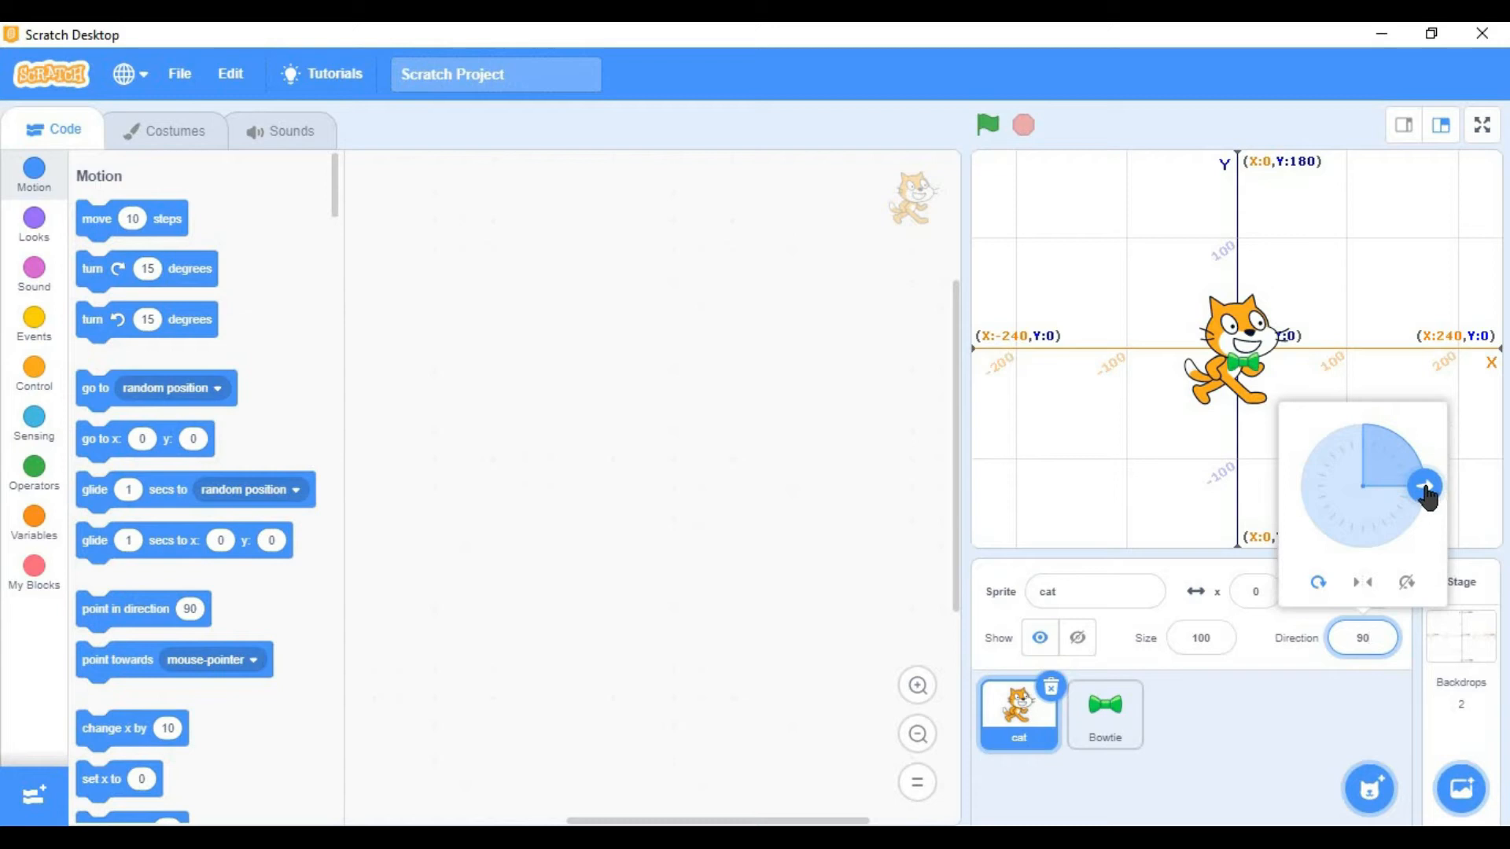
pyautogui.moveTo(1428, 495)
pyautogui.mouseDown()
pyautogui.moveTo(1375, 550)
pyautogui.moveTo(1342, 539)
pyautogui.moveTo(1319, 523)
pyautogui.moveTo(1340, 476)
pyautogui.moveTo(1378, 464)
pyautogui.moveTo(1394, 488)
pyautogui.moveTo(1353, 537)
pyautogui.moveTo(1325, 528)
pyautogui.moveTo(1310, 456)
pyautogui.moveTo(1380, 454)
pyautogui.moveTo(1428, 513)
pyautogui.moveTo(1429, 497)
pyautogui.mouseUp()
pyautogui.write('-160')
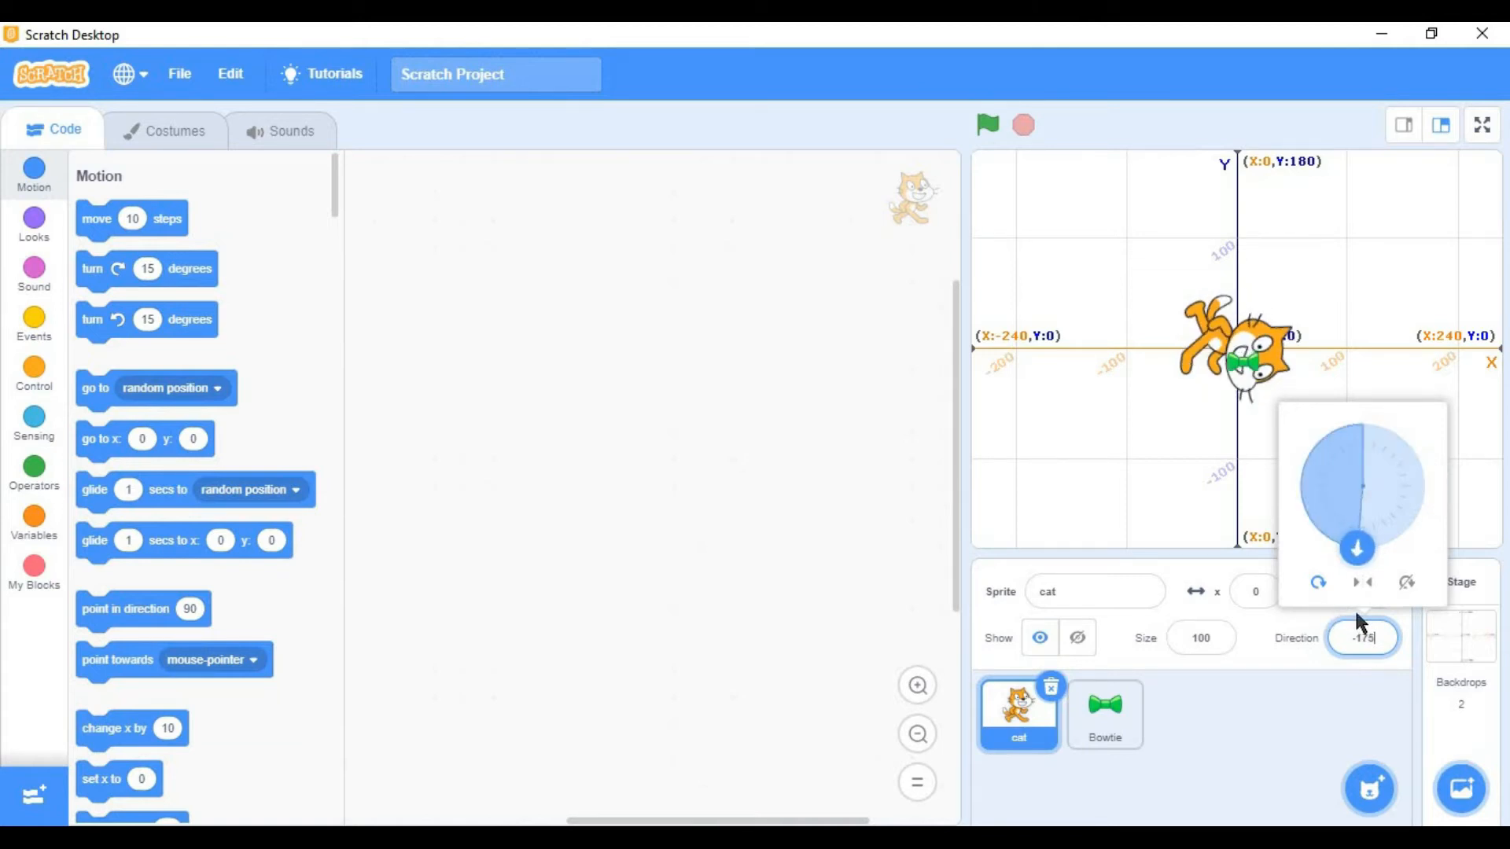
# Step: Set the cat sprite's direction to 91
pyautogui.press('BackSpace')
pyautogui.press('BackSpace')
pyautogui.press('BackSpace')
pyautogui.press('BackSpace')
pyautogui.write('103')
pyautogui.press('BackSpace')
pyautogui.press('BackSpace')
pyautogui.press('BackSpace')
pyautogui.write('91')
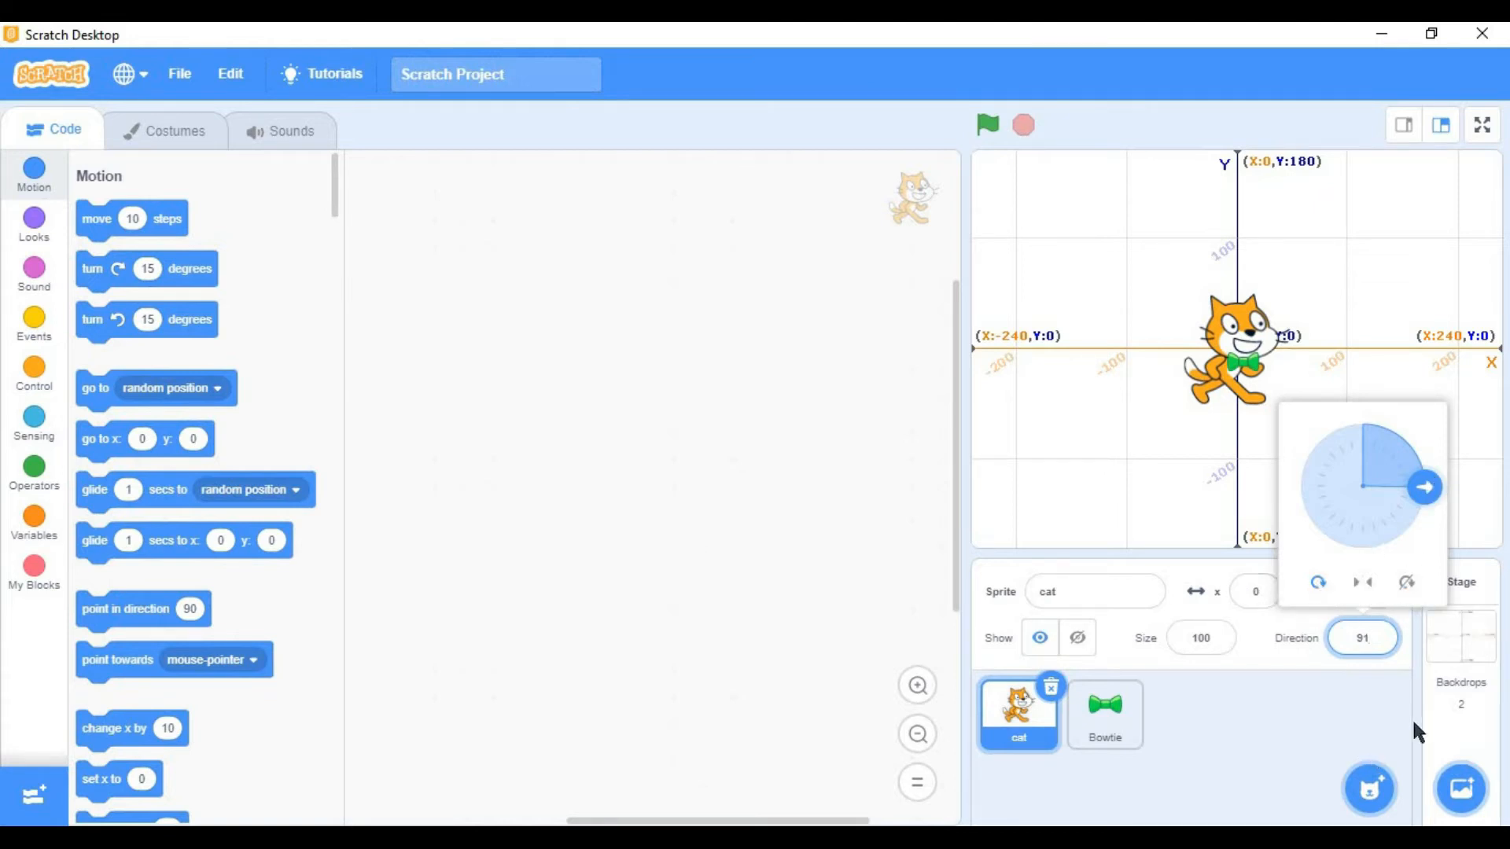
pyautogui.moveTo(1425, 507); pyautogui.dragTo(1460, 490)
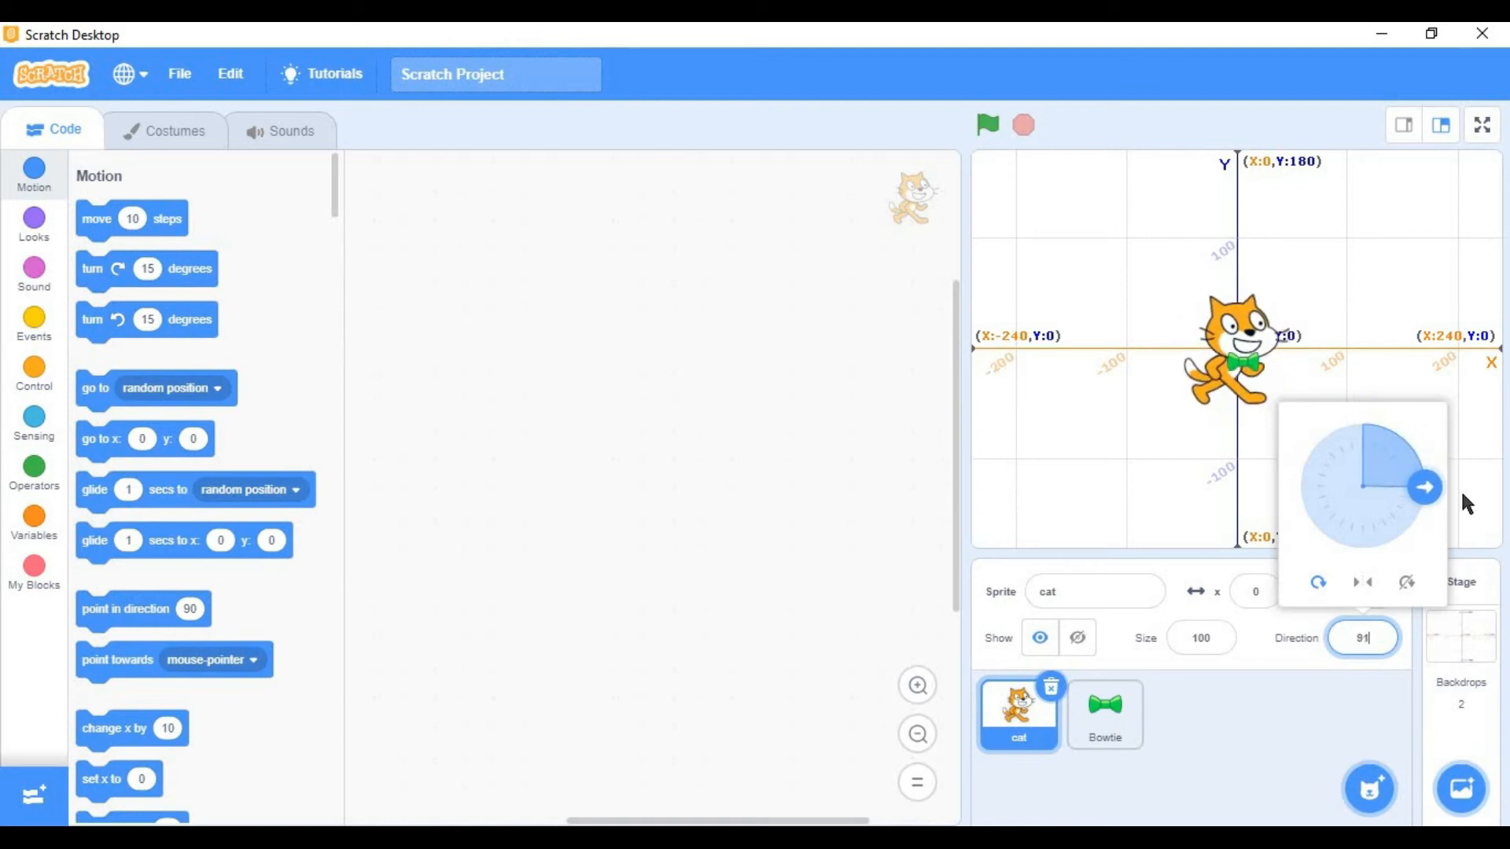
# Step: Try the Left/Right and Do not rotate rotation styles while turning the cat sprite's direction dial
pyautogui.click(1363, 600)
pyautogui.moveTo(1428, 489)
pyautogui.mouseDown()
pyautogui.moveTo(1228, 523)
pyautogui.moveTo(1233, 566)
pyautogui.moveTo(1398, 355)
pyautogui.moveTo(1438, 577)
pyautogui.moveTo(1366, 603)
pyautogui.moveTo(1394, 468)
pyautogui.moveTo(1289, 325)
pyautogui.moveTo(1153, 604)
pyautogui.moveTo(1439, 663)
pyautogui.moveTo(1402, 529)
pyautogui.moveTo(1441, 501)
pyautogui.mouseUp()
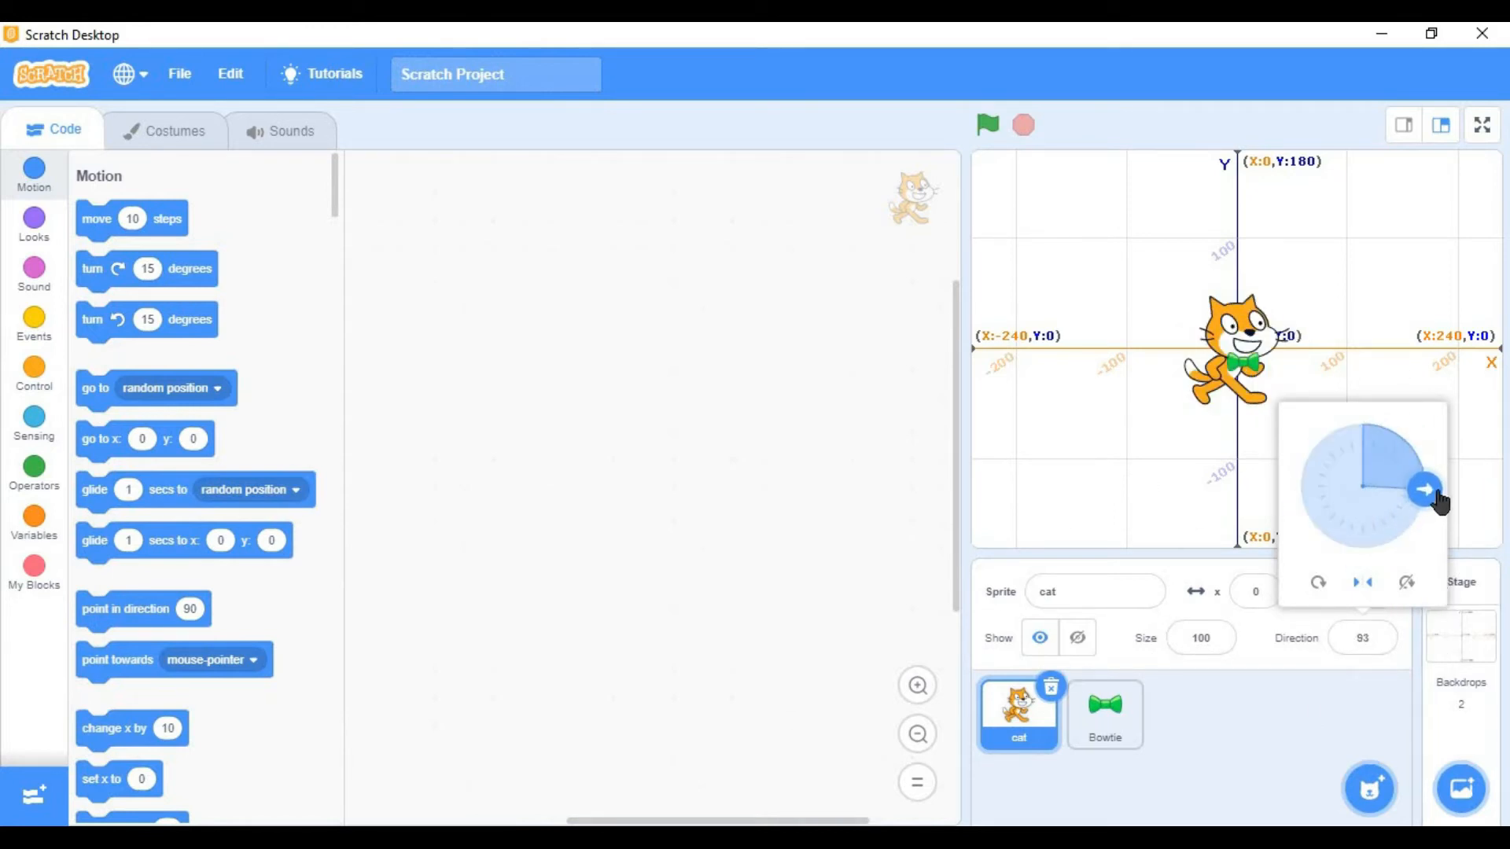
pyautogui.click(1407, 586)
pyautogui.moveTo(1422, 496); pyautogui.dragTo(1307, 457)
# Step: Return the cat sprite's direction to 90 and restore the All Around rotation style
pyautogui.moveTo(1365, 667); pyautogui.dragTo(1431, 506)
pyautogui.click(1330, 585)
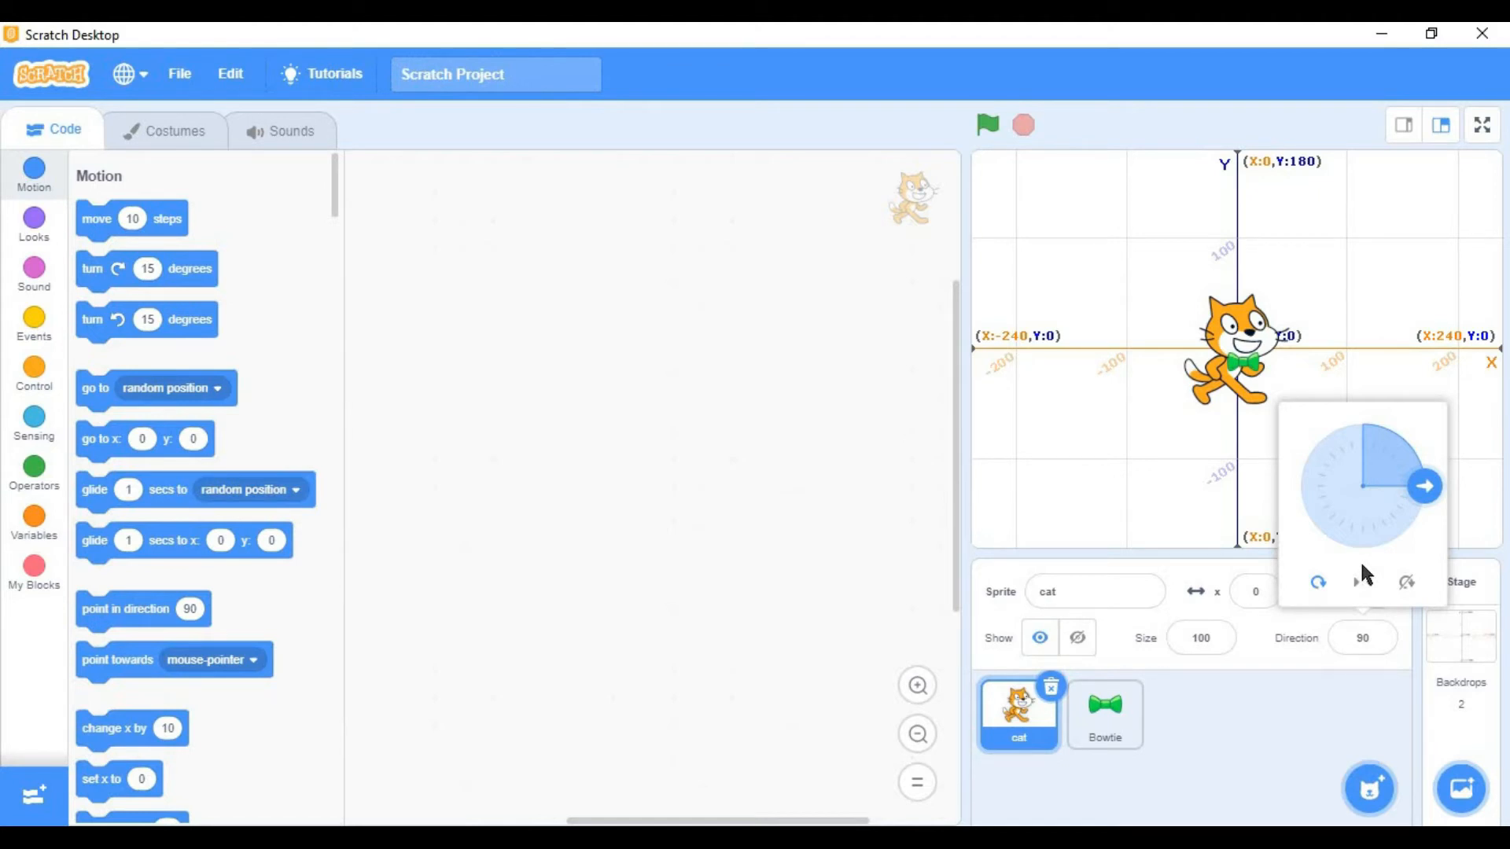
pyautogui.click(1296, 745)
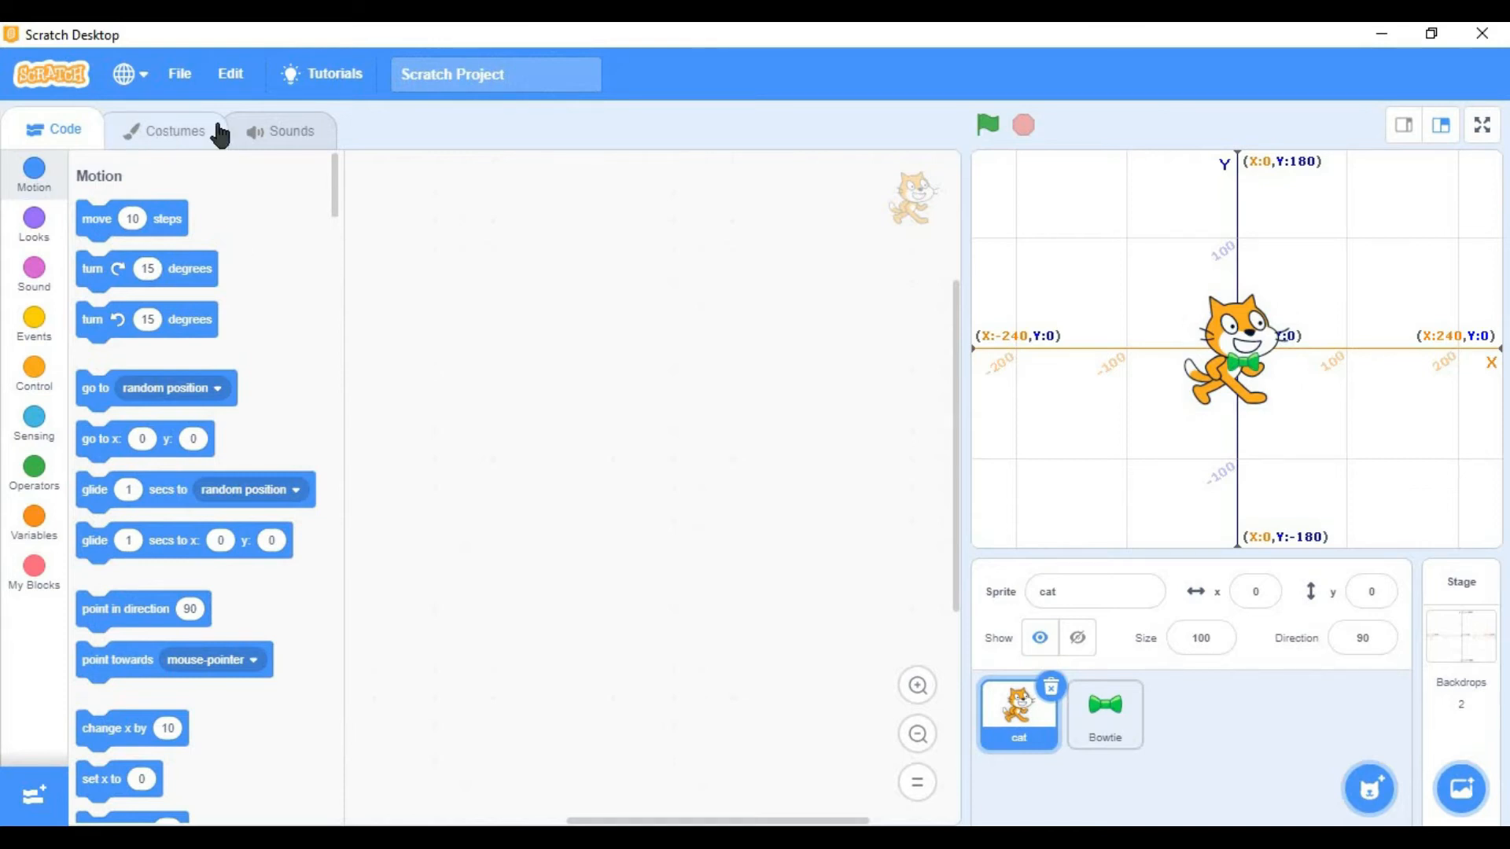
# Step: Open the cat sprite's costumes and move the head in costume1 away from the body, towards the left
pyautogui.click(180, 143)
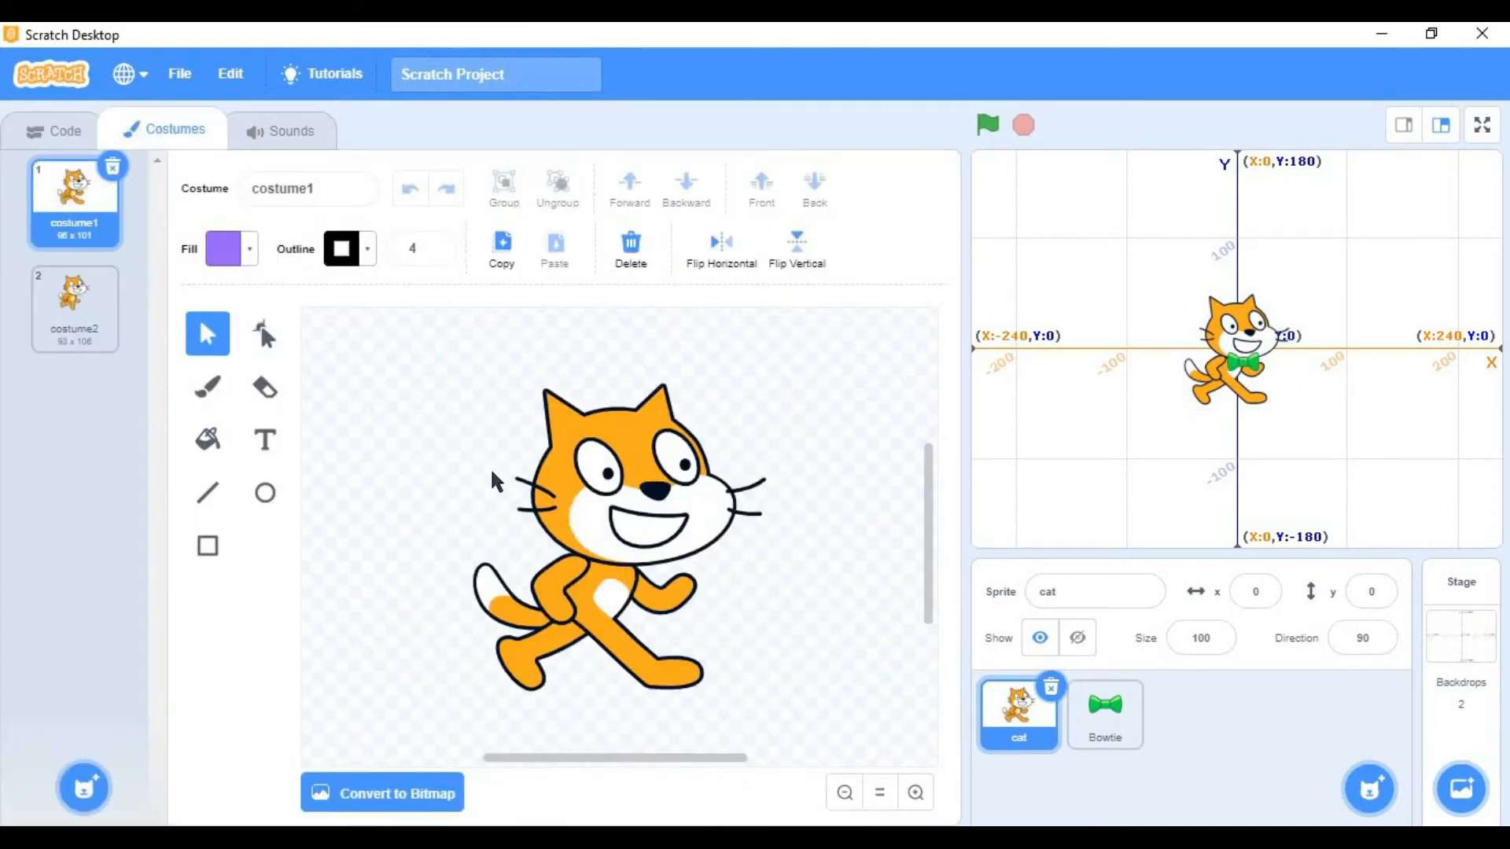
pyautogui.click(576, 510)
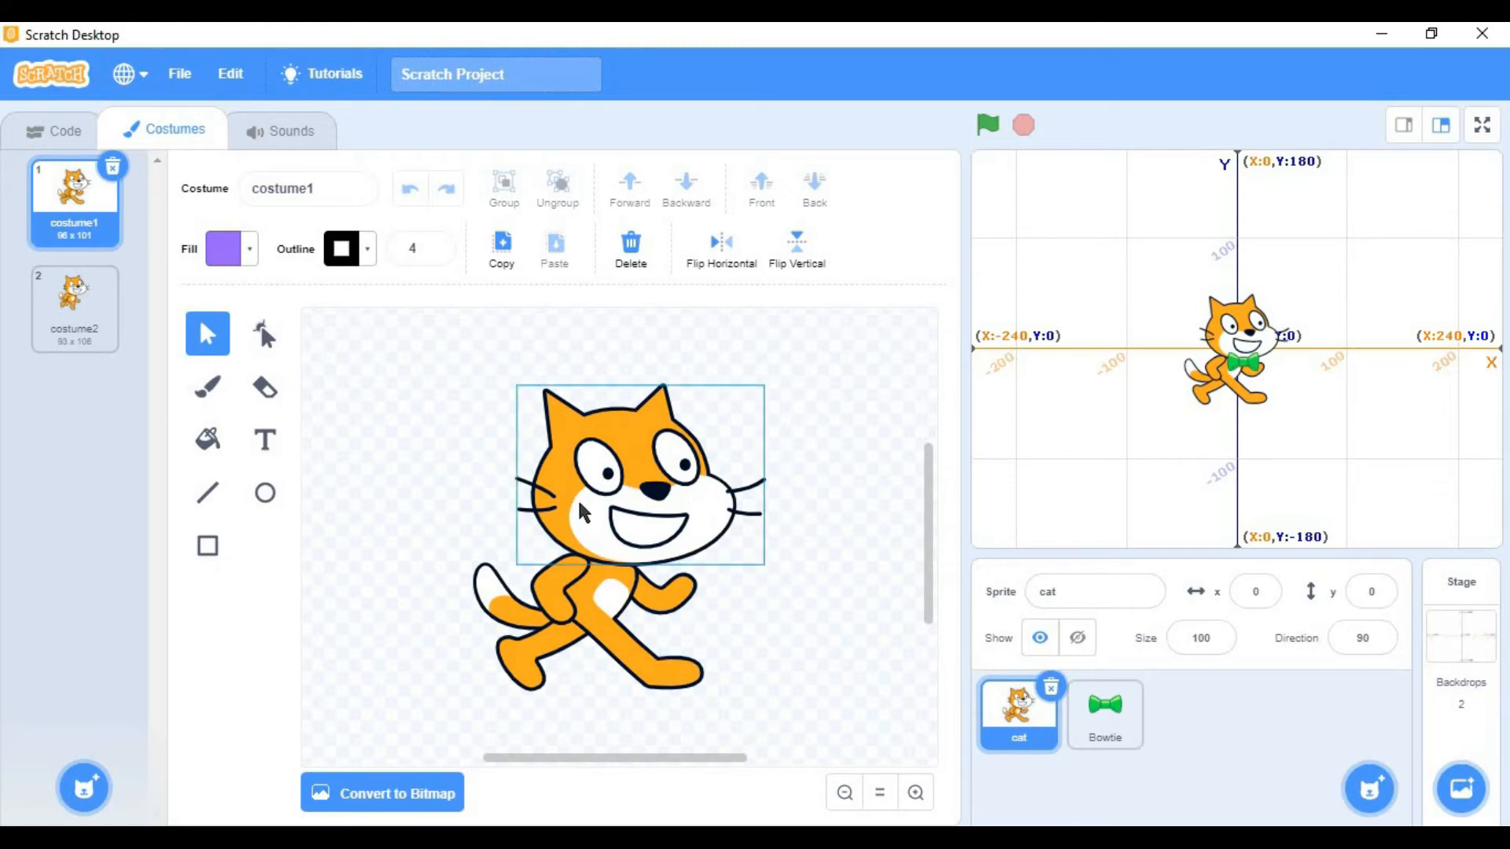
pyautogui.click(583, 512)
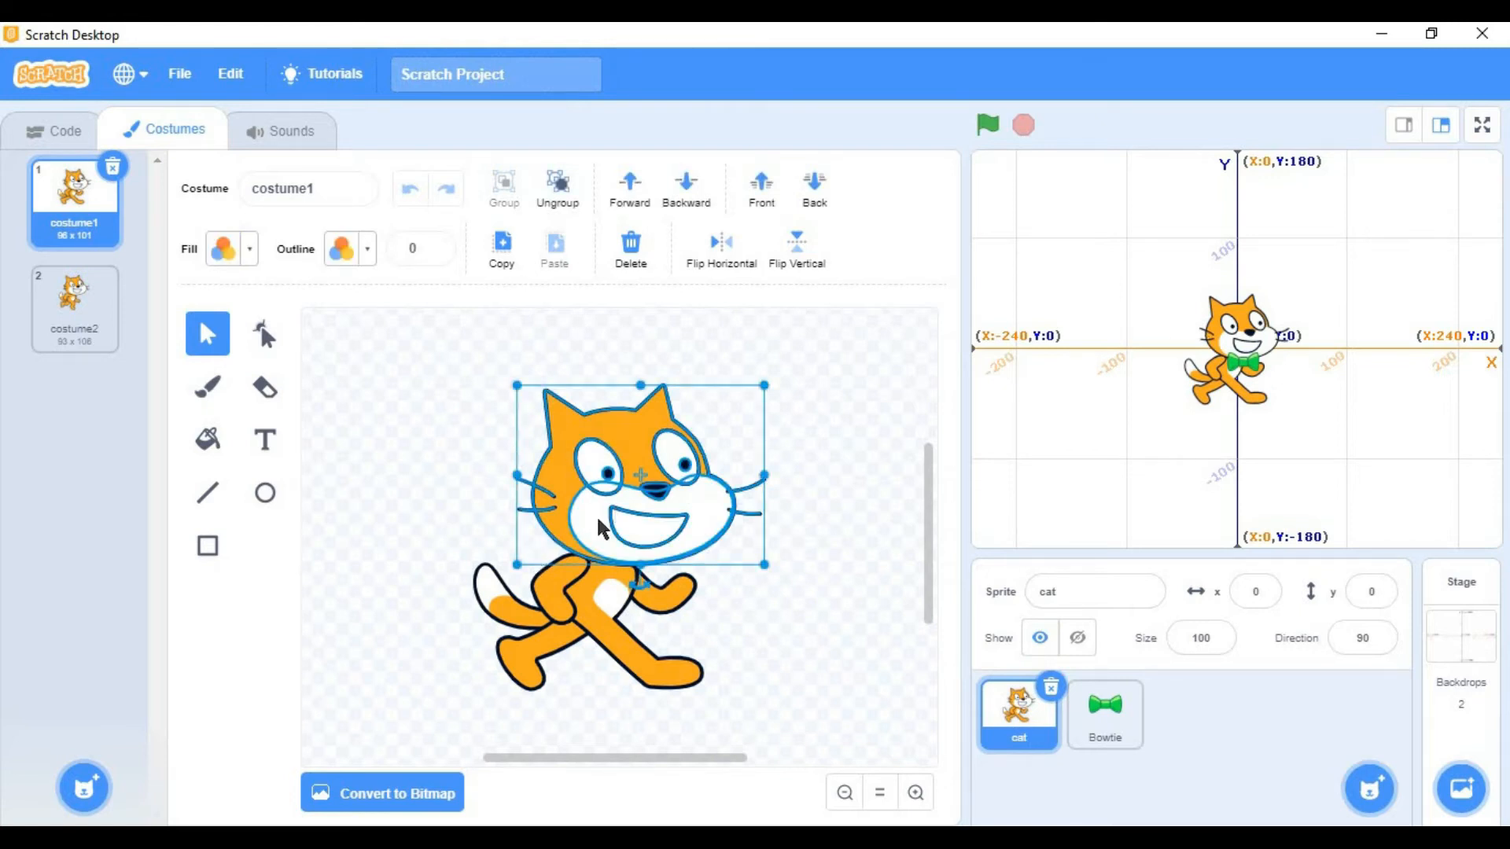
pyautogui.moveTo(599, 529); pyautogui.dragTo(389, 528)
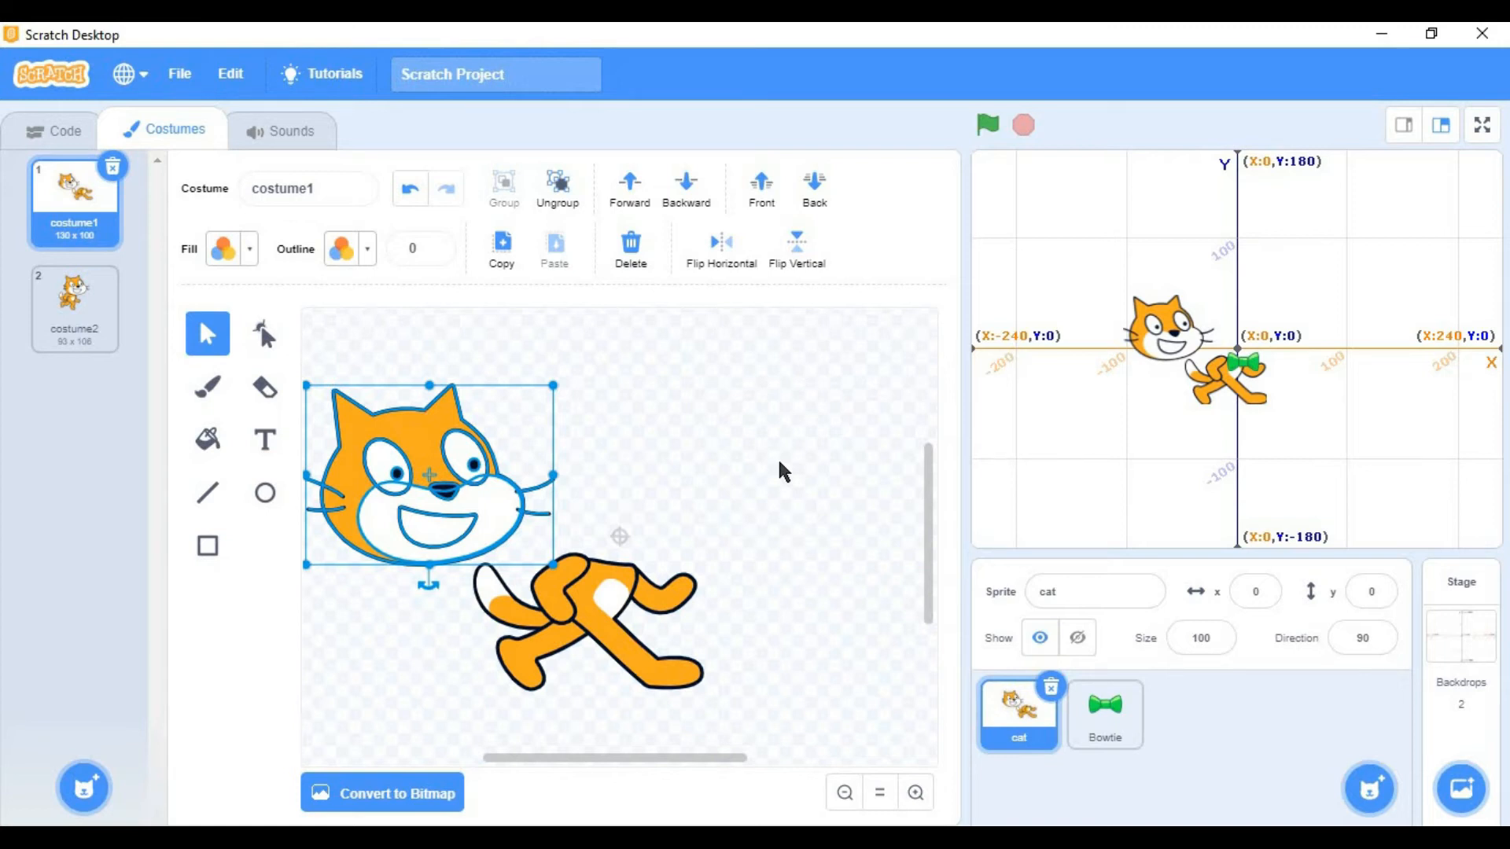
# Step: Move the cat's head back onto its body in costume1 and fine-tune its position
pyautogui.moveTo(370, 491); pyautogui.dragTo(568, 494)
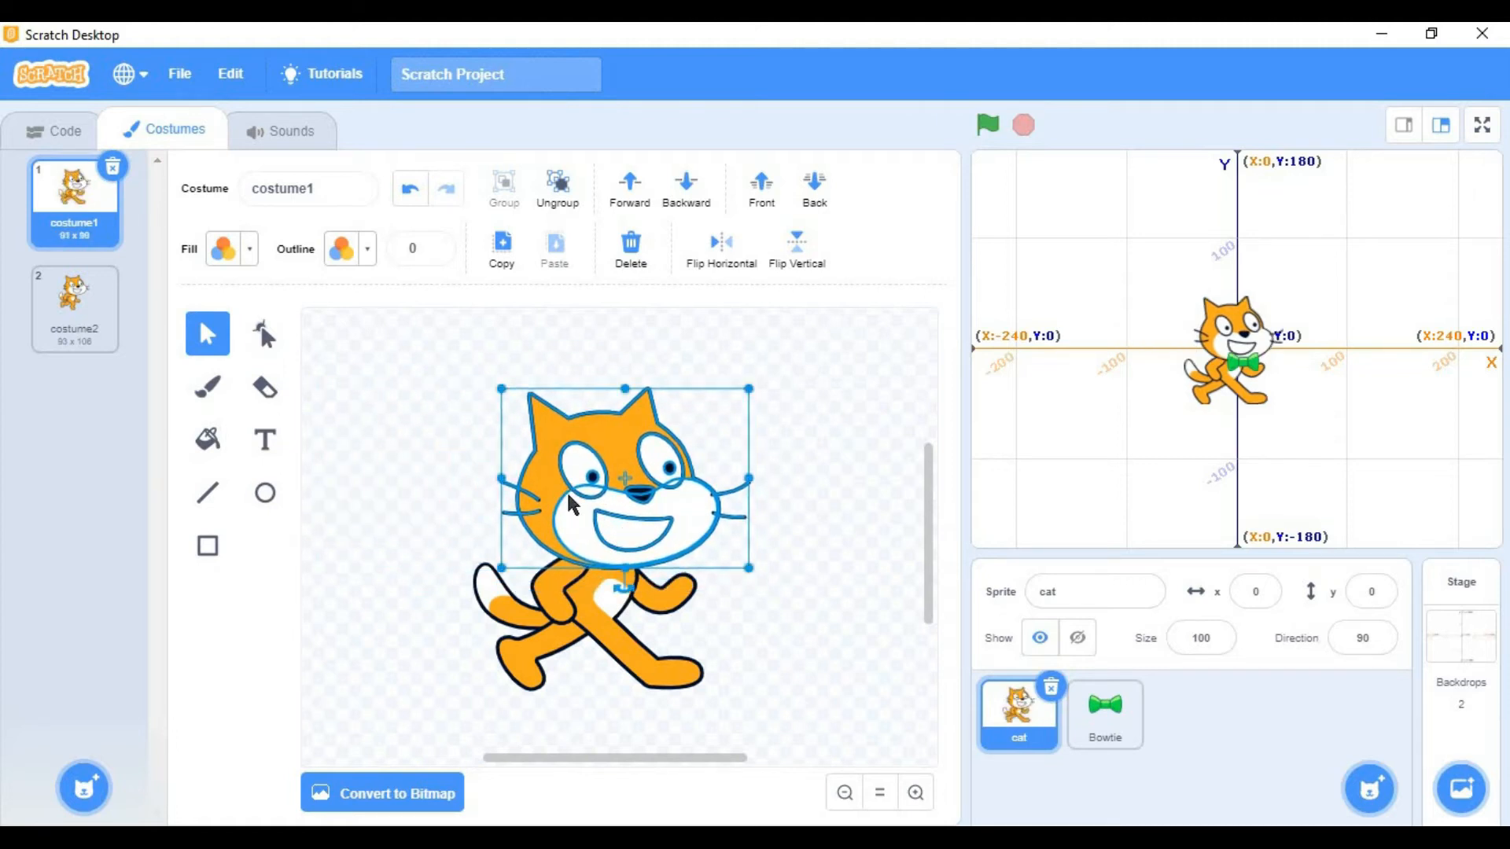
pyautogui.click(799, 488)
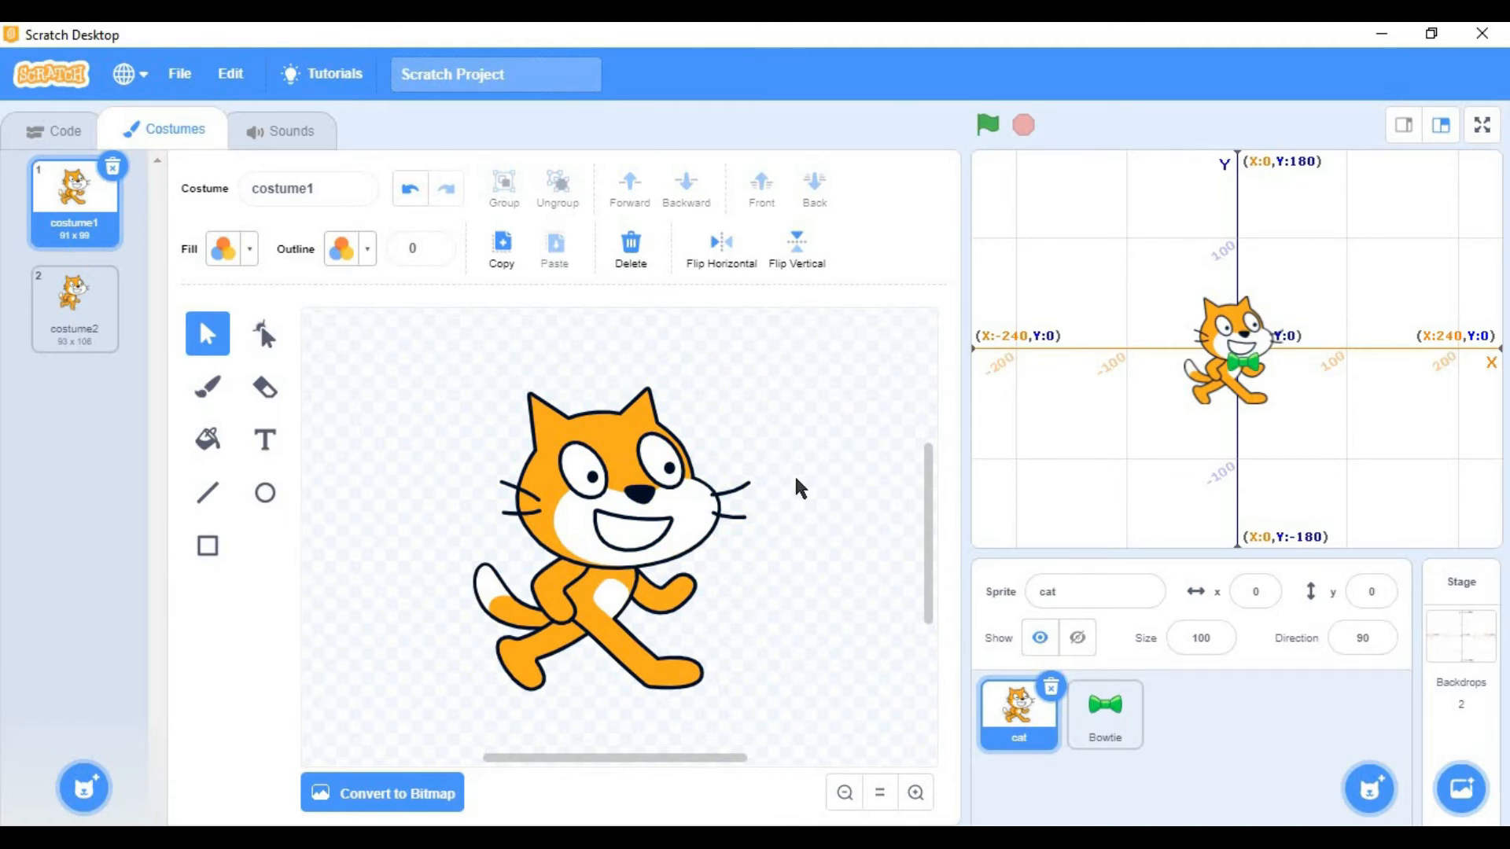
pyautogui.click(671, 522)
pyautogui.moveTo(669, 523); pyautogui.dragTo(670, 529)
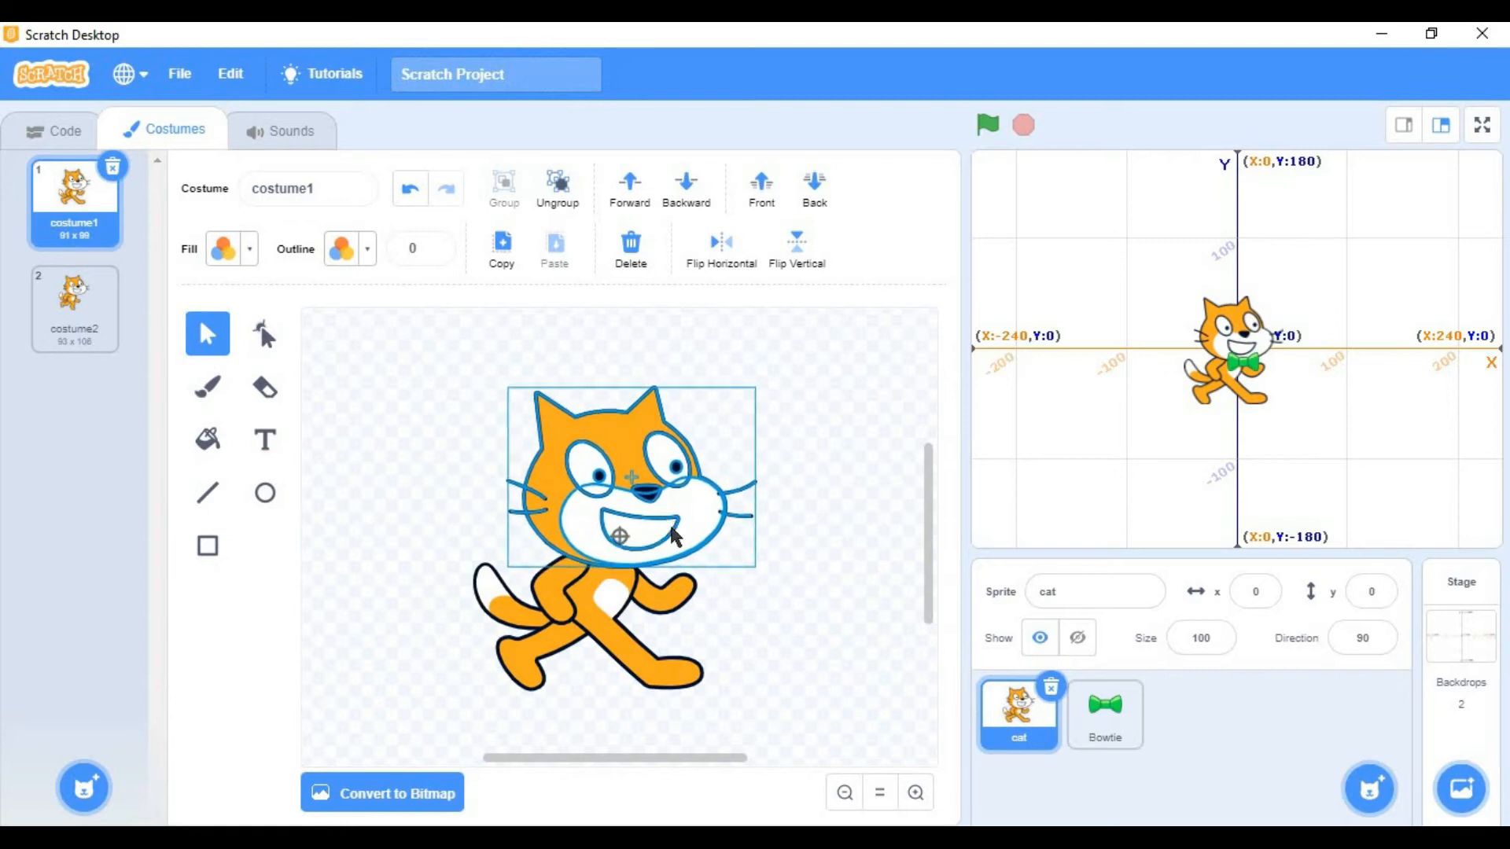
pyautogui.click(799, 455)
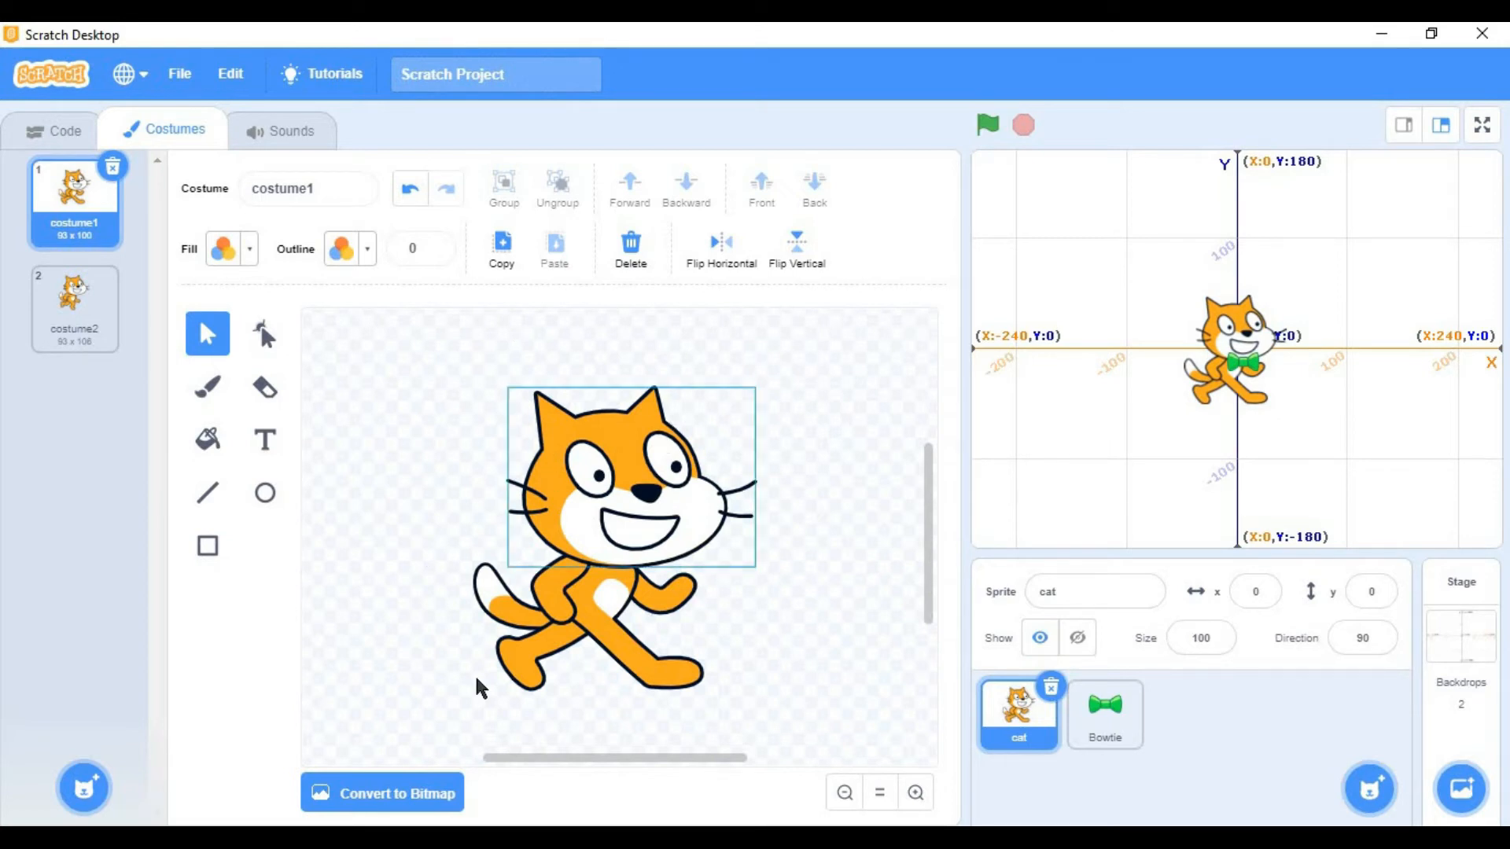
pyautogui.moveTo(668, 680)
pyautogui.mouseDown()
pyautogui.moveTo(706, 711)
pyautogui.moveTo(666, 678)
pyautogui.mouseUp()
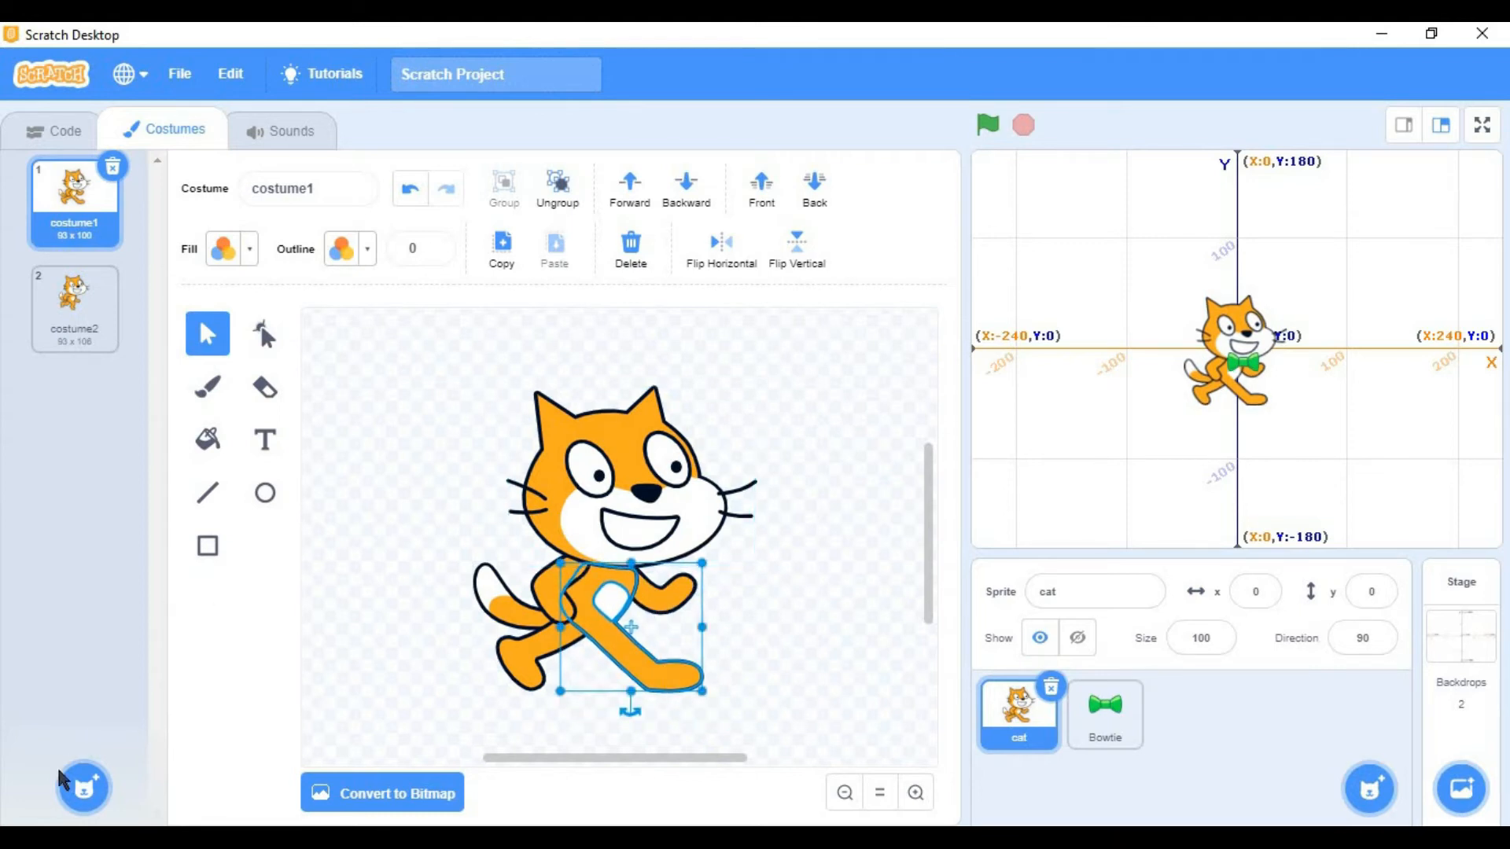
# Step: Delete the cat sprite's original costume2
pyautogui.moveTo(66, 782)
pyautogui.click(87, 290)
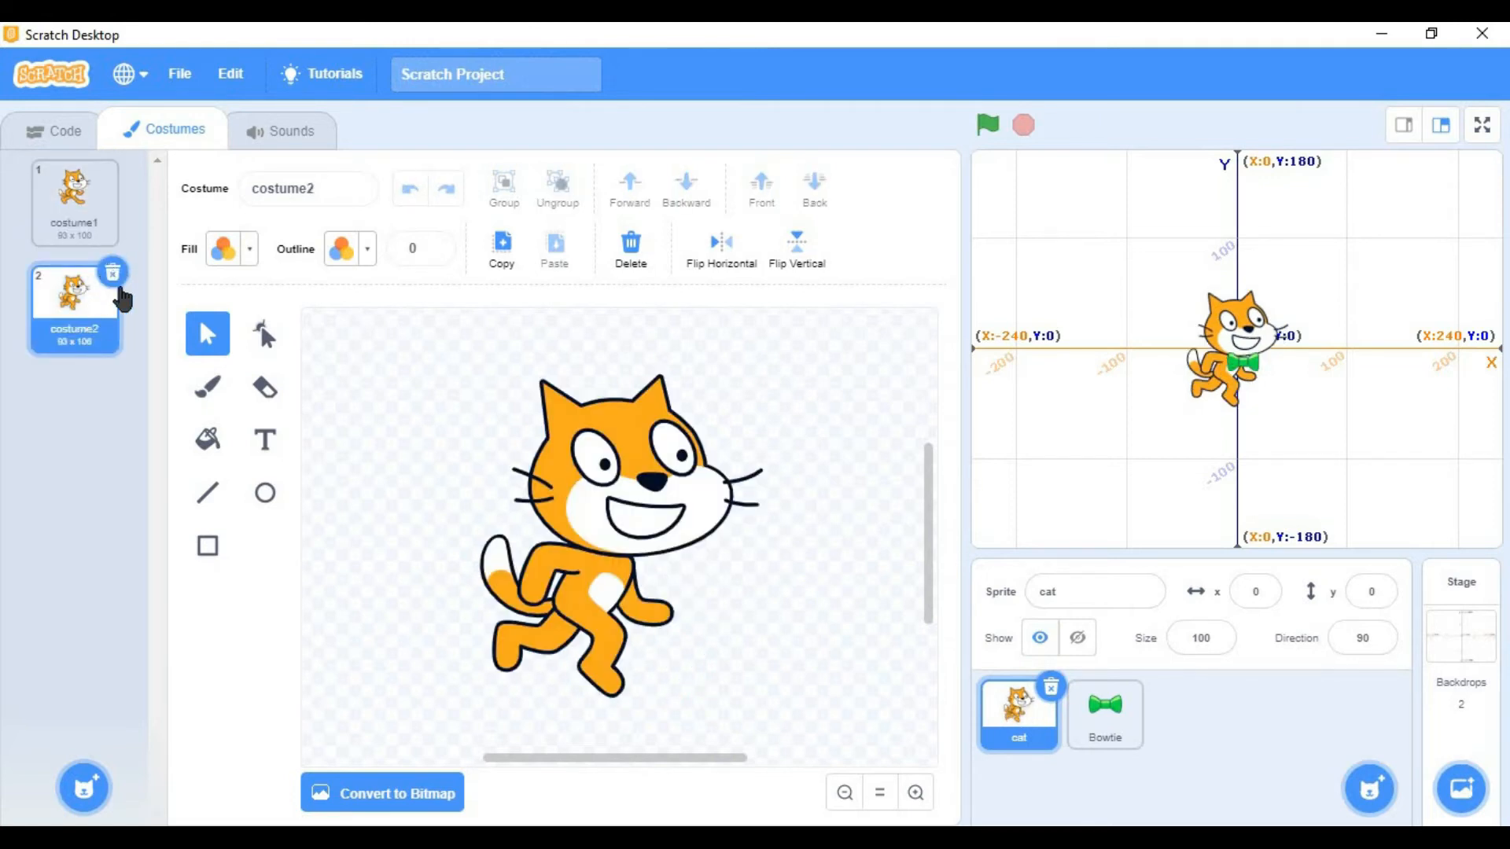
pyautogui.click(112, 273)
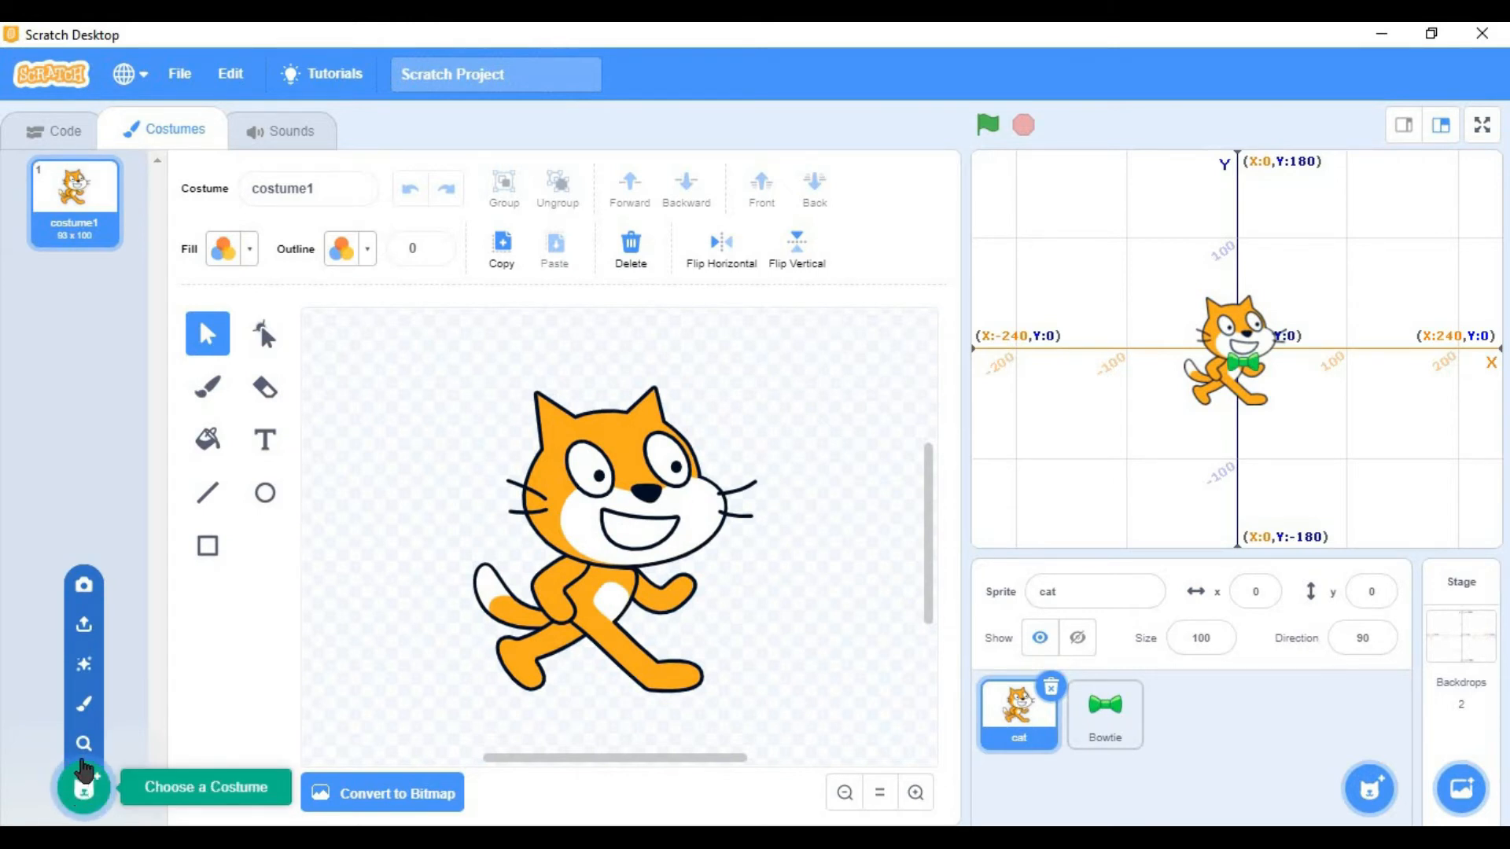
# Step: Browse the costume library and return to the costume editor without choosing a costume
pyautogui.click(84, 744)
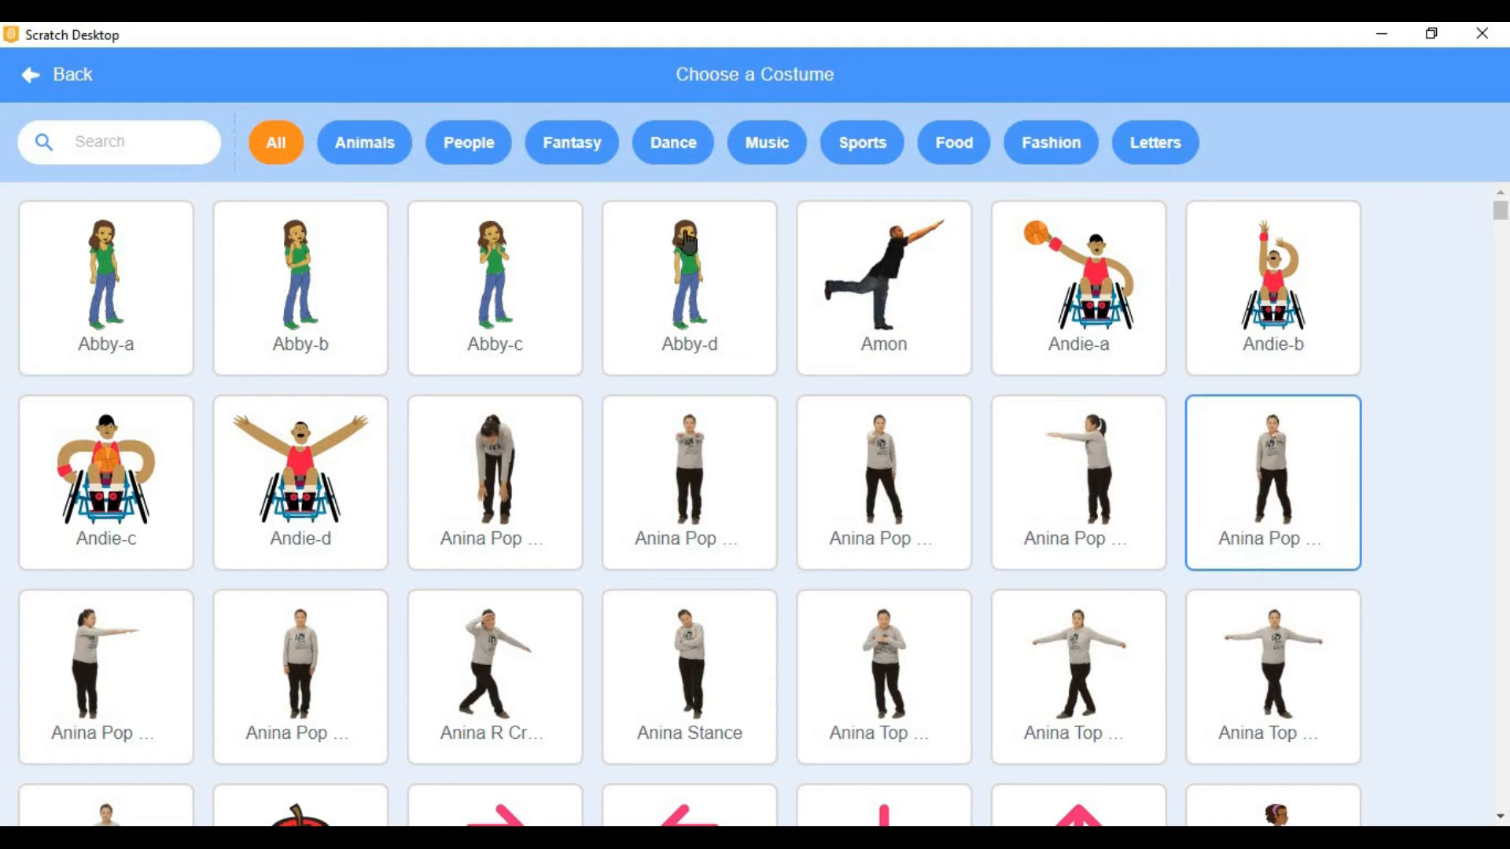
pyautogui.moveTo(1502, 222); pyautogui.dragTo(1507, 301)
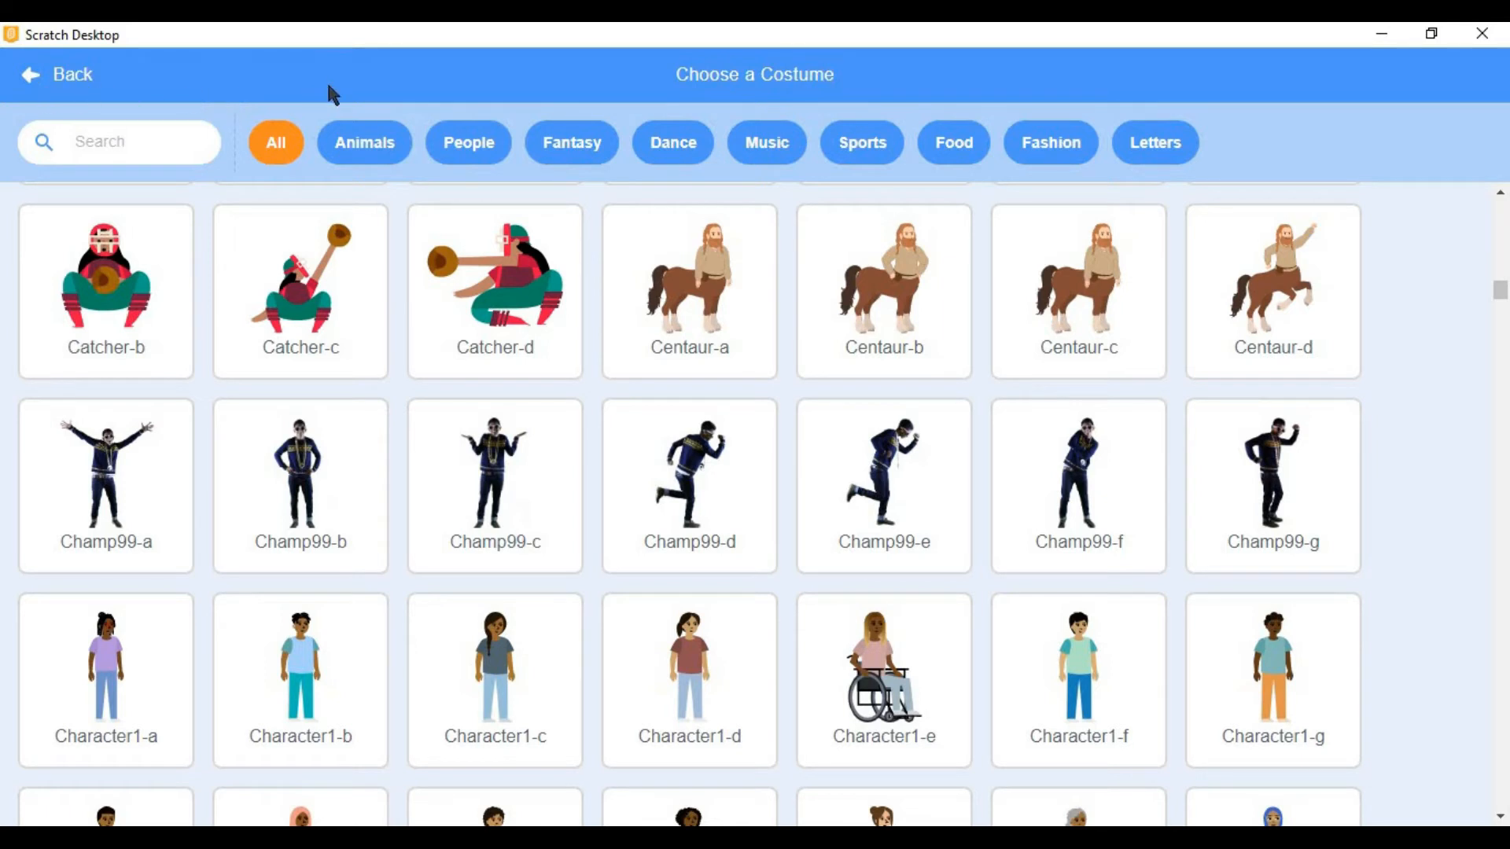
pyautogui.click(30, 82)
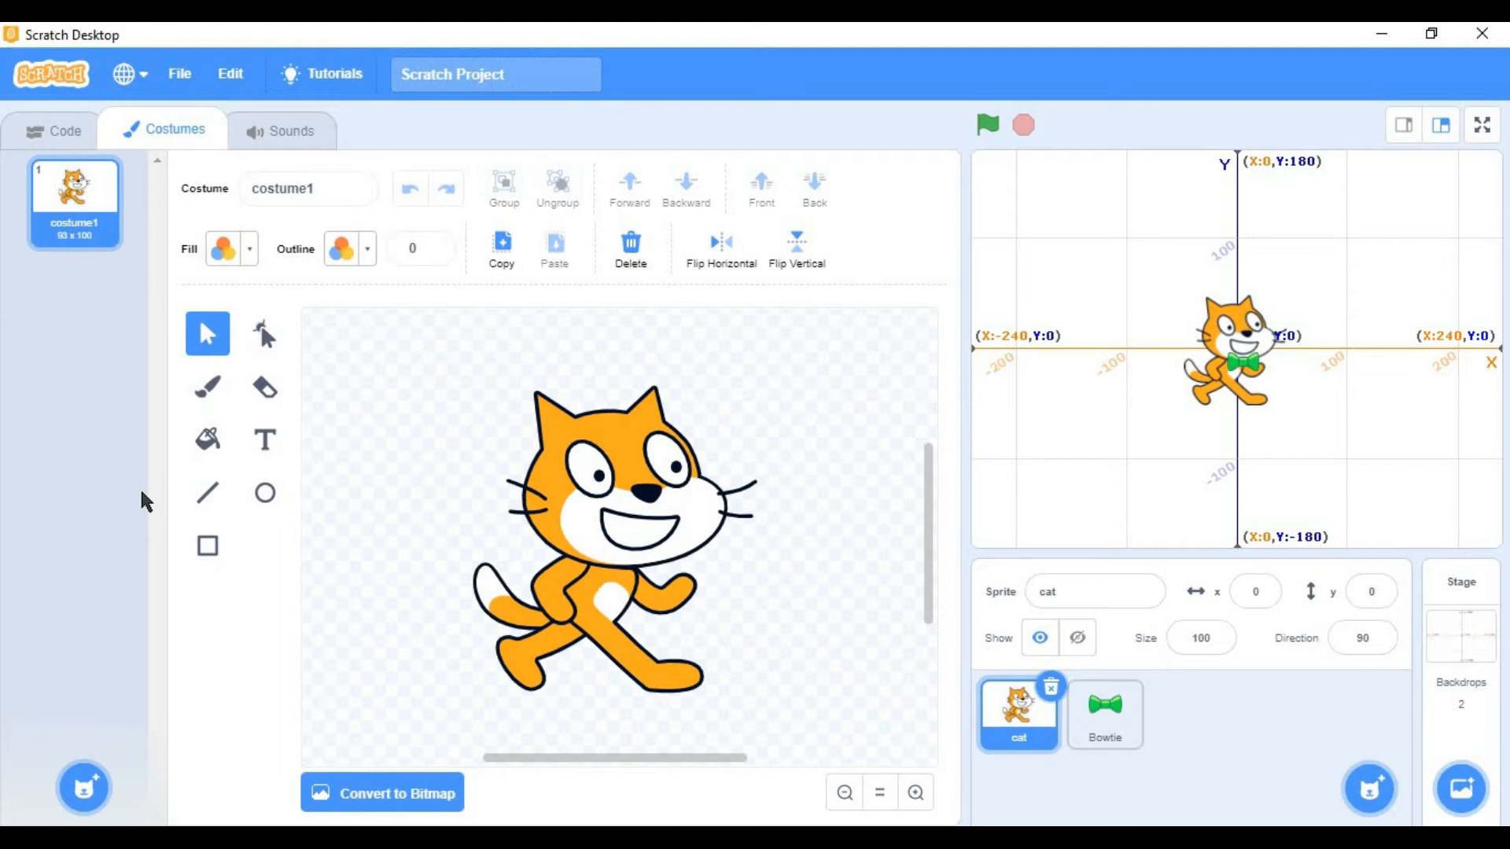
# Step: Add a new blank costume for painting to the cat sprite
pyautogui.moveTo(83, 787)
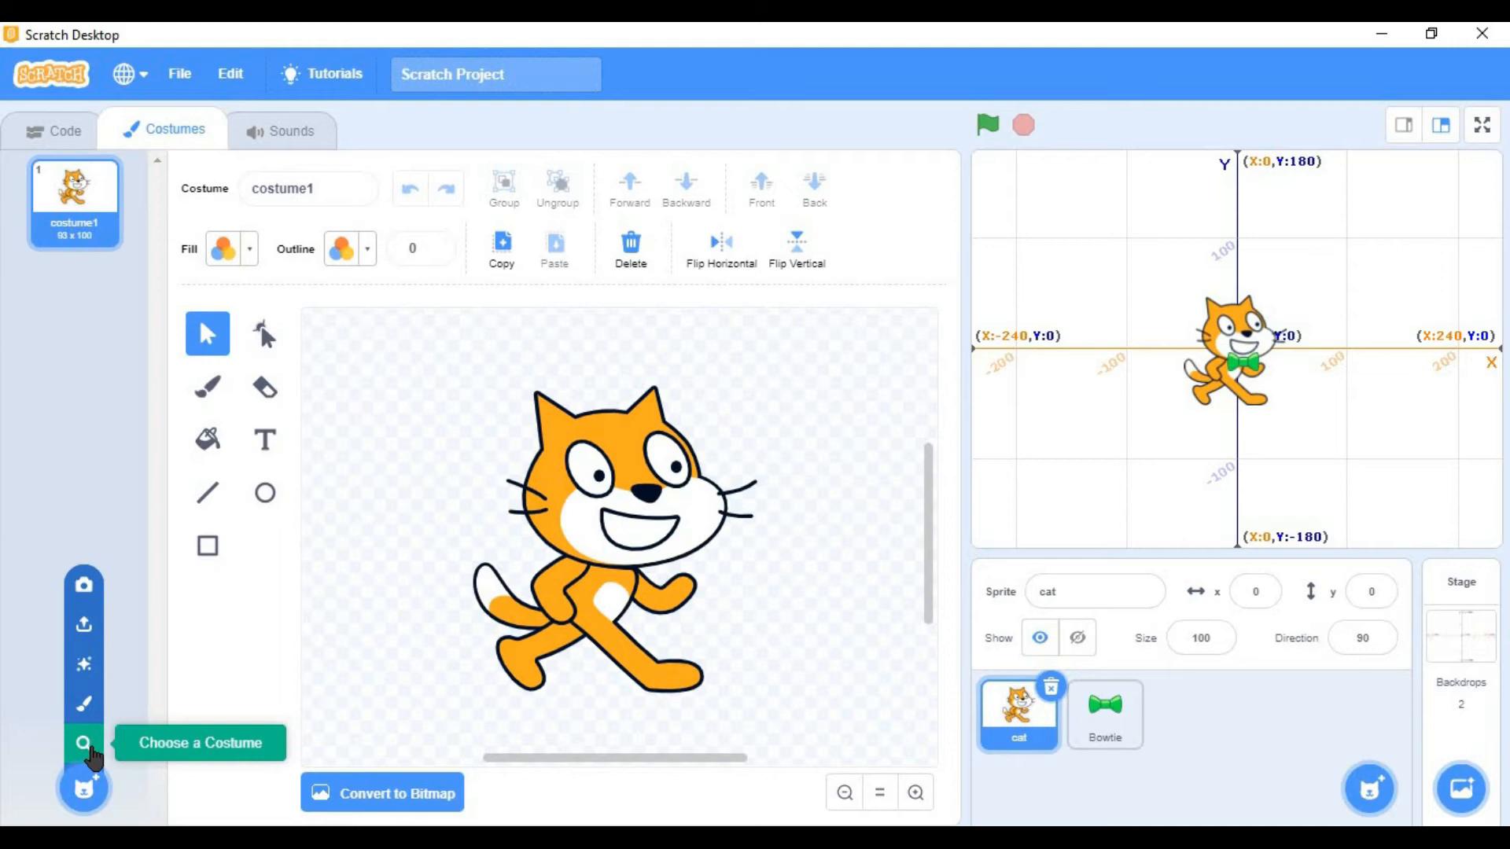
pyautogui.click(79, 708)
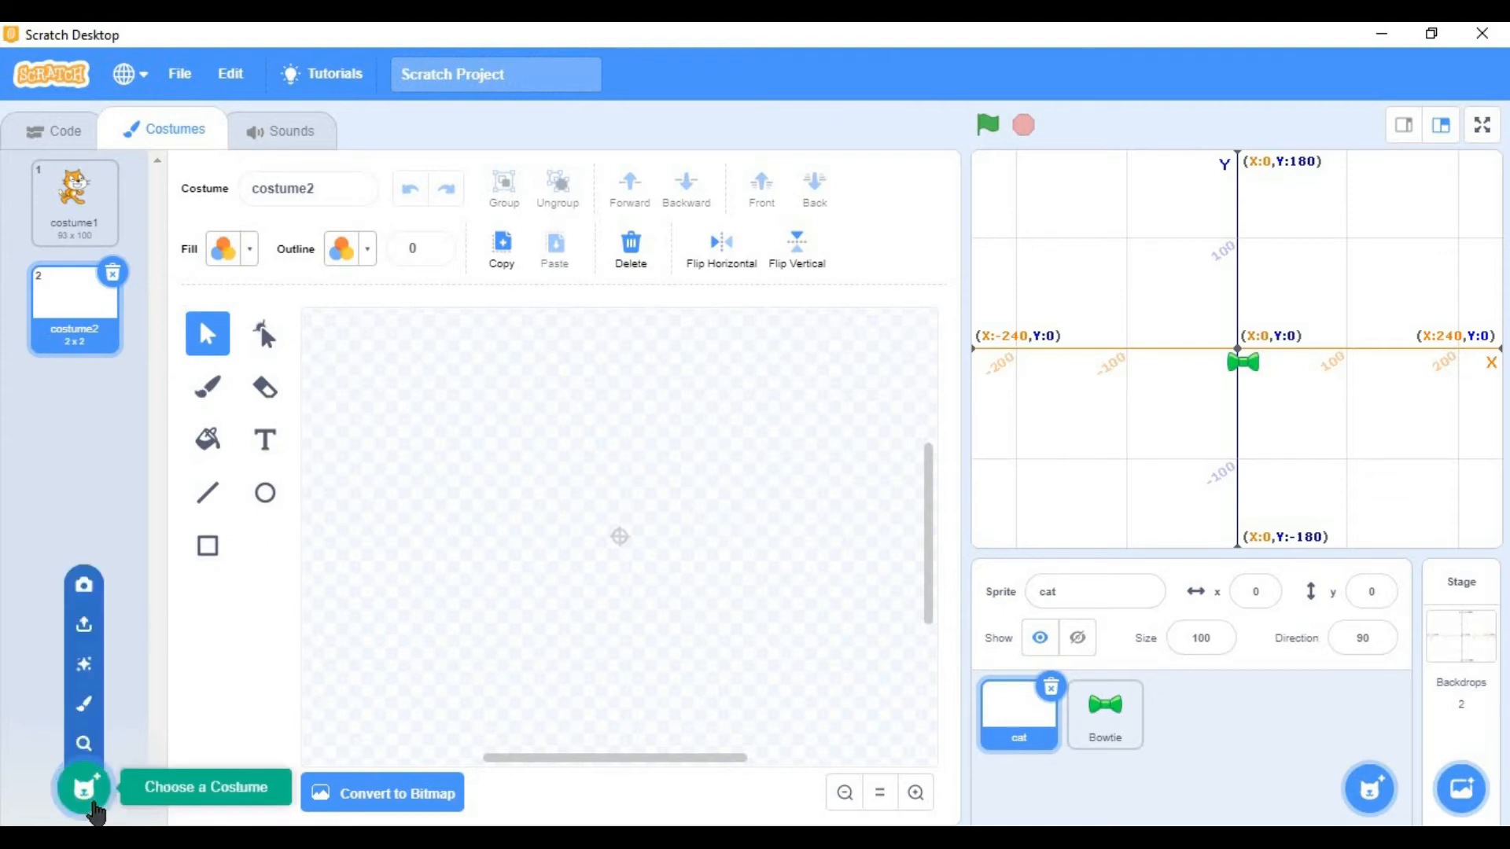
# Step: Add two random surprise costumes to the cat sprite
pyautogui.click(84, 666)
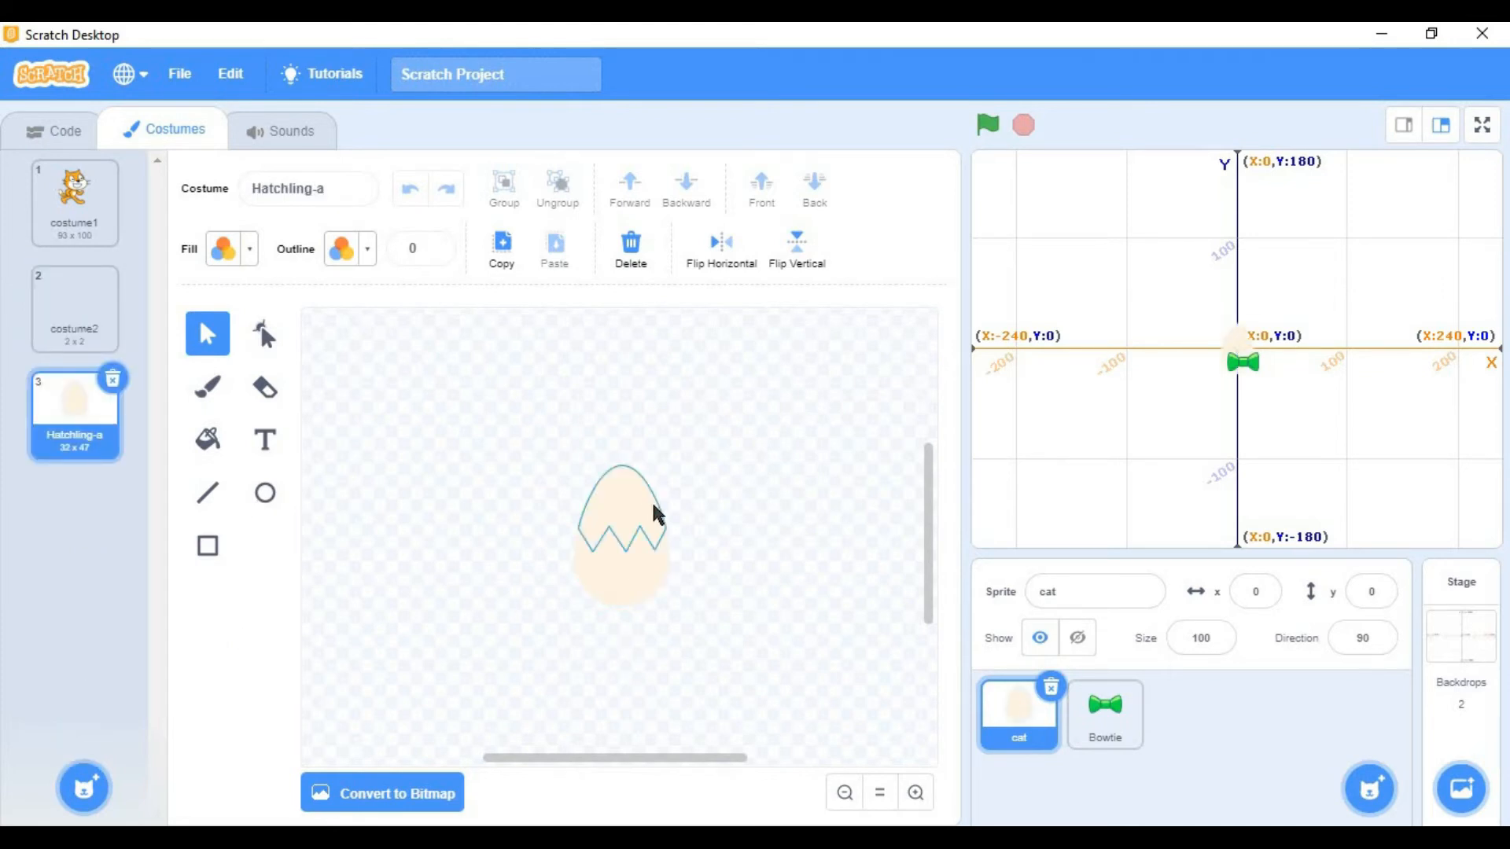
pyautogui.click(916, 794)
pyautogui.click(916, 794)
pyautogui.click(915, 794)
pyautogui.click(915, 794)
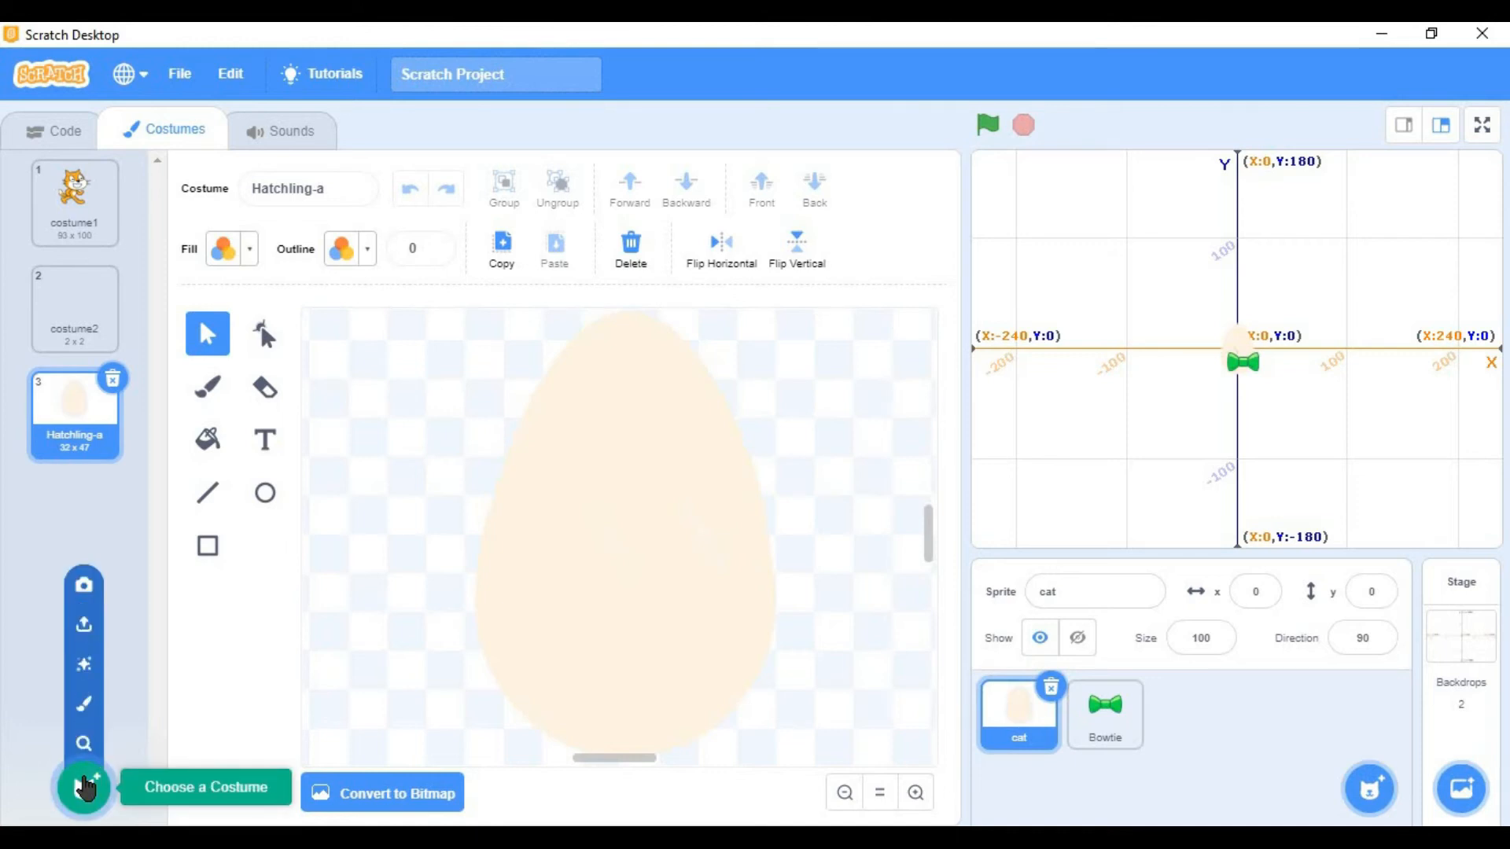
pyautogui.click(86, 663)
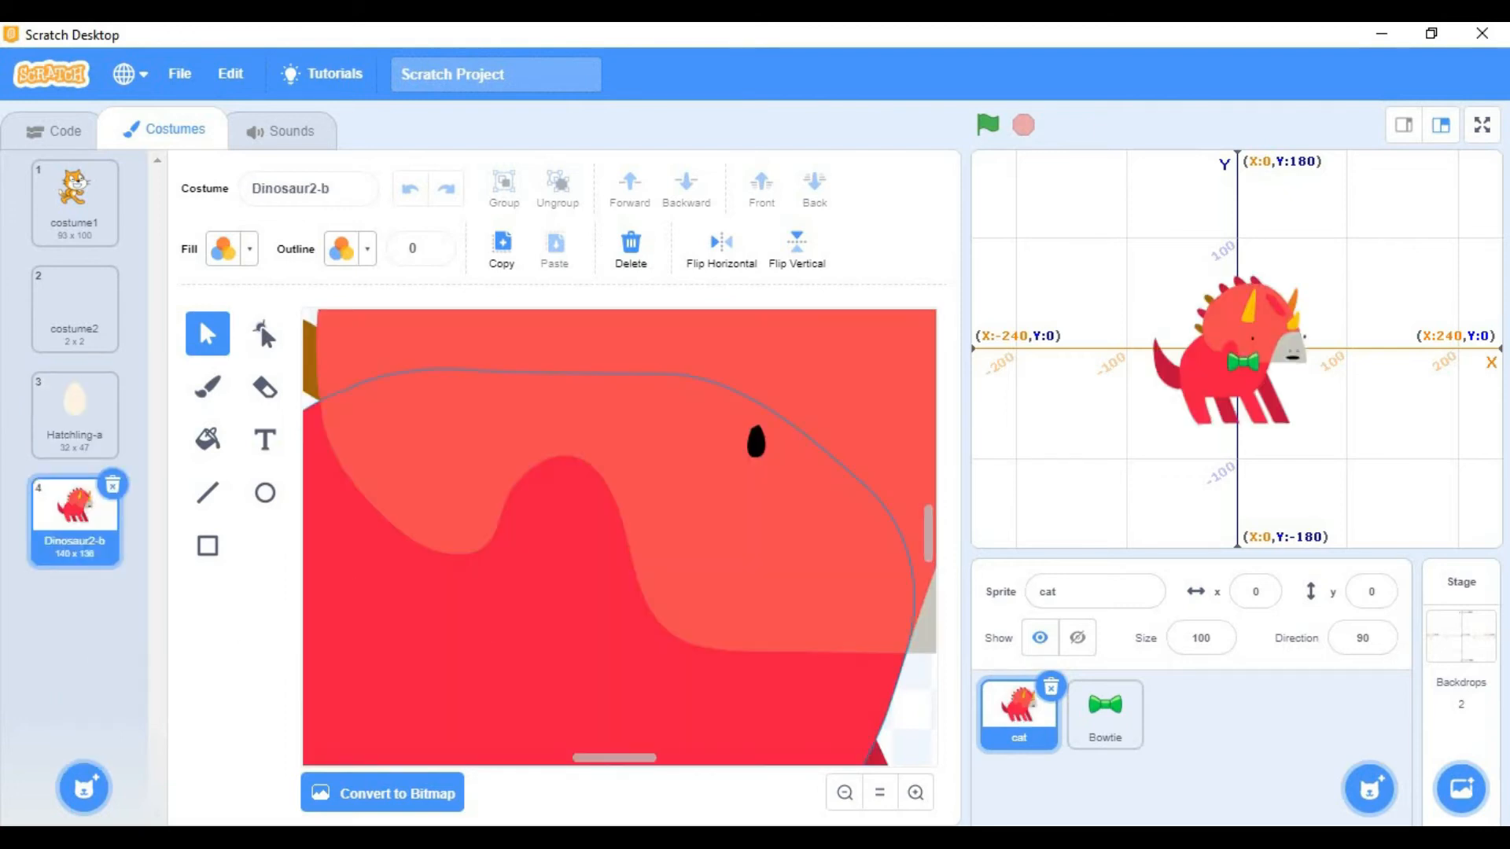
pyautogui.click(878, 793)
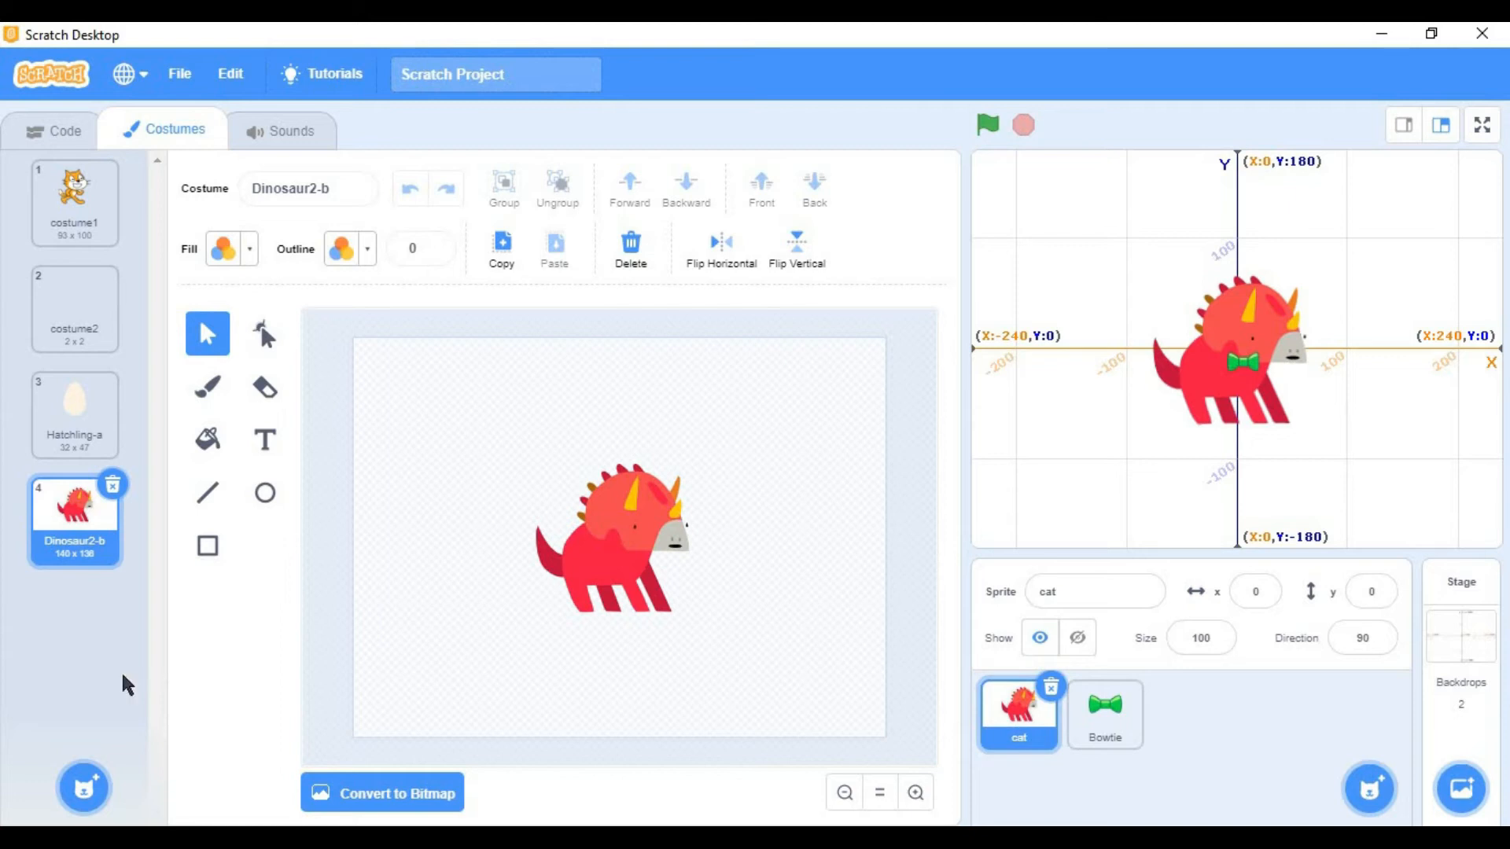
# Step: Open the option to take a costume photo with the camera and close it without taking one
pyautogui.moveTo(103, 807)
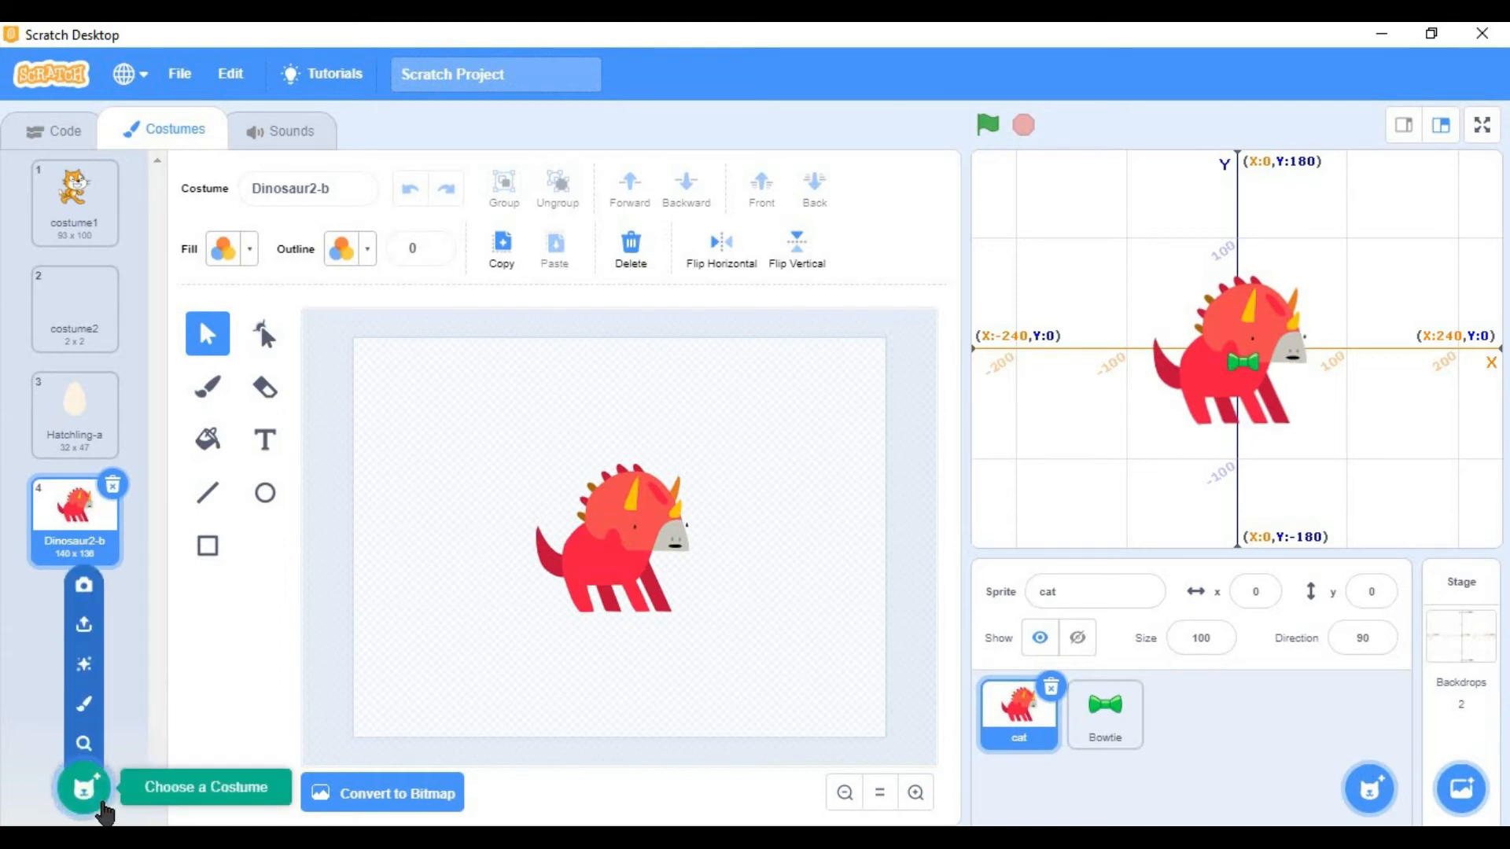
pyautogui.click(88, 585)
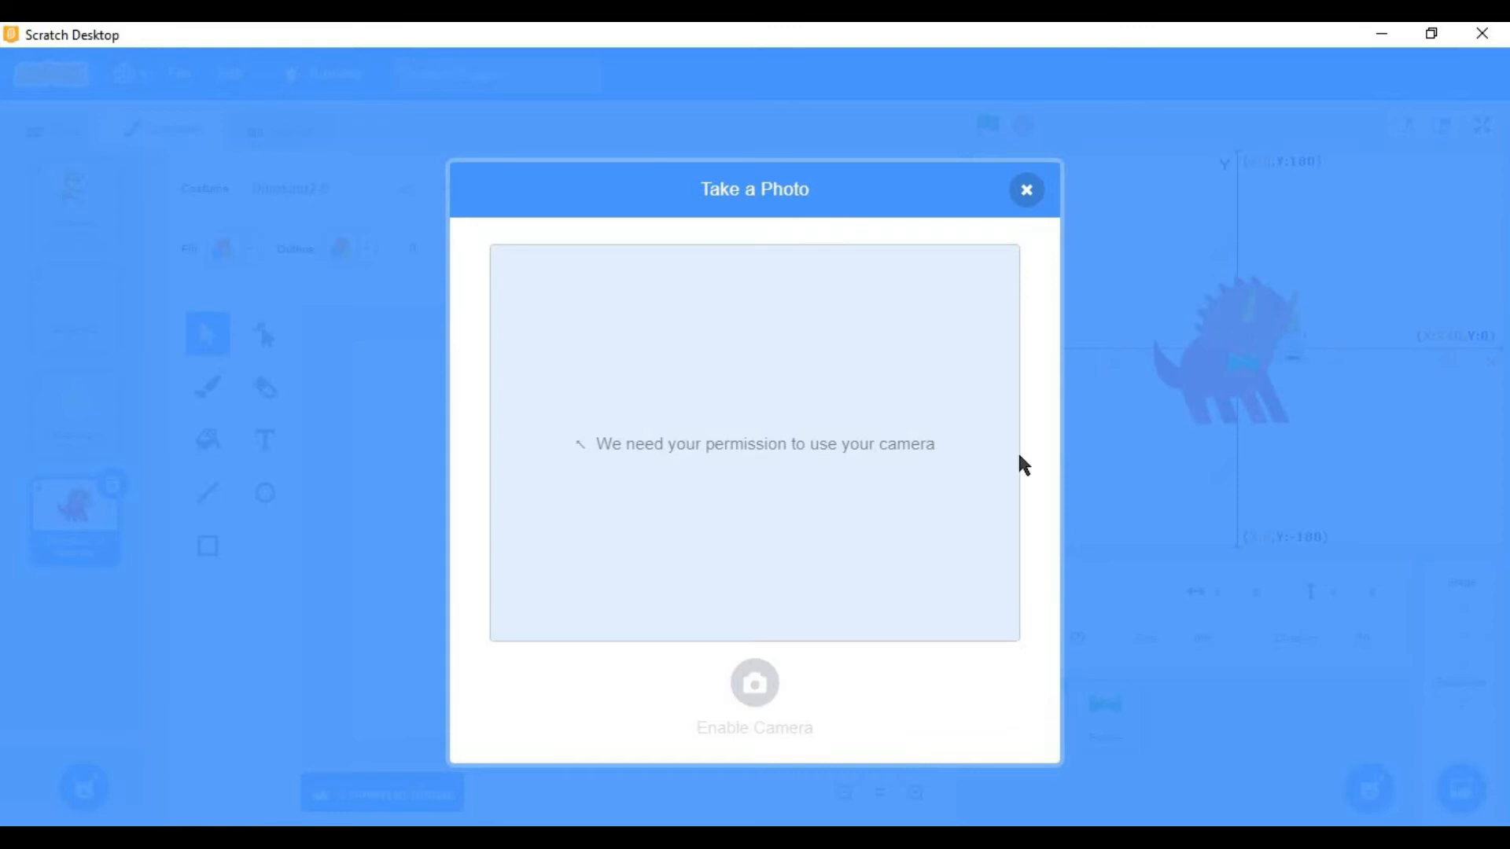
pyautogui.click(1022, 189)
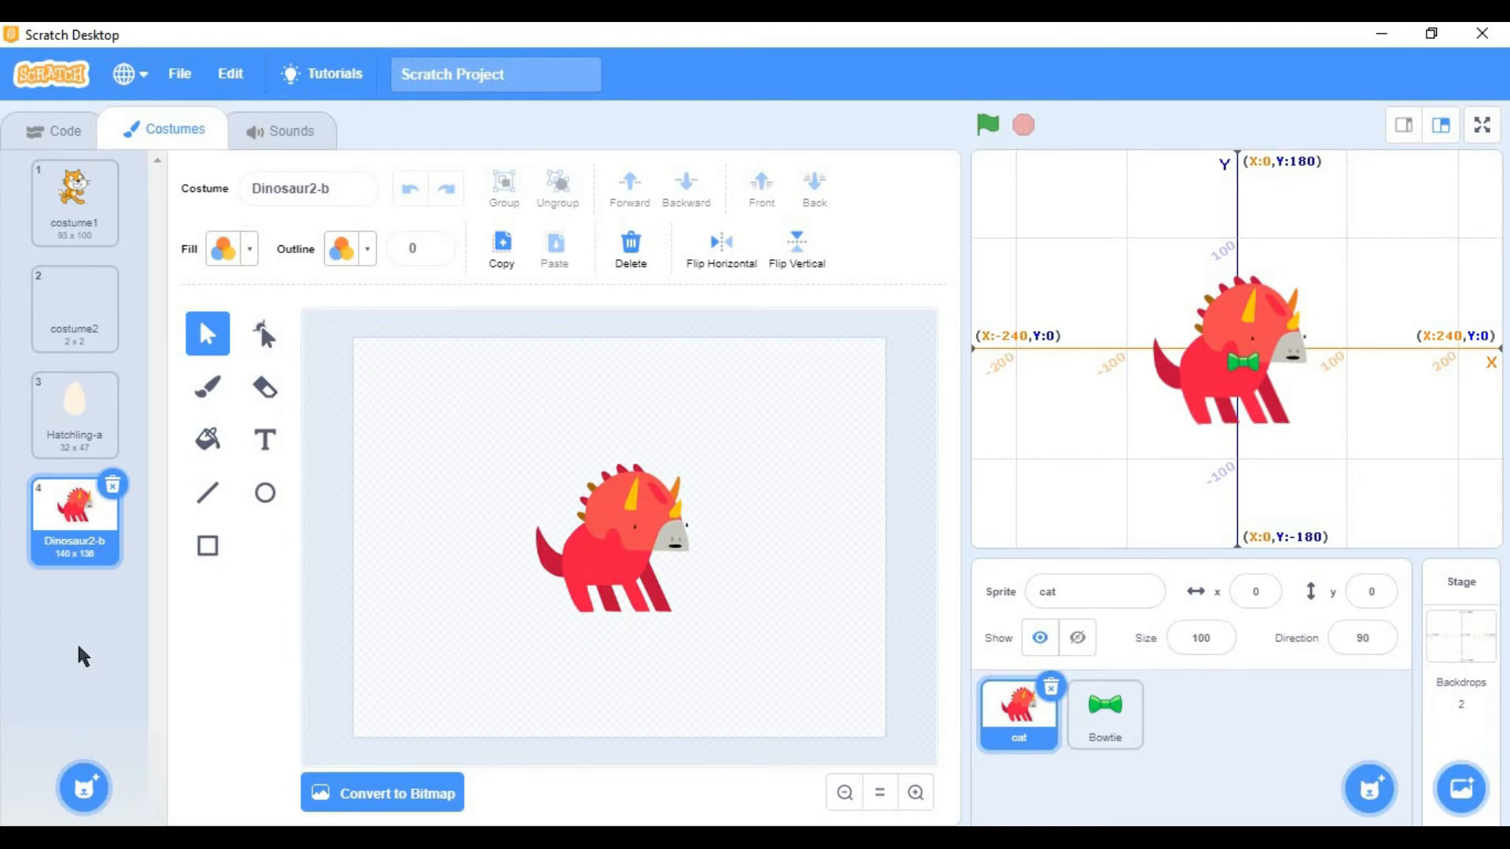
# Step: Delete the Dinosaur2-b and Hatchling-a costumes from the cat sprite
pyautogui.click(111, 494)
pyautogui.click(111, 381)
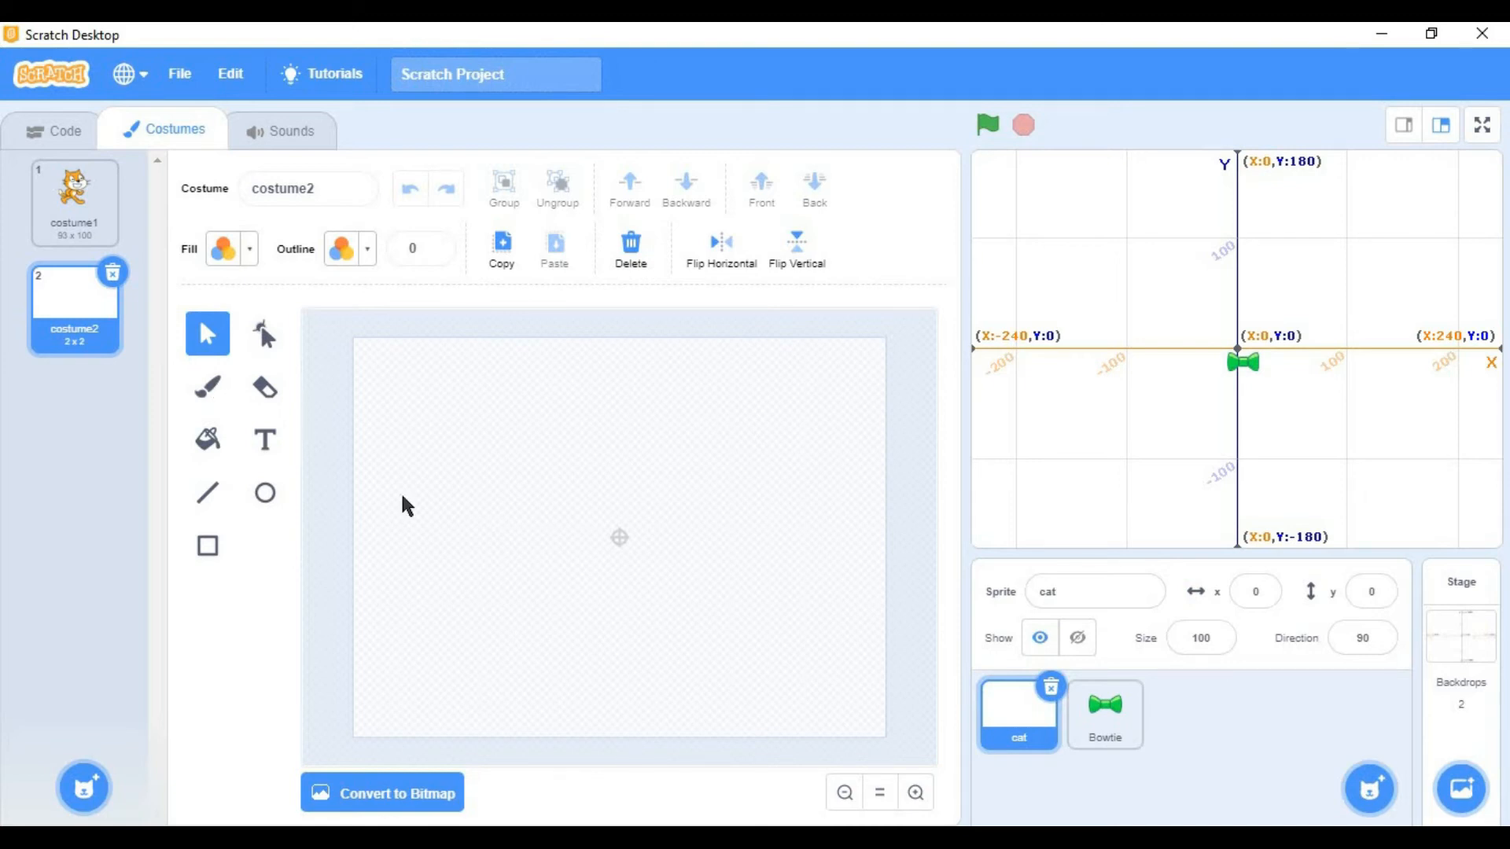
# Step: Paint several freehand purple scribbles across the blank costume2 canvas with the size 10 Brush, including a small loop
pyautogui.click(267, 346)
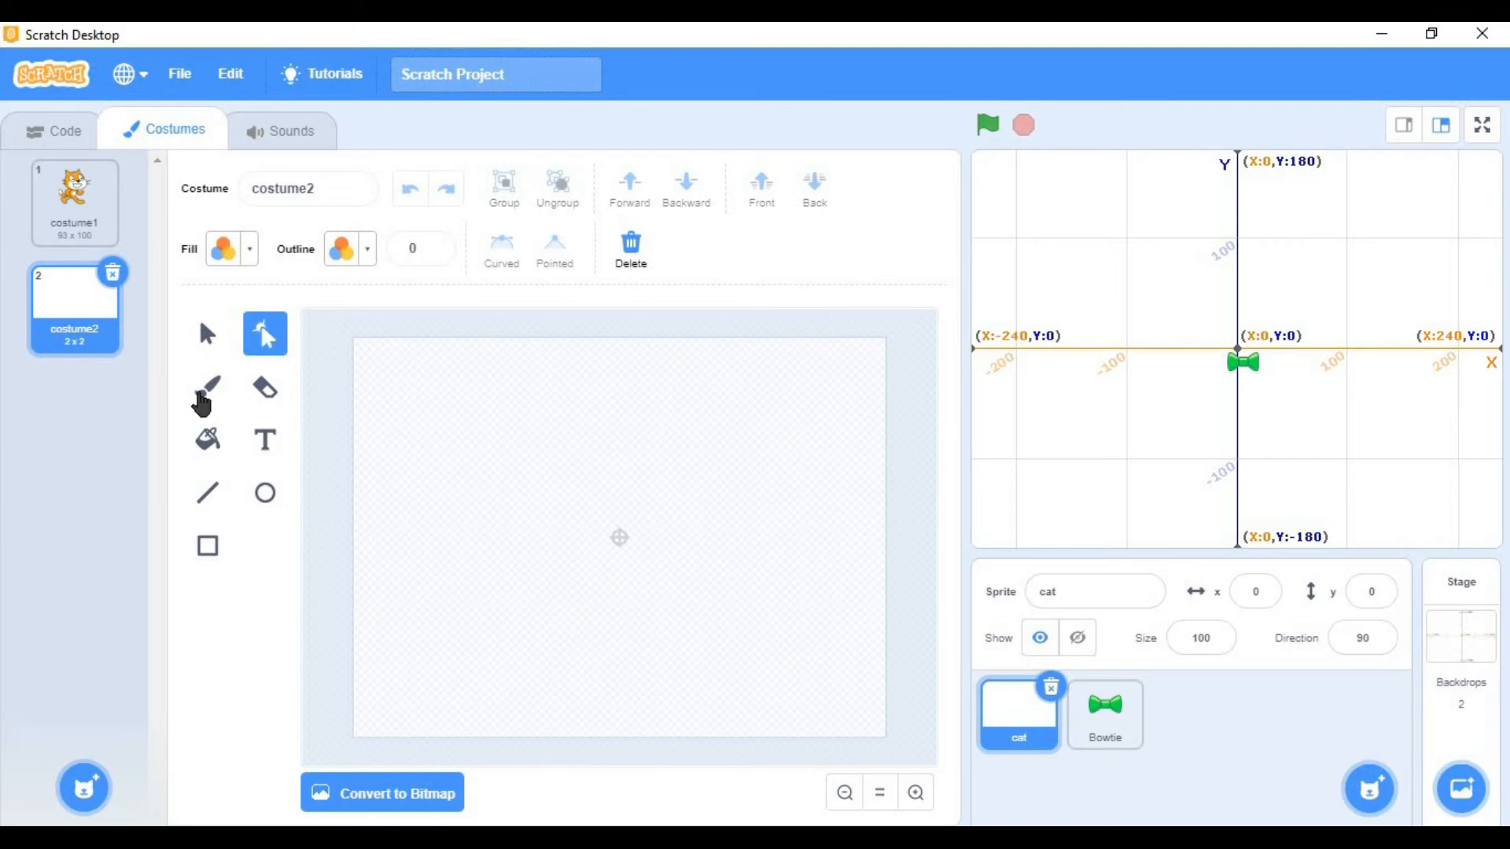
pyautogui.click(206, 390)
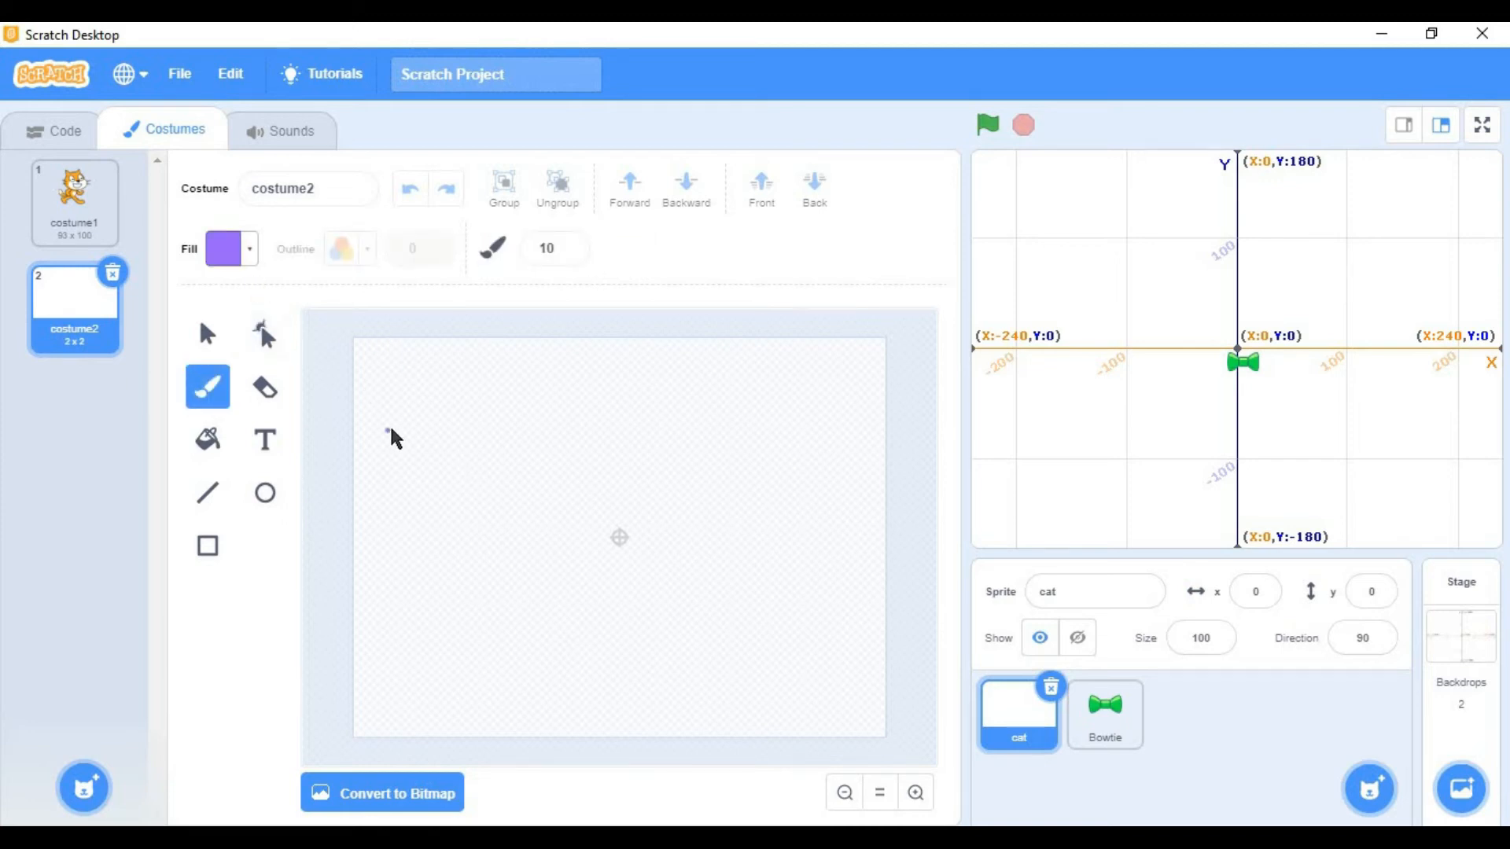
pyautogui.moveTo(428, 427)
pyautogui.mouseDown()
pyautogui.moveTo(548, 442)
pyautogui.moveTo(468, 456)
pyautogui.moveTo(561, 599)
pyautogui.moveTo(676, 626)
pyautogui.moveTo(739, 697)
pyautogui.moveTo(806, 647)
pyautogui.moveTo(811, 493)
pyautogui.mouseUp()
pyautogui.moveTo(703, 423)
pyautogui.mouseDown()
pyautogui.moveTo(707, 404)
pyautogui.moveTo(703, 434)
pyautogui.mouseUp()
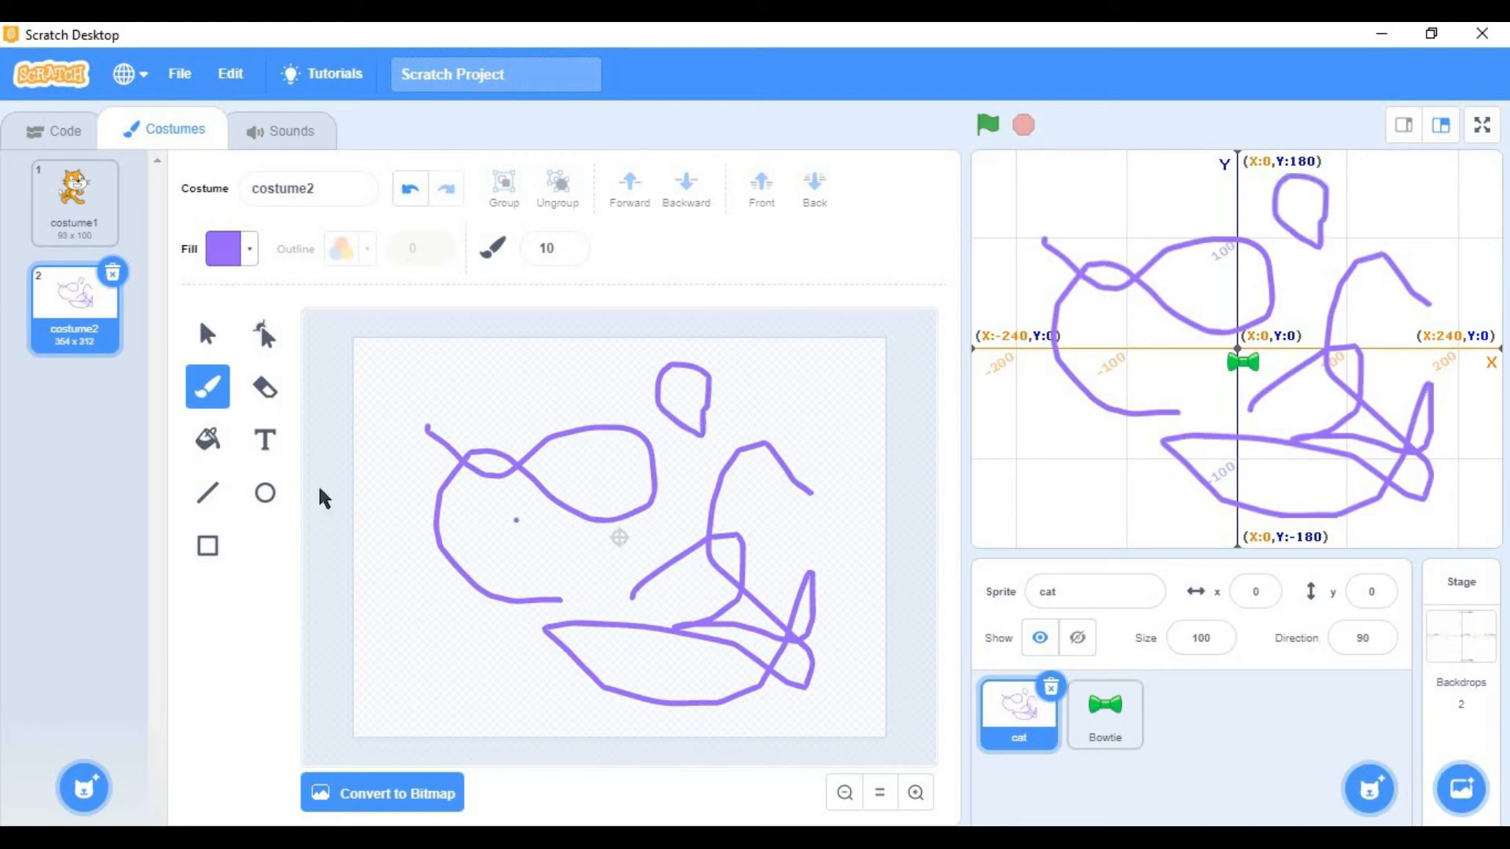
# Step: Set the brush size to 20 and paint a smiling face with hair in the lower-left part of the canvas
pyautogui.click(572, 246)
pyautogui.click(572, 247)
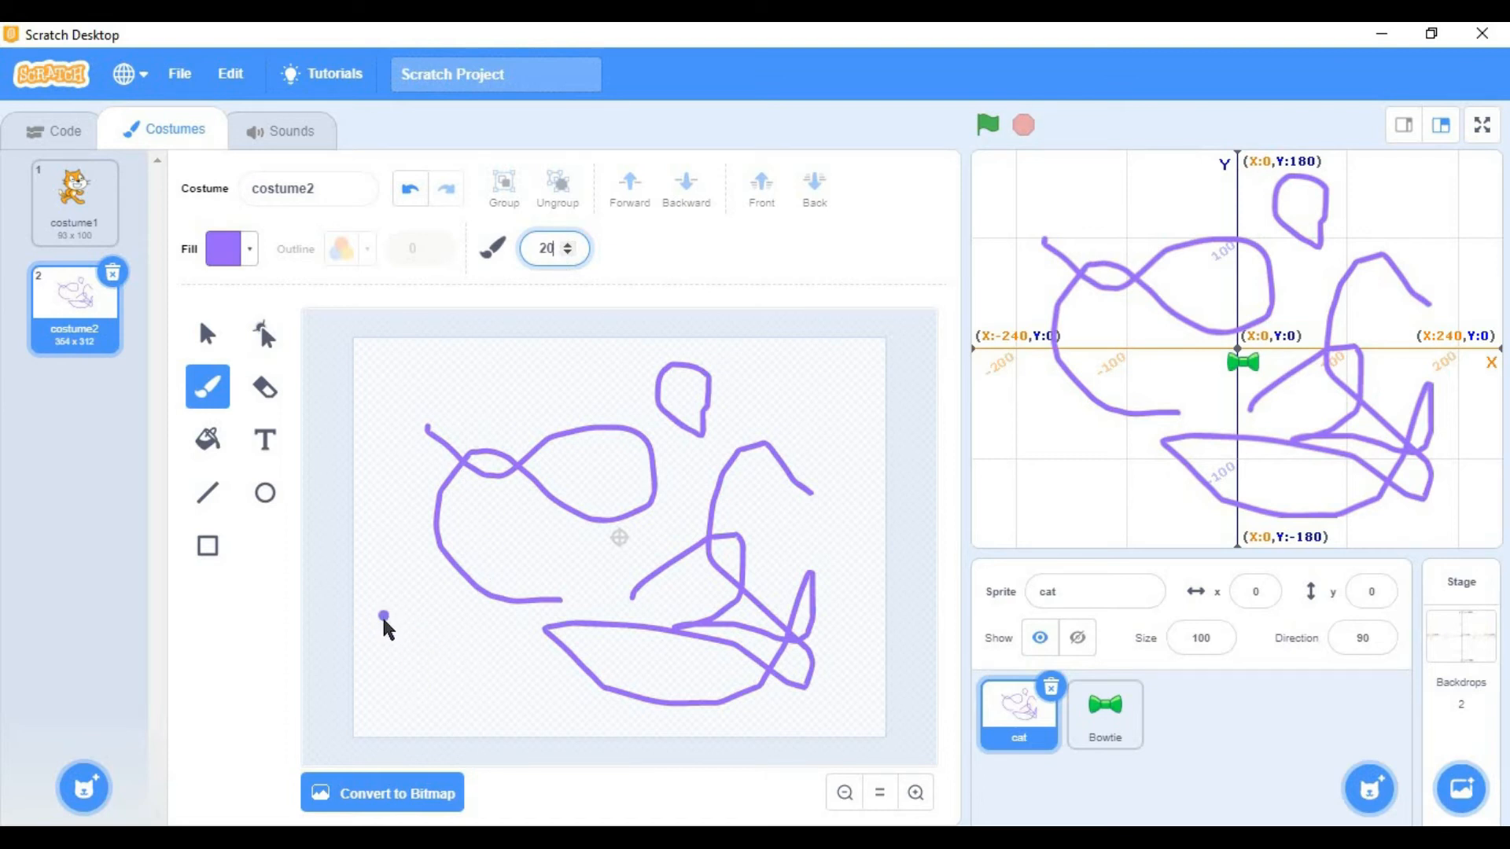
pyautogui.moveTo(395, 615); pyautogui.dragTo(392, 684)
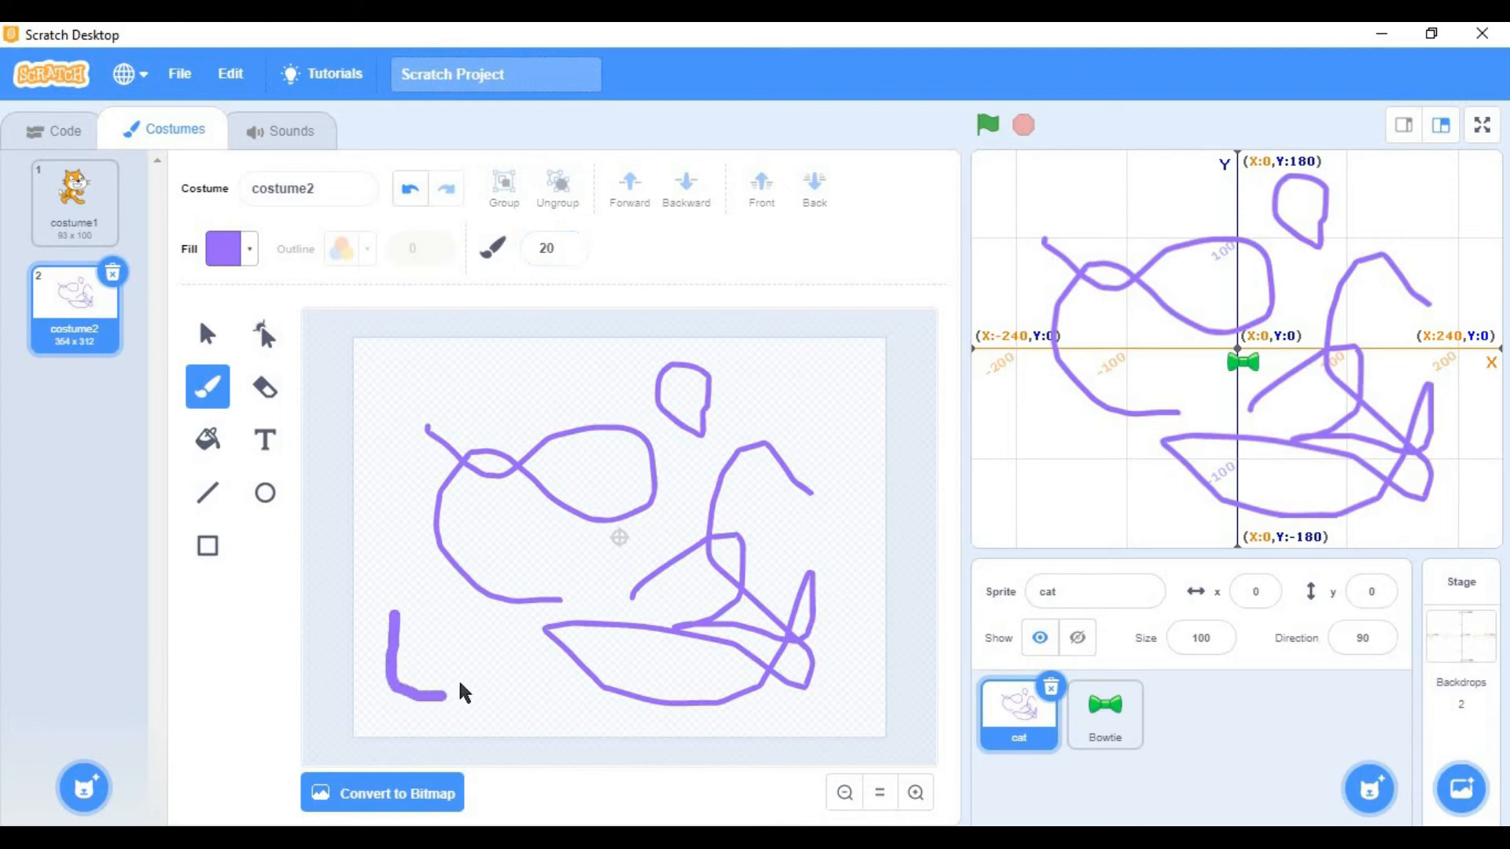
pyautogui.moveTo(464, 629); pyautogui.dragTo(465, 616)
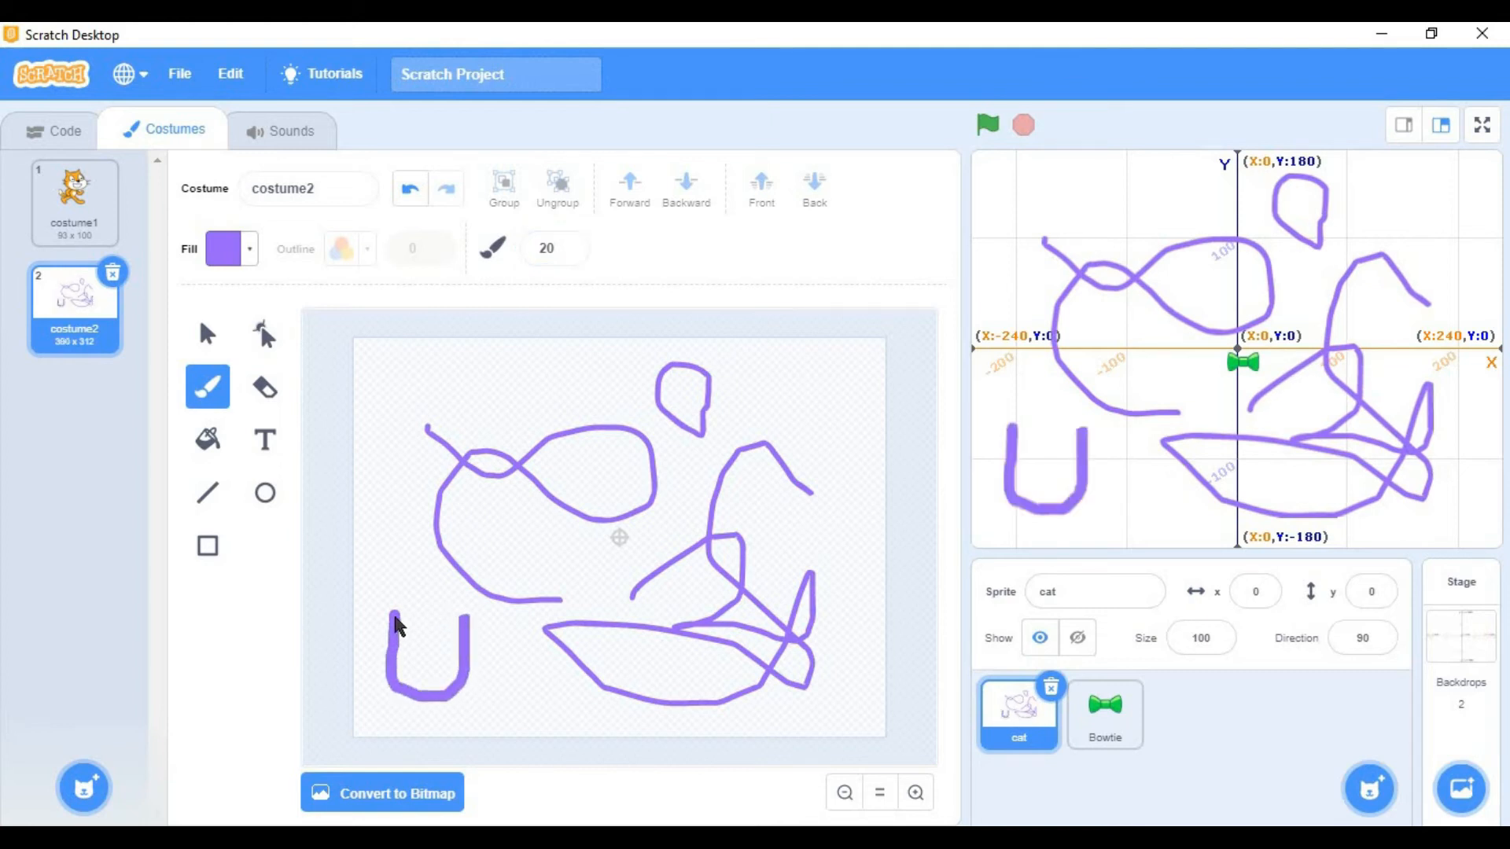
pyautogui.moveTo(445, 621)
pyautogui.mouseDown()
pyautogui.moveTo(389, 625)
pyautogui.moveTo(391, 678)
pyautogui.mouseUp()
pyautogui.click(443, 646)
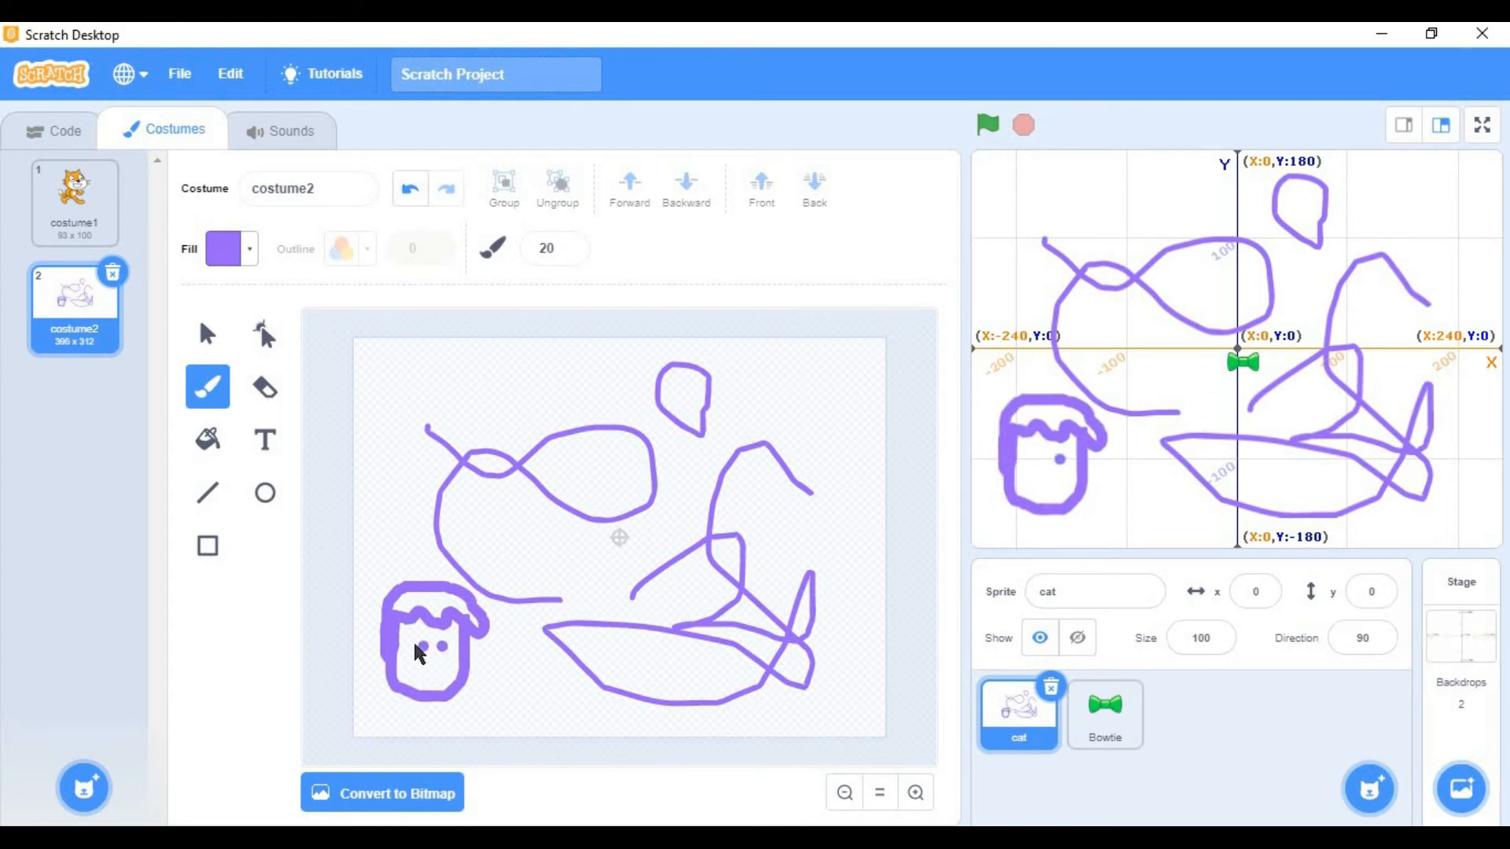
pyautogui.click(440, 671)
pyautogui.moveTo(431, 674); pyautogui.dragTo(413, 668)
# Step: Move the small loop inside the larger loop, and move the whole face to the upper part of the canvas
pyautogui.click(205, 335)
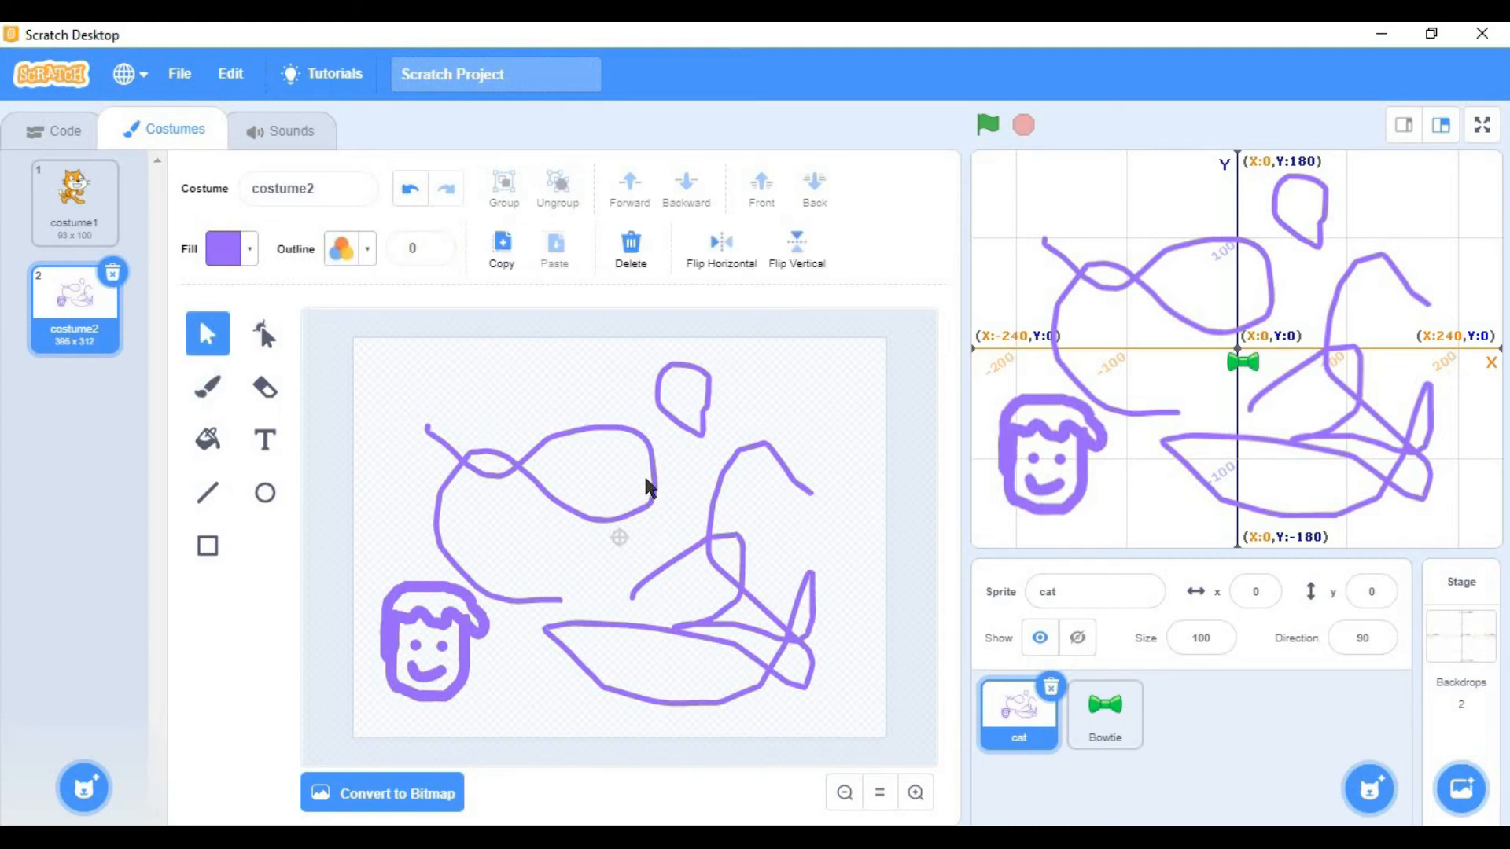
pyautogui.moveTo(680, 431)
pyautogui.mouseDown()
pyautogui.moveTo(674, 411)
pyautogui.moveTo(394, 499)
pyautogui.moveTo(579, 505)
pyautogui.moveTo(602, 472)
pyautogui.moveTo(431, 664)
pyautogui.moveTo(428, 697)
pyautogui.moveTo(556, 494)
pyautogui.moveTo(429, 681)
pyautogui.moveTo(617, 466)
pyautogui.moveTo(650, 450)
pyautogui.moveTo(636, 467)
pyautogui.mouseUp()
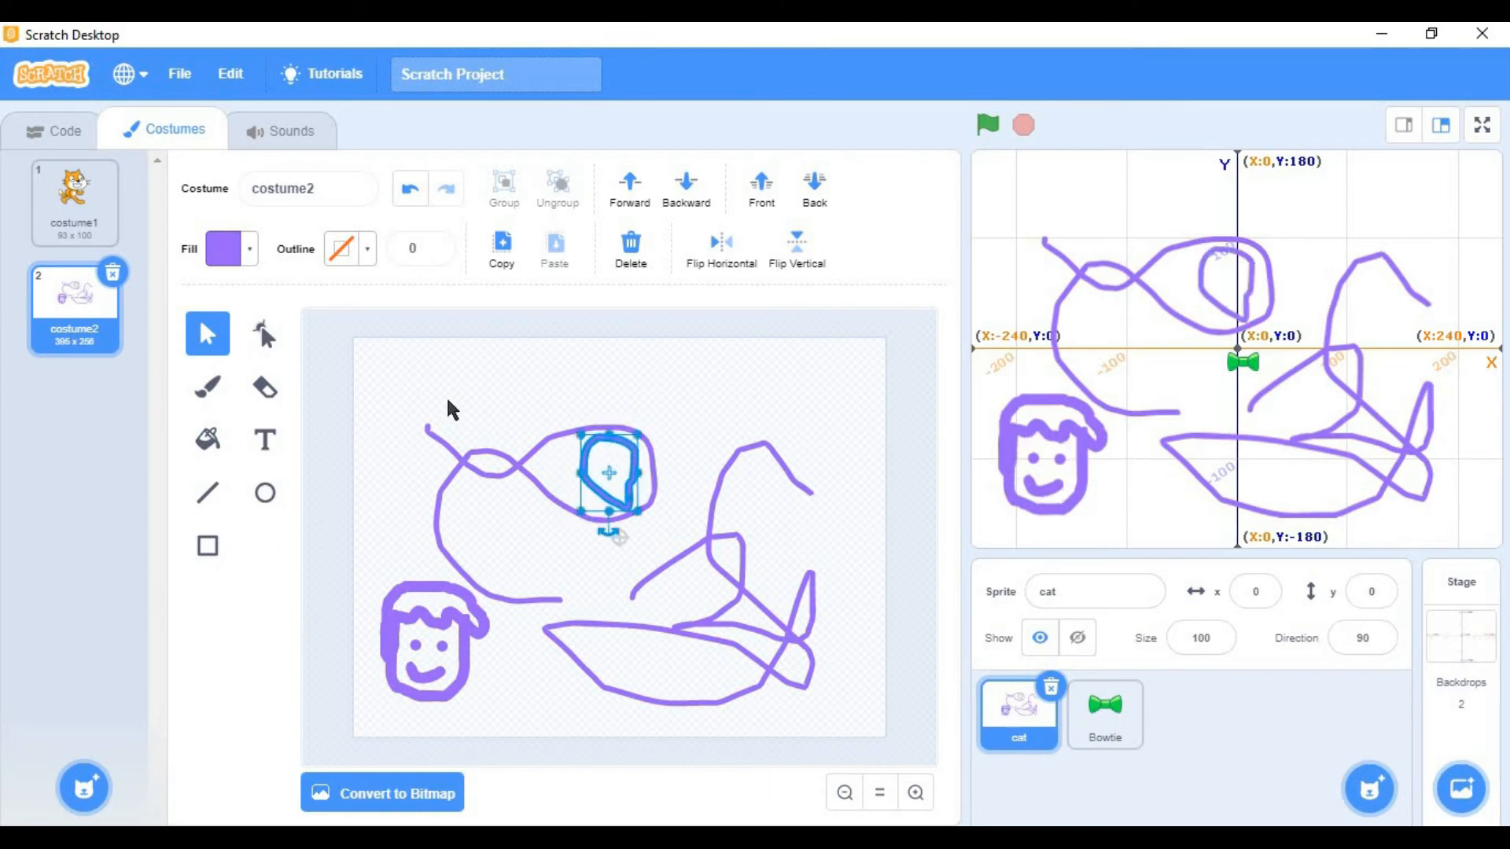
pyautogui.click(424, 564)
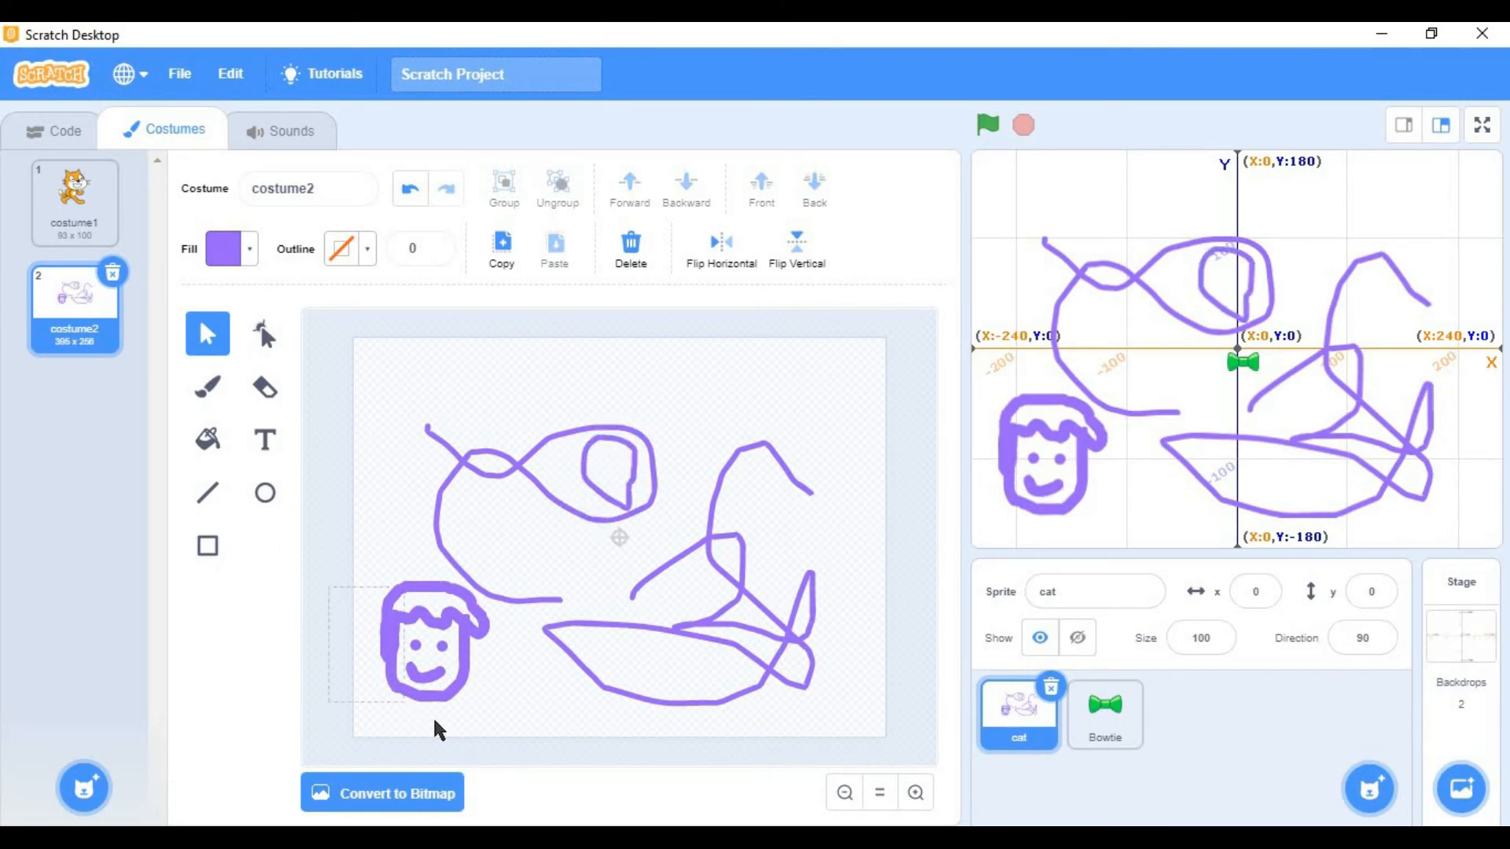
pyautogui.moveTo(446, 715); pyautogui.dragTo(446, 716)
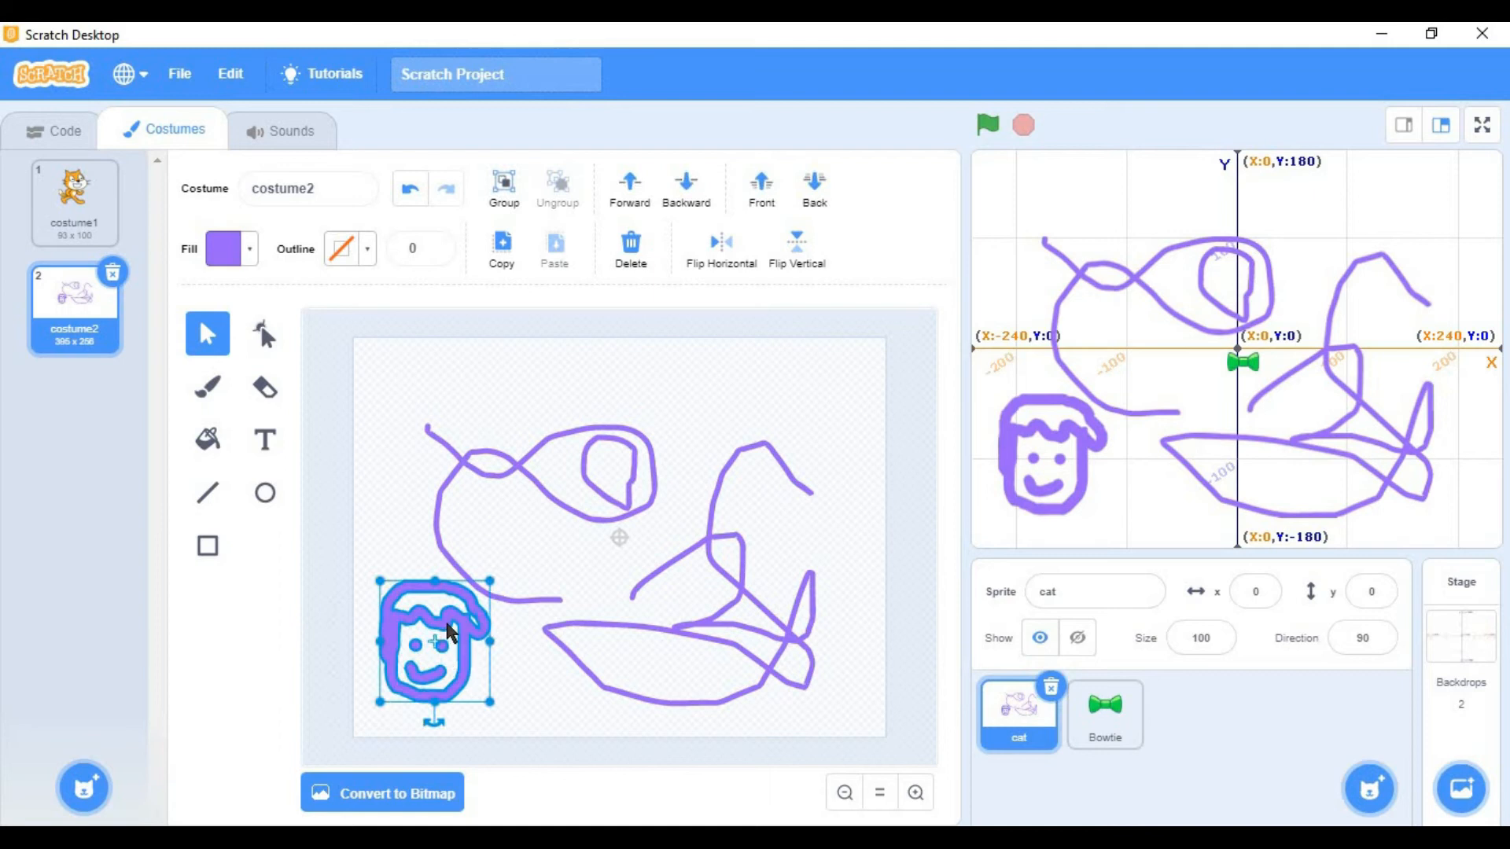
pyautogui.moveTo(655, 392); pyautogui.dragTo(713, 379)
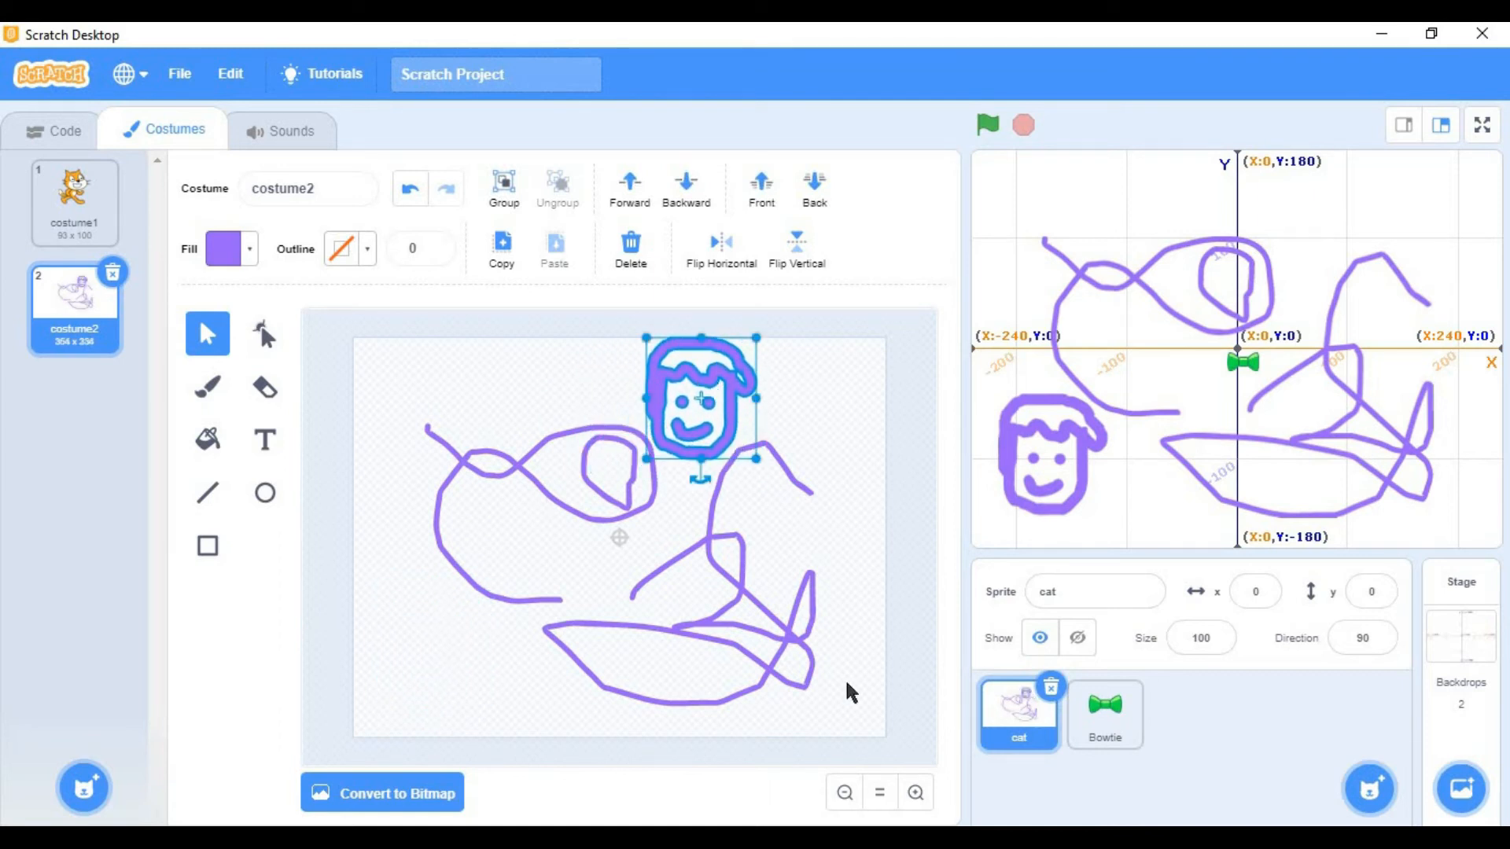
# Step: Delete all the scribbles below the face and move the face to just above the canvas centre
pyautogui.moveTo(849, 712); pyautogui.dragTo(360, 472)
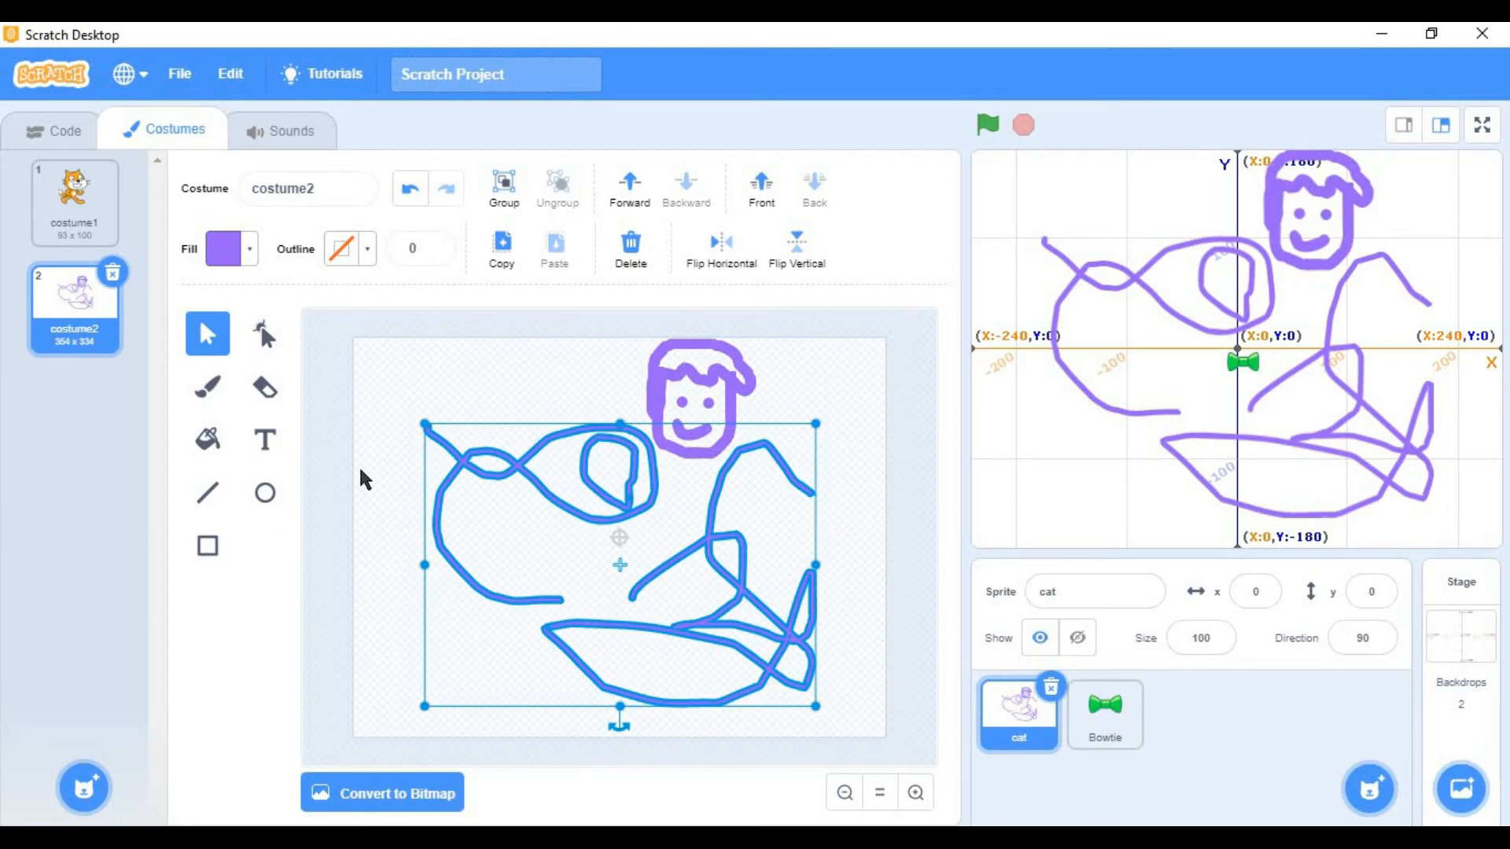
pyautogui.press('Delete')
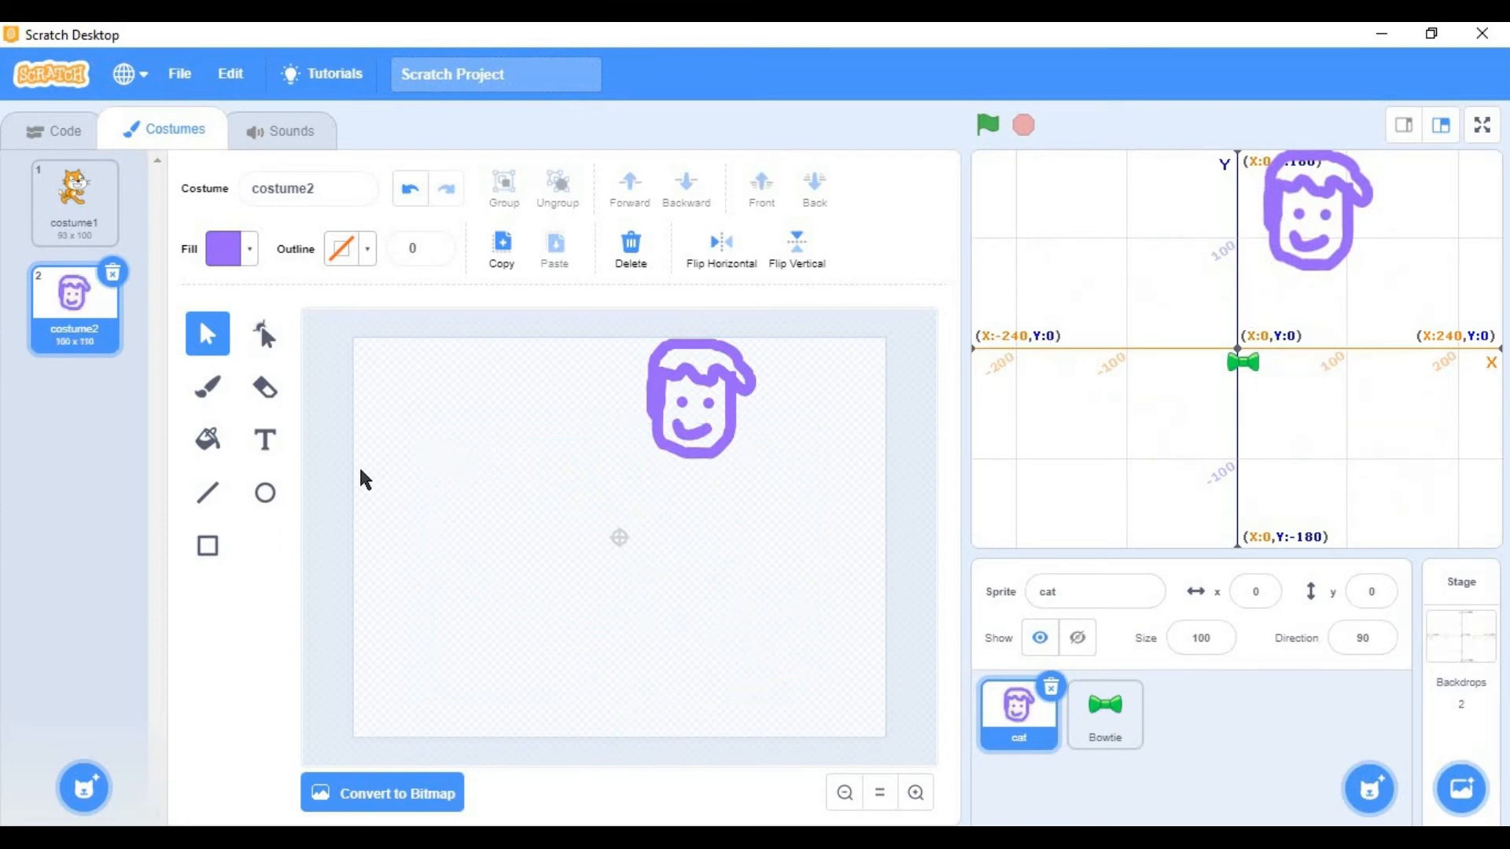
pyautogui.click(665, 378)
pyautogui.moveTo(665, 378)
pyautogui.mouseDown()
pyautogui.moveTo(585, 444)
pyautogui.moveTo(594, 408)
pyautogui.mouseUp()
pyautogui.click(812, 590)
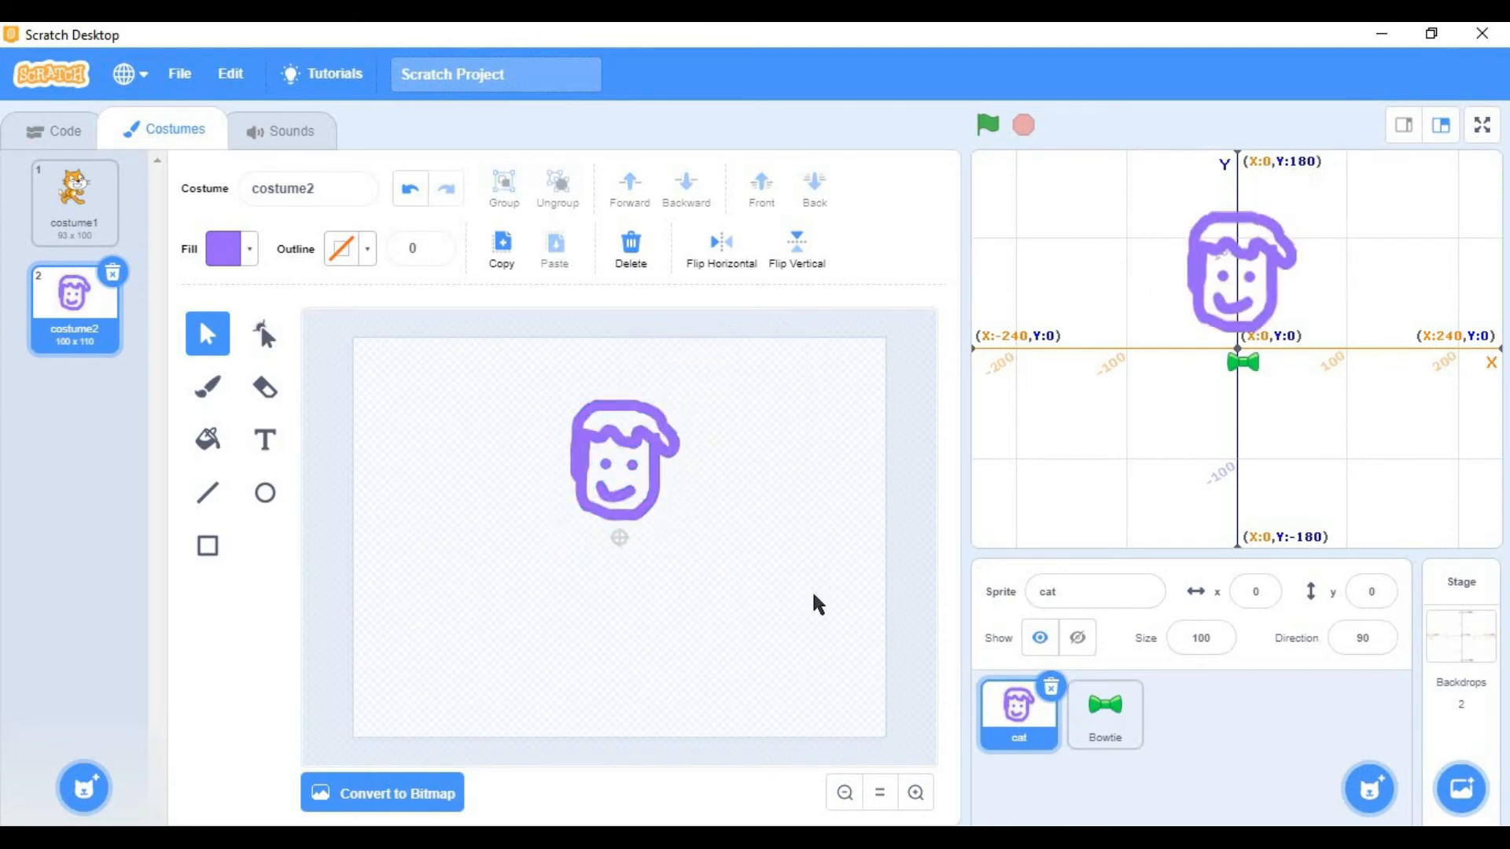
# Step: Recolour the whole face red by setting its fill colour value to 0
pyautogui.click(252, 250)
pyautogui.click(491, 443)
pyautogui.moveTo(692, 509); pyautogui.dragTo(449, 350)
pyautogui.click(249, 249)
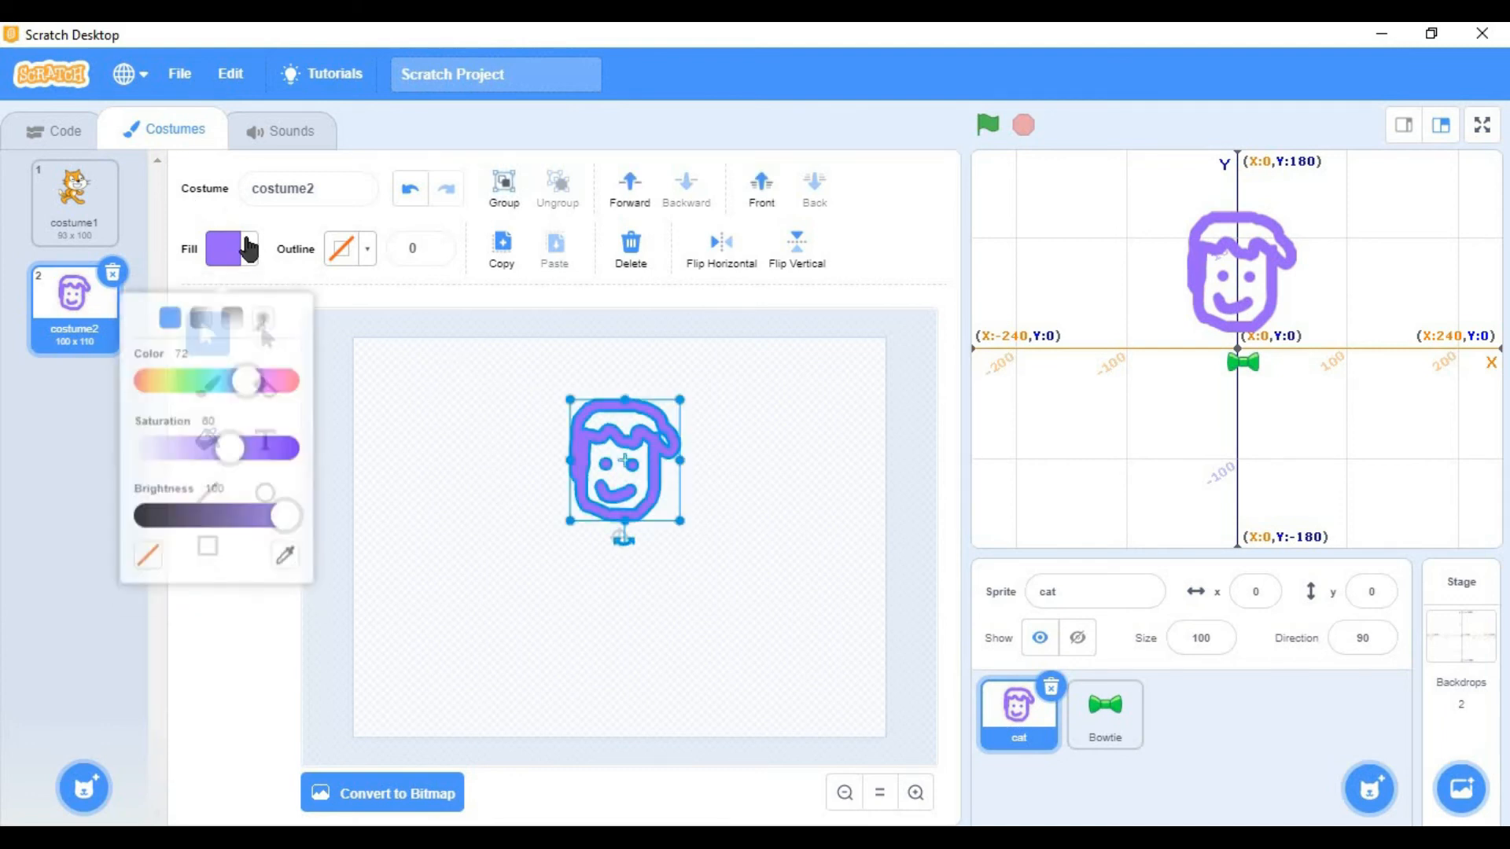
pyautogui.moveTo(250, 367); pyautogui.dragTo(85, 410)
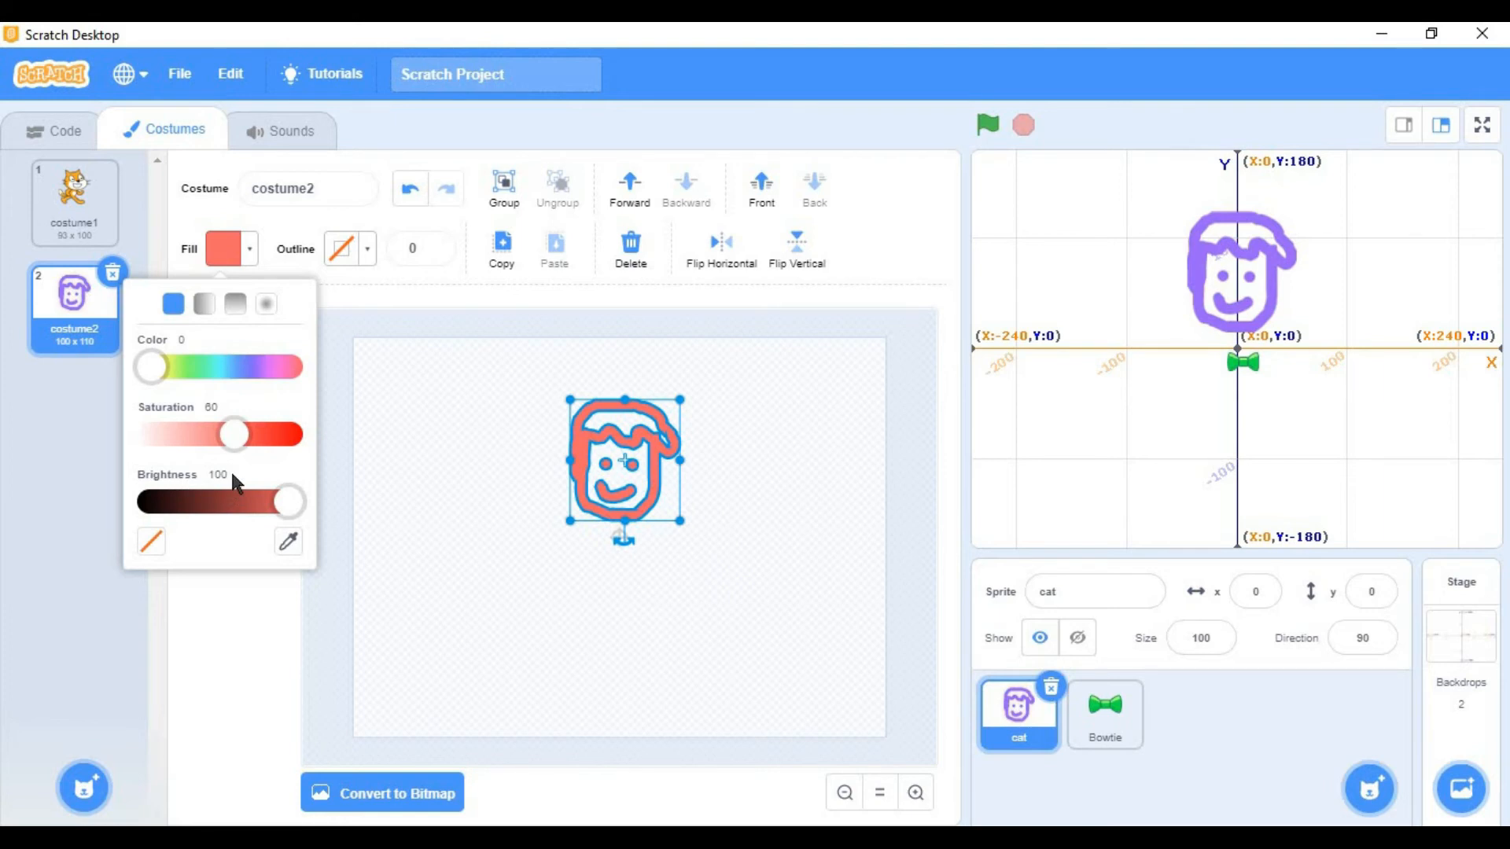
pyautogui.moveTo(268, 367); pyautogui.dragTo(317, 493)
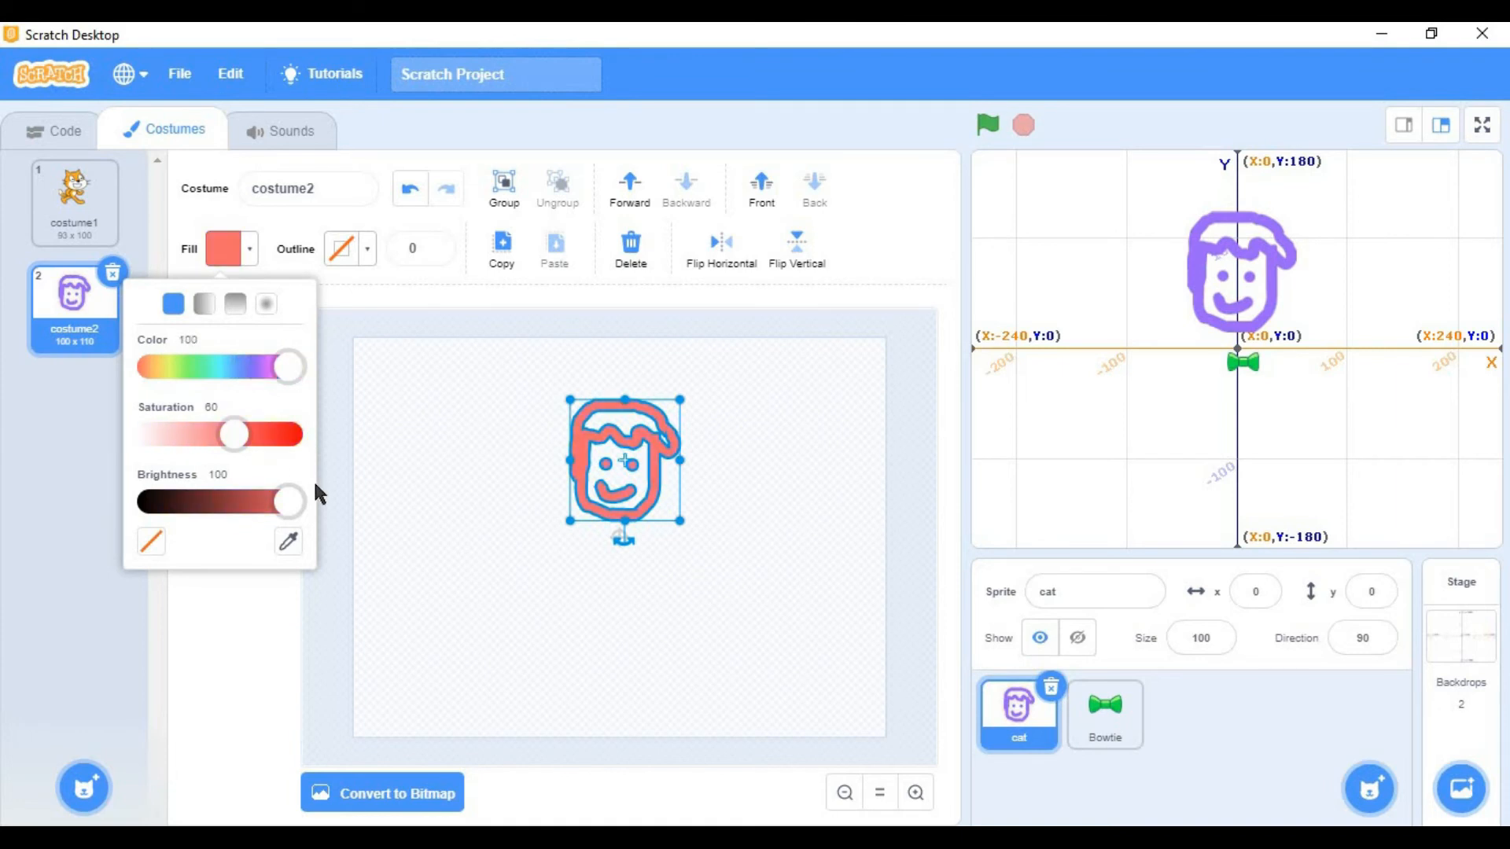
pyautogui.moveTo(293, 370); pyautogui.dragTo(101, 359)
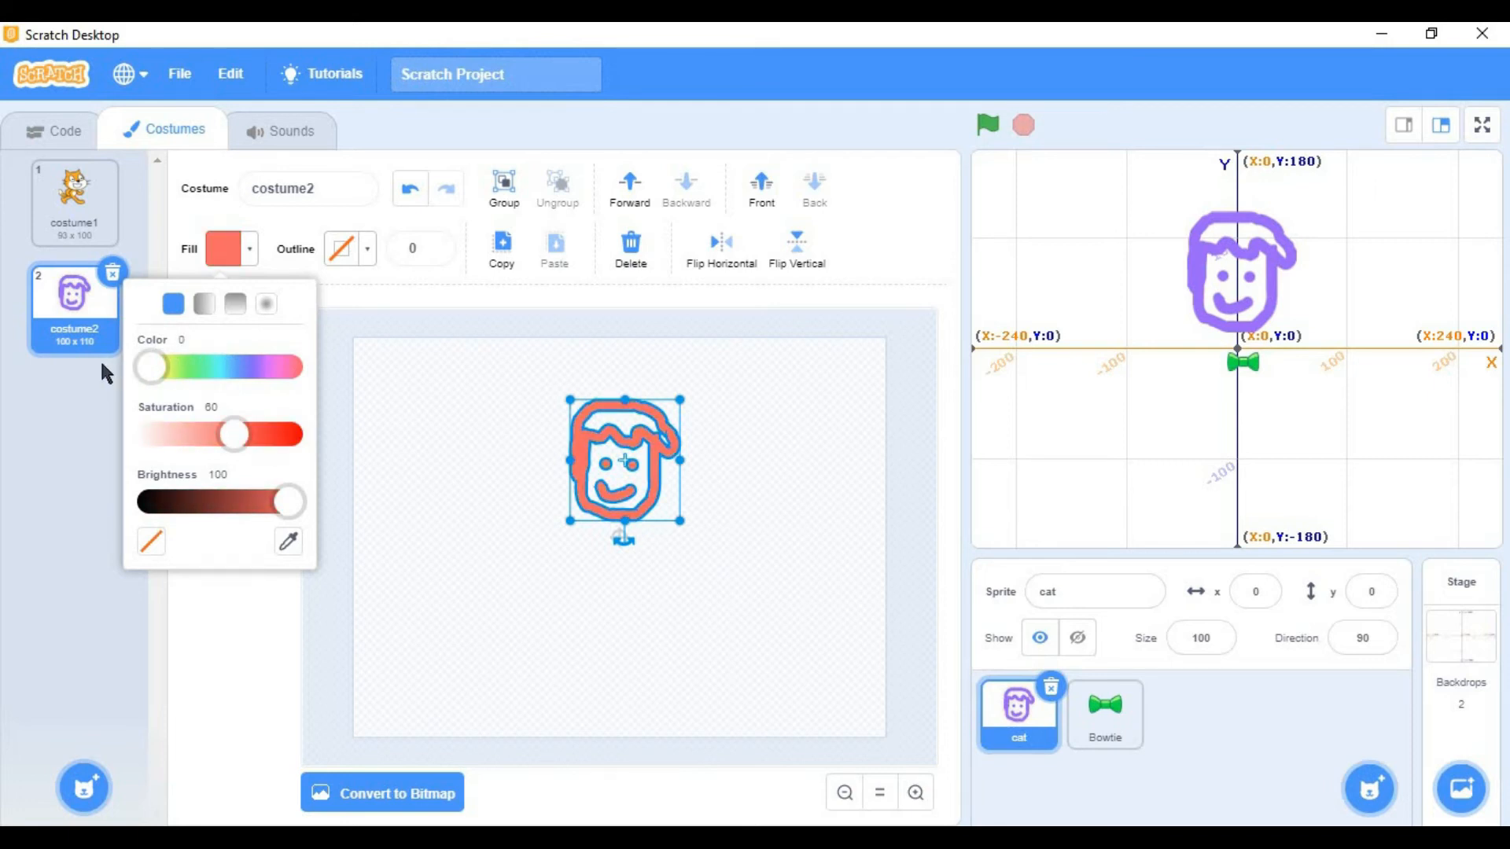
pyautogui.click(475, 633)
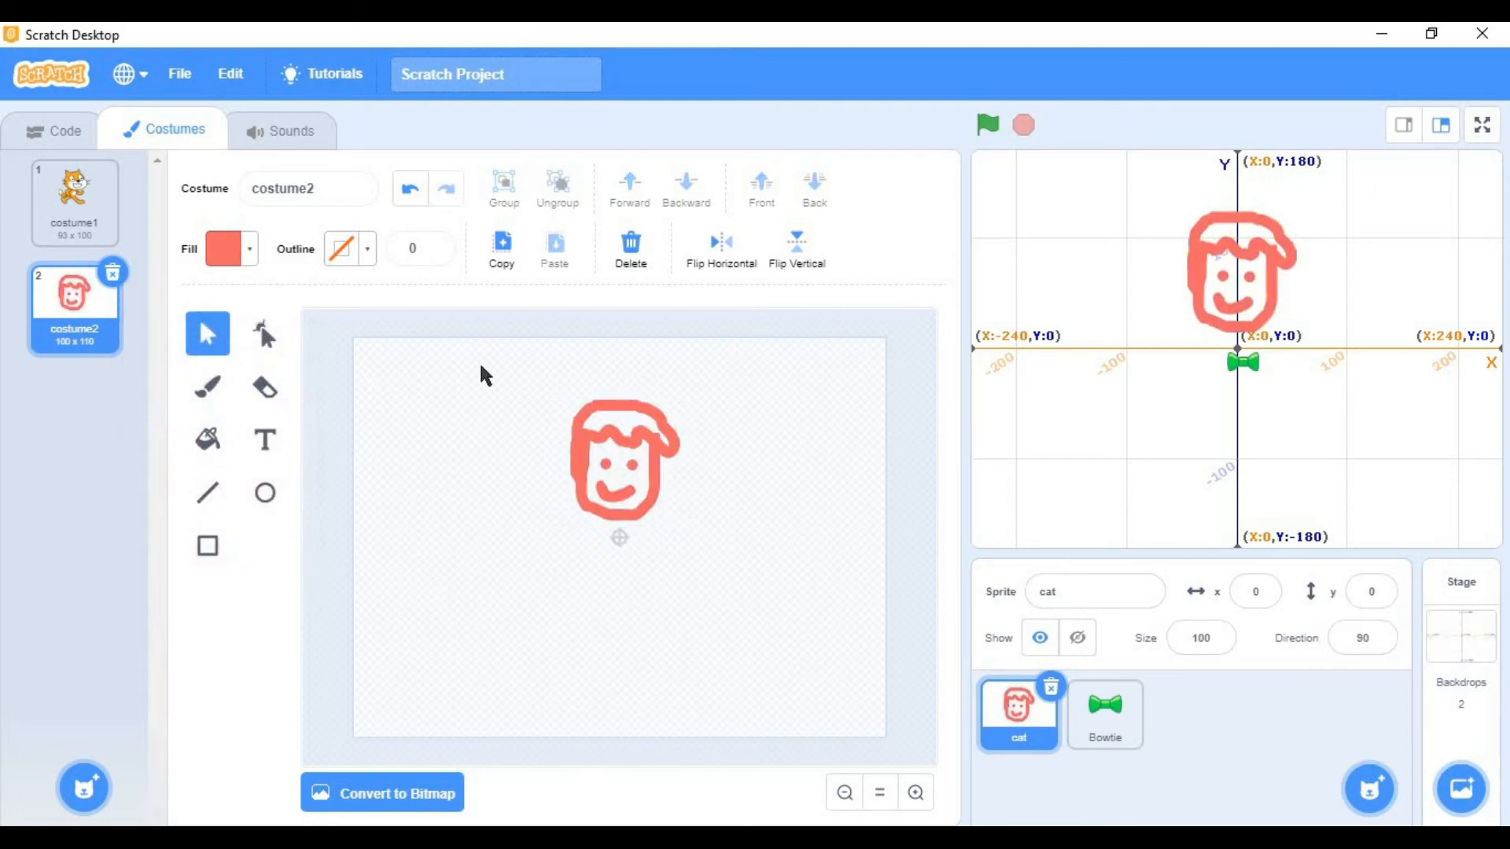
# Step: Try a long erasing stroke across the face with the size 40 Eraser and undo it
pyautogui.click(264, 389)
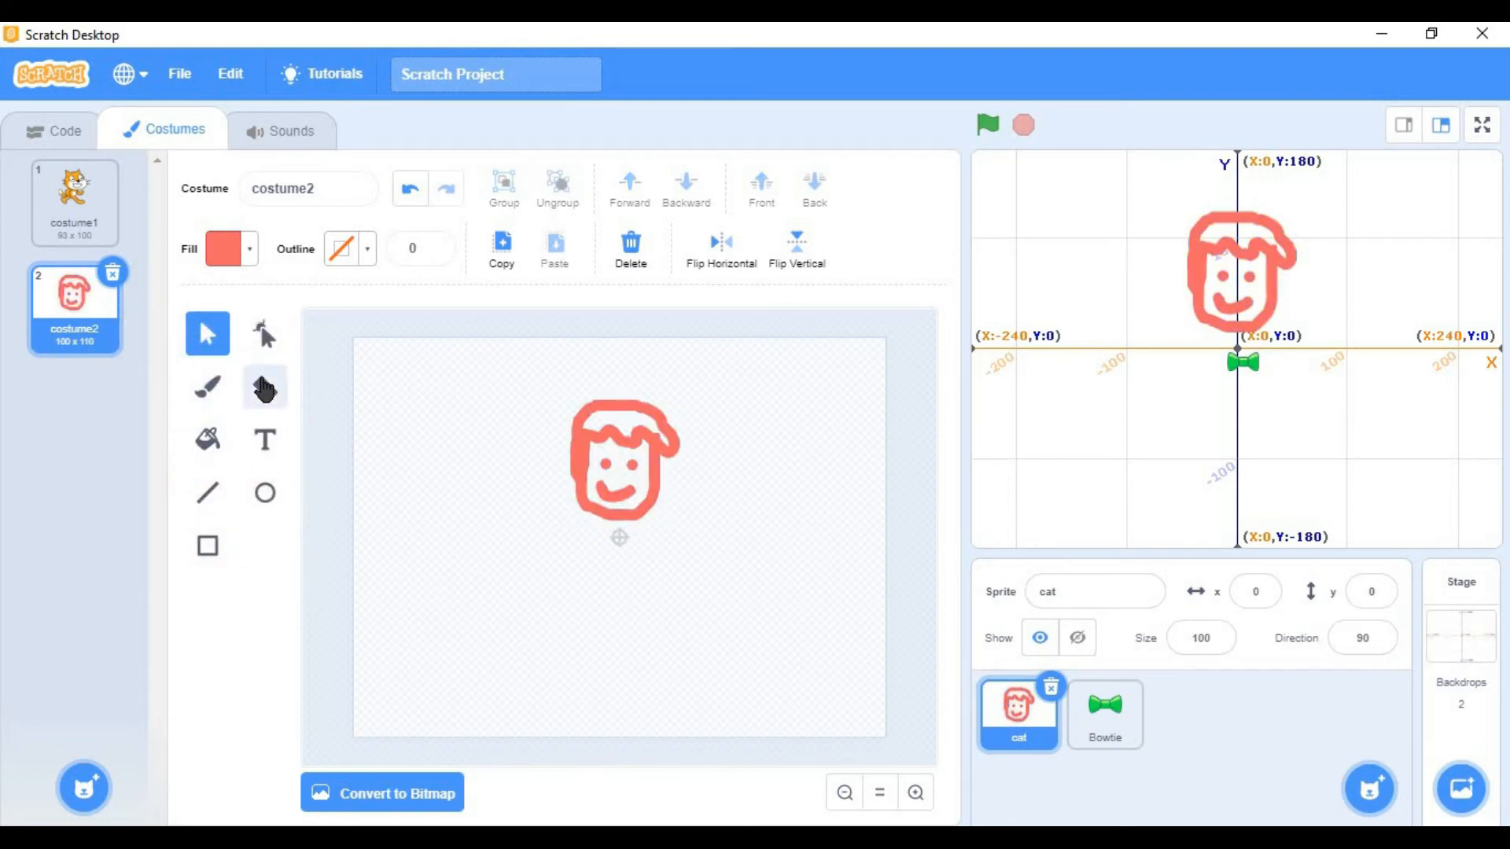
pyautogui.click(914, 793)
pyautogui.click(914, 793)
pyautogui.scroll(5, 767, 449)
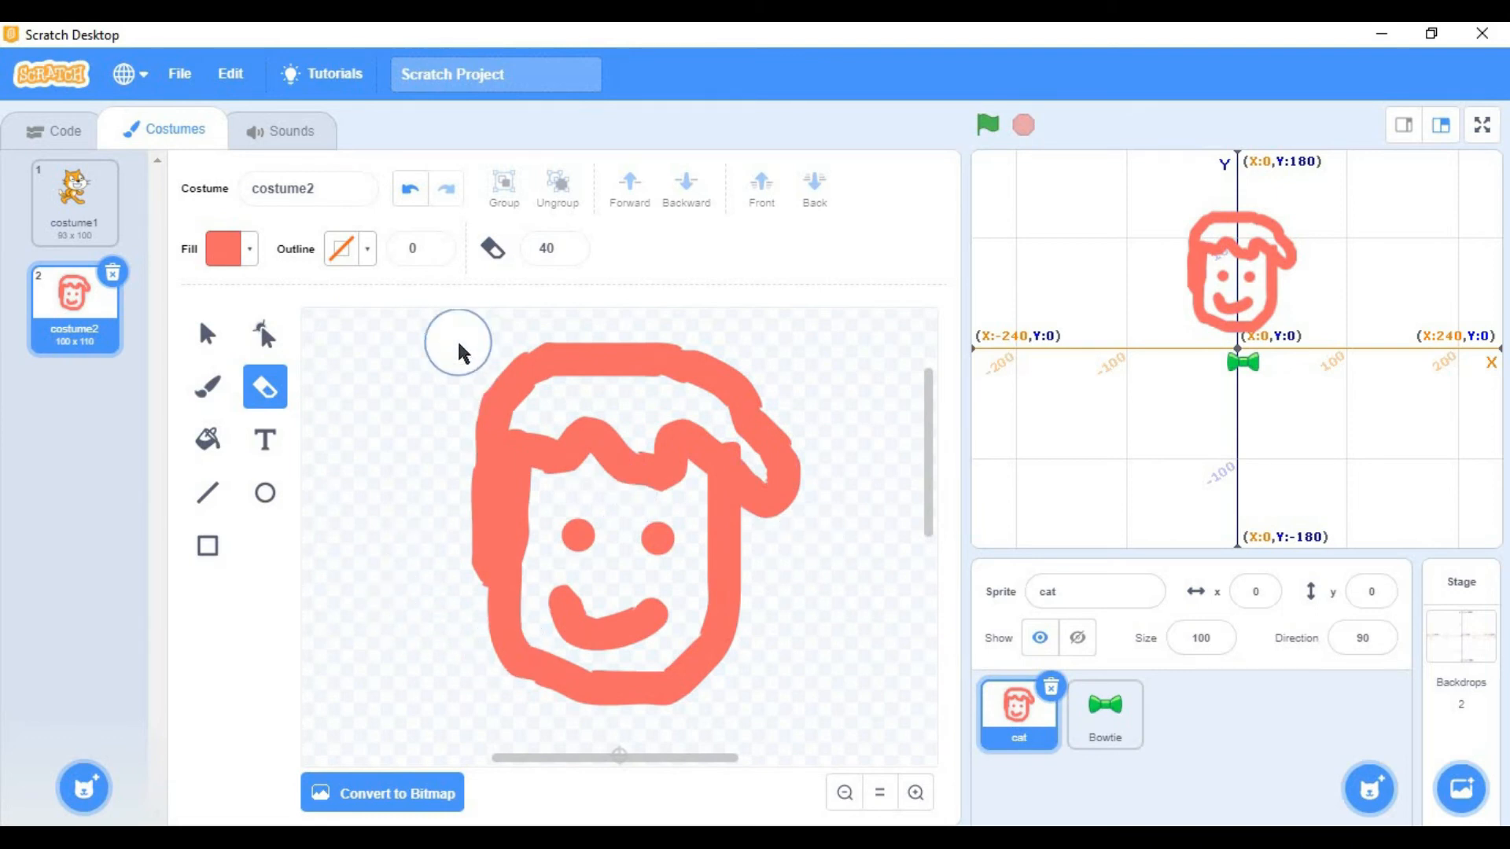
pyautogui.moveTo(456, 341)
pyautogui.mouseDown()
pyautogui.moveTo(776, 640)
pyautogui.moveTo(657, 711)
pyautogui.moveTo(773, 695)
pyautogui.moveTo(580, 581)
pyautogui.moveTo(431, 567)
pyautogui.mouseUp()
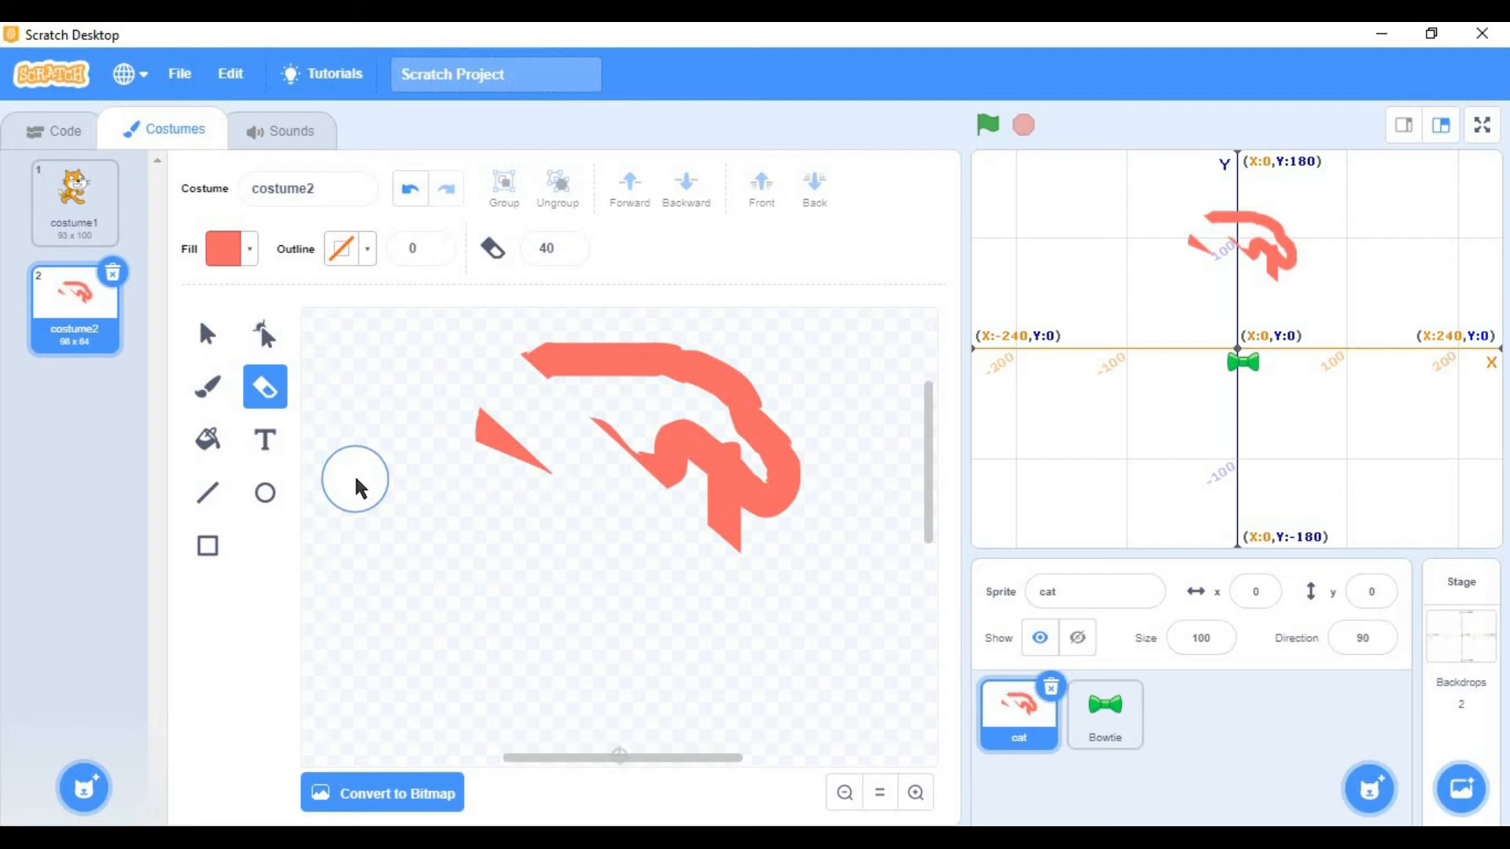
pyautogui.hotkey('ctrl', 'z')
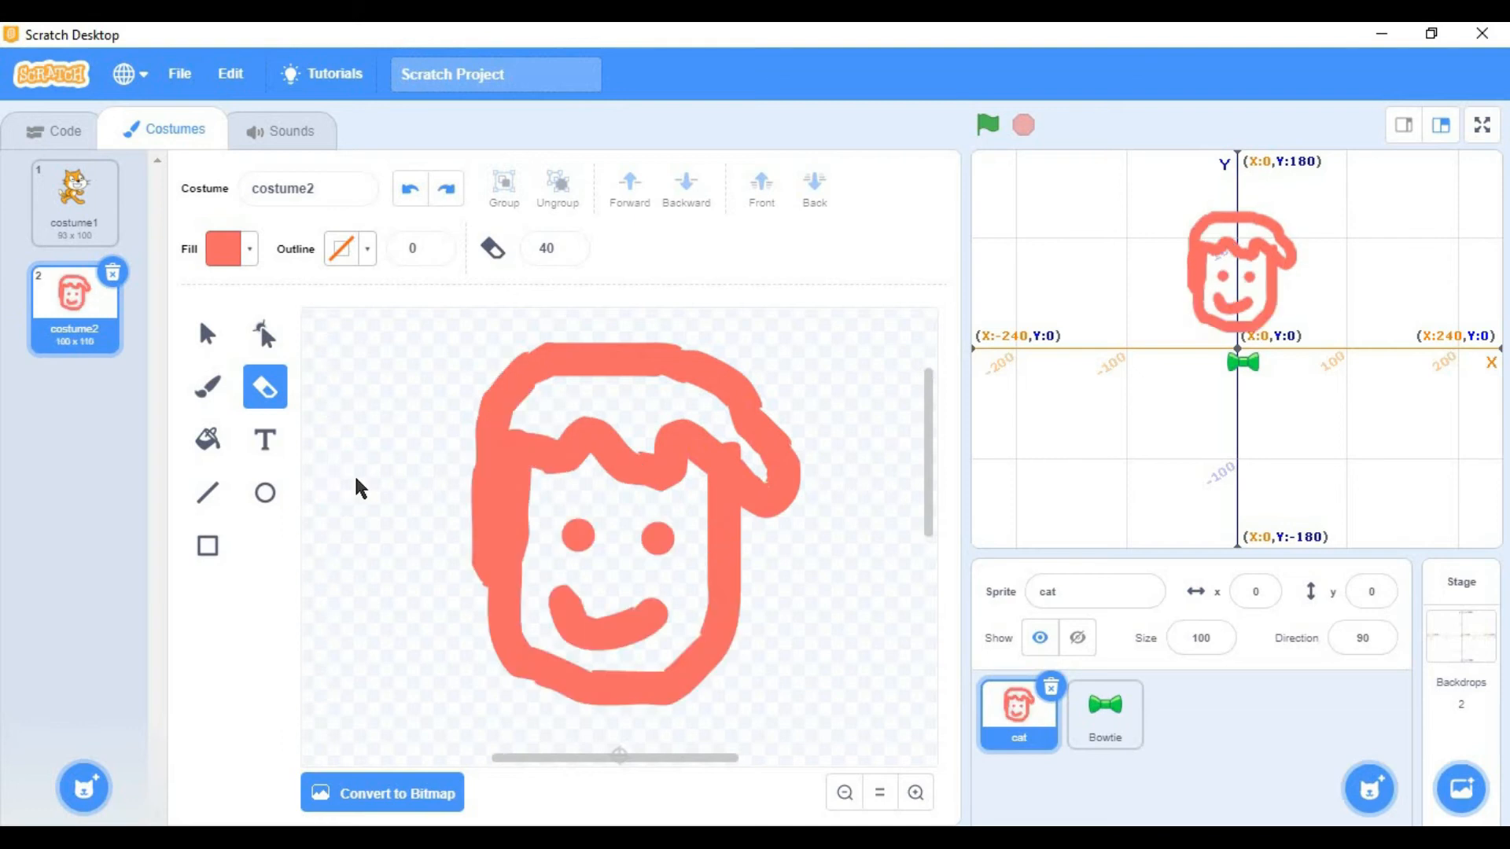
# Step: Erase separate gaps around the face and hair outline with the size 40 Eraser
pyautogui.click(725, 556)
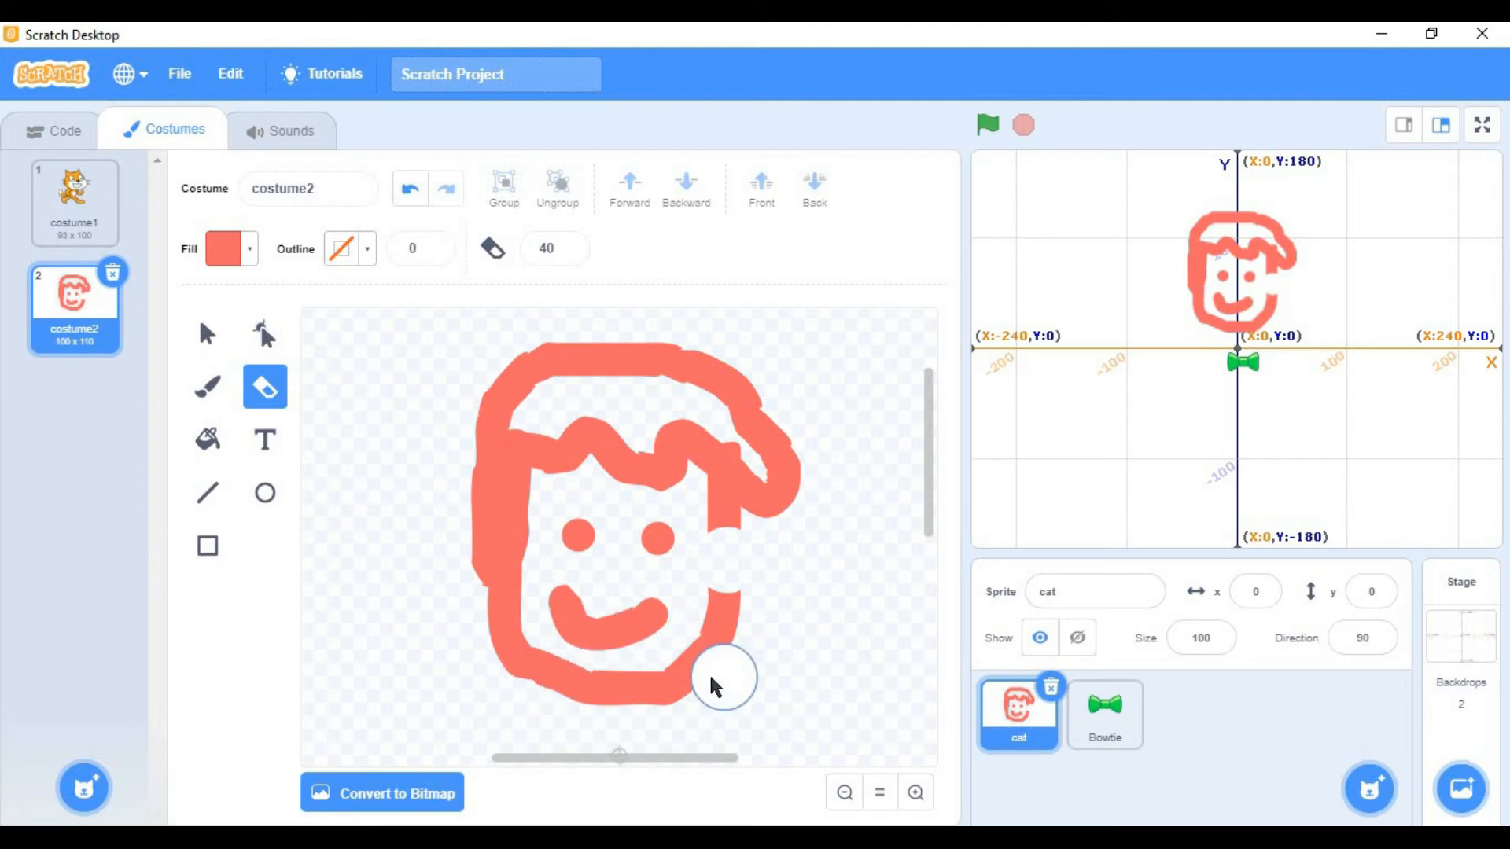
pyautogui.click(682, 676)
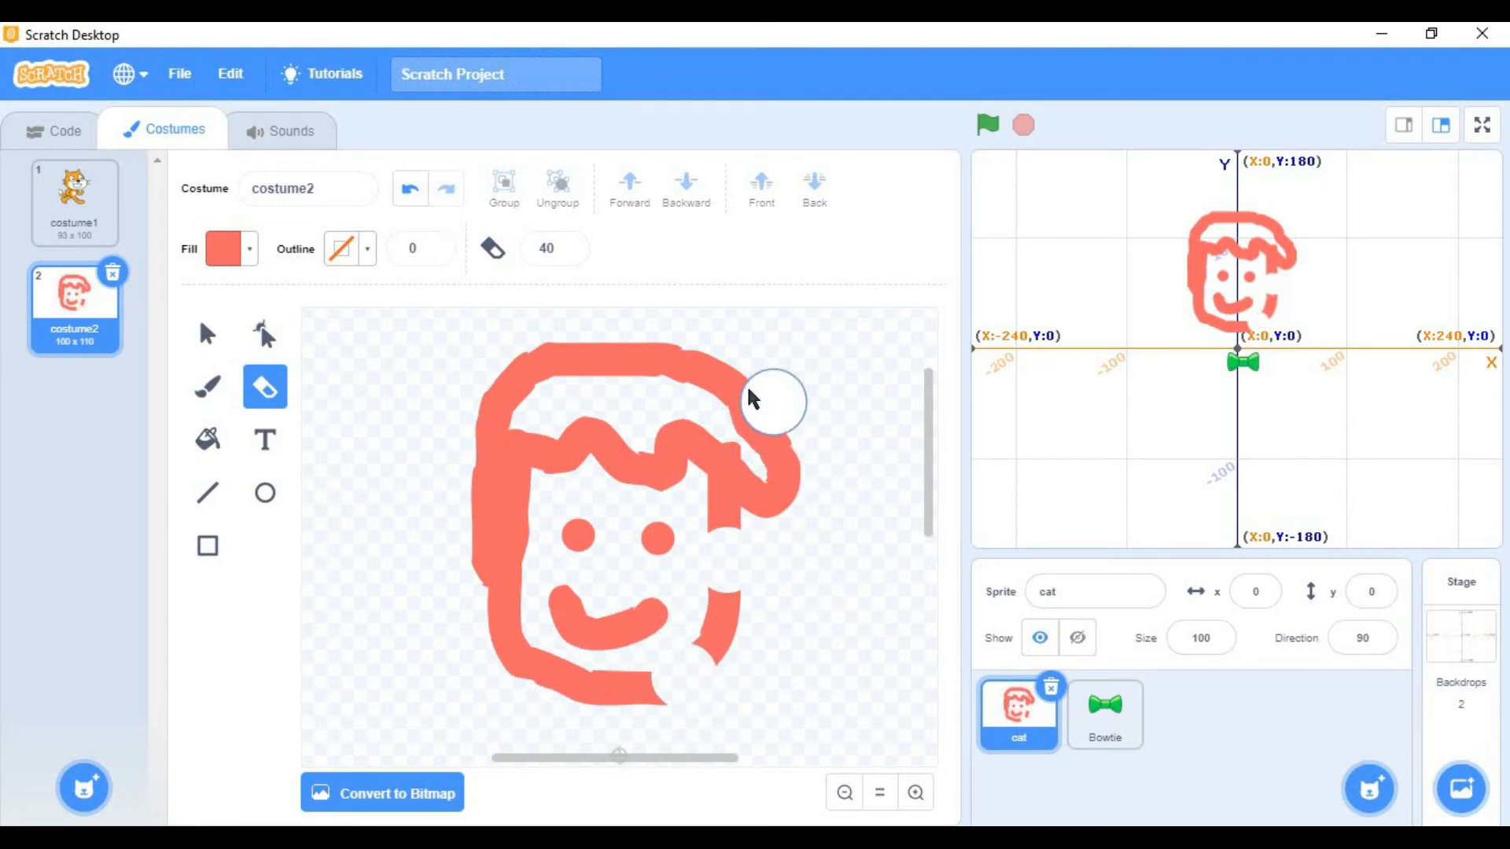
pyautogui.click(667, 351)
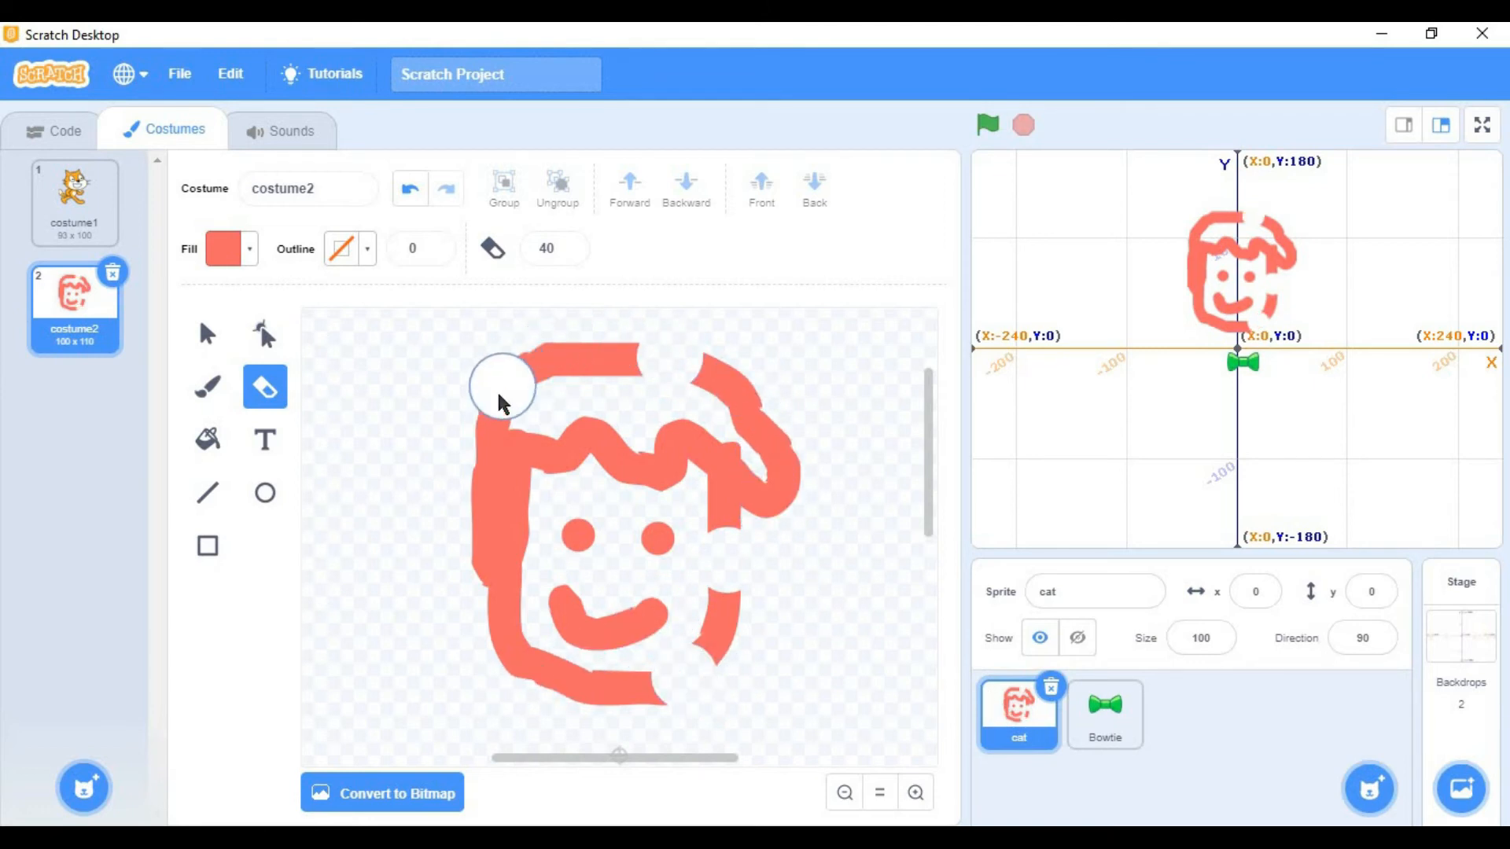
pyautogui.click(517, 377)
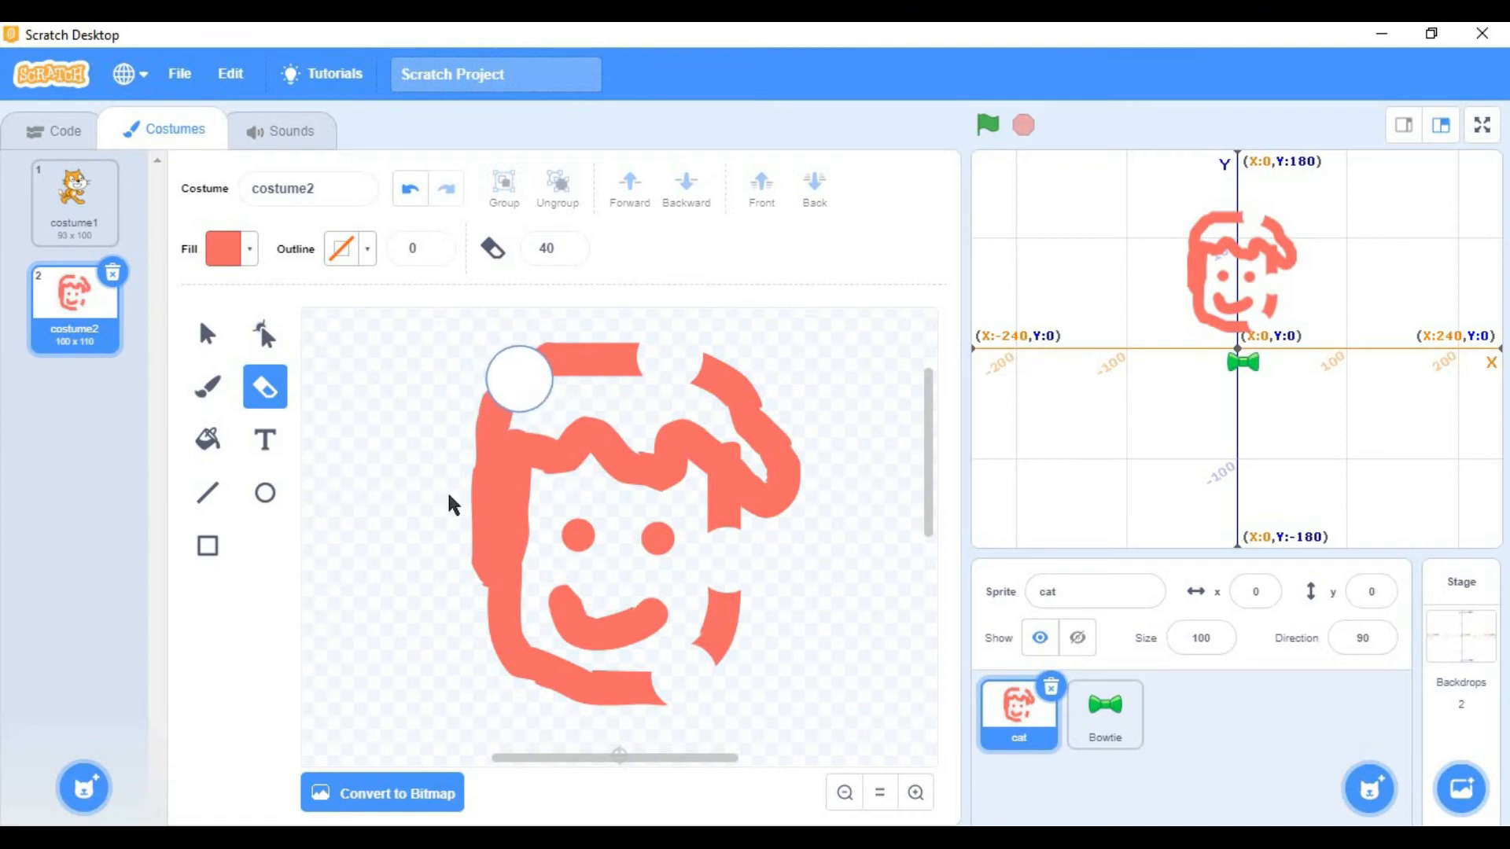
pyautogui.click(500, 546)
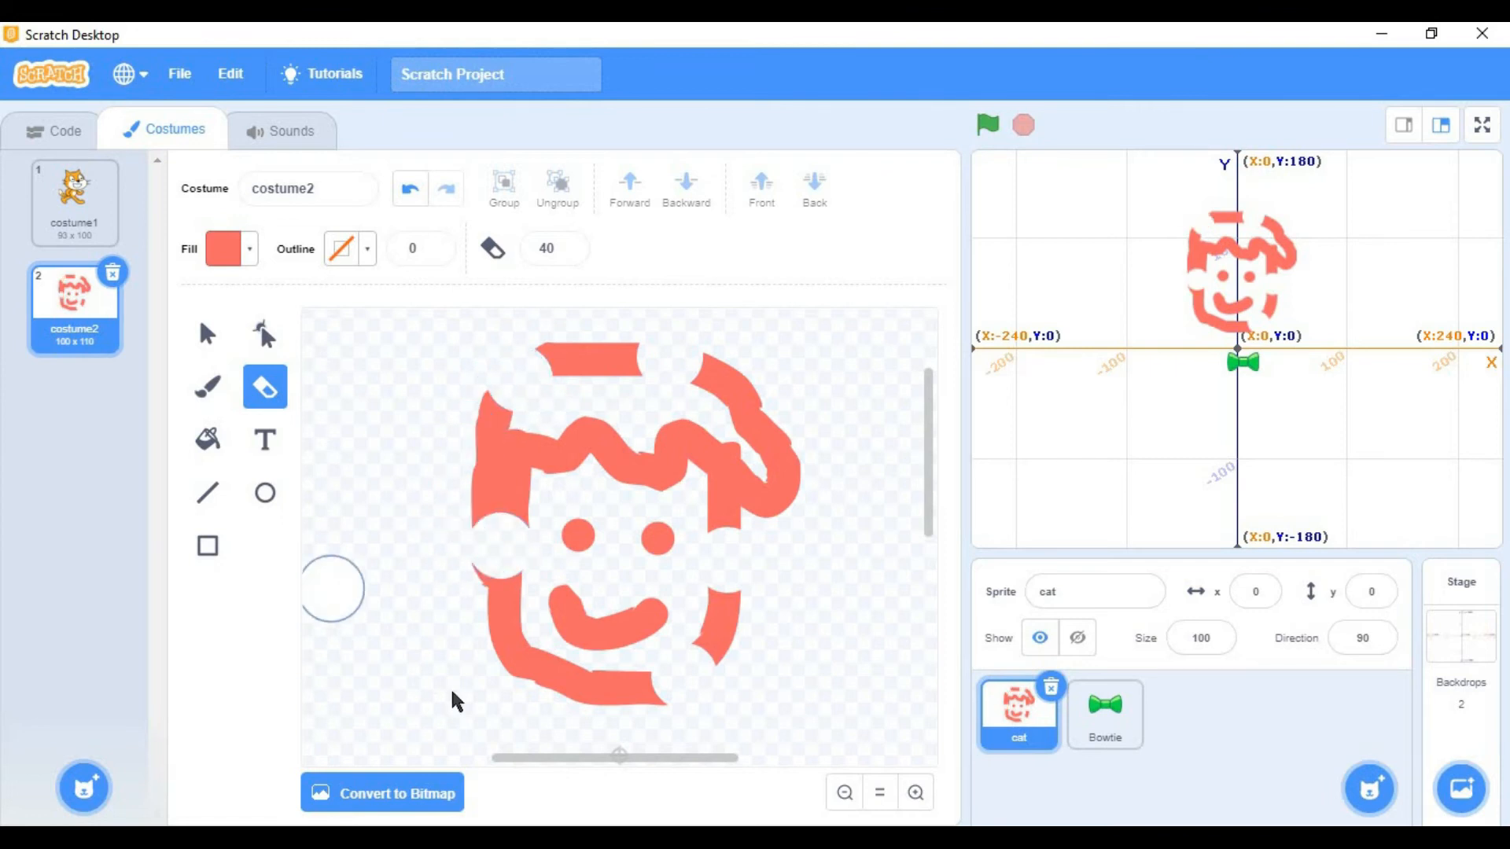
# Step: Reshape the face's left eye into a narrow upright oval by moving its two side points inward
pyautogui.click(265, 334)
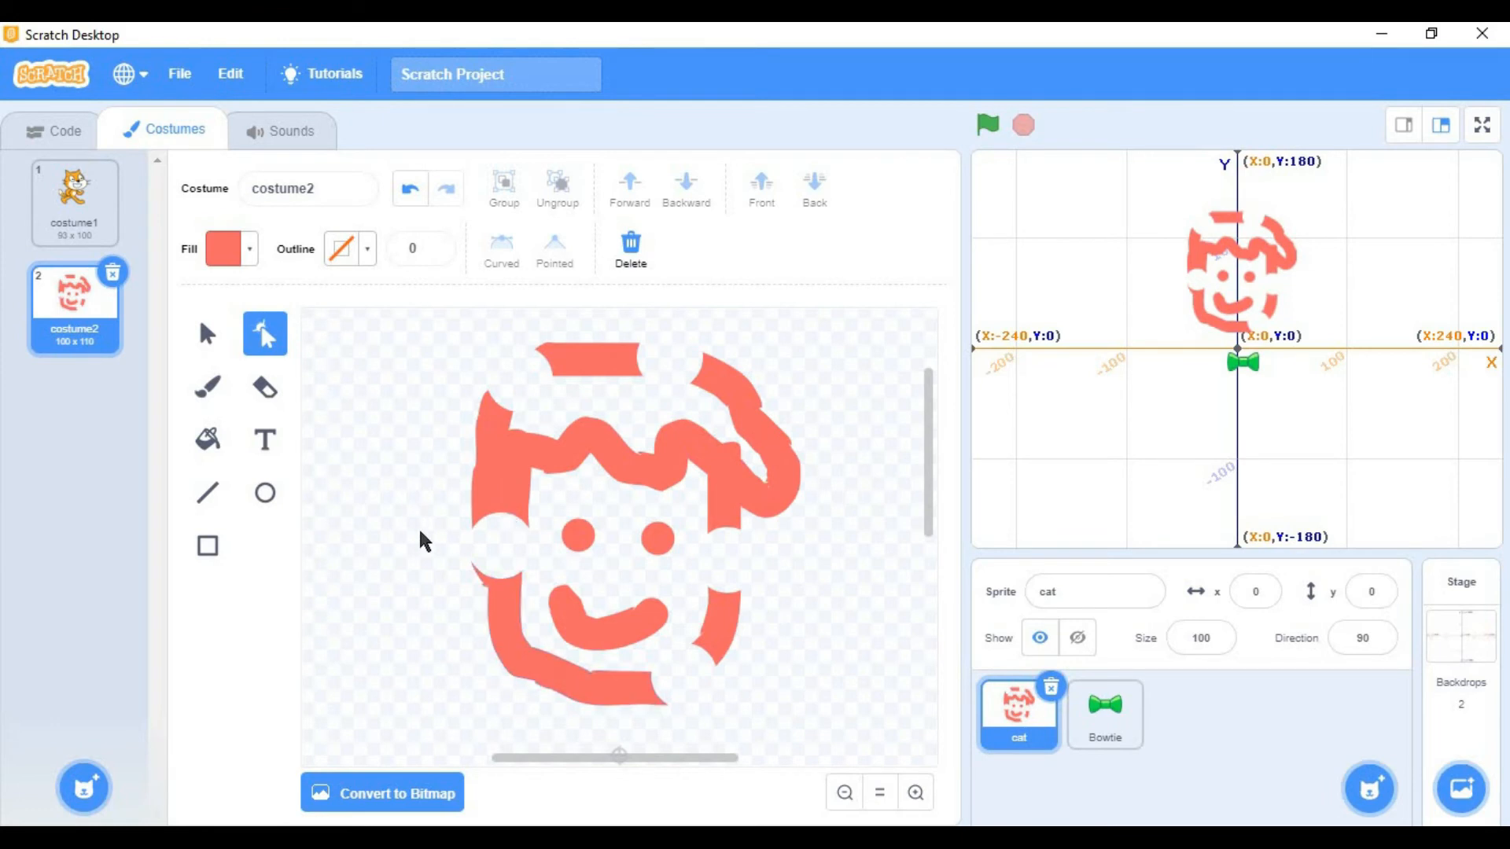
pyautogui.click(579, 537)
pyautogui.click(913, 794)
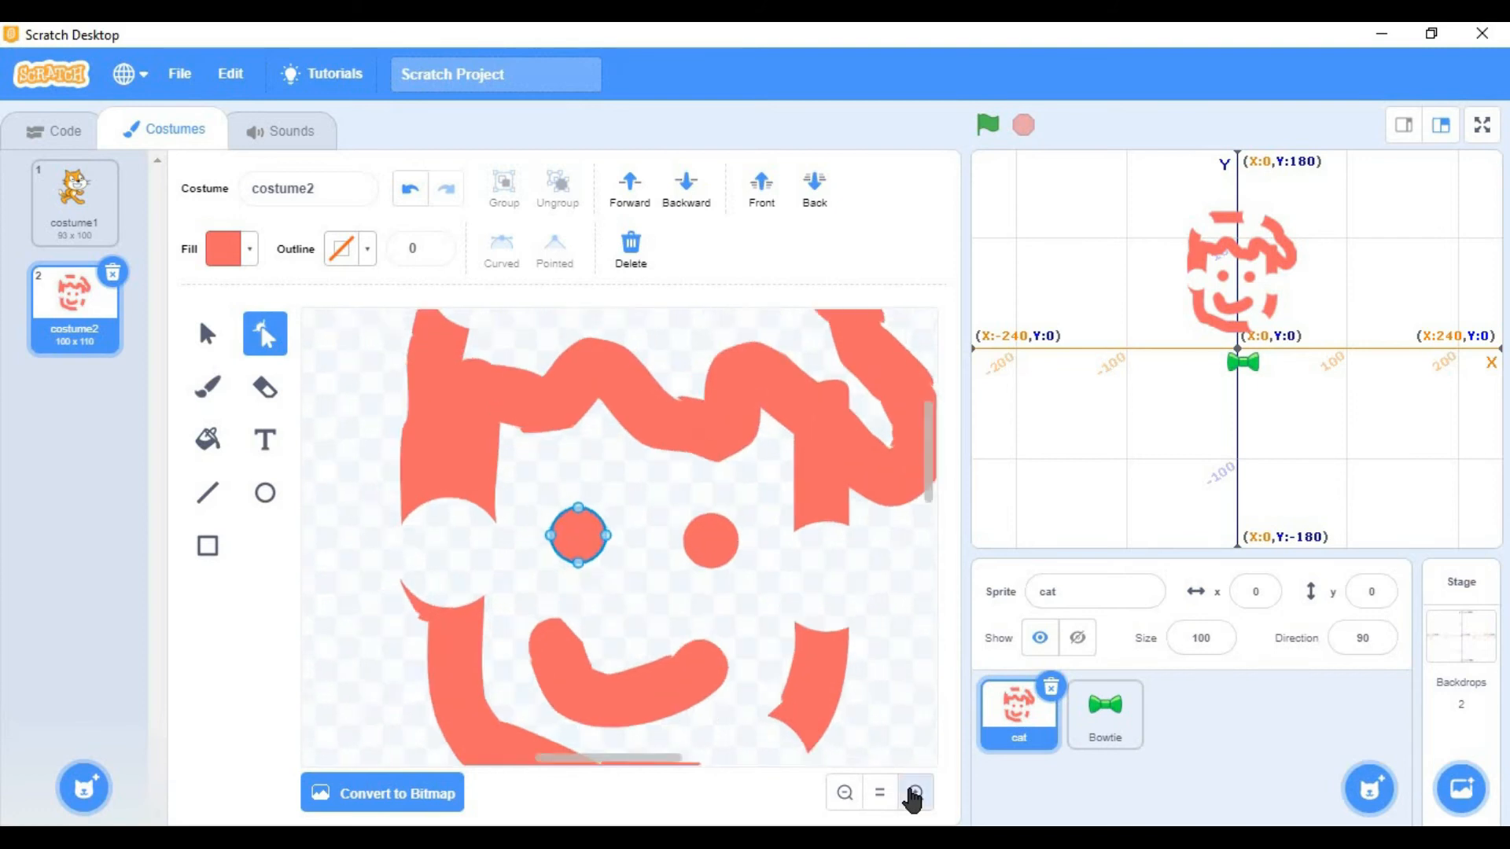
pyautogui.click(914, 794)
pyautogui.click(914, 794)
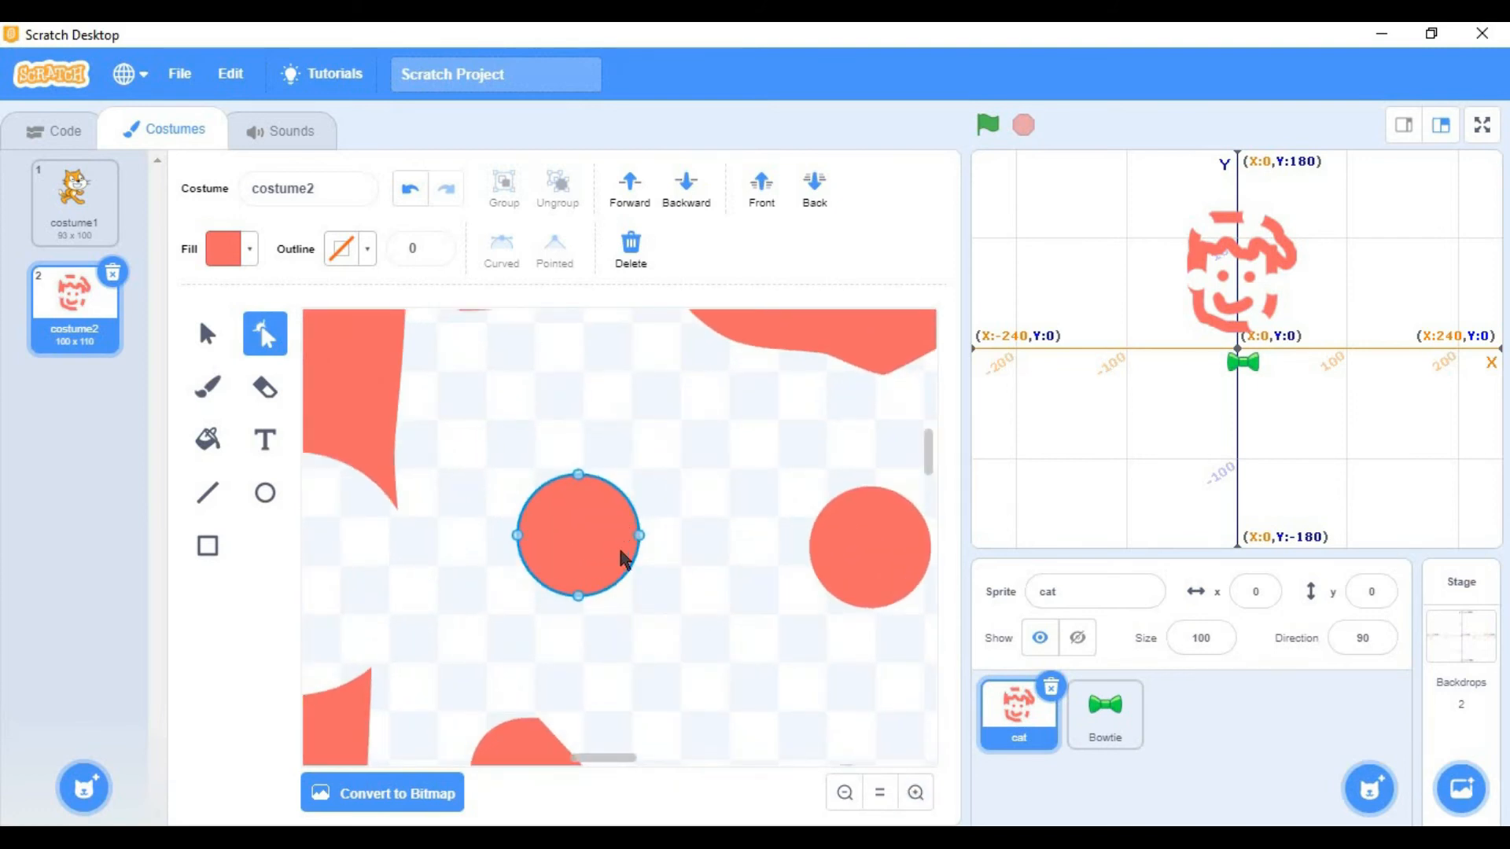
pyautogui.moveTo(640, 537); pyautogui.dragTo(613, 535)
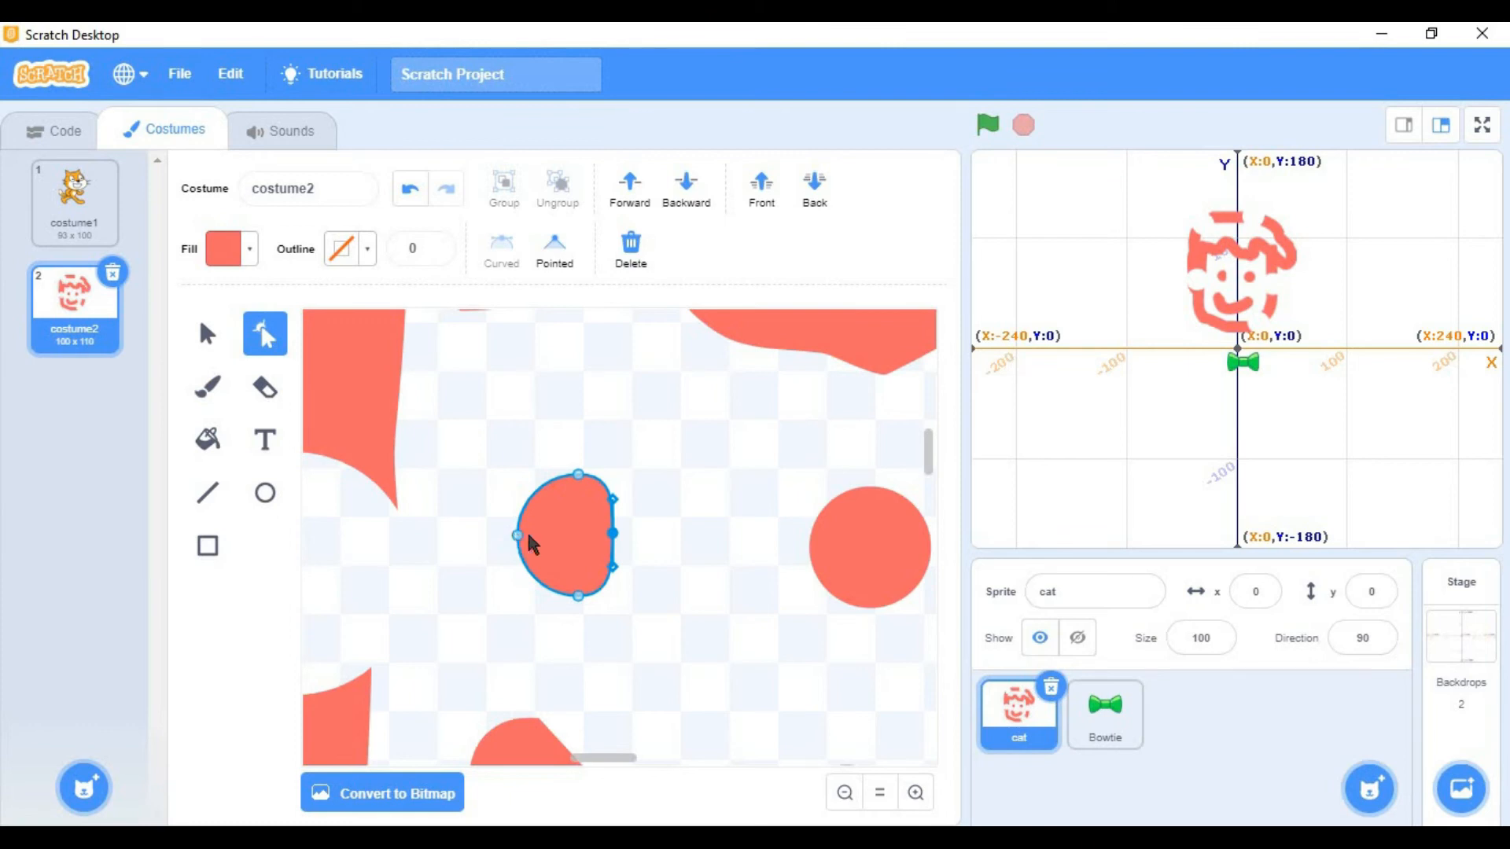
pyautogui.moveTo(518, 537); pyautogui.dragTo(541, 534)
pyautogui.click(762, 617)
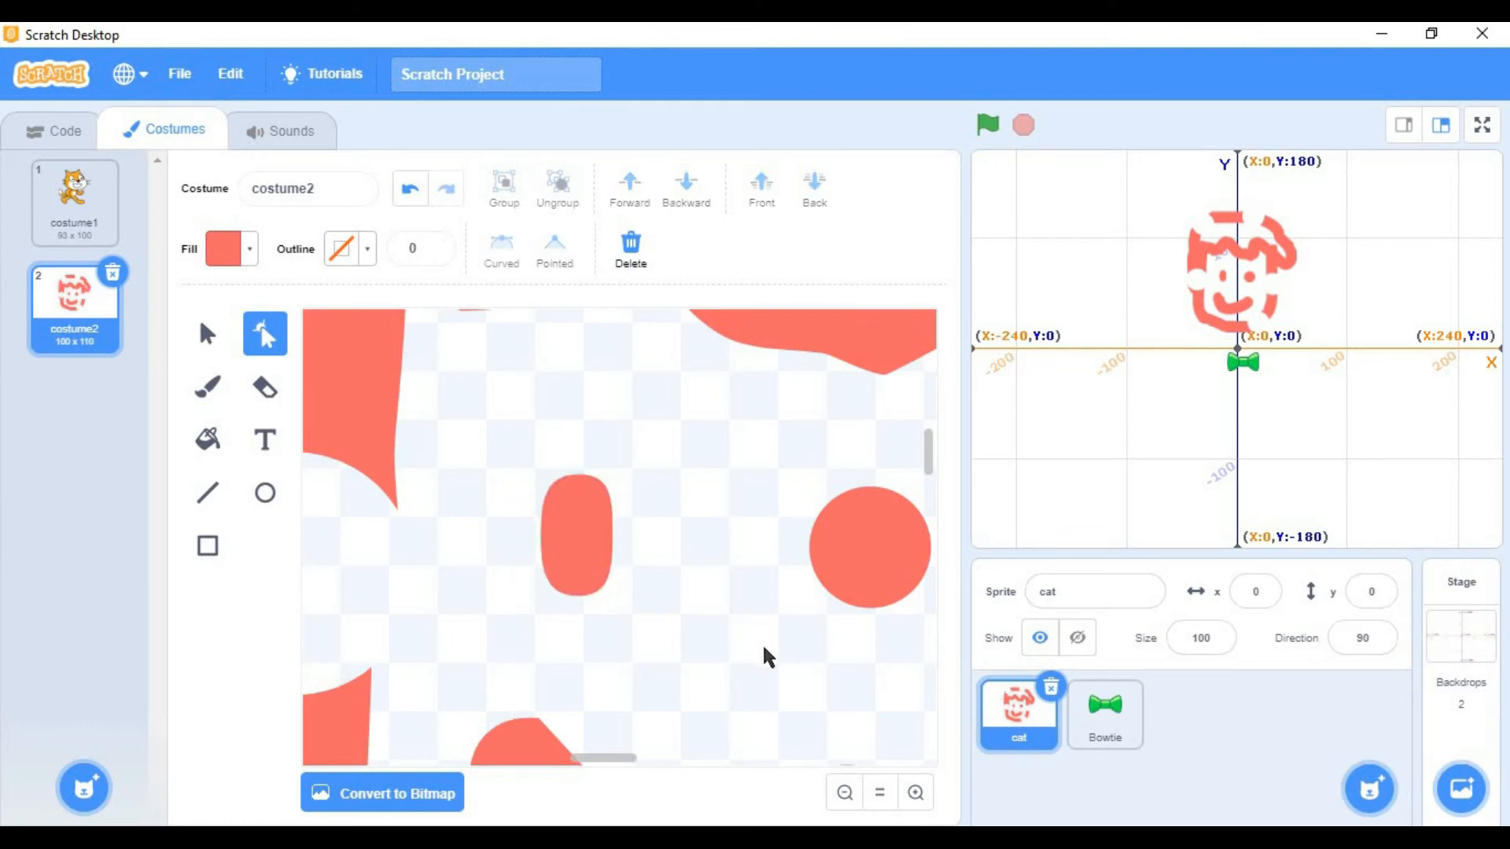
pyautogui.click(845, 793)
pyautogui.click(845, 793)
pyautogui.click(844, 792)
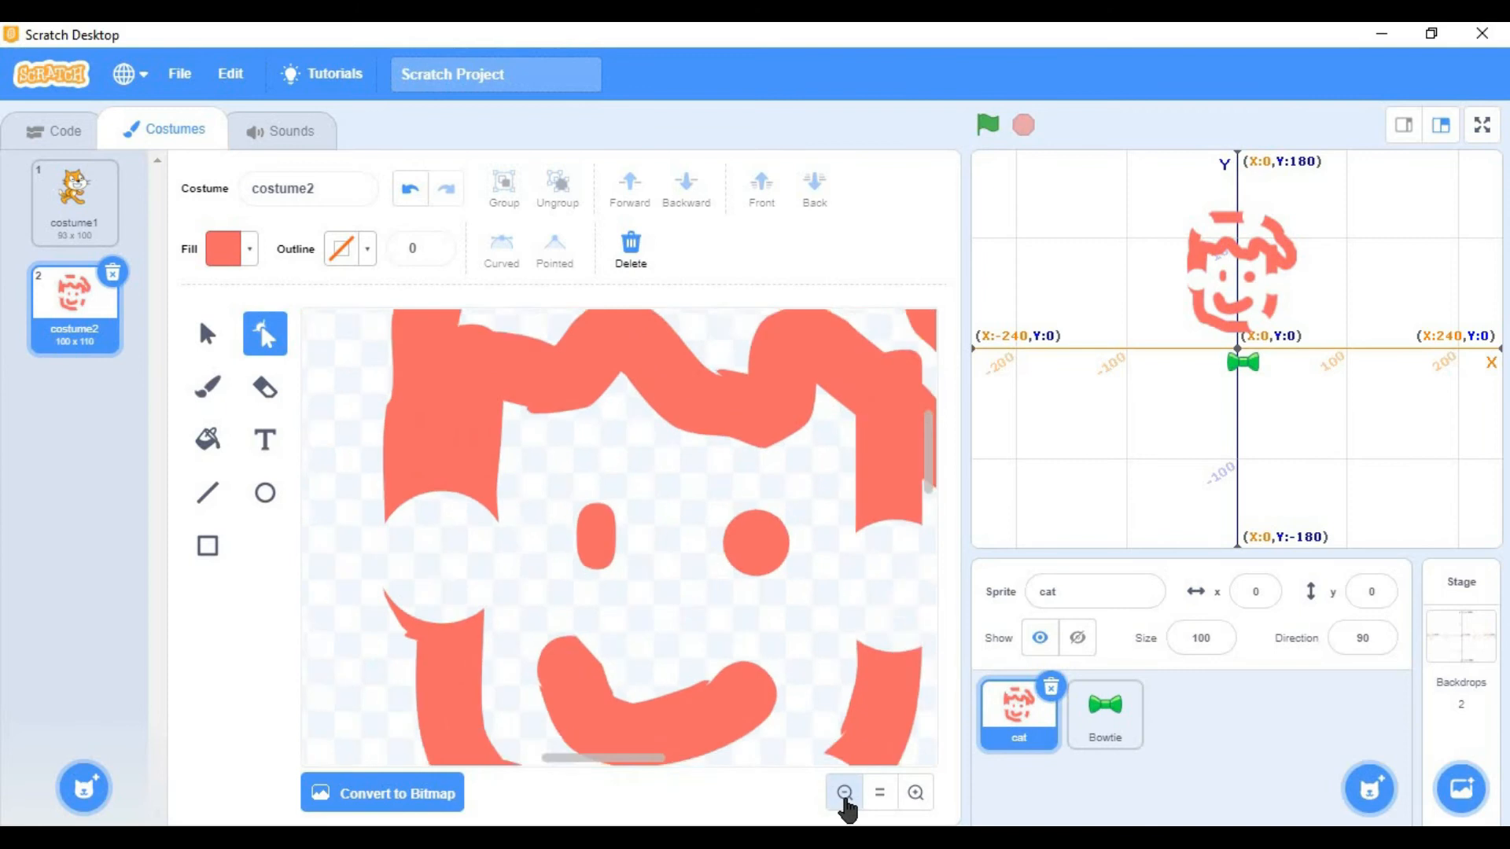
# Step: Try pulling the point at the mouth's right end downward with the Reshape tool and undo it
pyautogui.click(845, 792)
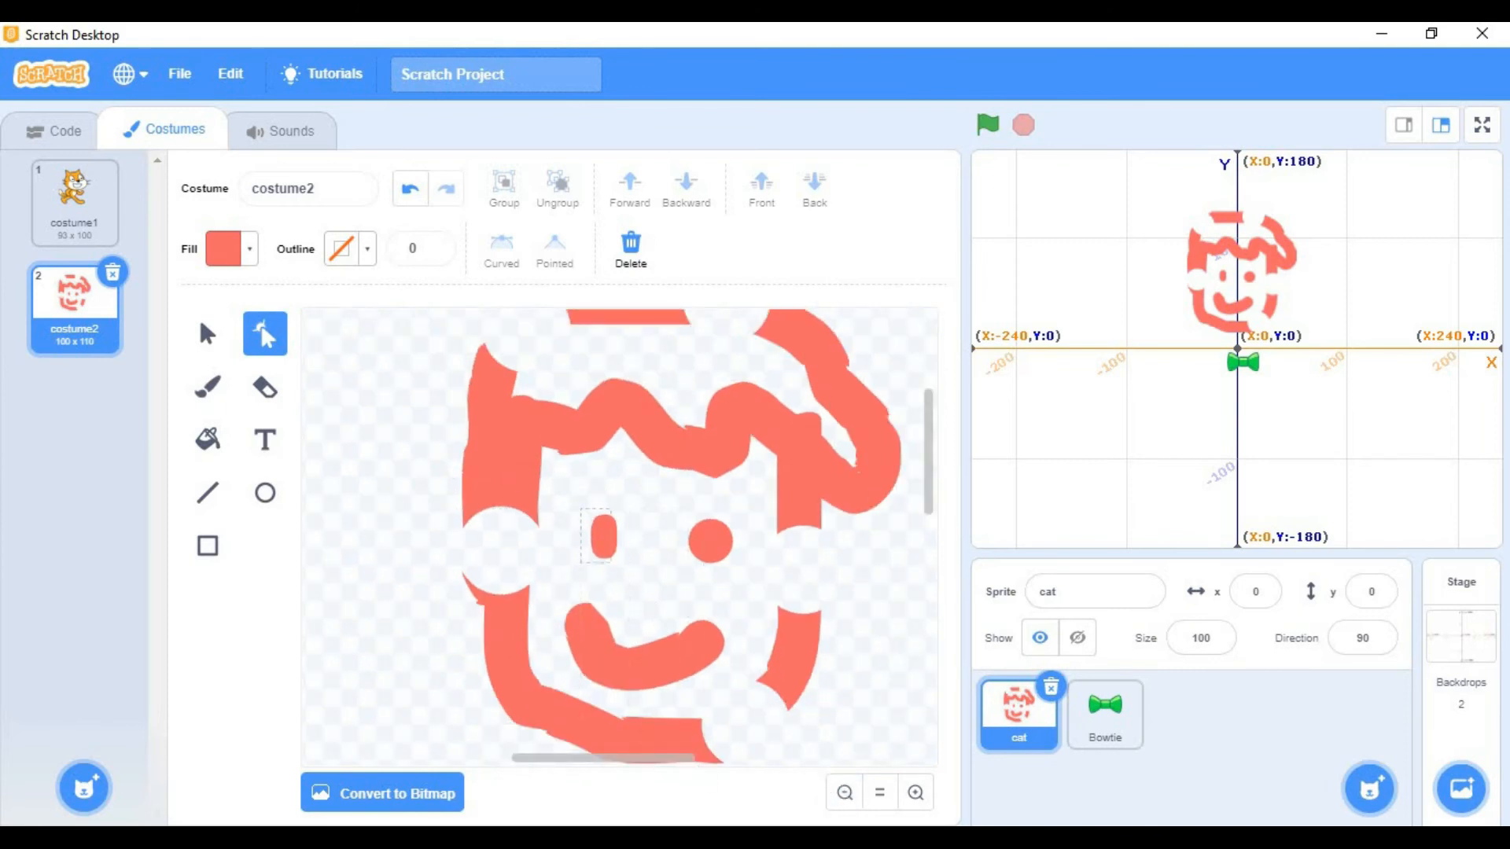
pyautogui.click(673, 604)
pyautogui.click(708, 544)
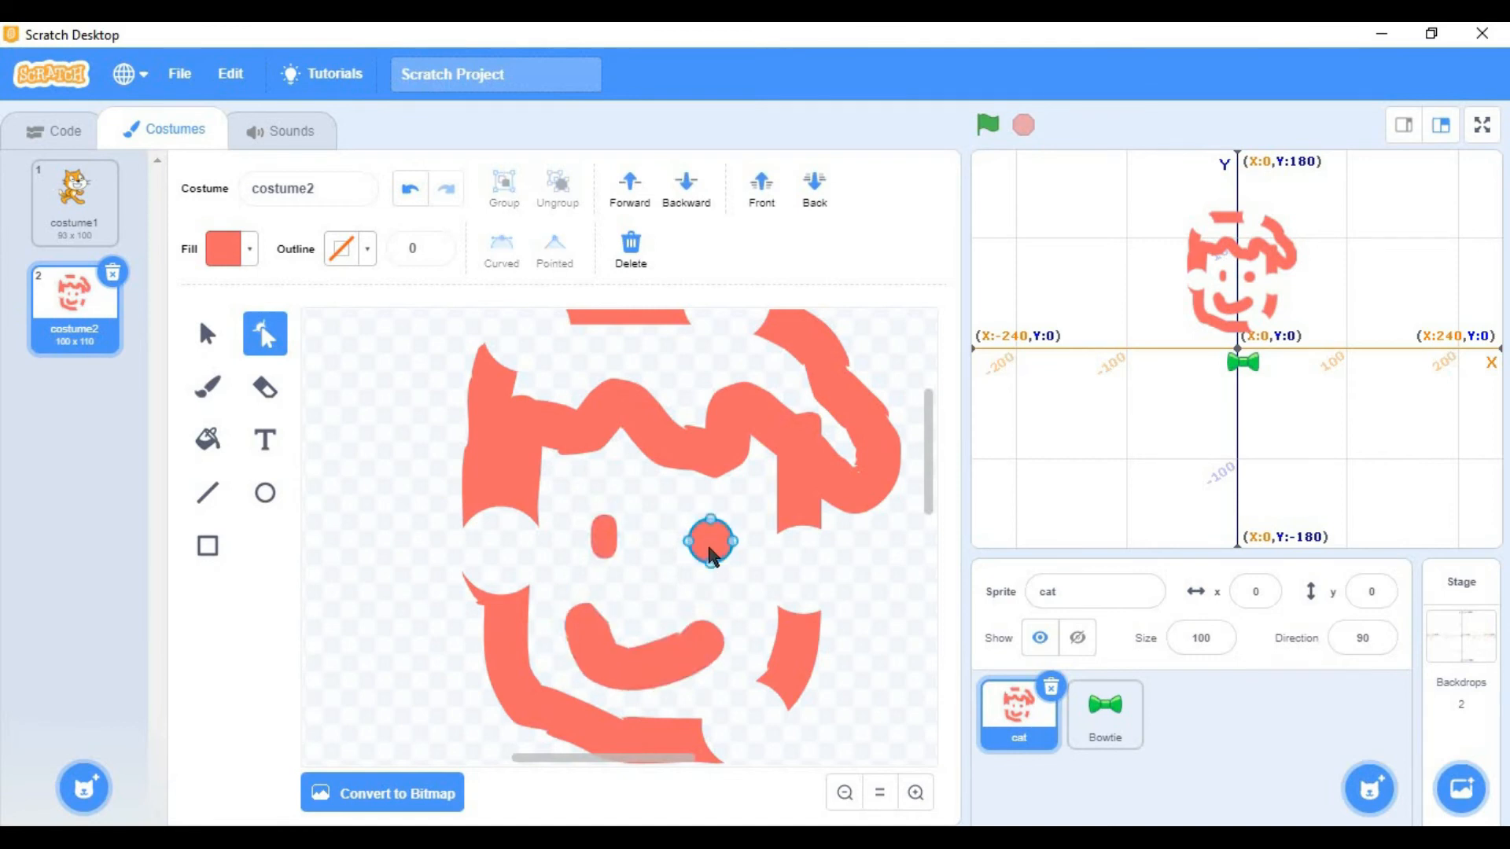
pyautogui.click(677, 574)
pyautogui.click(678, 637)
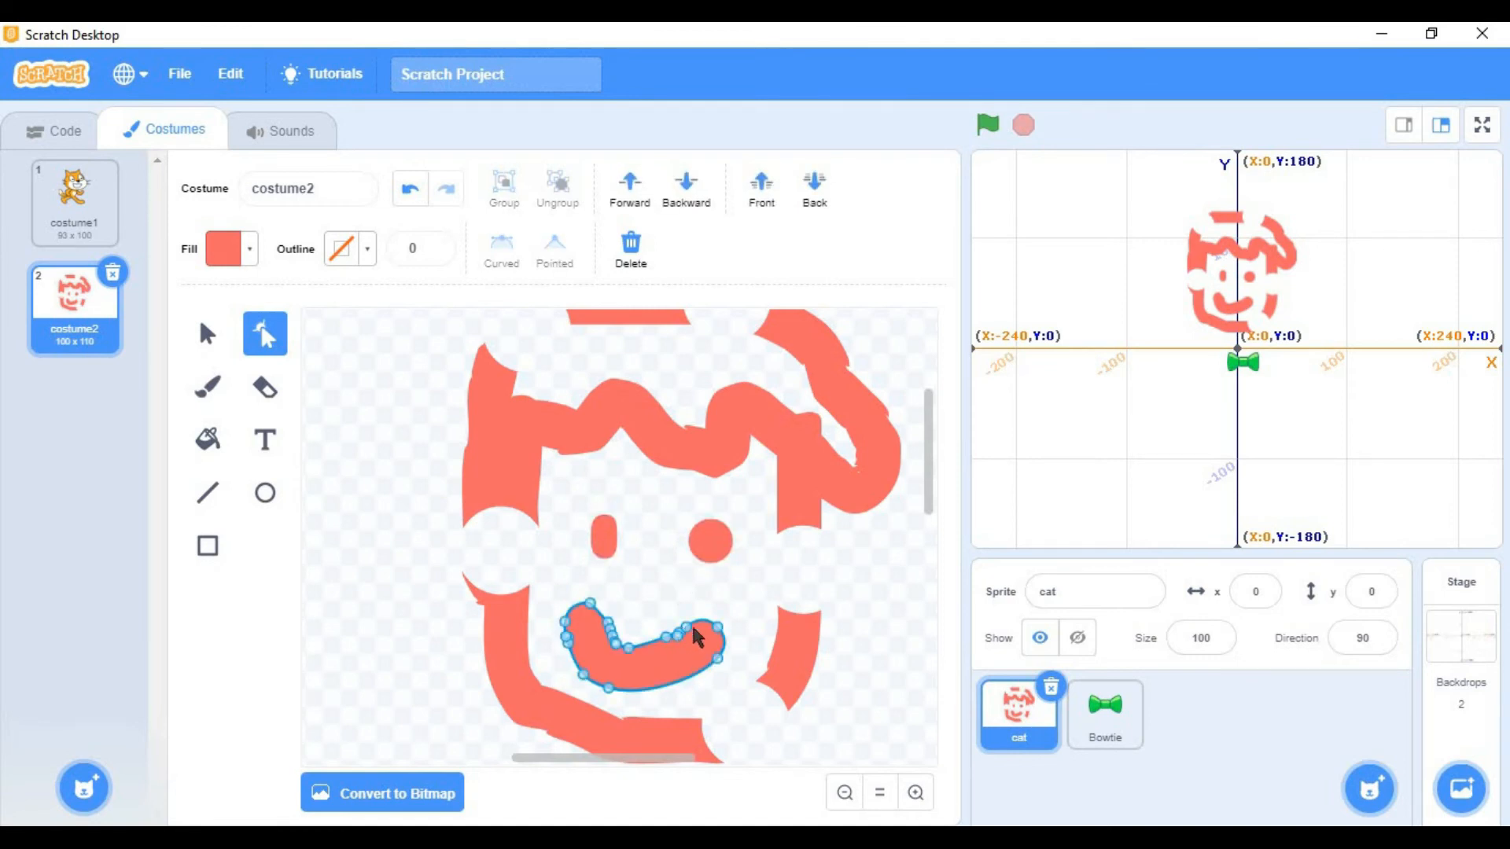
pyautogui.moveTo(715, 634); pyautogui.dragTo(718, 761)
pyautogui.hotkey('ctrl', 'z')
pyautogui.click(717, 634)
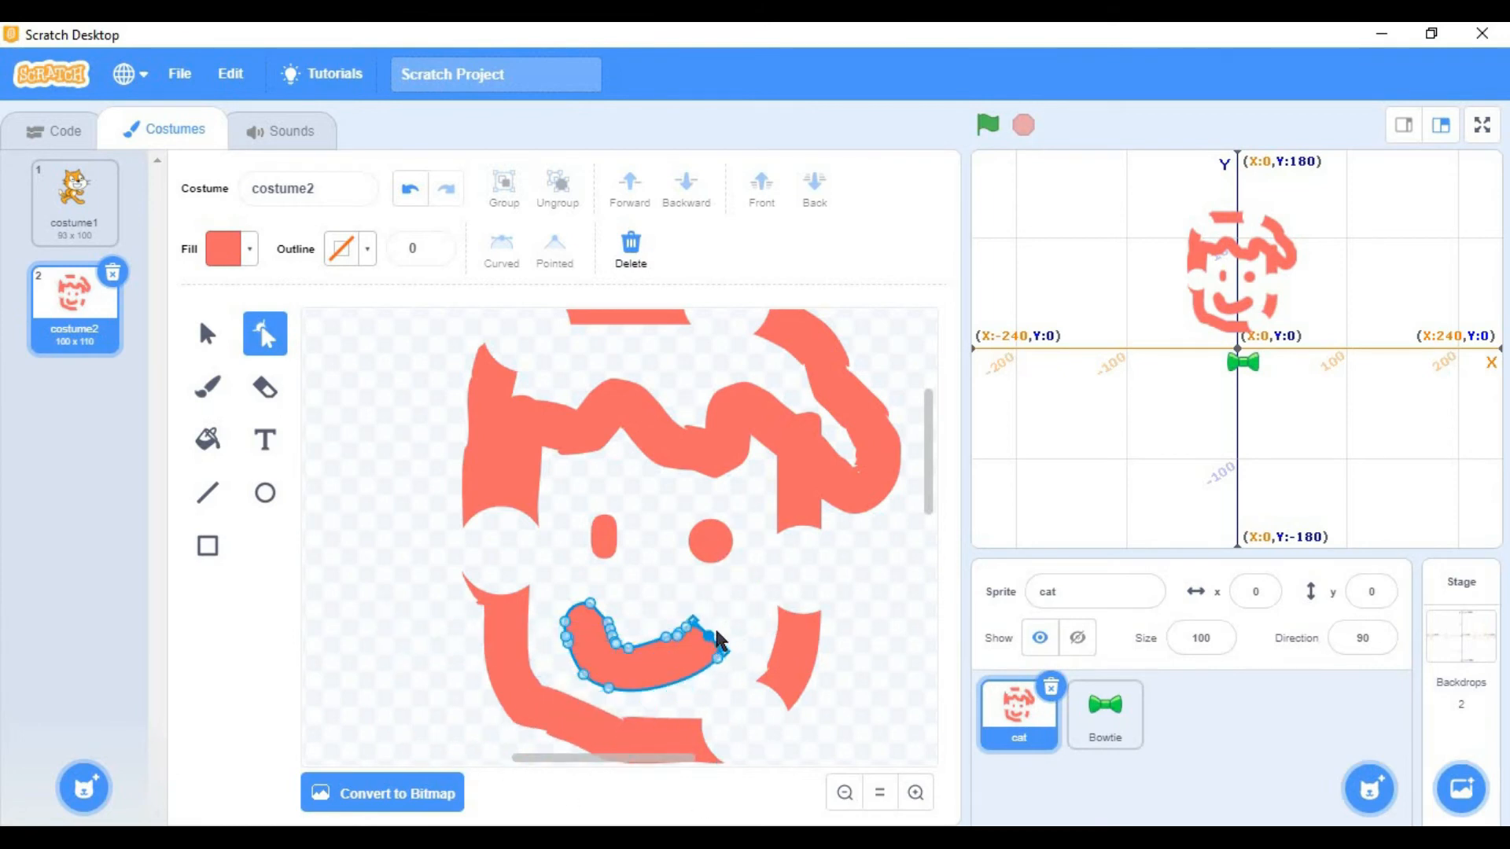
pyautogui.click(381, 549)
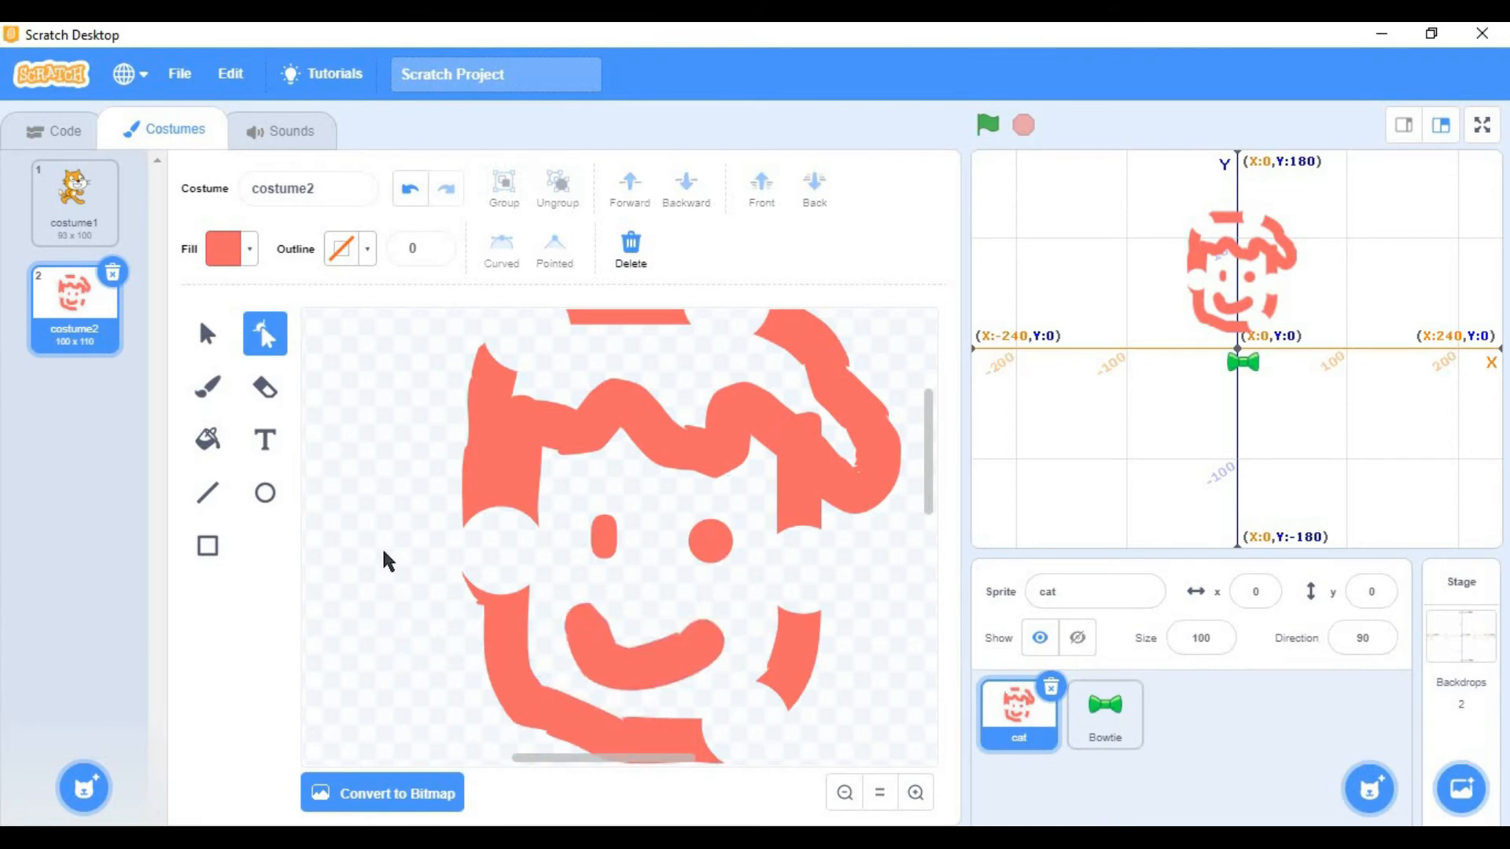
# Step: Enlarge the face's left eye with the Select tool and deselect it
pyautogui.click(207, 333)
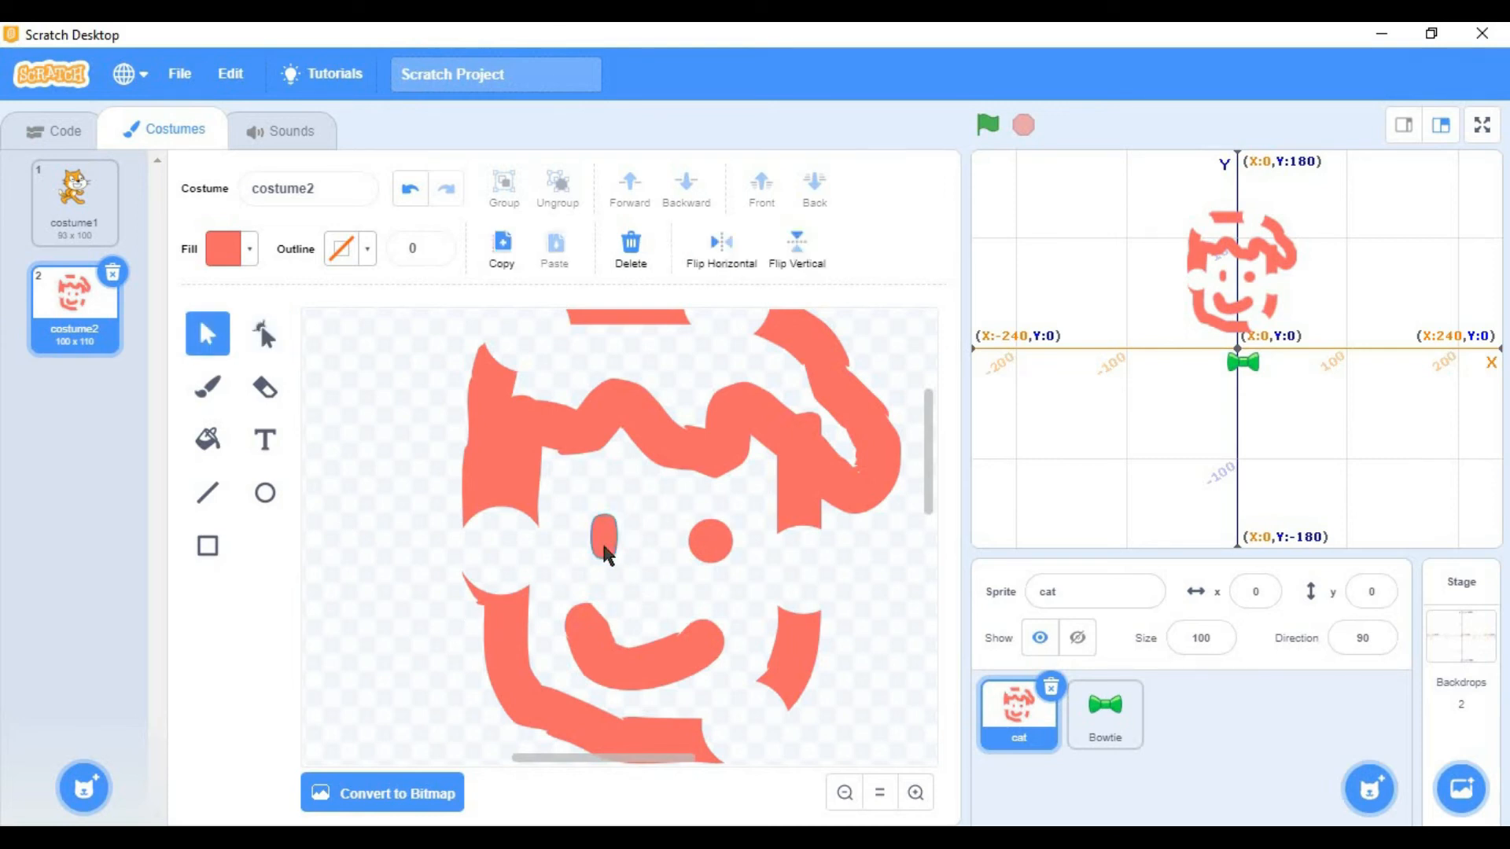
pyautogui.click(604, 548)
pyautogui.moveTo(619, 515); pyautogui.dragTo(609, 556)
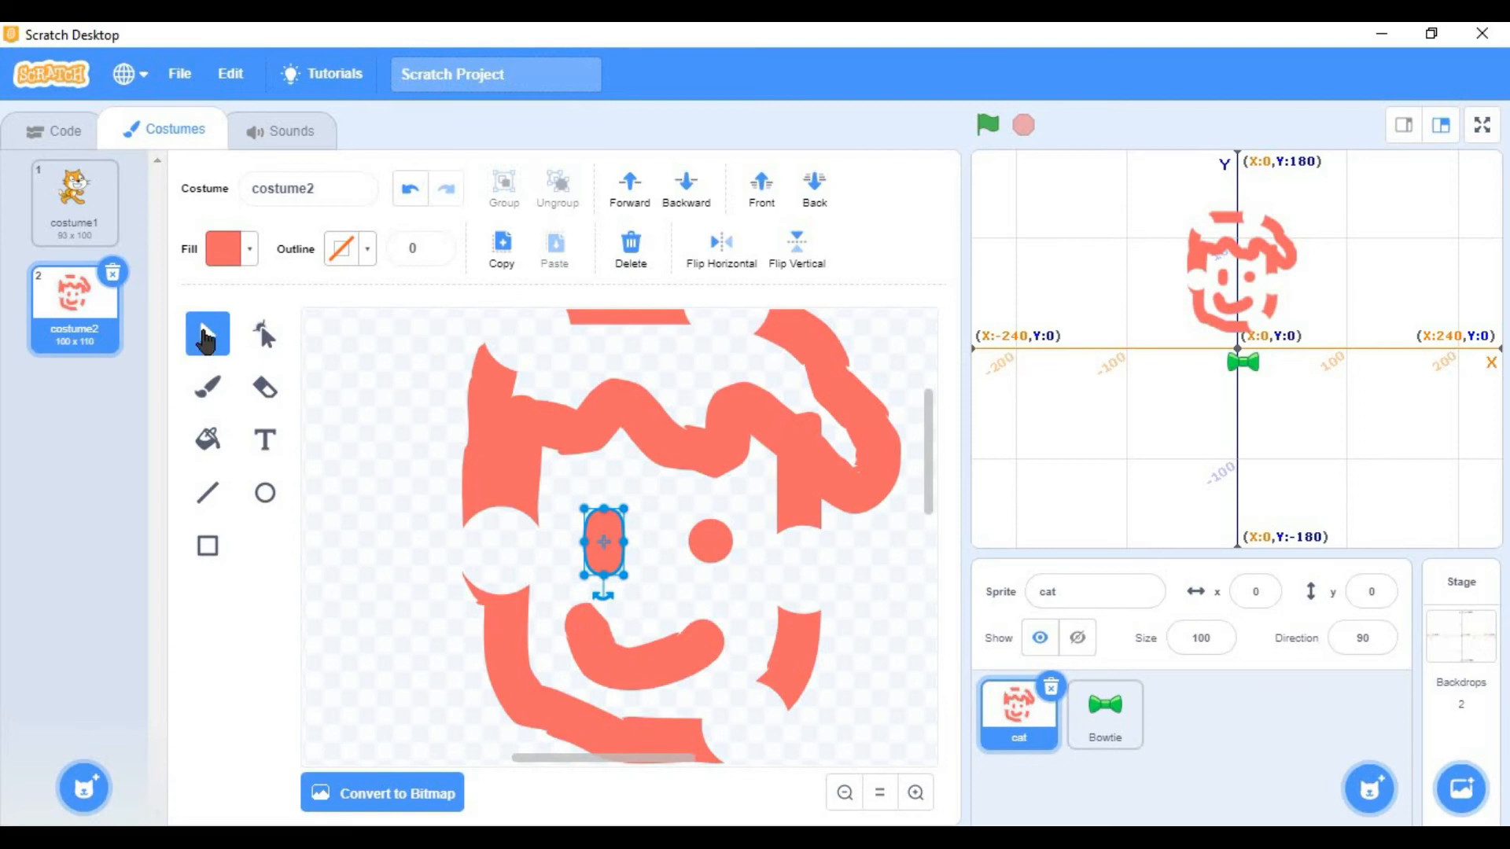
pyautogui.moveTo(609, 594); pyautogui.dragTo(471, 540)
pyautogui.moveTo(587, 676)
pyautogui.mouseDown()
pyautogui.moveTo(617, 670)
pyautogui.moveTo(606, 676)
pyautogui.mouseUp()
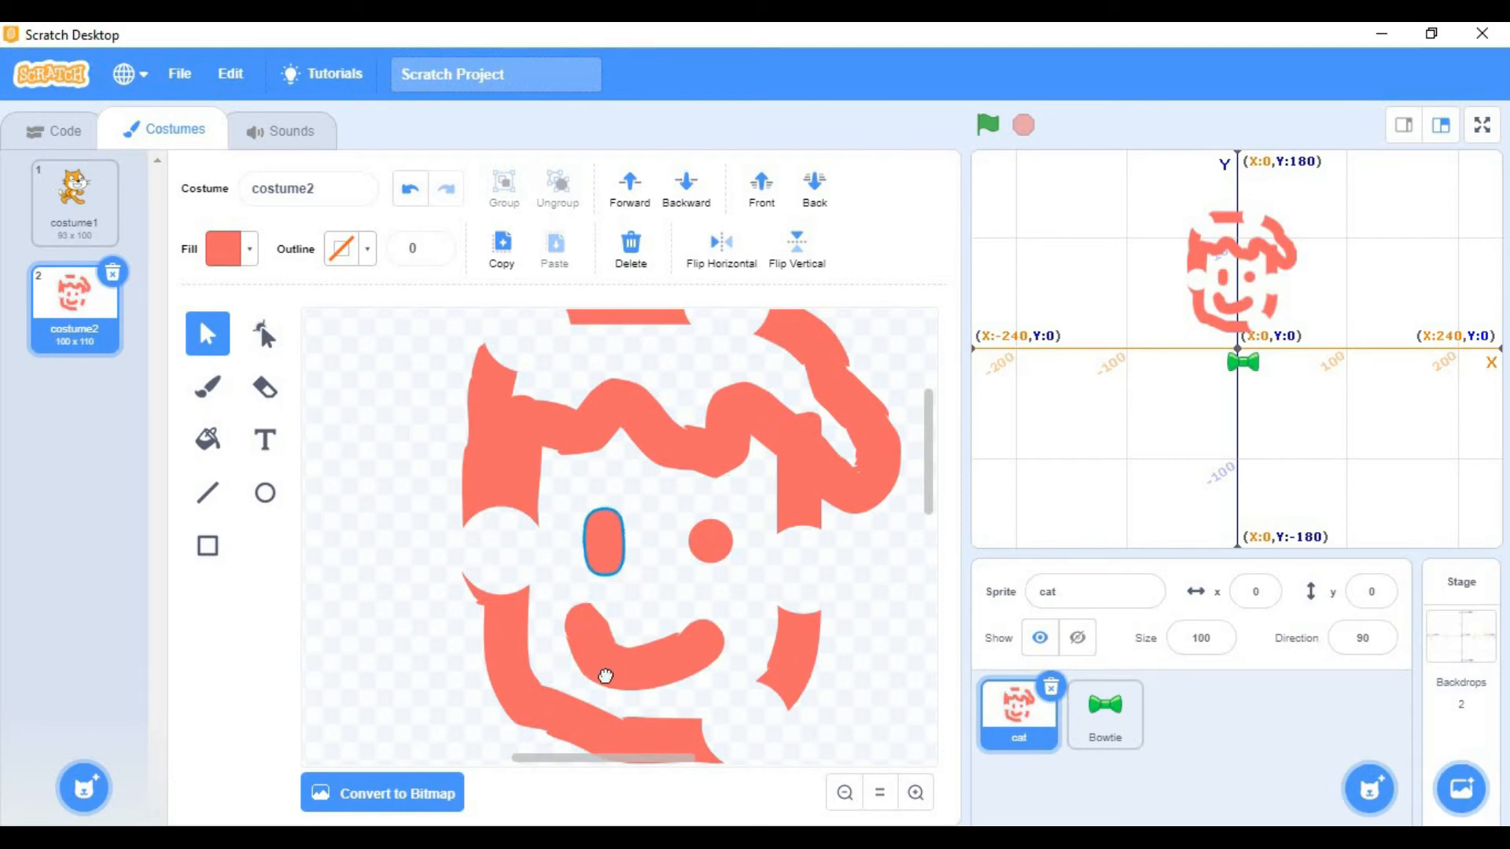
pyautogui.click(438, 558)
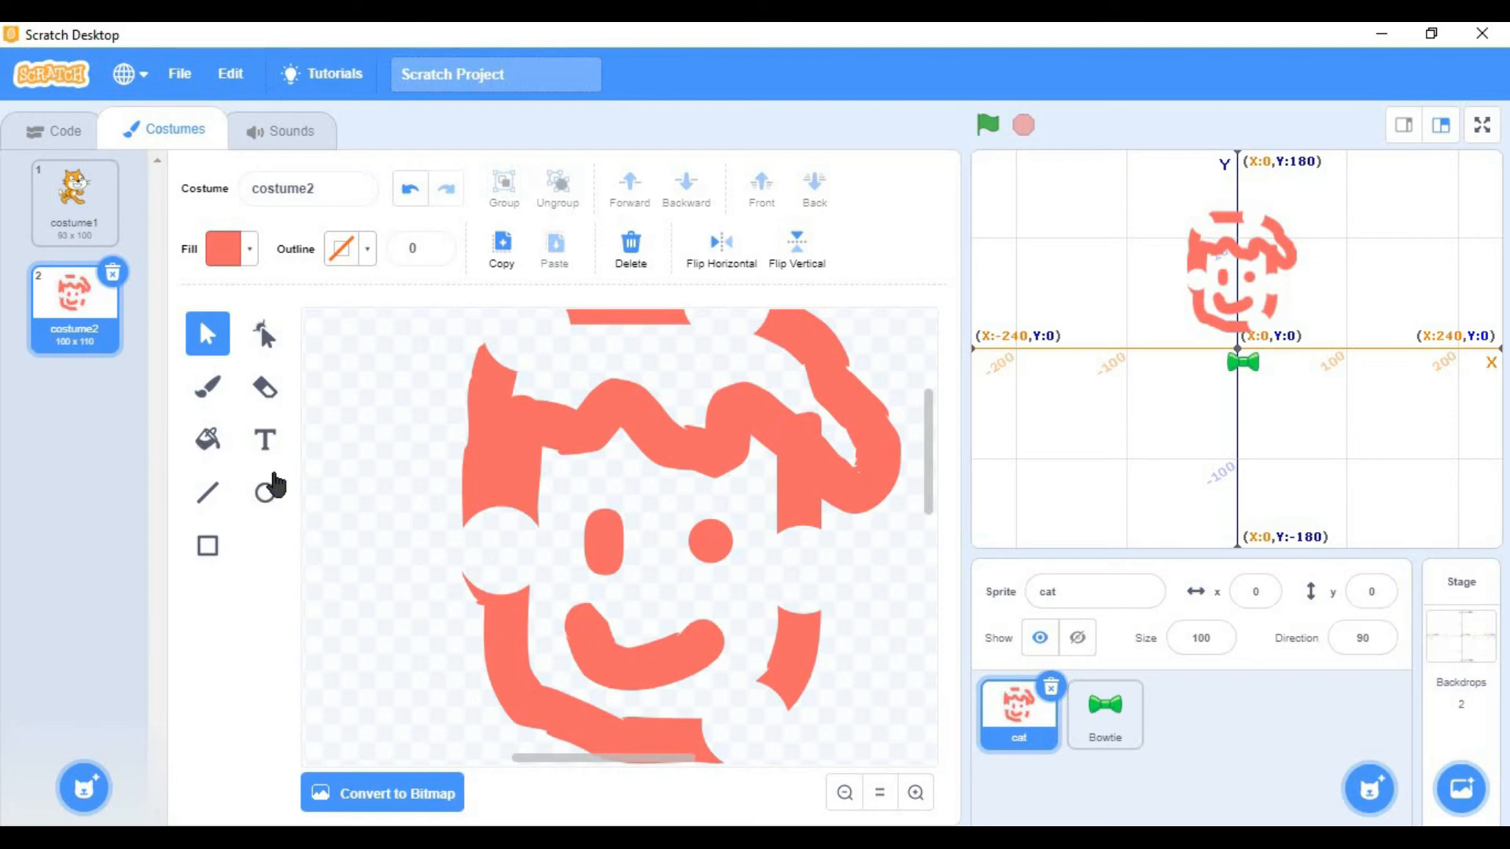
# Step: Add the text "subscribe?" across the face in Sans Serif
pyautogui.click(204, 445)
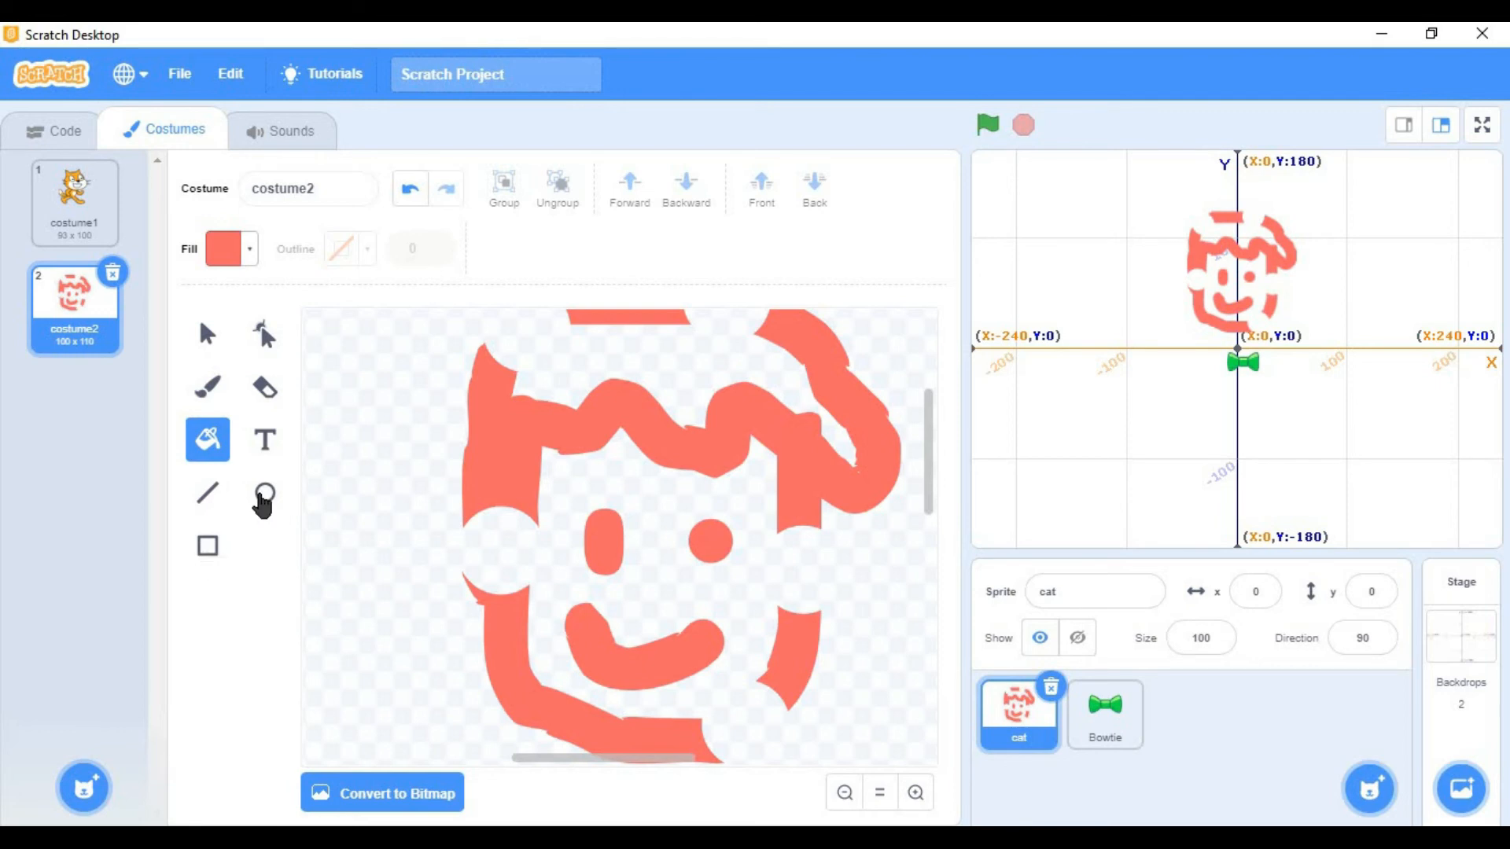
pyautogui.click(264, 442)
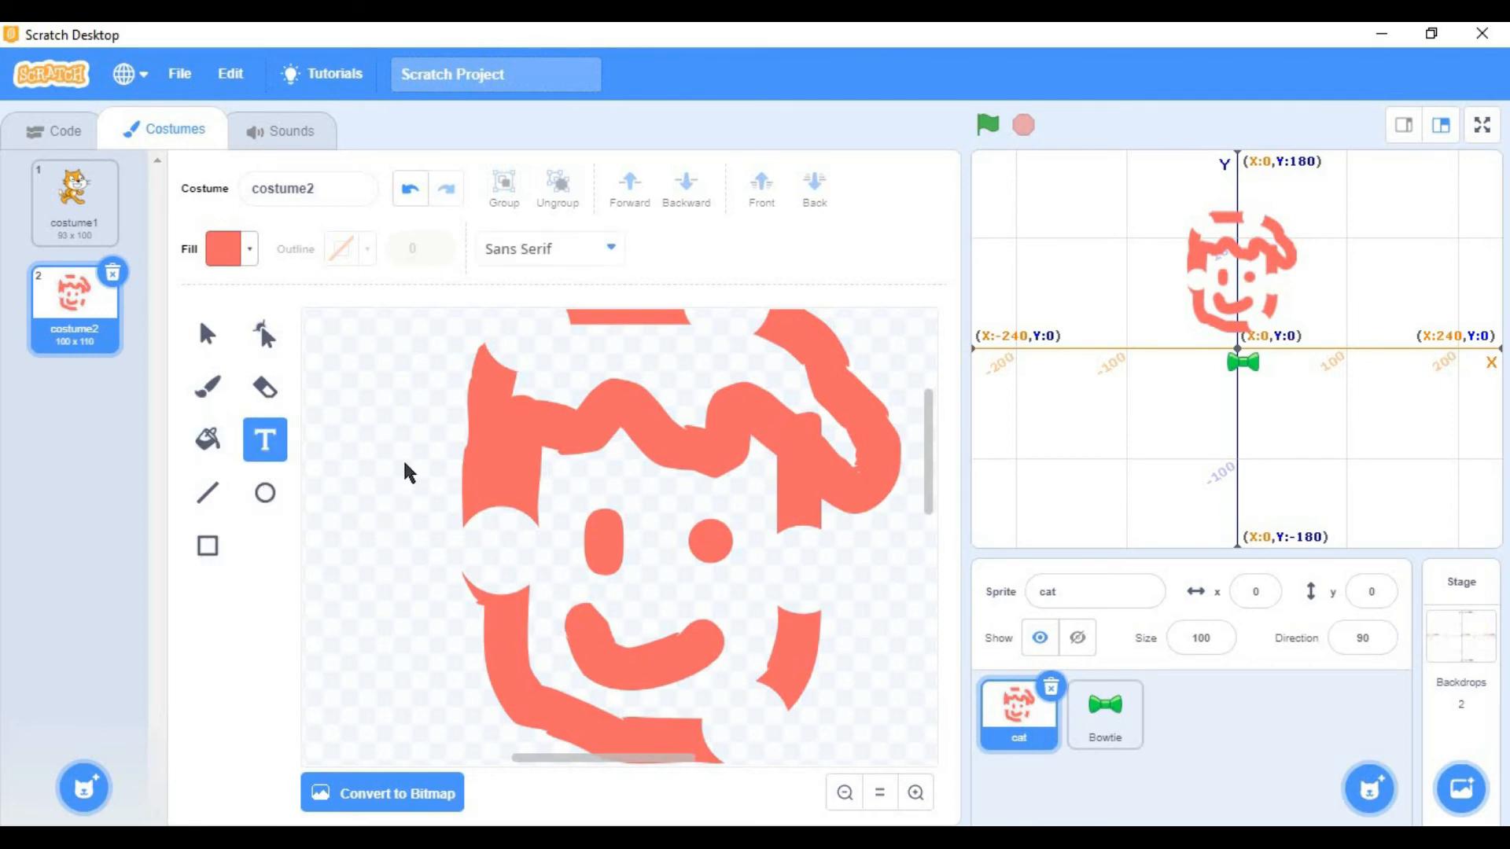
pyautogui.click(371, 504)
pyautogui.write('subscrib')
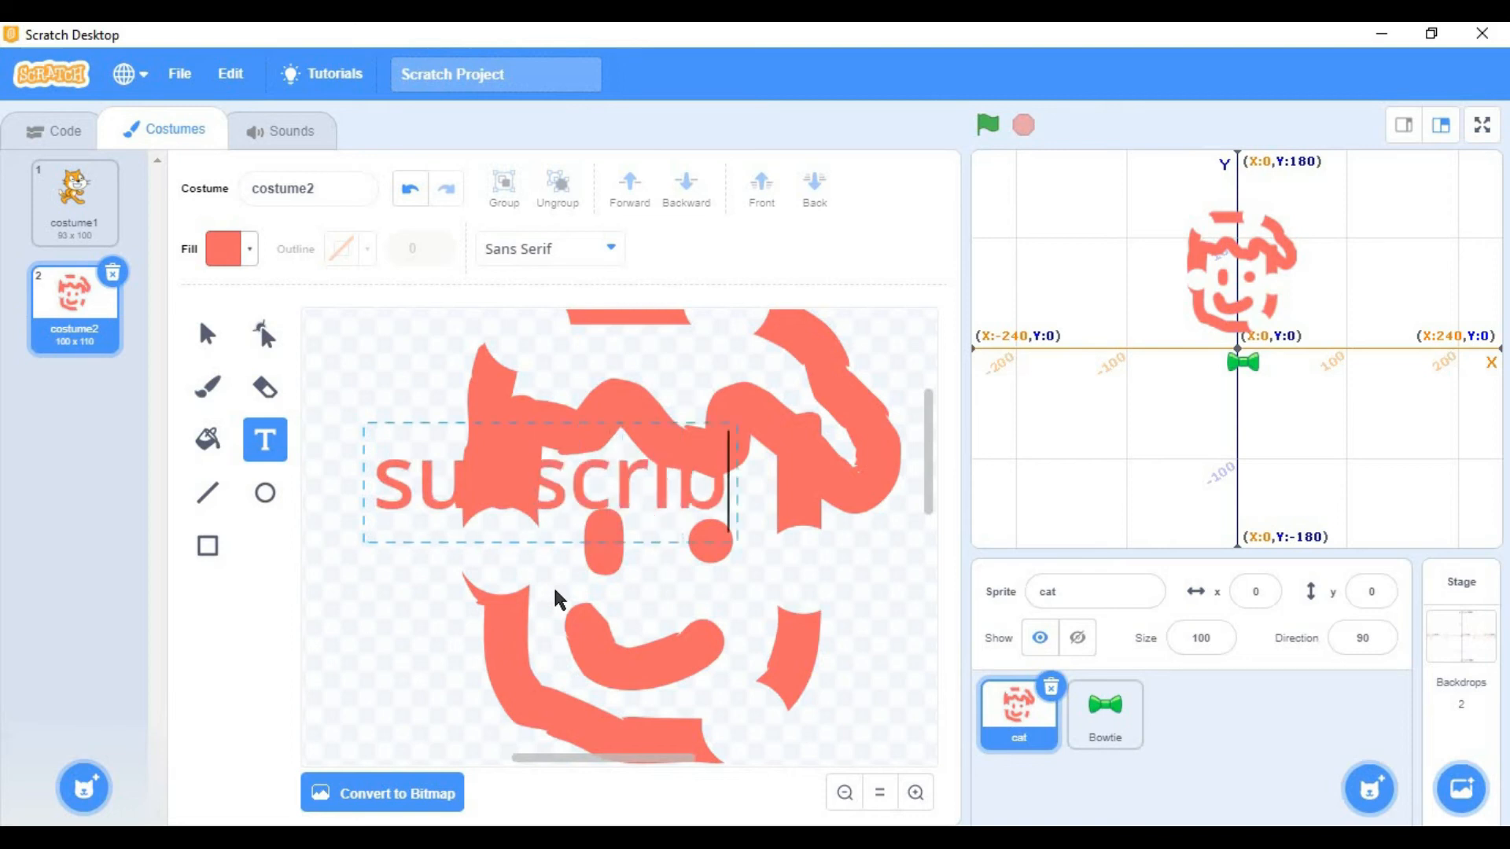
pyautogui.write('e')
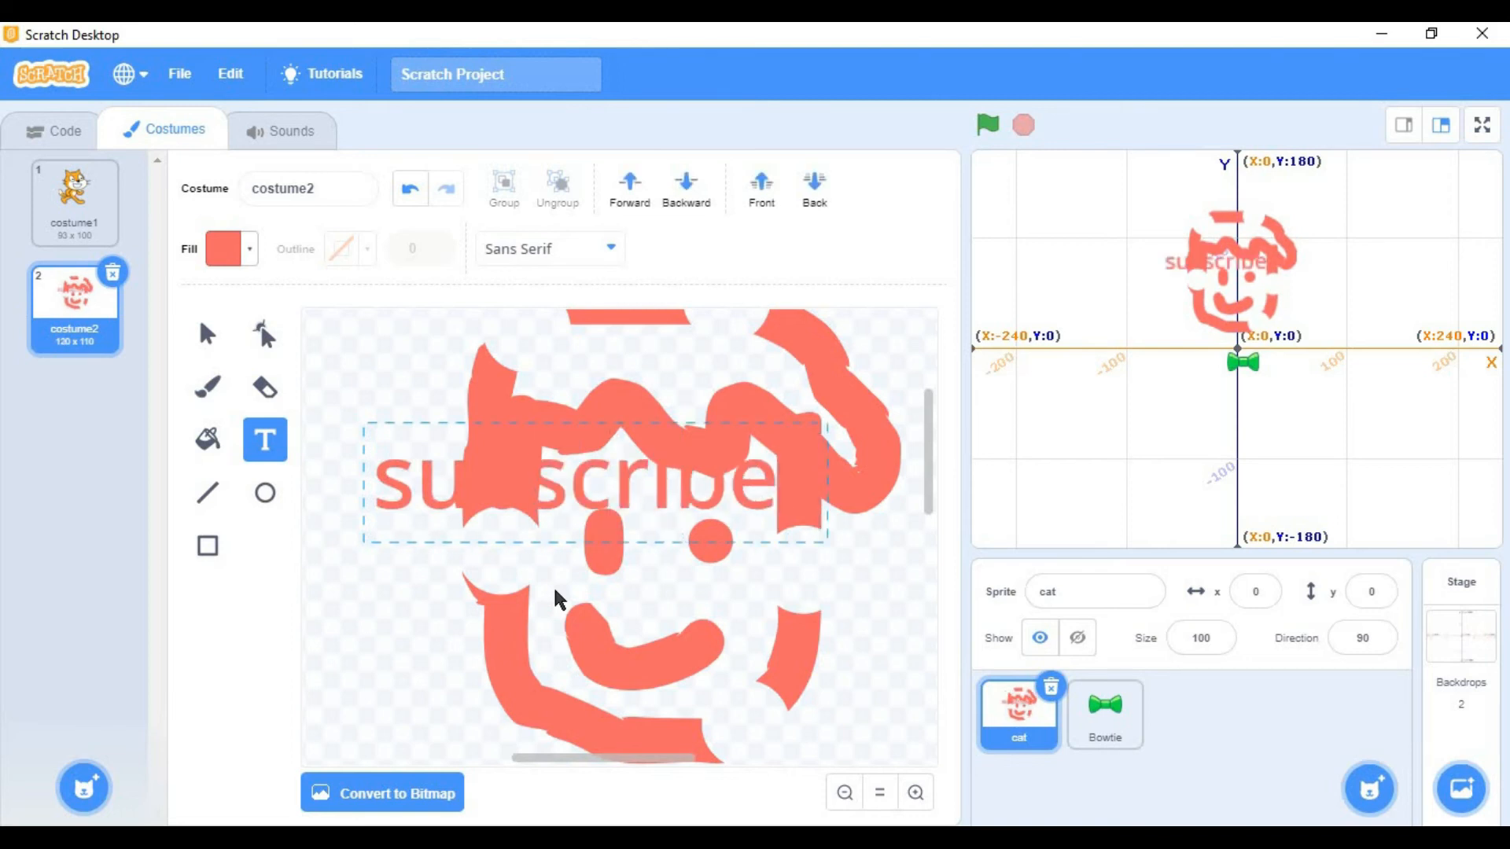
# Step: Set the text's fill to black by lowering its brightness to 0
pyautogui.click(248, 258)
pyautogui.click(157, 466)
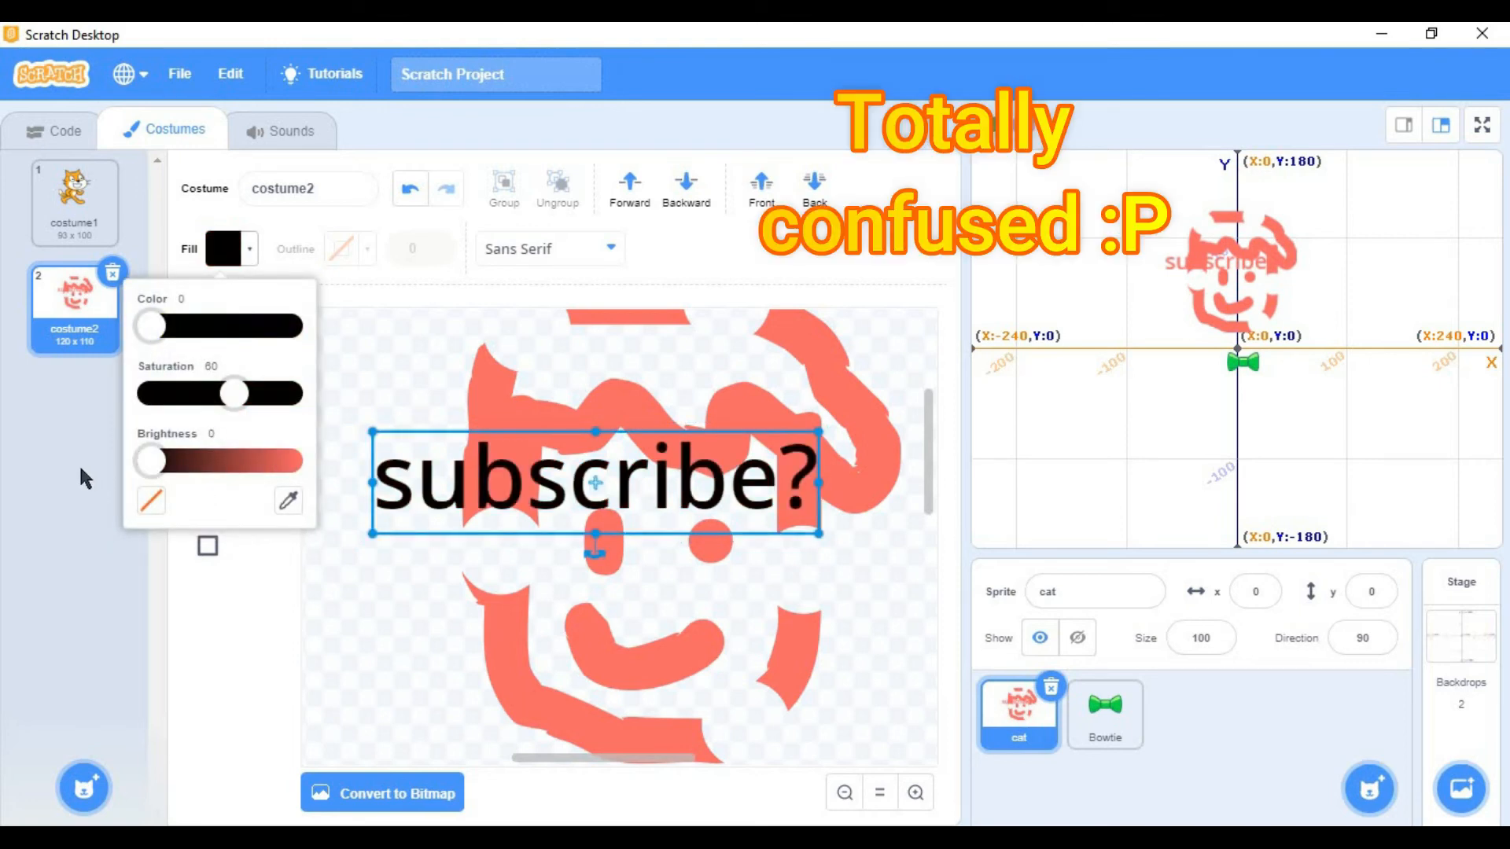
pyautogui.click(362, 671)
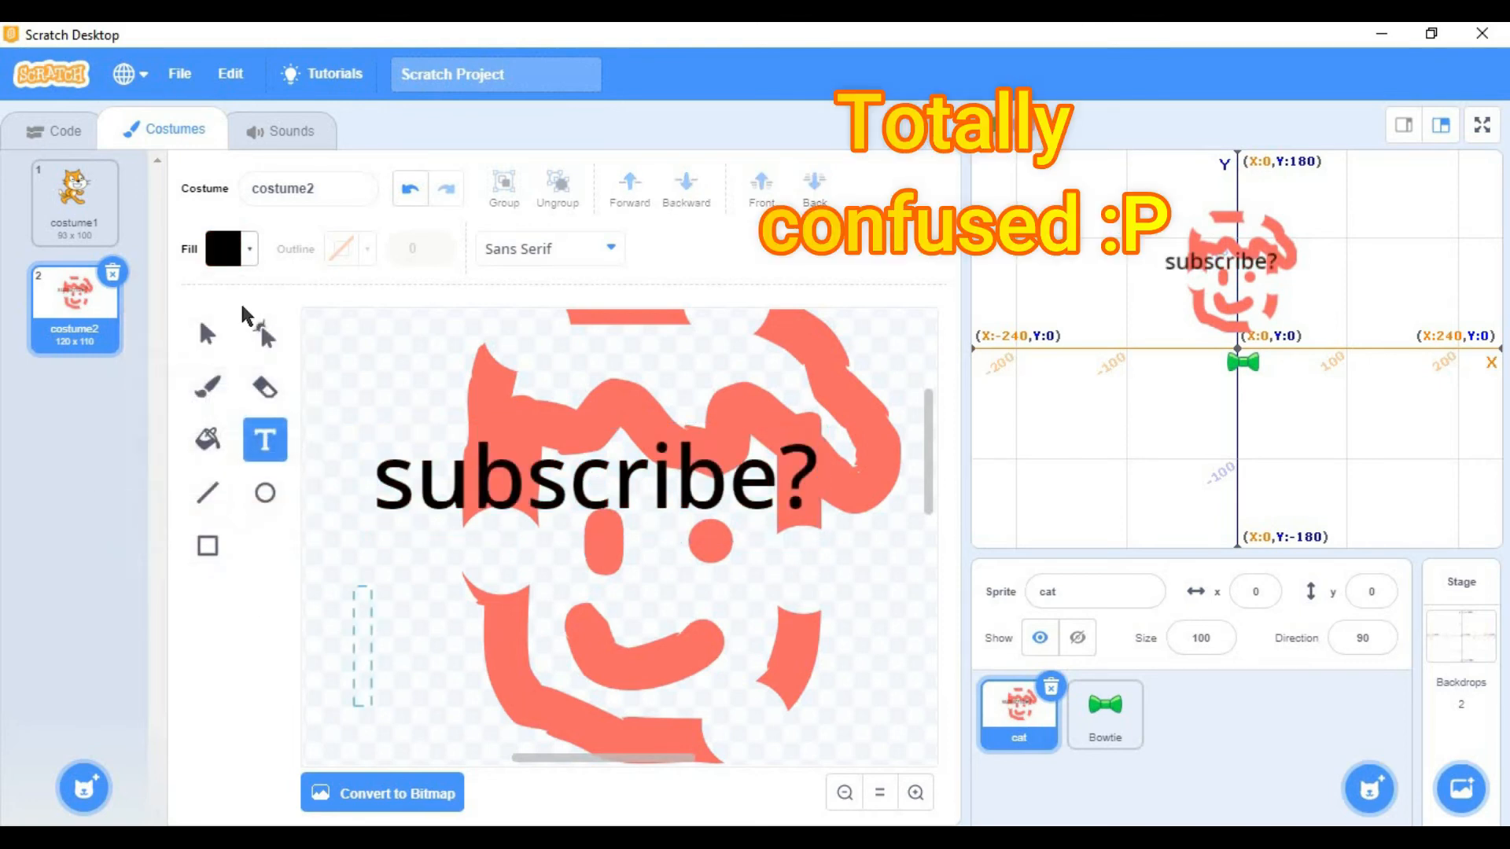
# Step: Delete the "subscribe?" text from the costume
pyautogui.click(208, 333)
pyautogui.click(391, 524)
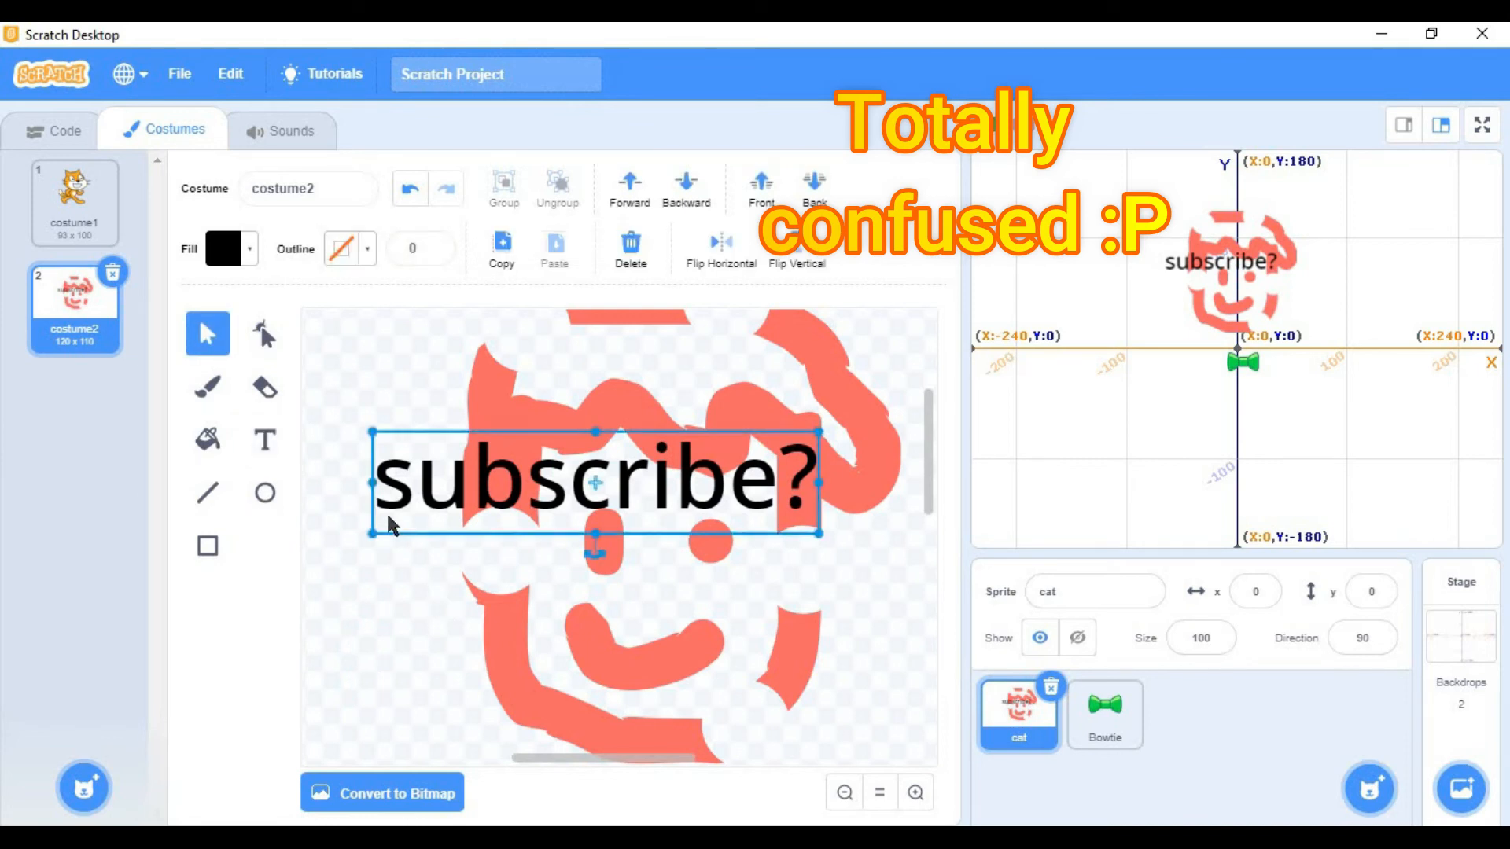
pyautogui.press('Delete')
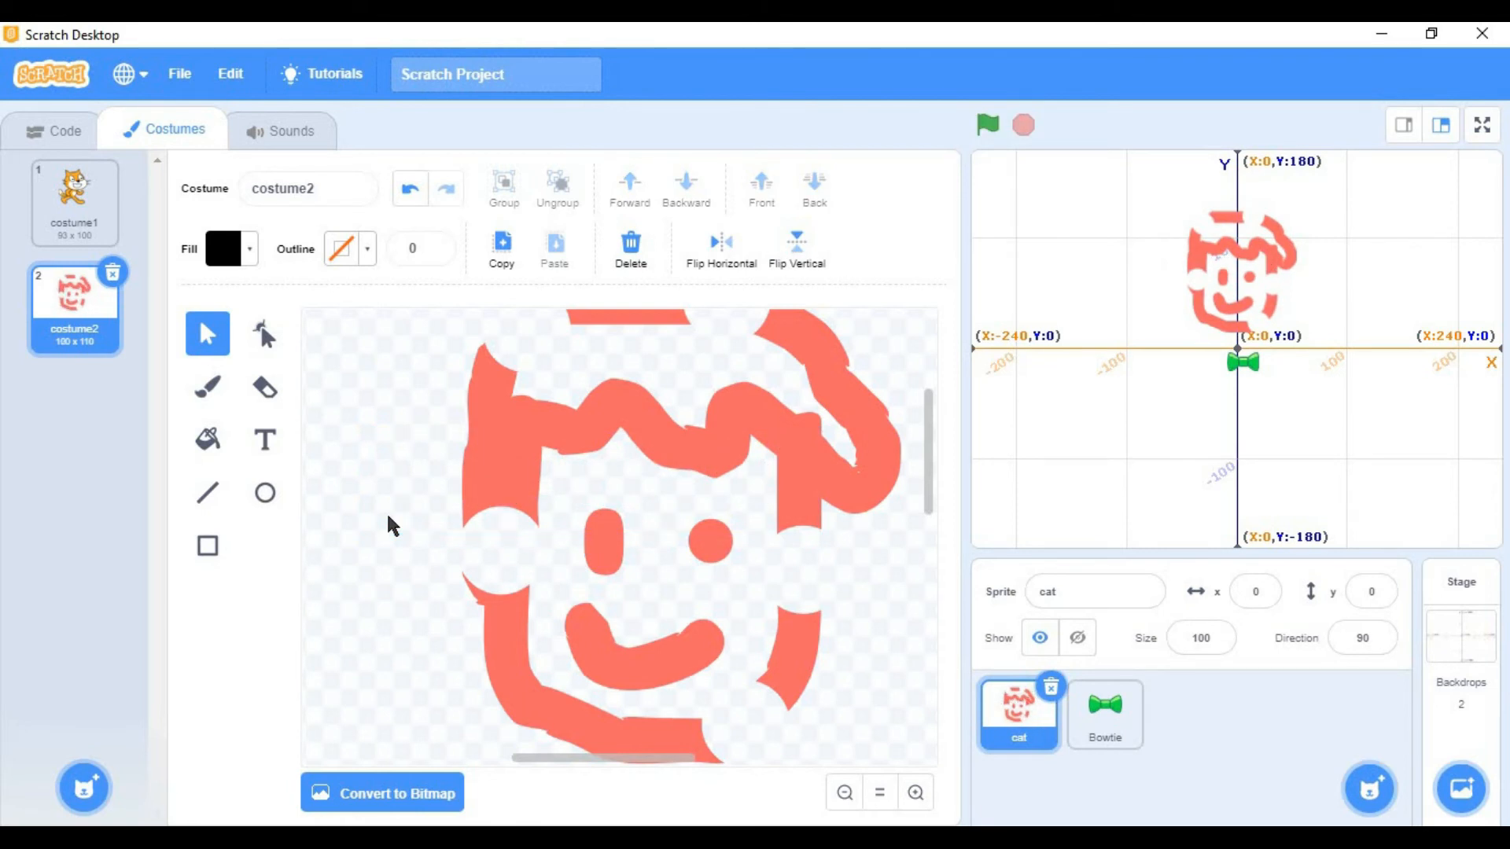
# Step: Add the black text "the boy" over the face, clearing the trial entry "urekjfd" first
pyautogui.click(264, 439)
pyautogui.click(336, 472)
pyautogui.write('urekjfd')
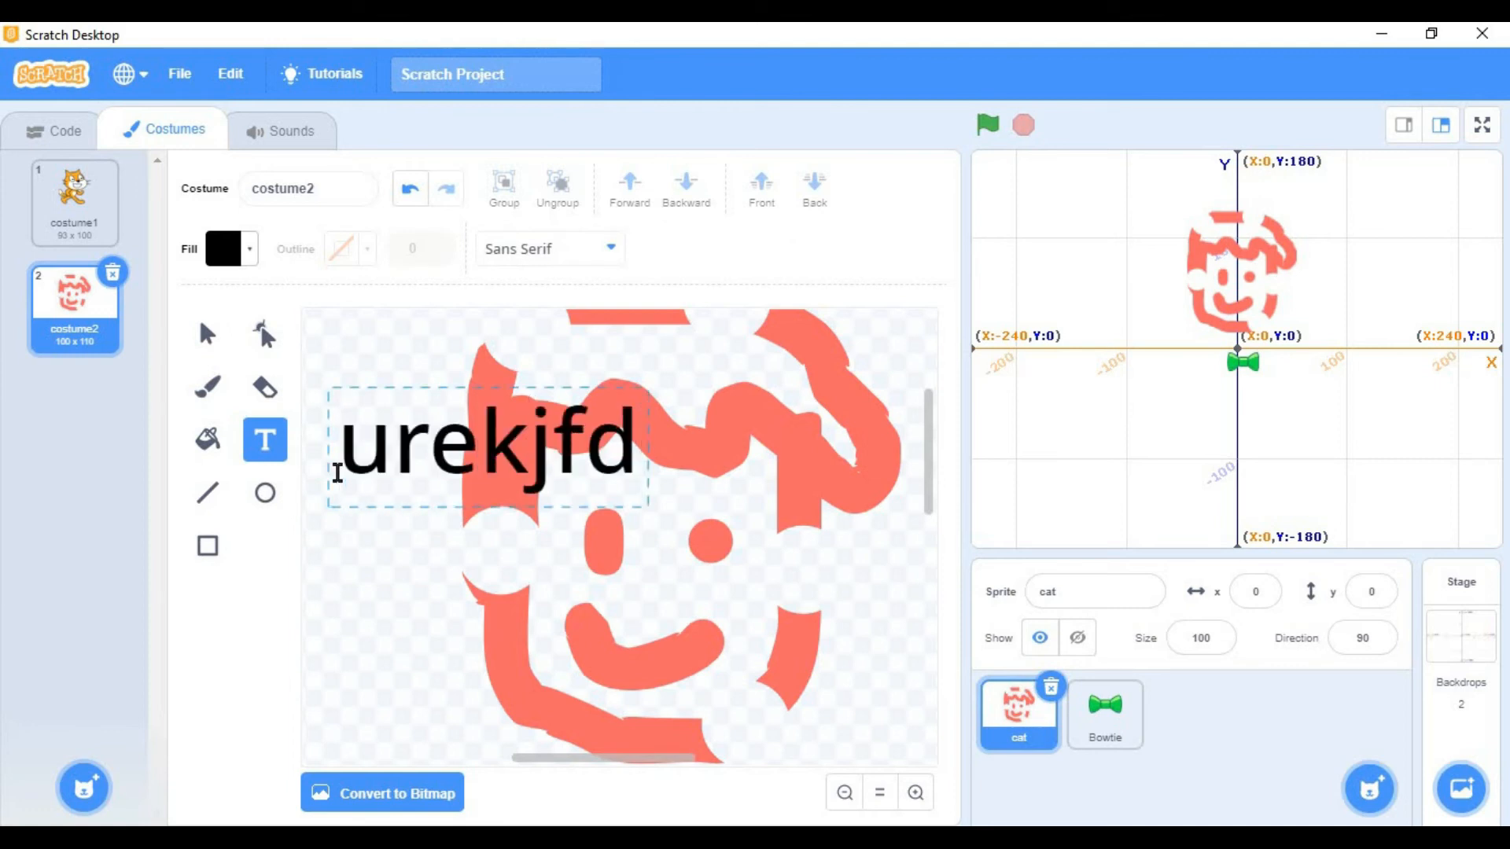
pyautogui.press('BackSpace')
pyautogui.press('BackSpace')
pyautogui.press('BackSpace')
pyautogui.press('BackSpace')
pyautogui.press('BackSpace')
pyautogui.press('BackSpace')
pyautogui.press('BackSpace')
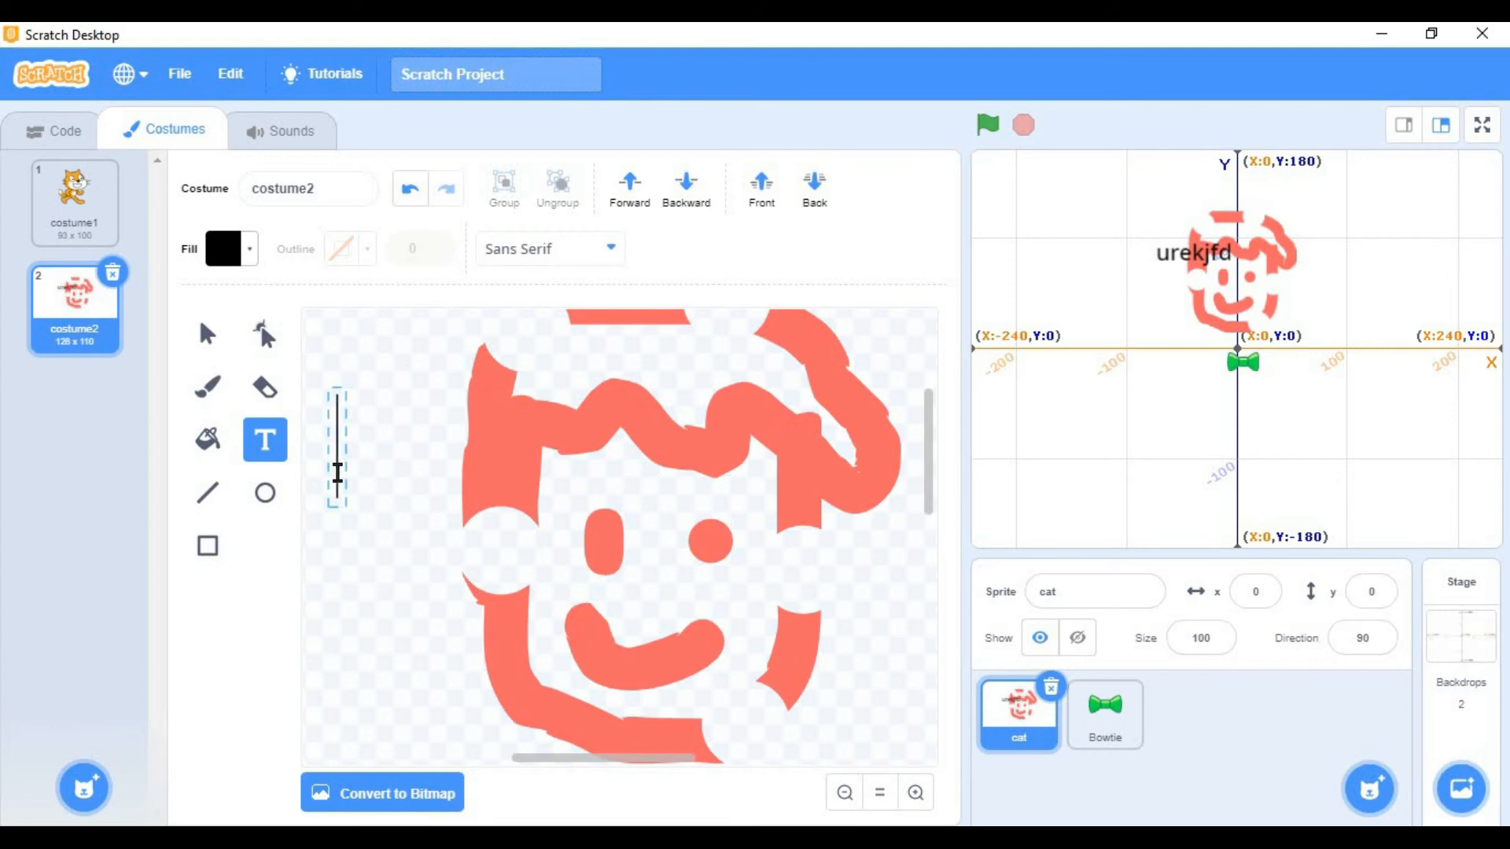
pyautogui.write('the boy')
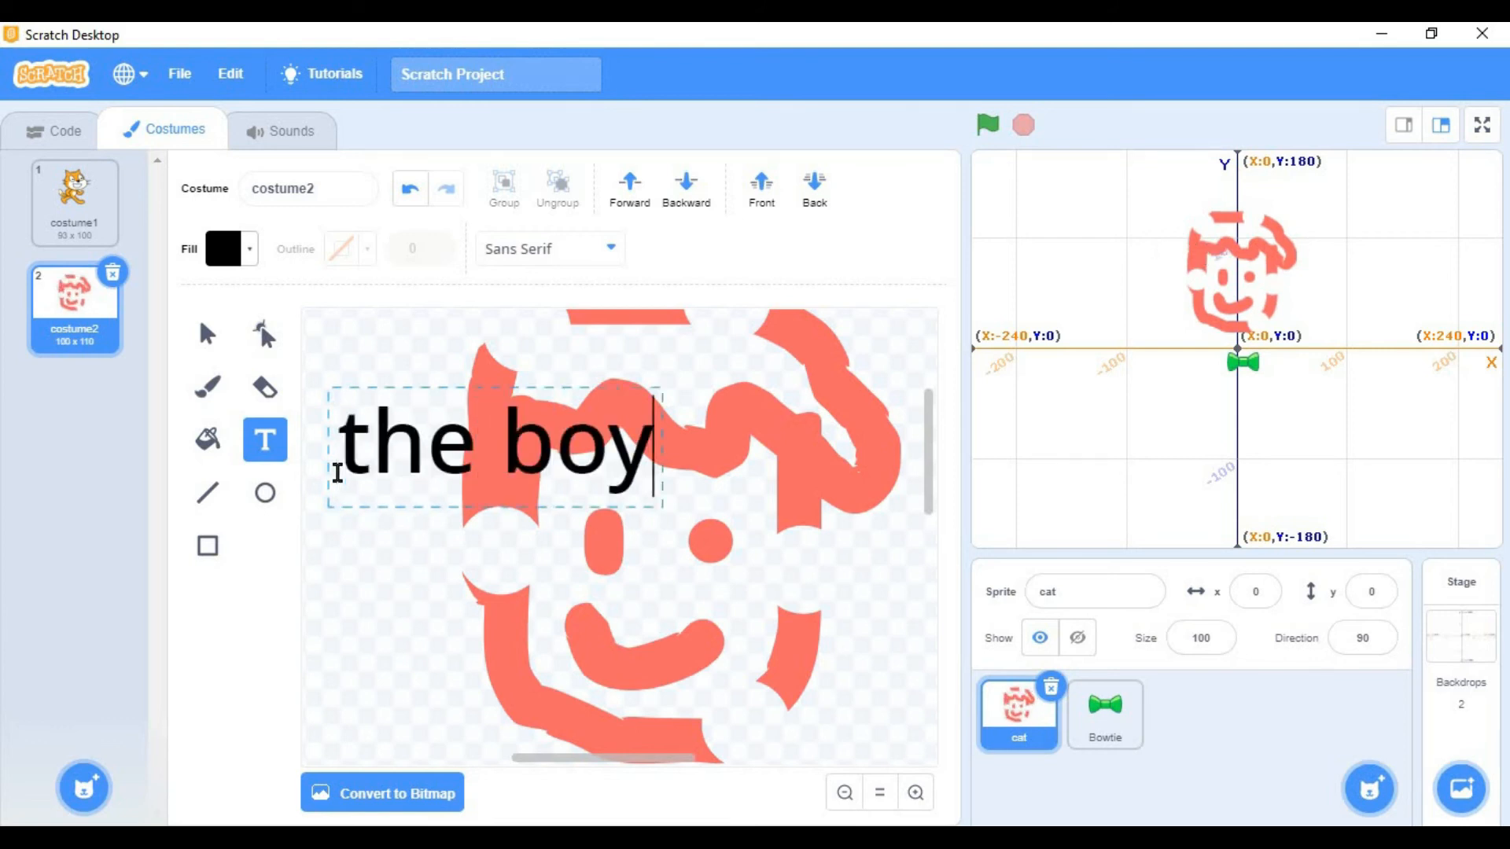
pyautogui.click(737, 596)
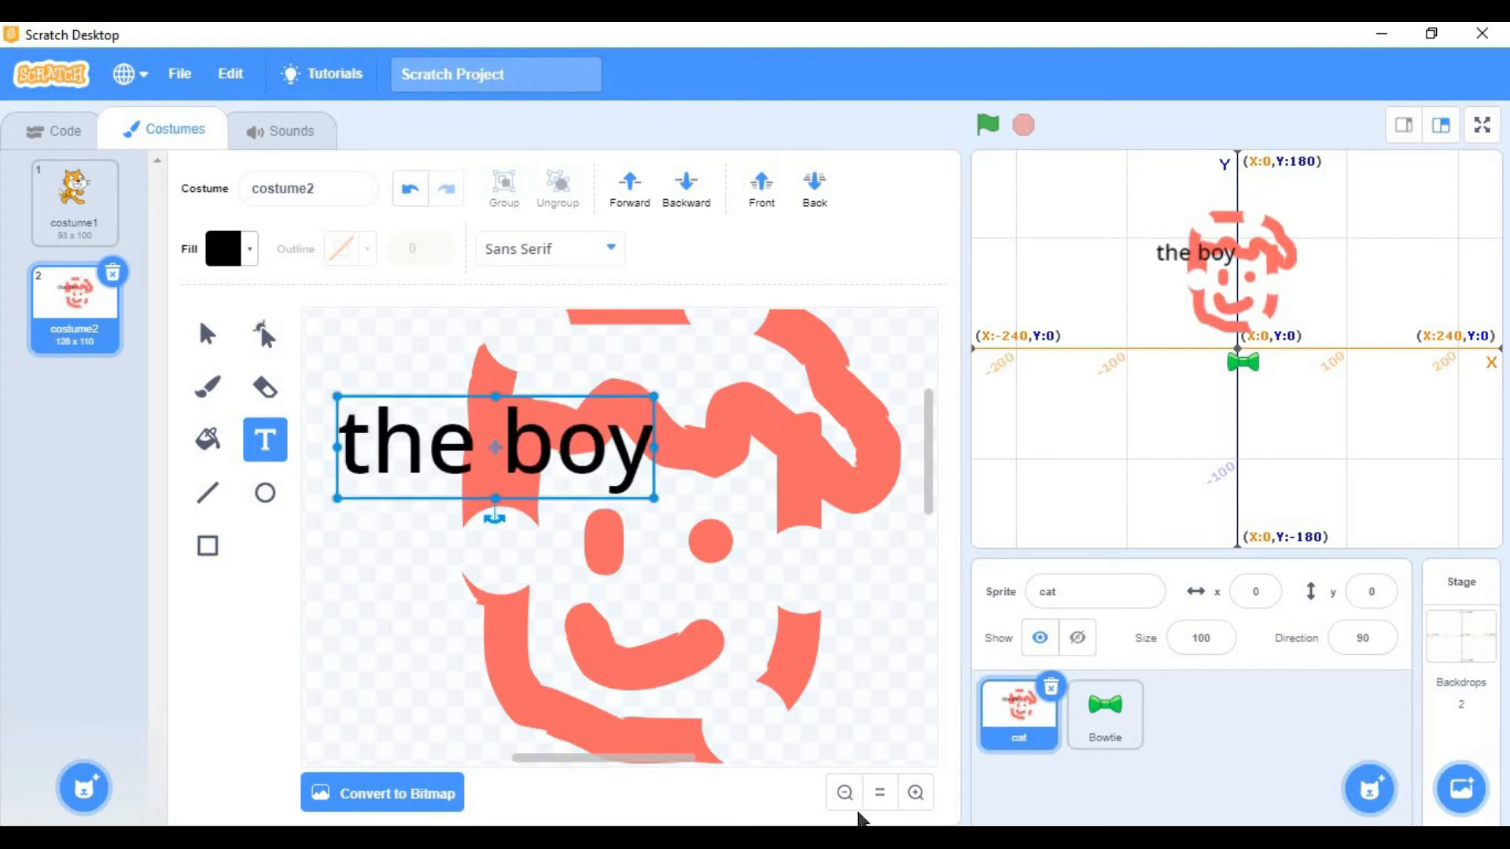
# Step: Move "the boy" text off the face to its upper left
pyautogui.click(845, 793)
pyautogui.moveTo(424, 465); pyautogui.dragTo(350, 387)
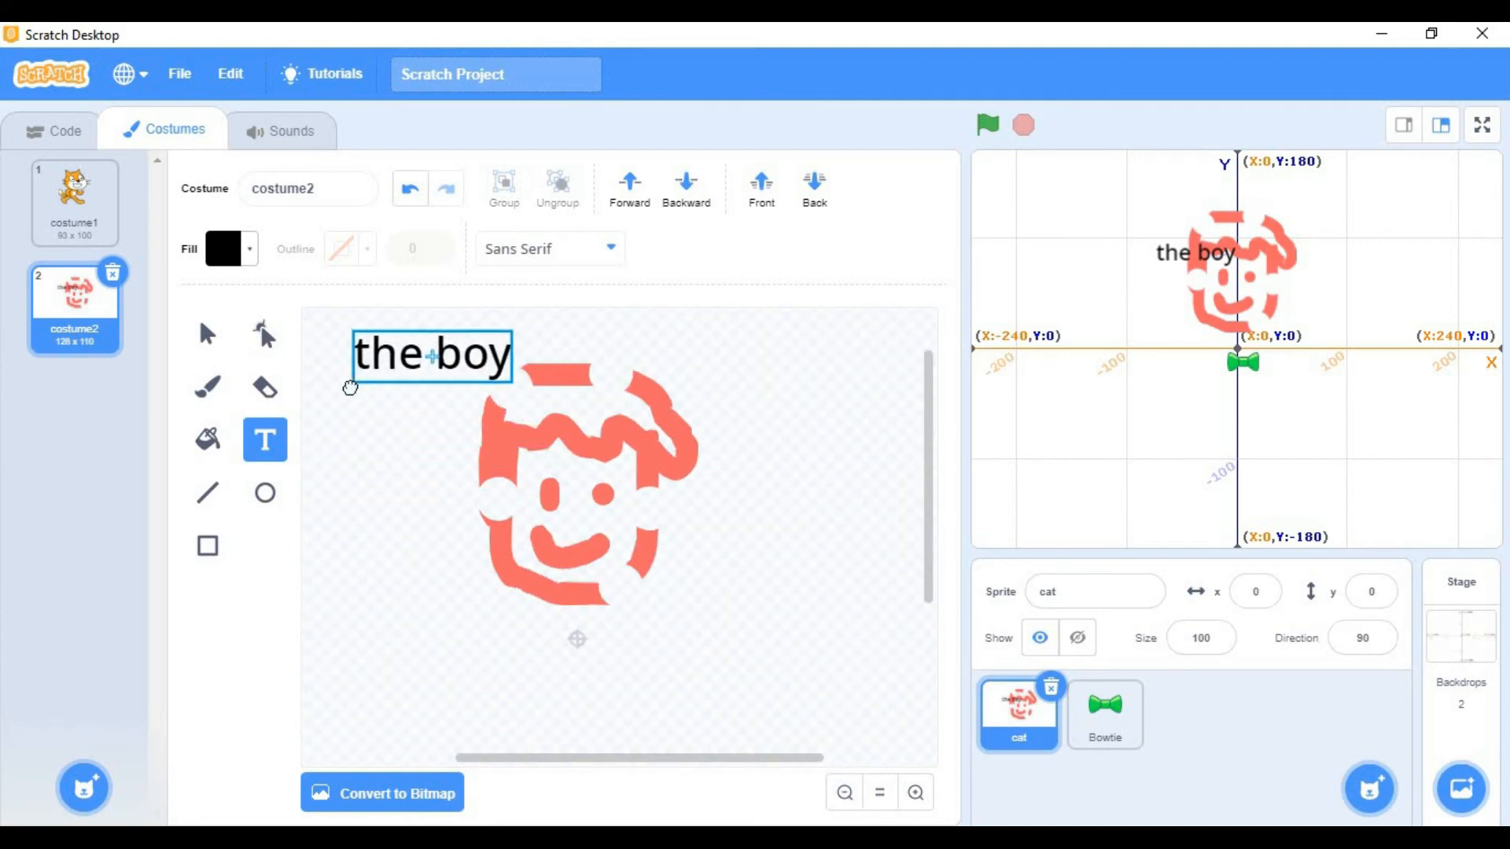
pyautogui.click(429, 523)
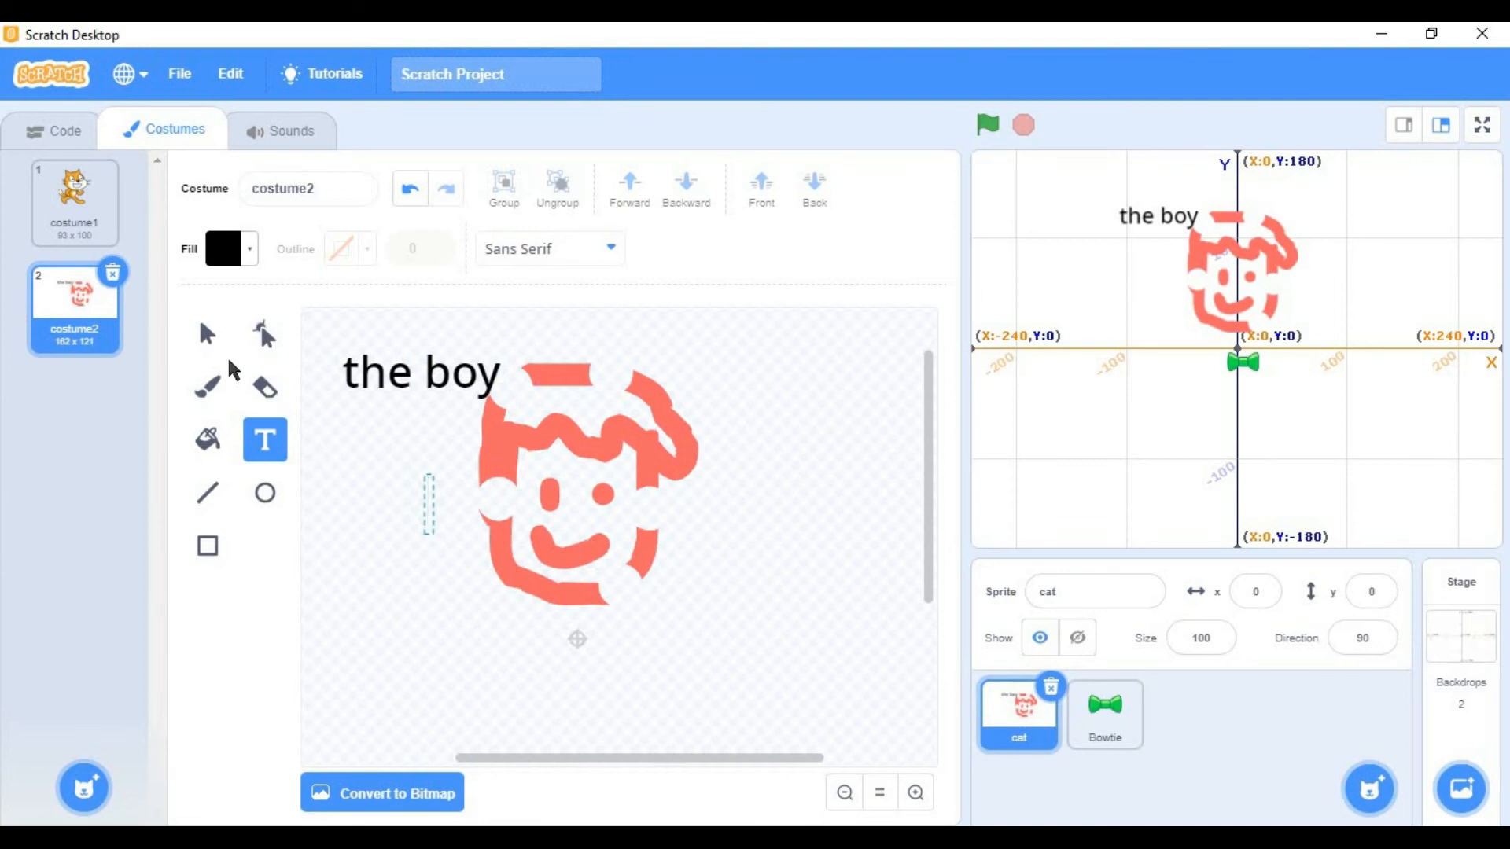
# Step: Thicken "the boy" text with a black outline of width 3
pyautogui.click(208, 334)
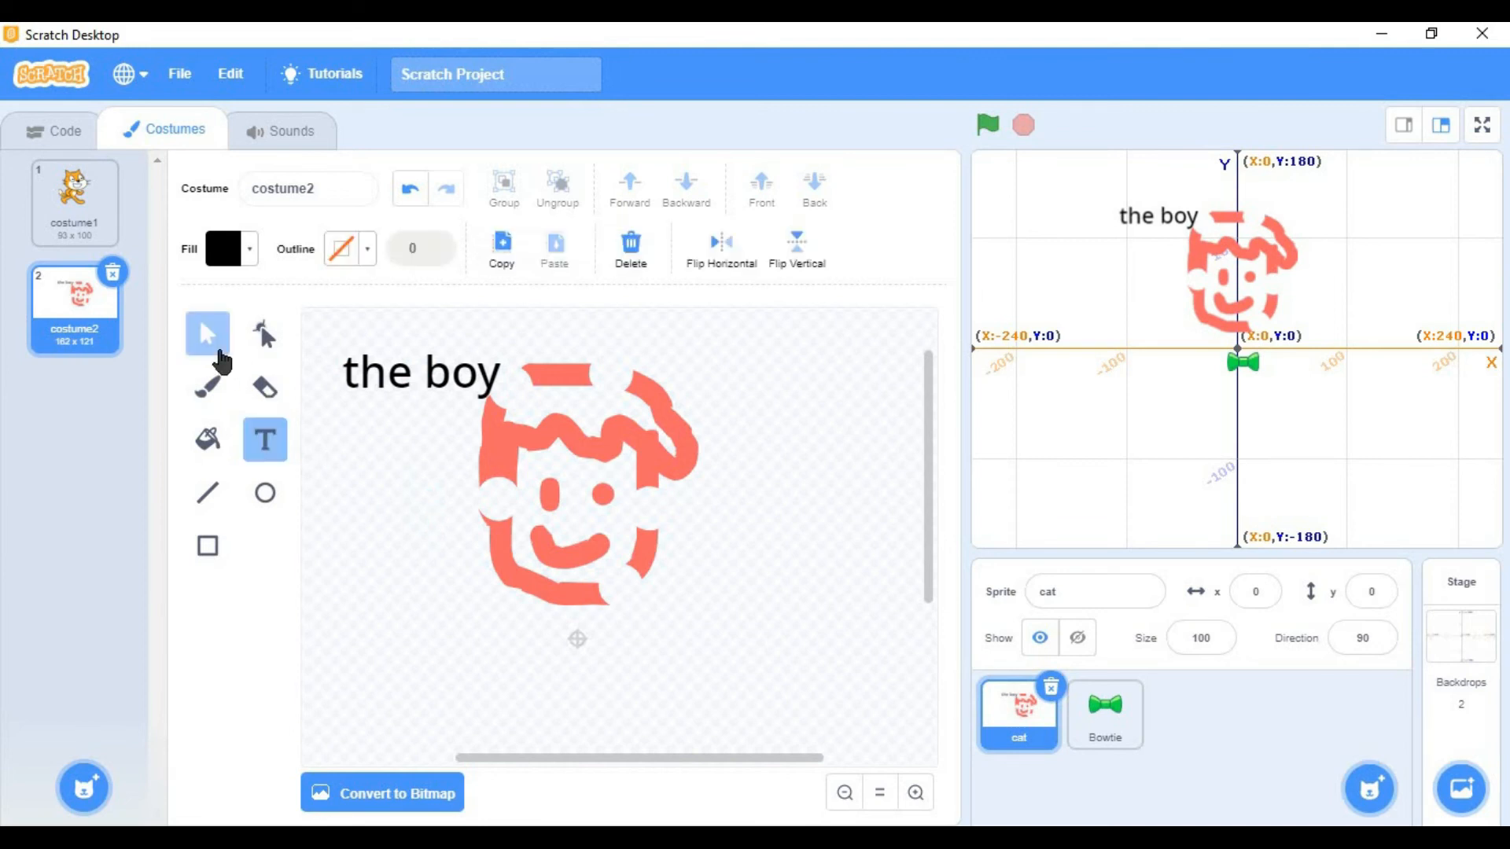
pyautogui.click(357, 384)
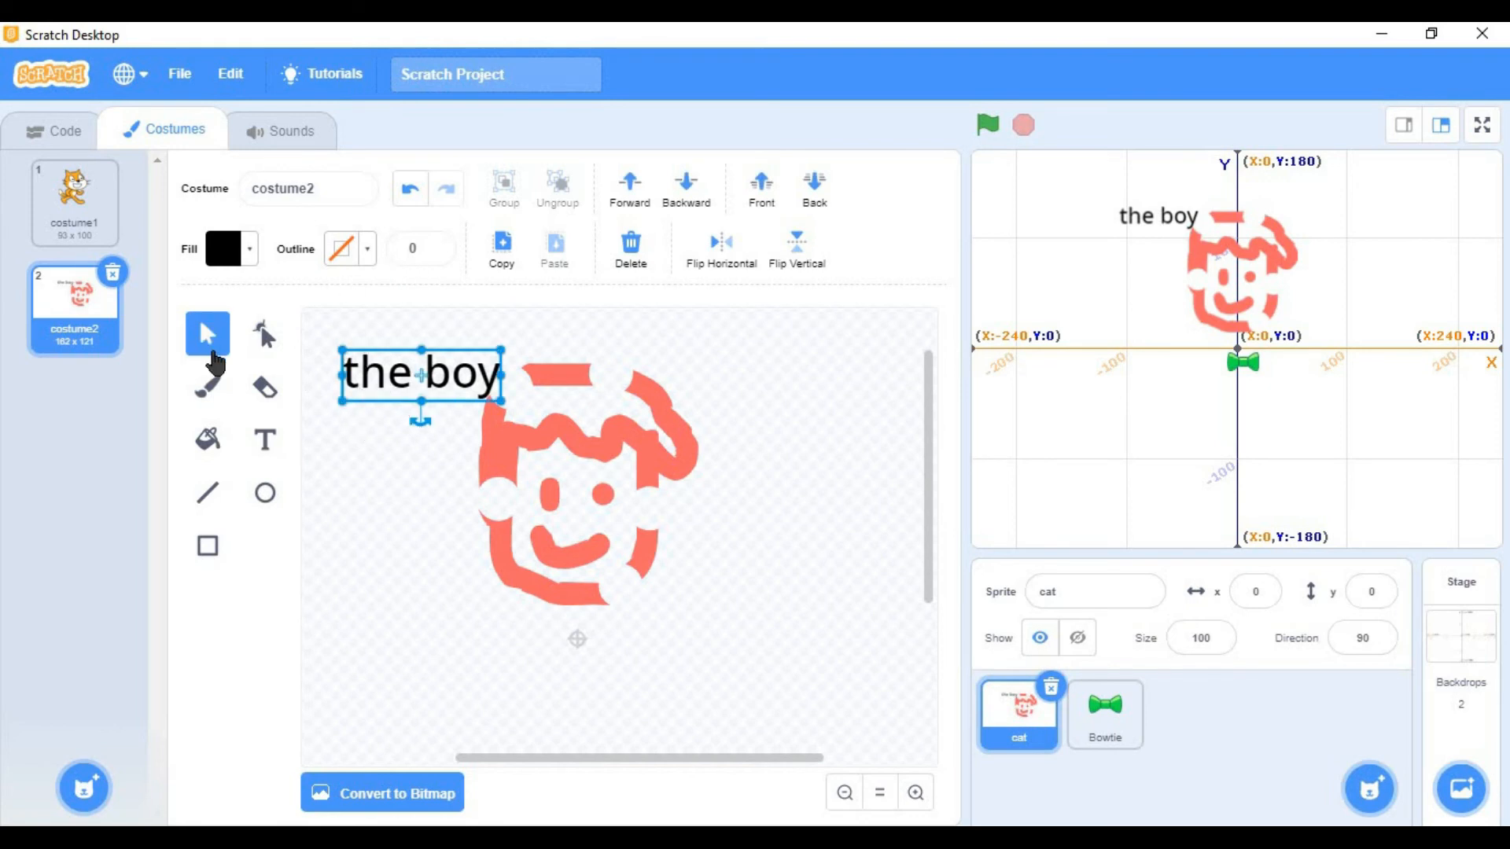
pyautogui.doubleClick(435, 247)
pyautogui.press('Up')
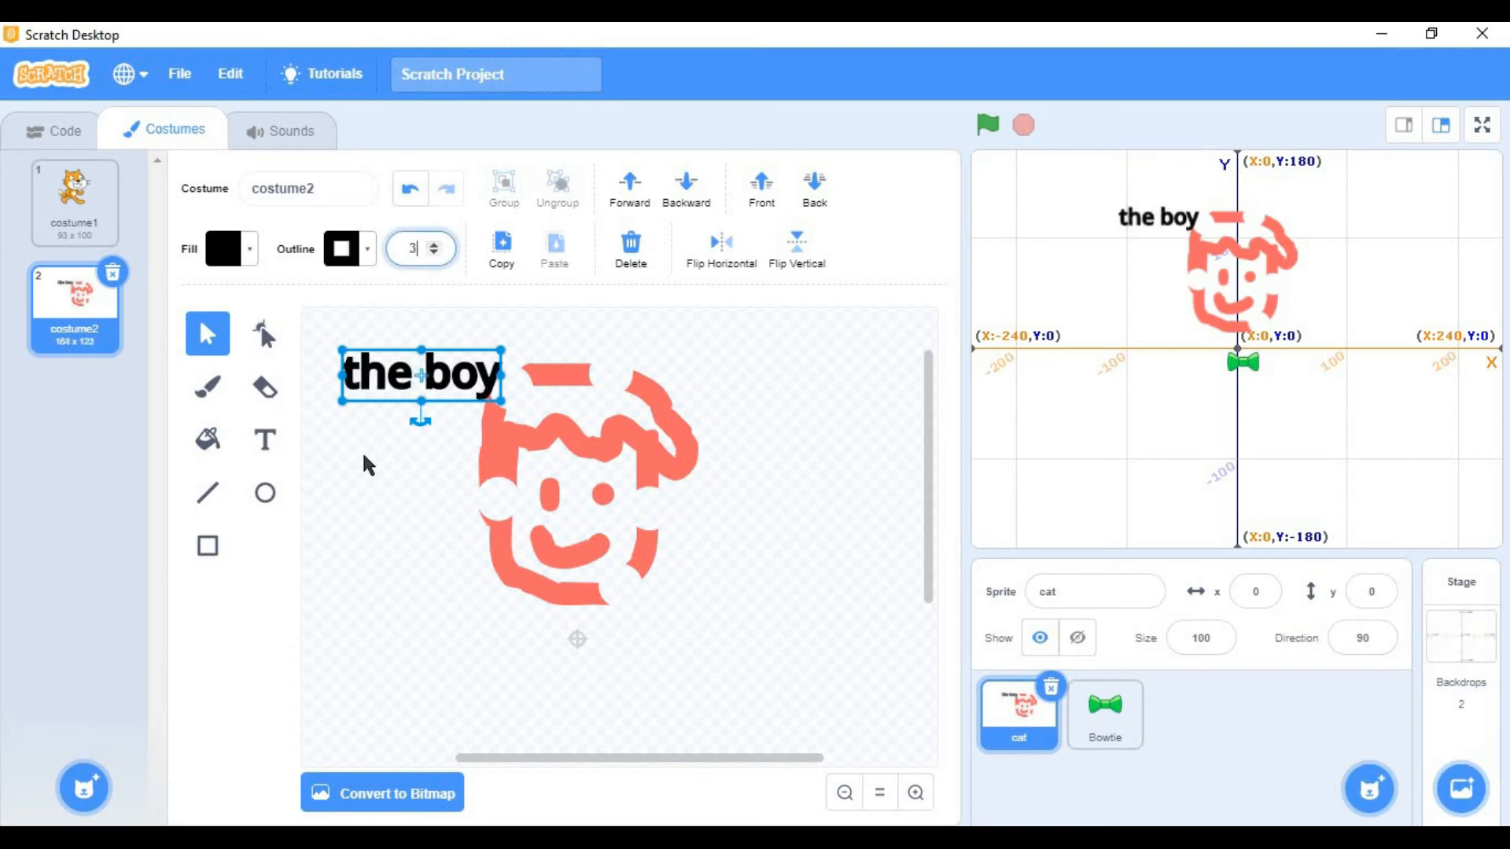
pyautogui.click(364, 456)
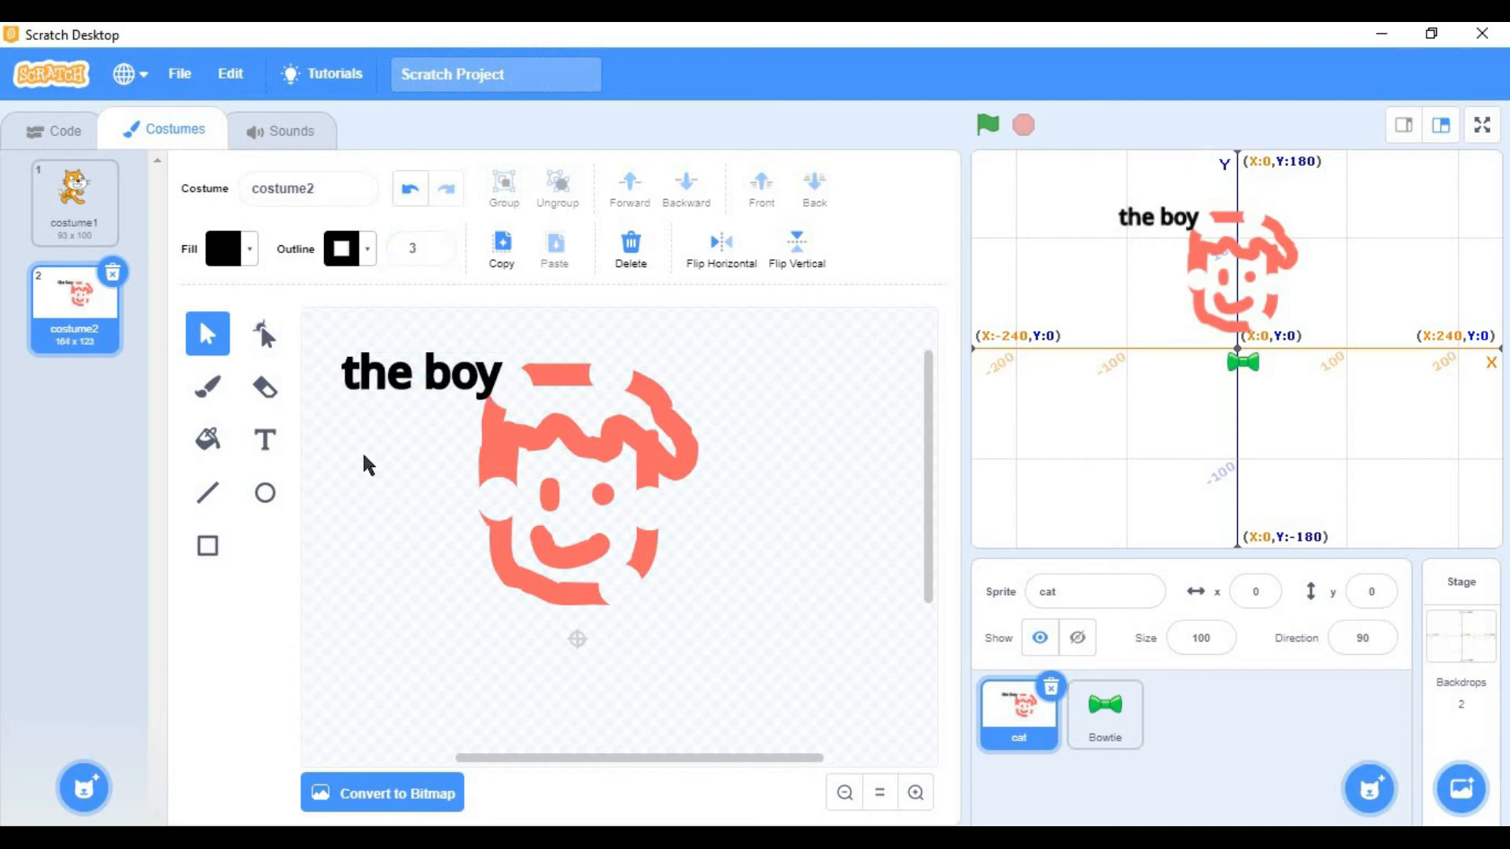
# Step: Try the Marker font on "the boy" text
pyautogui.click(267, 444)
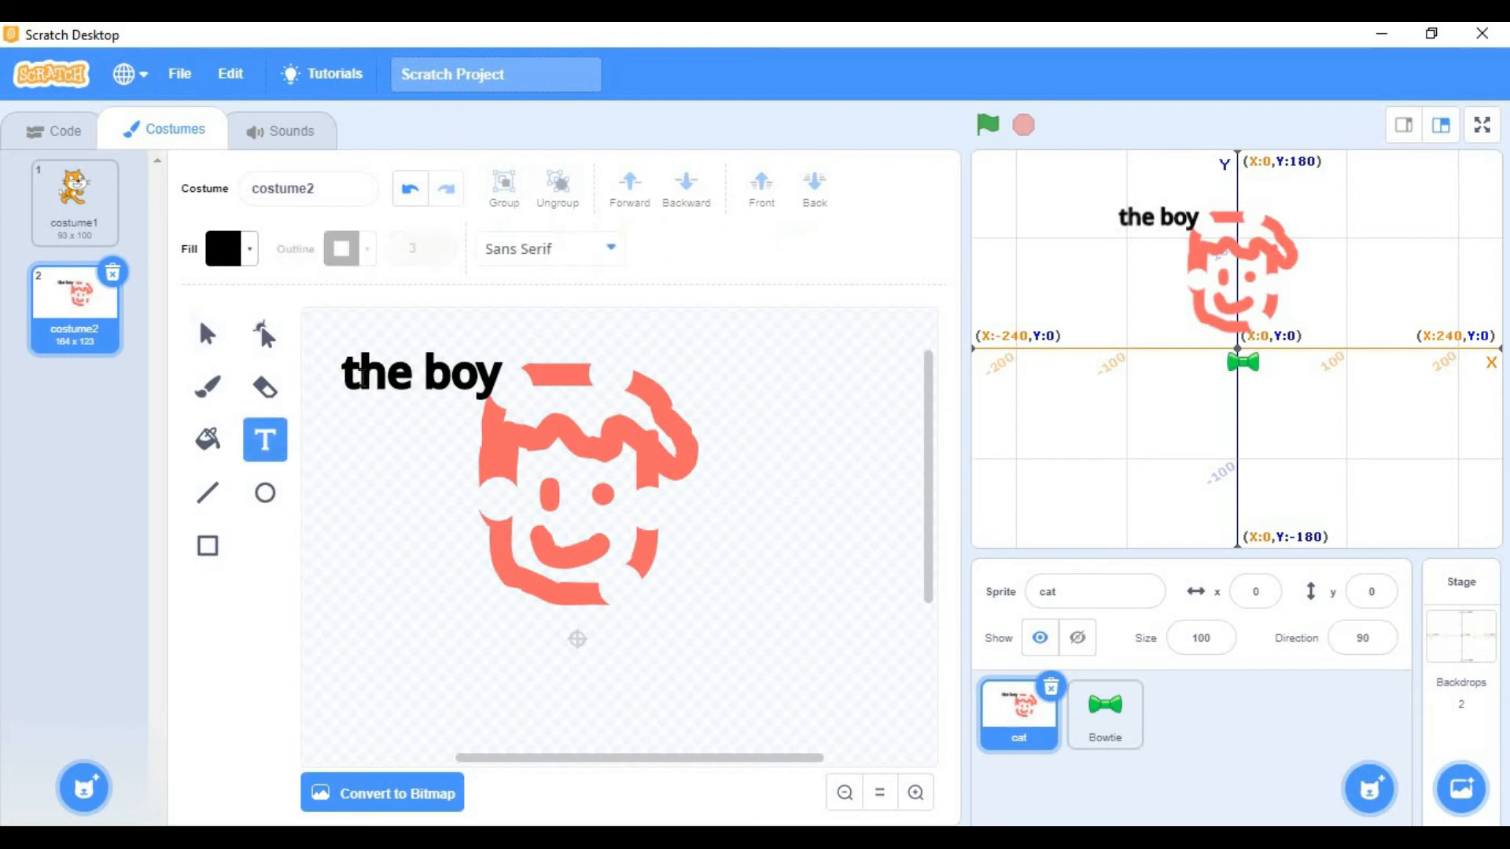
pyautogui.click(612, 250)
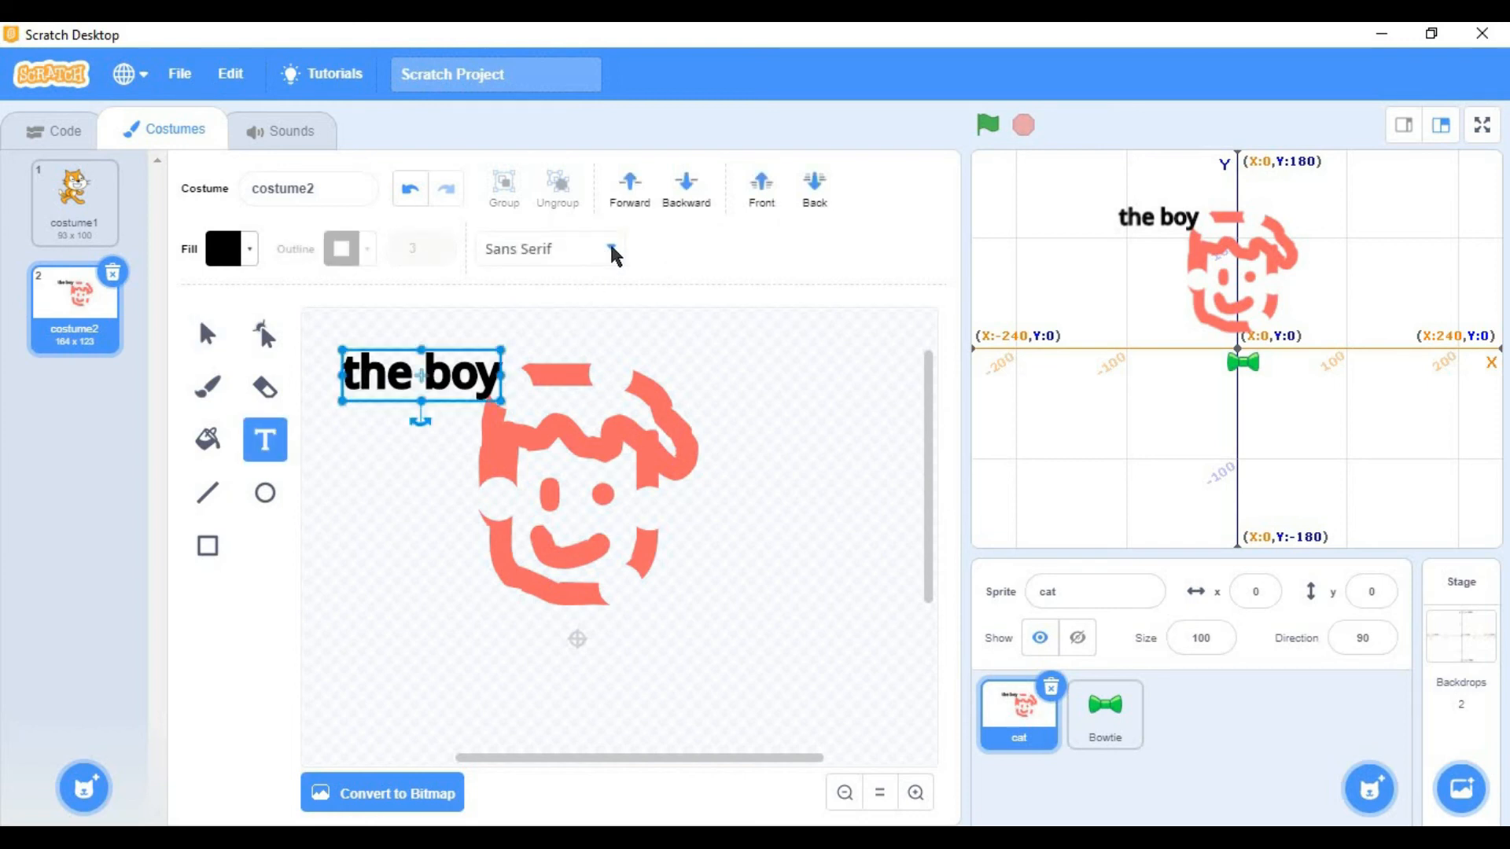
pyautogui.click(612, 250)
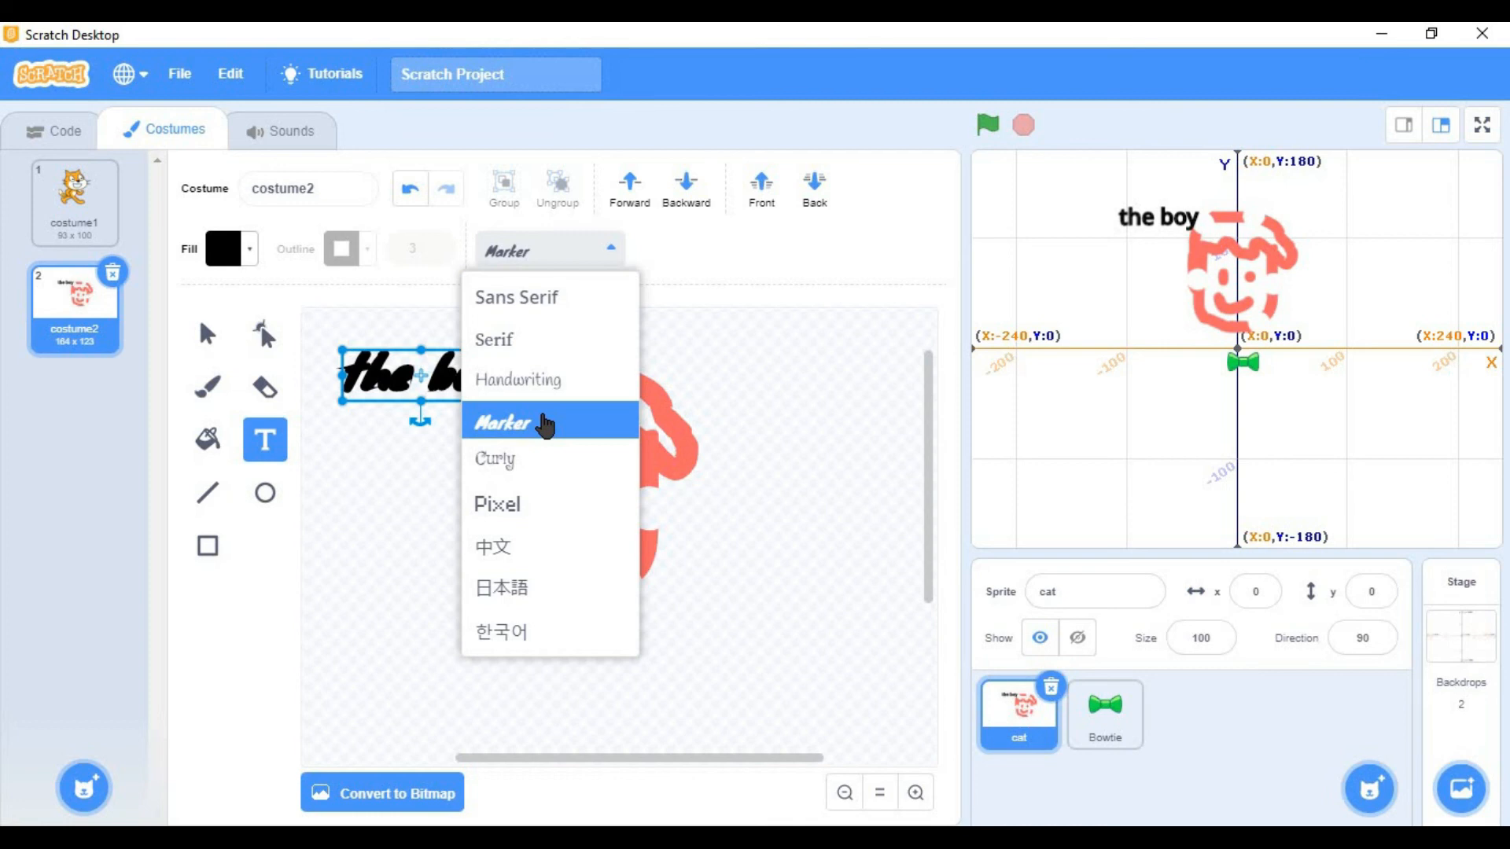
pyautogui.click(746, 487)
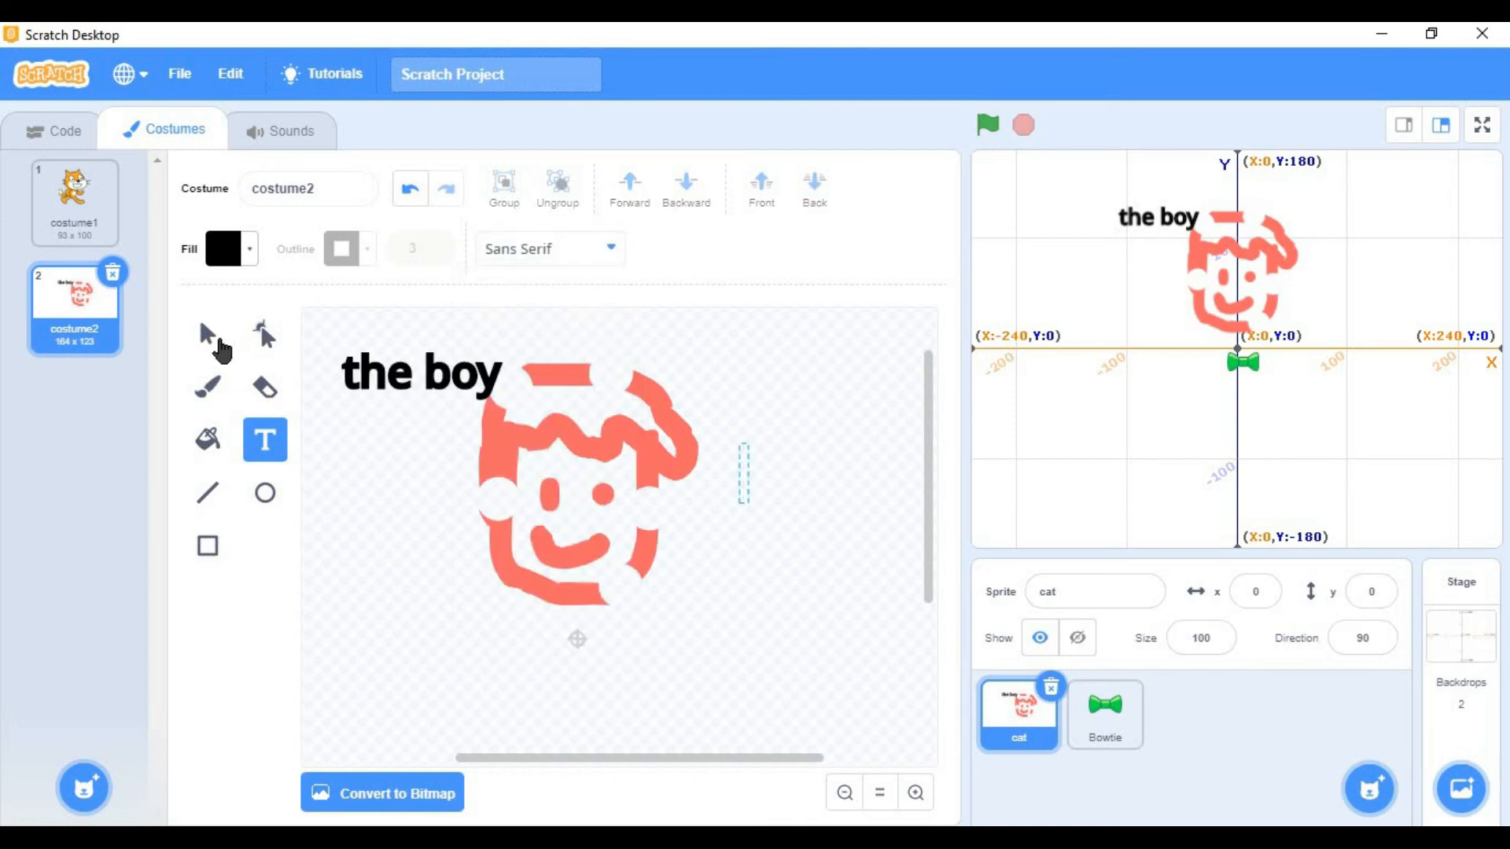
# Step: Move "the boy" text below the face, slightly left of the costume centre
pyautogui.click(209, 337)
pyautogui.click(347, 380)
pyautogui.moveTo(350, 386); pyautogui.dragTo(352, 395)
pyautogui.moveTo(391, 792); pyautogui.dragTo(388, 669)
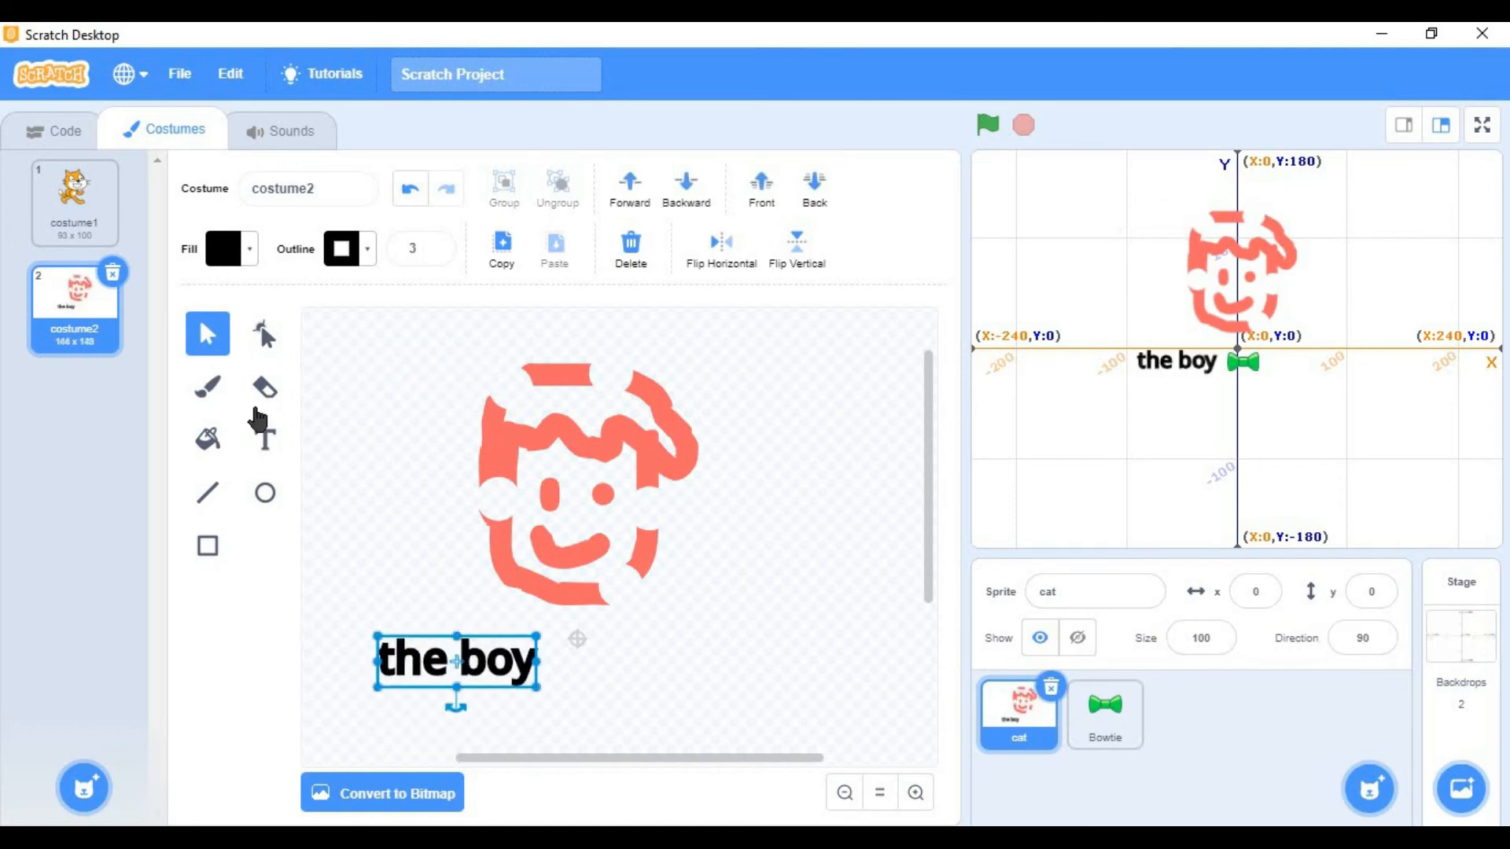
# Step: Try other fonts, including 日本語, on "the boy" text
pyautogui.click(264, 439)
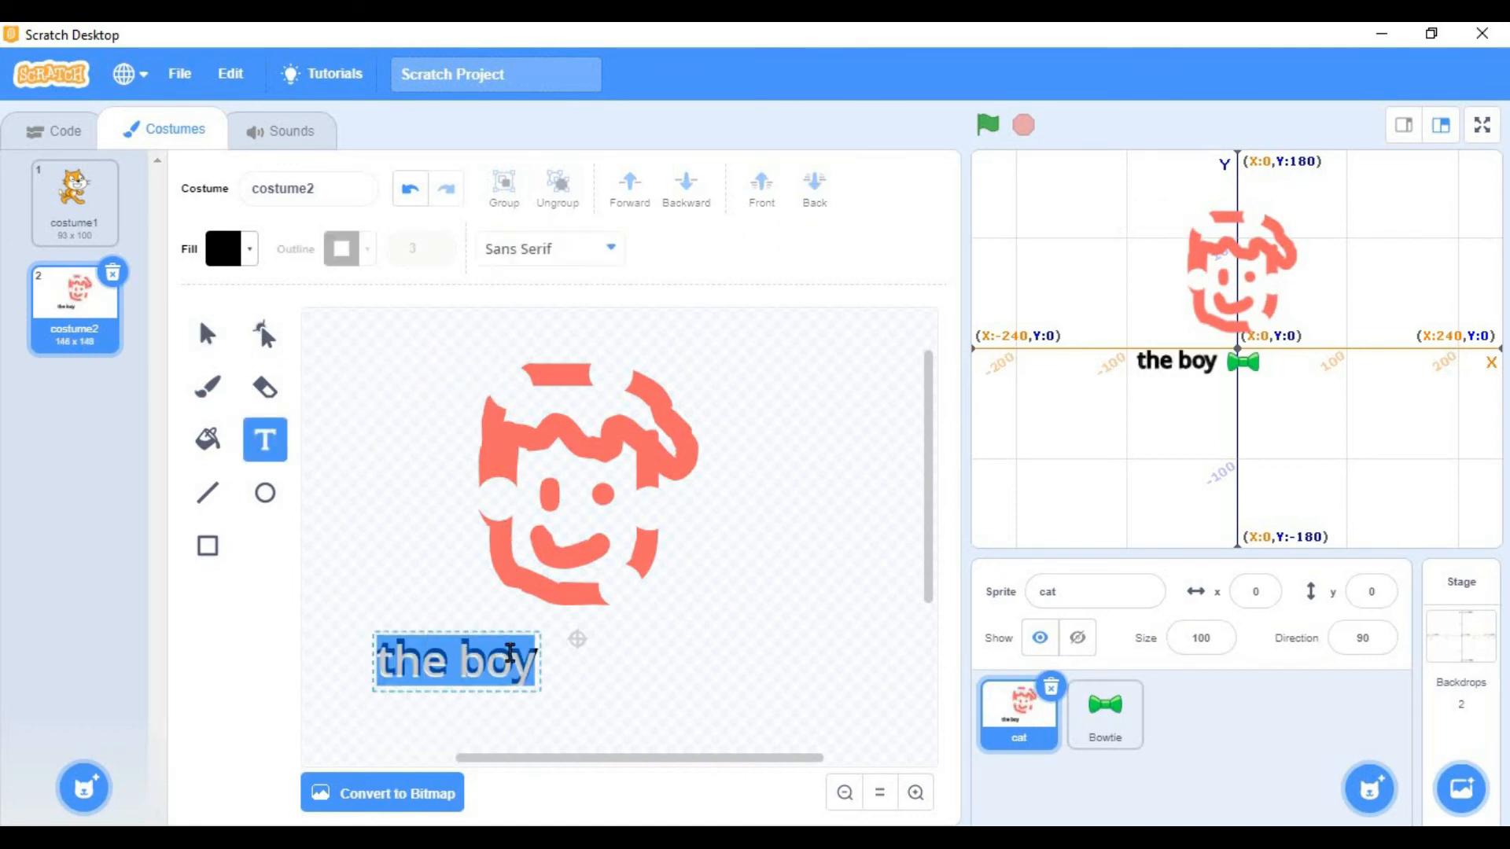
pyautogui.click(611, 247)
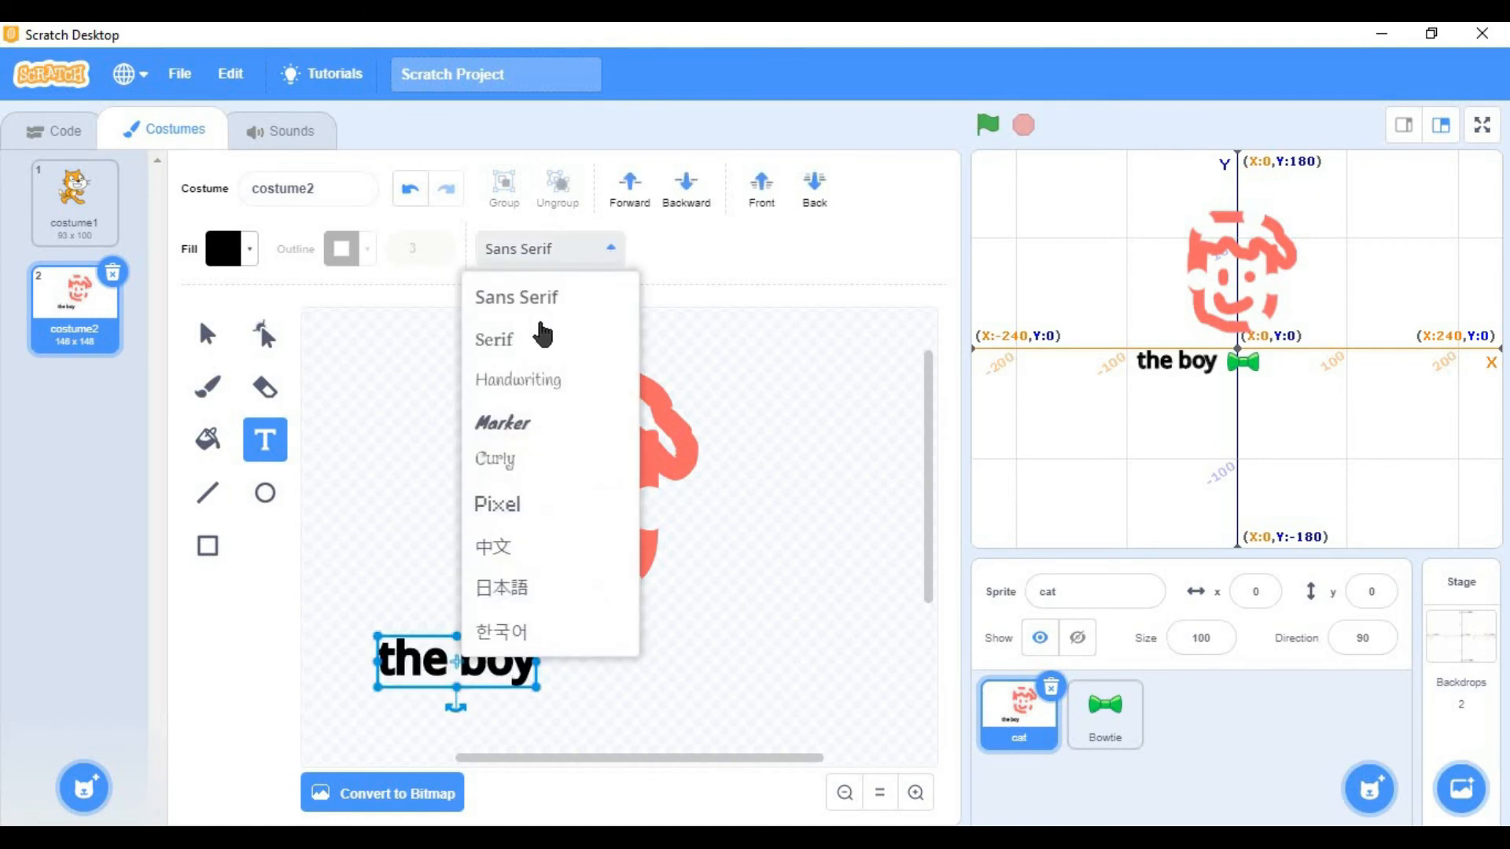
pyautogui.click(540, 341)
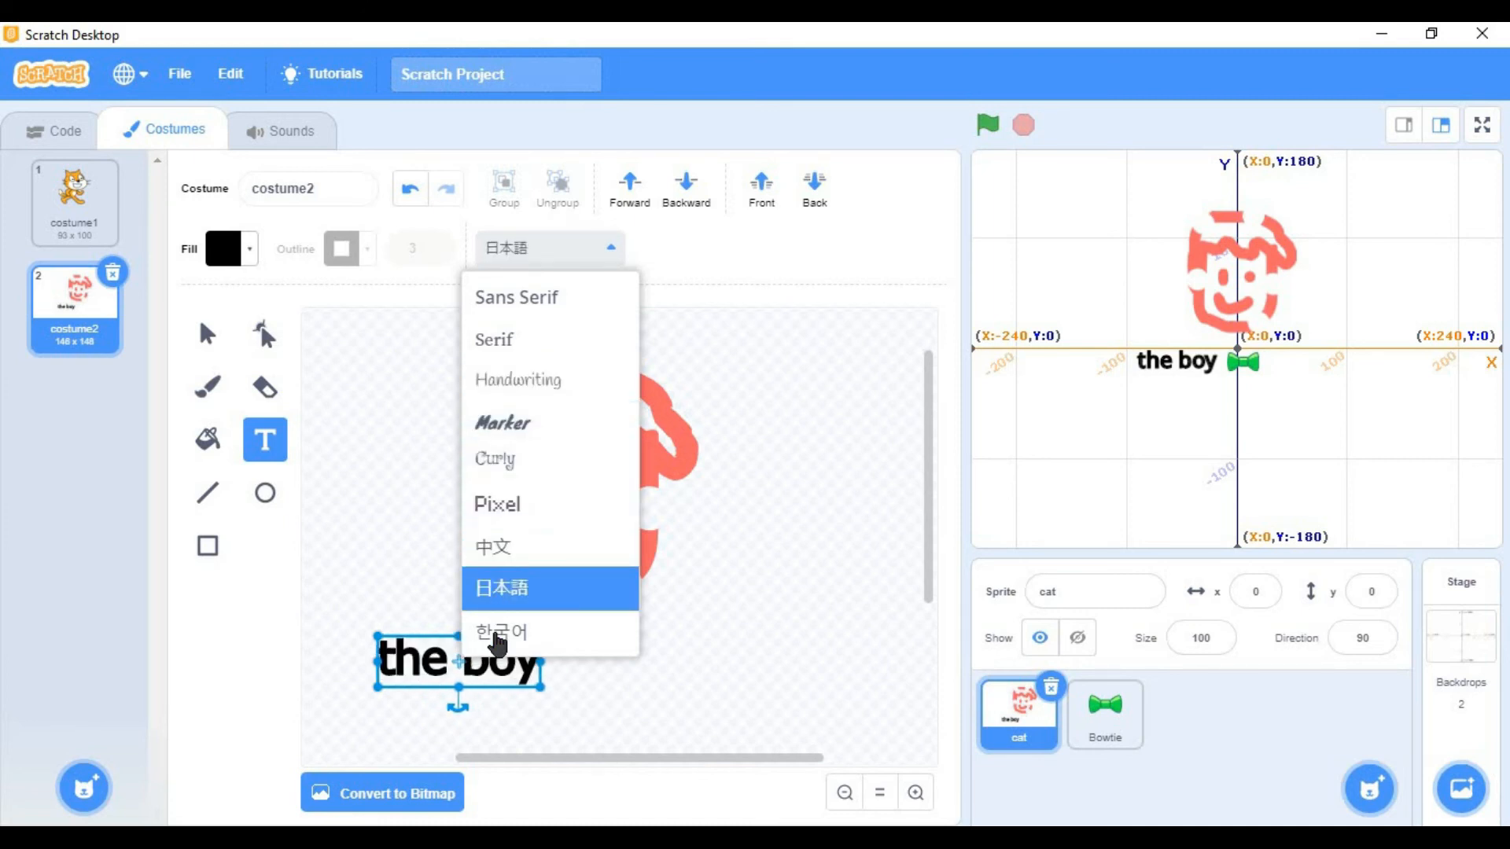
pyautogui.click(437, 583)
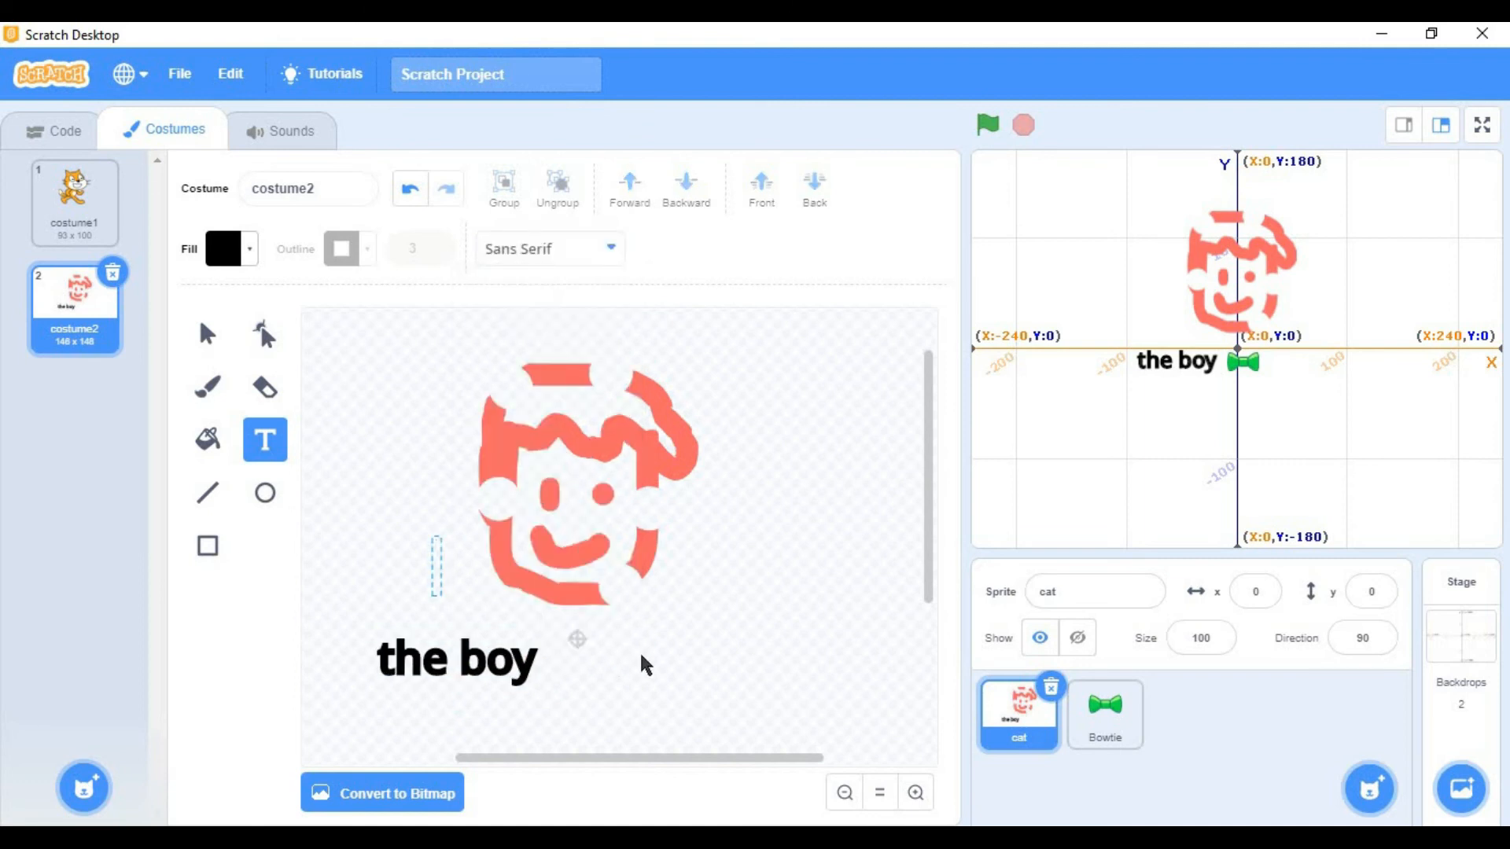
# Step: Move "the boy" text above and to the right of the face
pyautogui.click(193, 354)
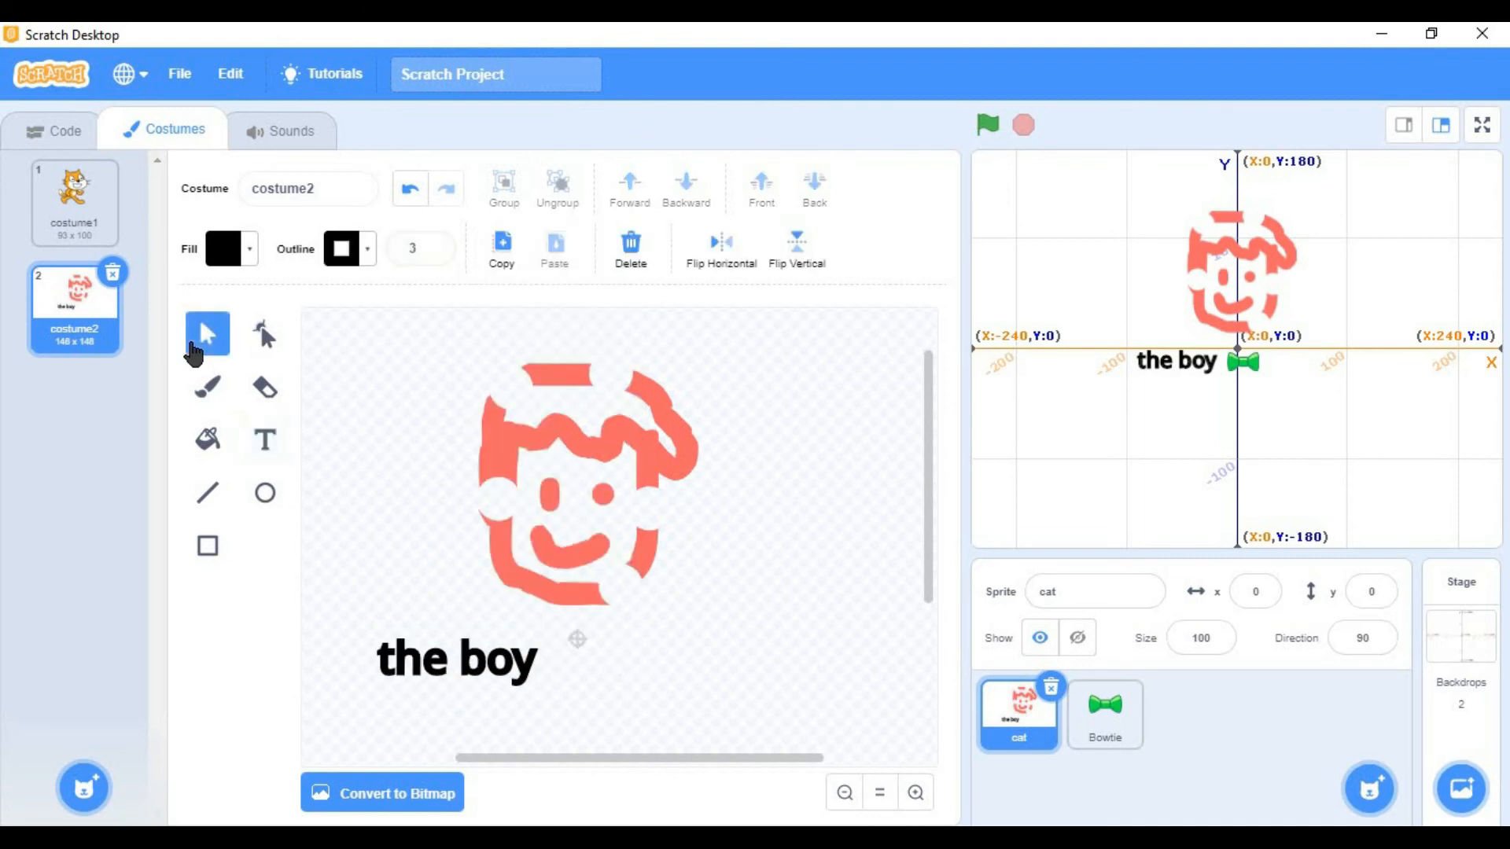
pyautogui.moveTo(469, 661); pyautogui.dragTo(847, 342)
pyautogui.click(854, 431)
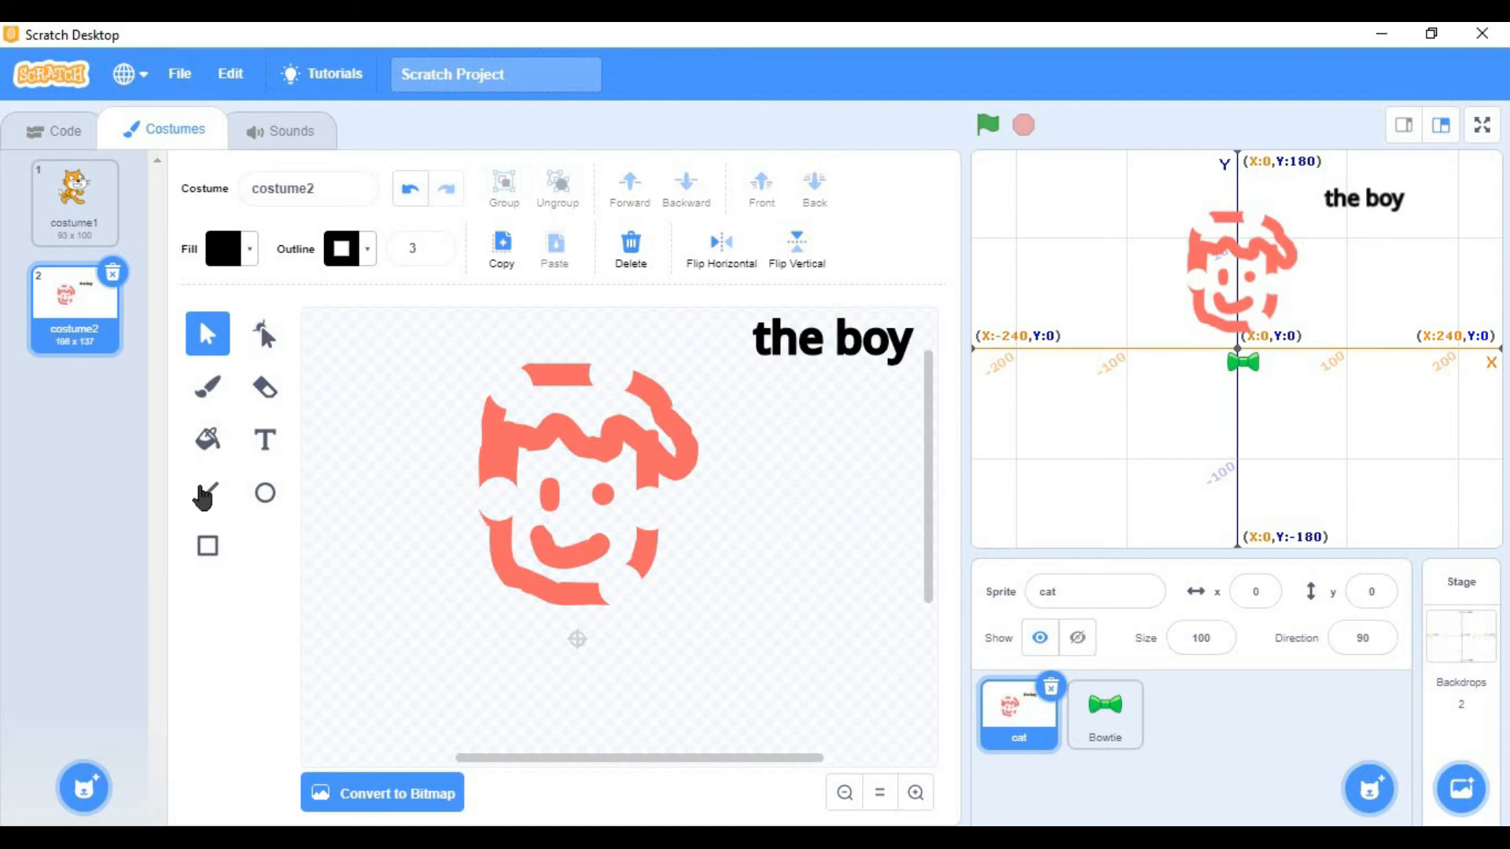
# Step: Draw straight black lines of width 3 around the face: two to its left, a crossing pair to its right, one slanted below right
pyautogui.click(204, 494)
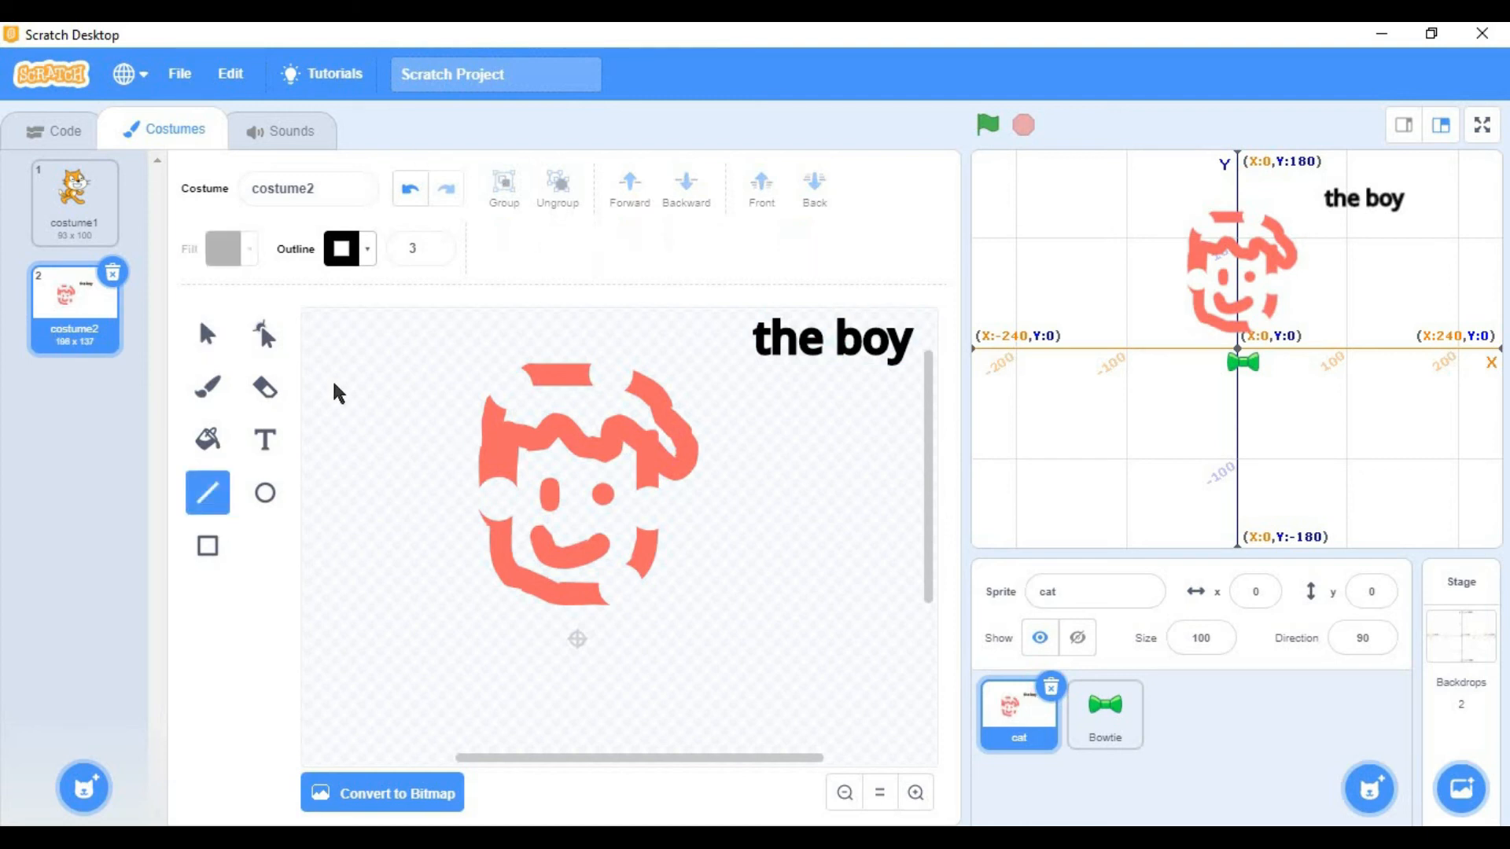
pyautogui.moveTo(364, 385); pyautogui.dragTo(467, 557)
pyautogui.moveTo(482, 435); pyautogui.dragTo(393, 534)
pyautogui.moveTo(450, 583); pyautogui.dragTo(439, 398)
pyautogui.moveTo(714, 614); pyautogui.dragTo(605, 704)
pyautogui.moveTo(689, 421); pyautogui.dragTo(798, 640)
pyautogui.moveTo(792, 463); pyautogui.dragTo(692, 574)
# Step: Draw a stick body below the face with straight lines for the torso, arms and legs
pyautogui.moveTo(551, 607); pyautogui.dragTo(534, 761)
pyautogui.moveTo(548, 643); pyautogui.dragTo(427, 675)
pyautogui.moveTo(549, 642); pyautogui.dragTo(617, 681)
pyautogui.moveTo(539, 726); pyautogui.dragTo(697, 818)
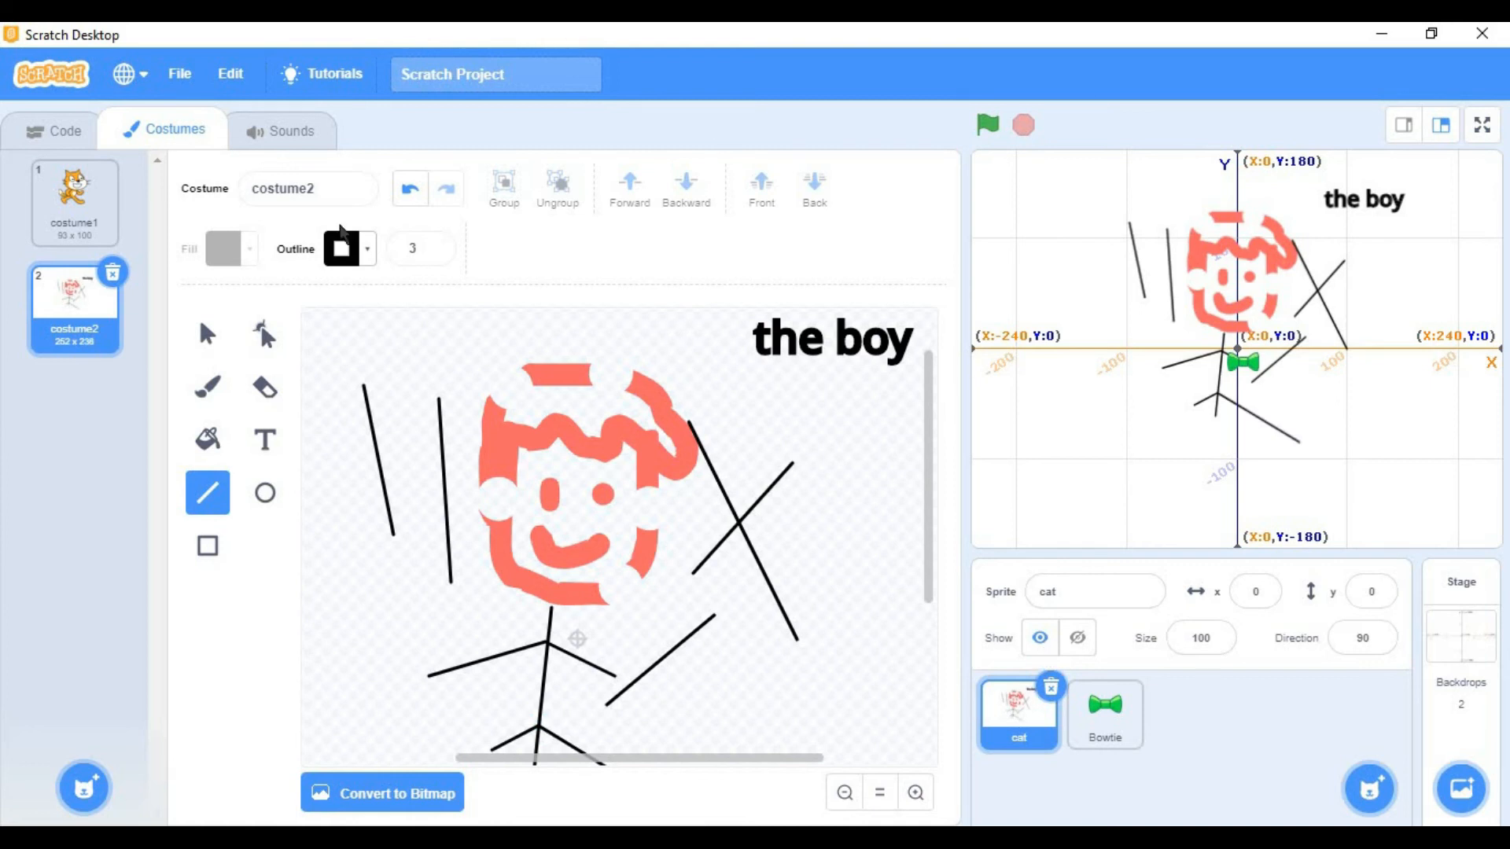
# Step: Reshape the slanted line beside the stick body by lowering its right end and bending its middle downward into a curve
pyautogui.click(267, 334)
pyautogui.click(666, 658)
pyautogui.moveTo(711, 615); pyautogui.dragTo(545, 681)
pyautogui.moveTo(554, 740); pyautogui.dragTo(681, 670)
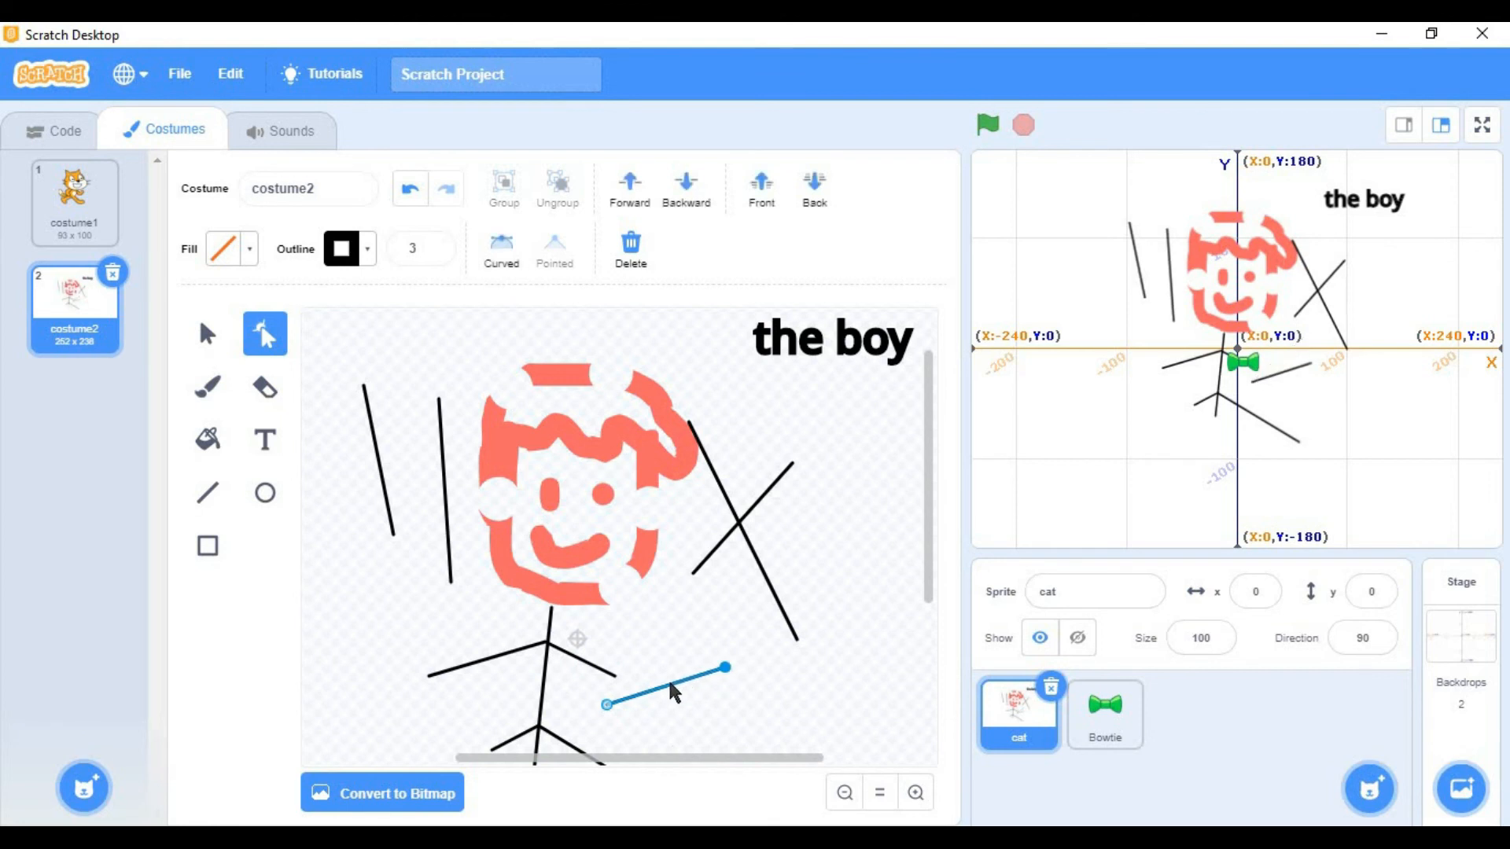
pyautogui.click(665, 686)
pyautogui.moveTo(677, 709); pyautogui.dragTo(690, 715)
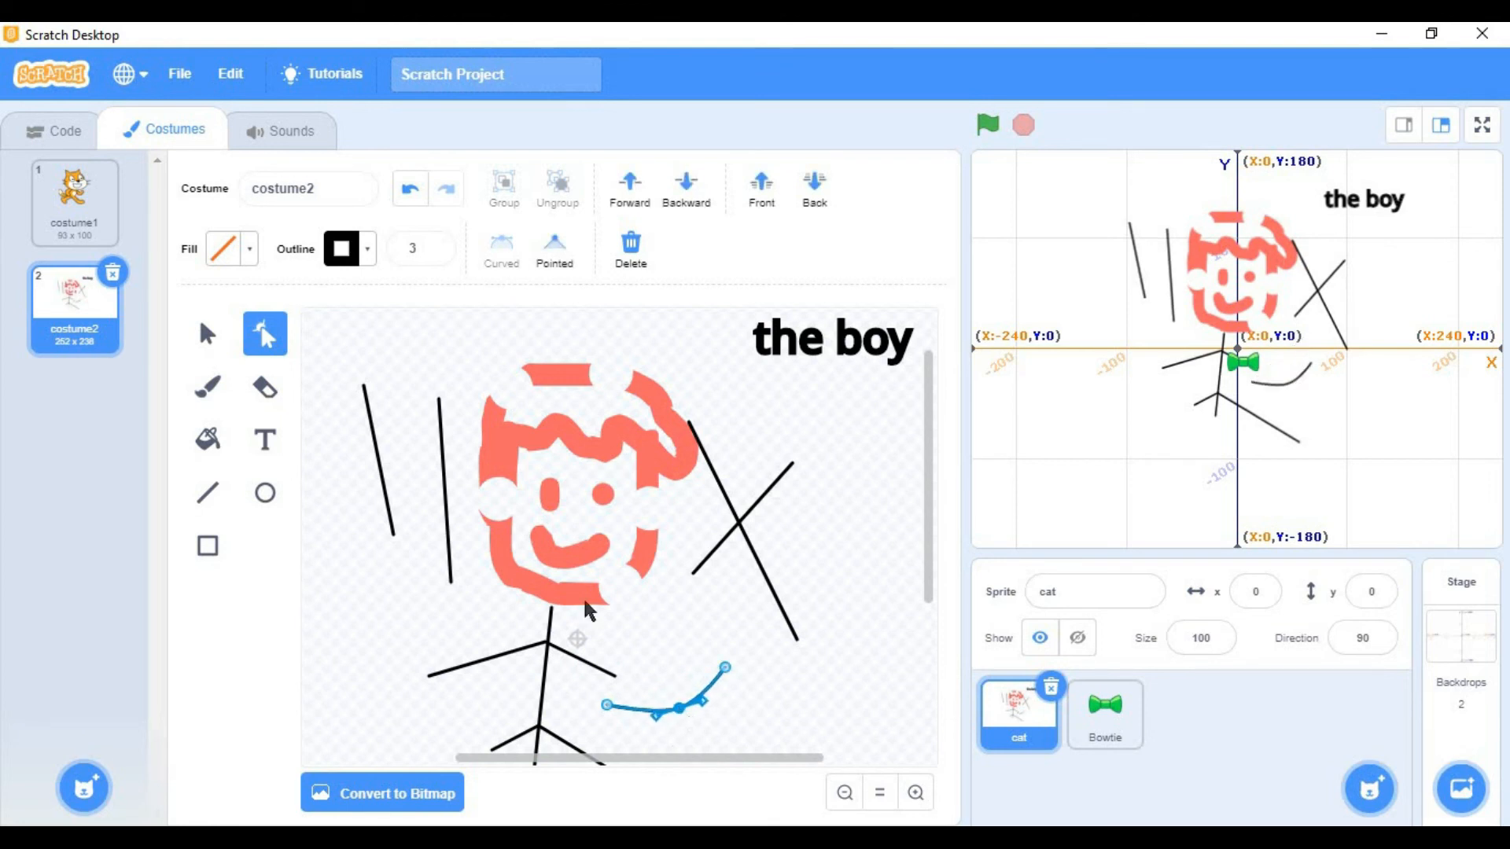
pyautogui.click(776, 724)
# Step: Draw a wide ellipse over the stick body with a grey fill of saturation 0 and brightness 79
pyautogui.scroll(-3, 541, 623)
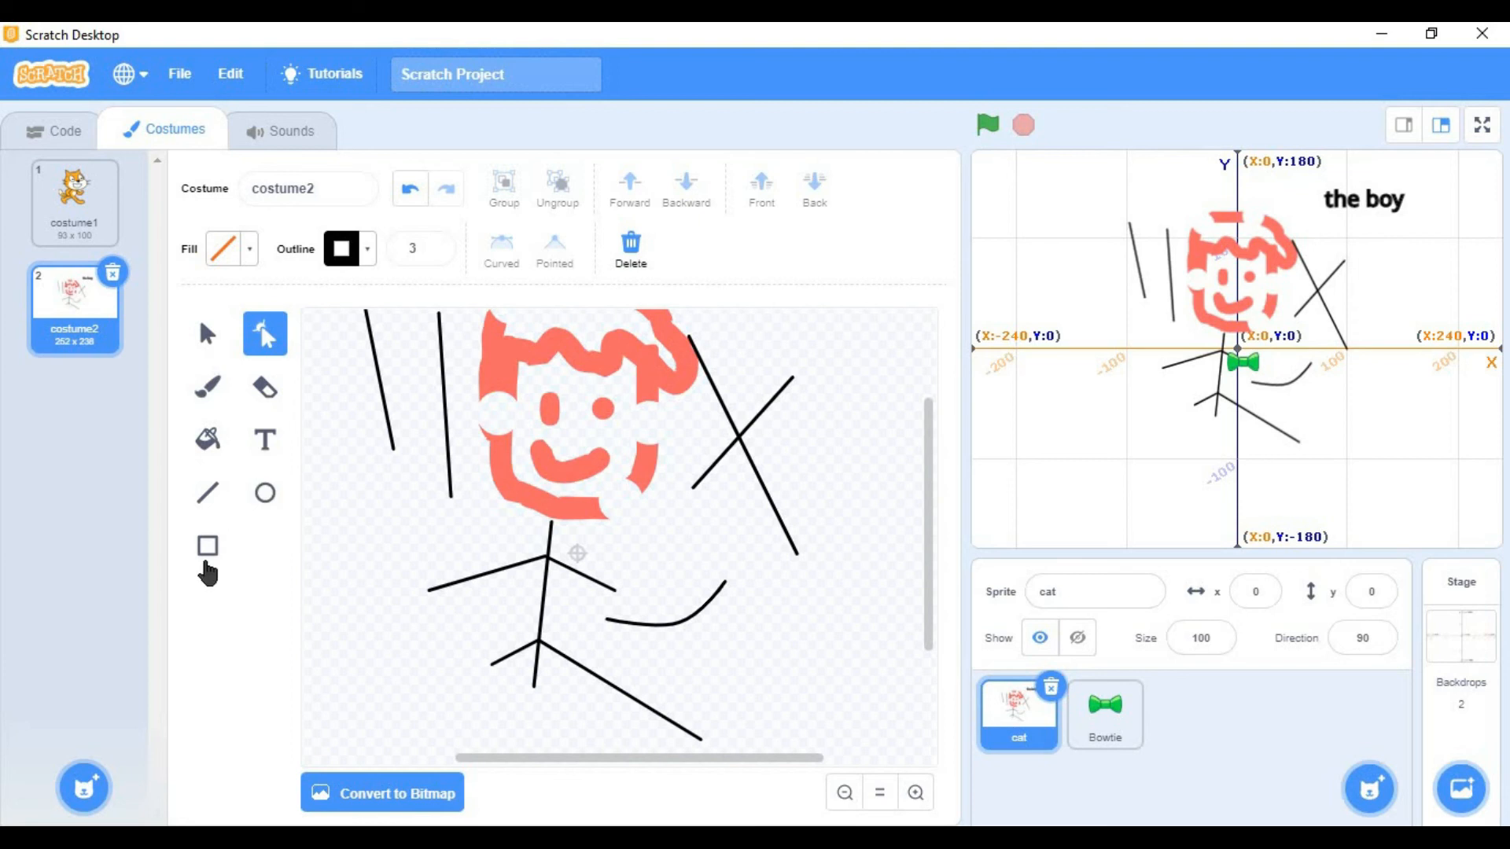
pyautogui.click(267, 495)
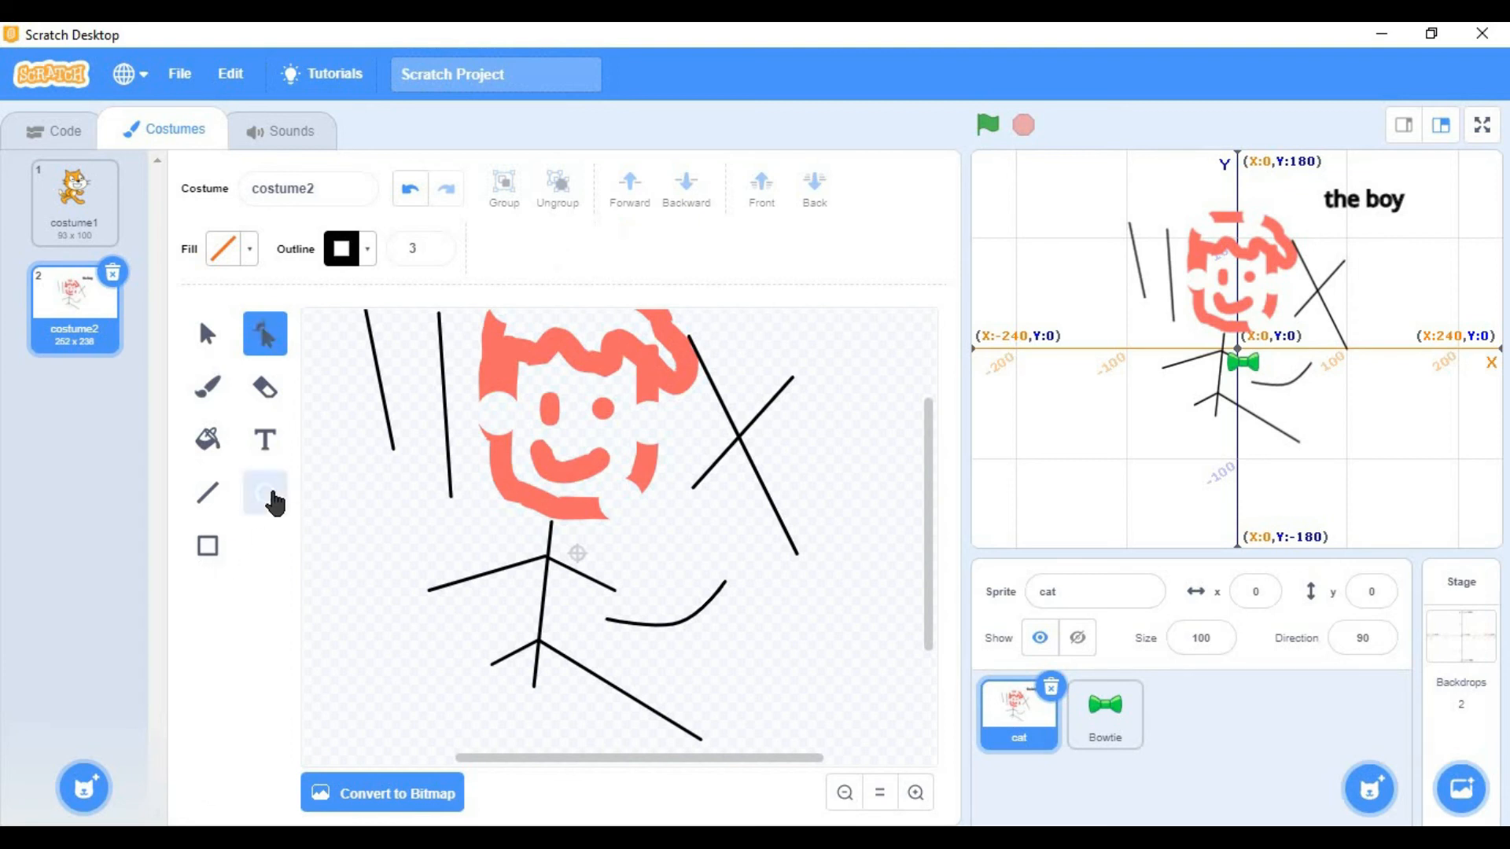
pyautogui.click(250, 248)
pyautogui.moveTo(285, 397); pyautogui.dragTo(44, 385)
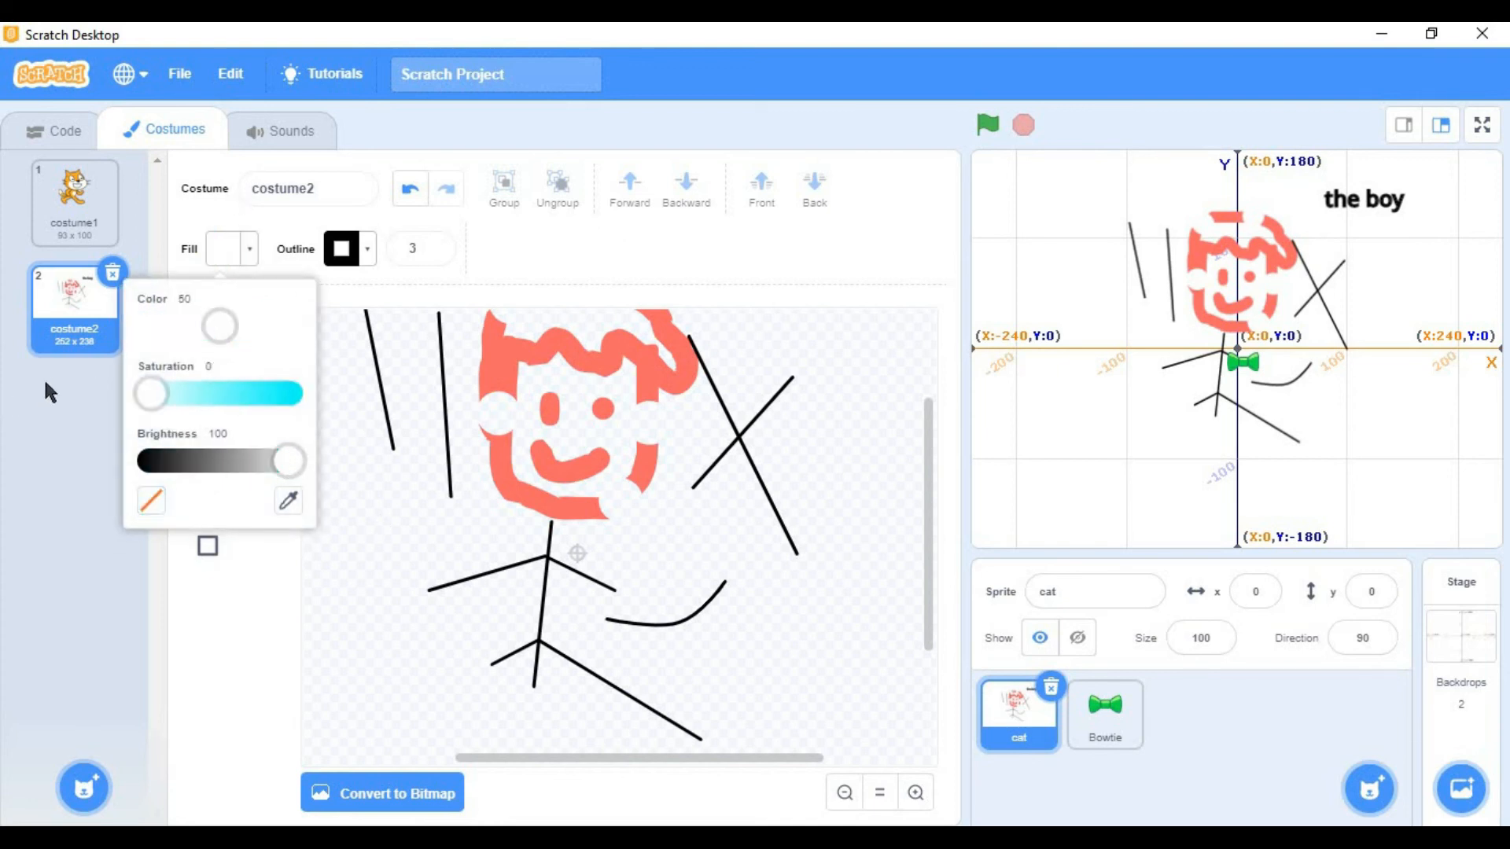
pyautogui.click(373, 507)
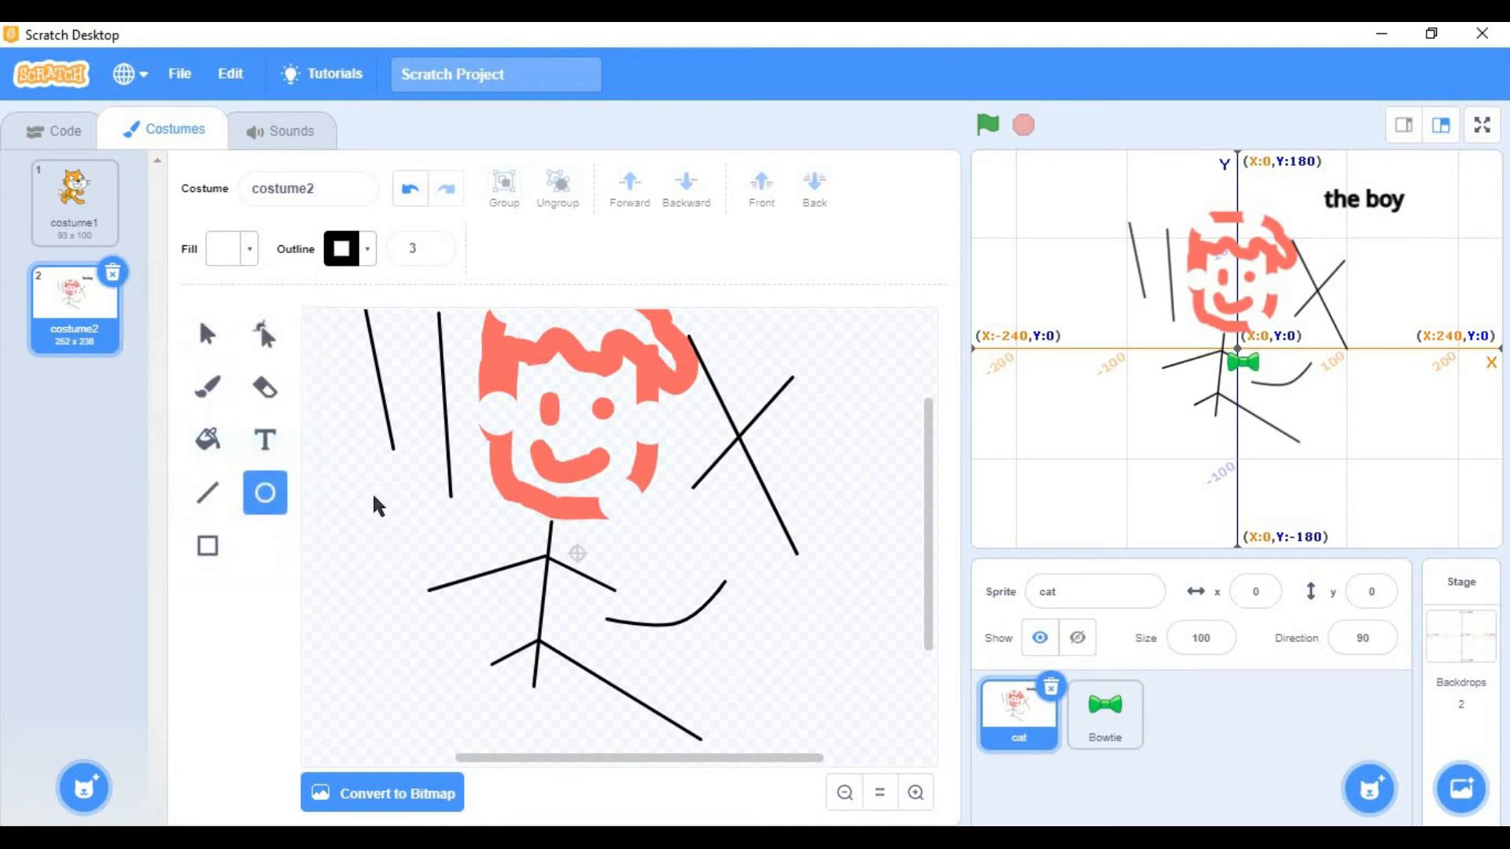
pyautogui.click(241, 250)
pyautogui.moveTo(289, 464); pyautogui.dragTo(255, 462)
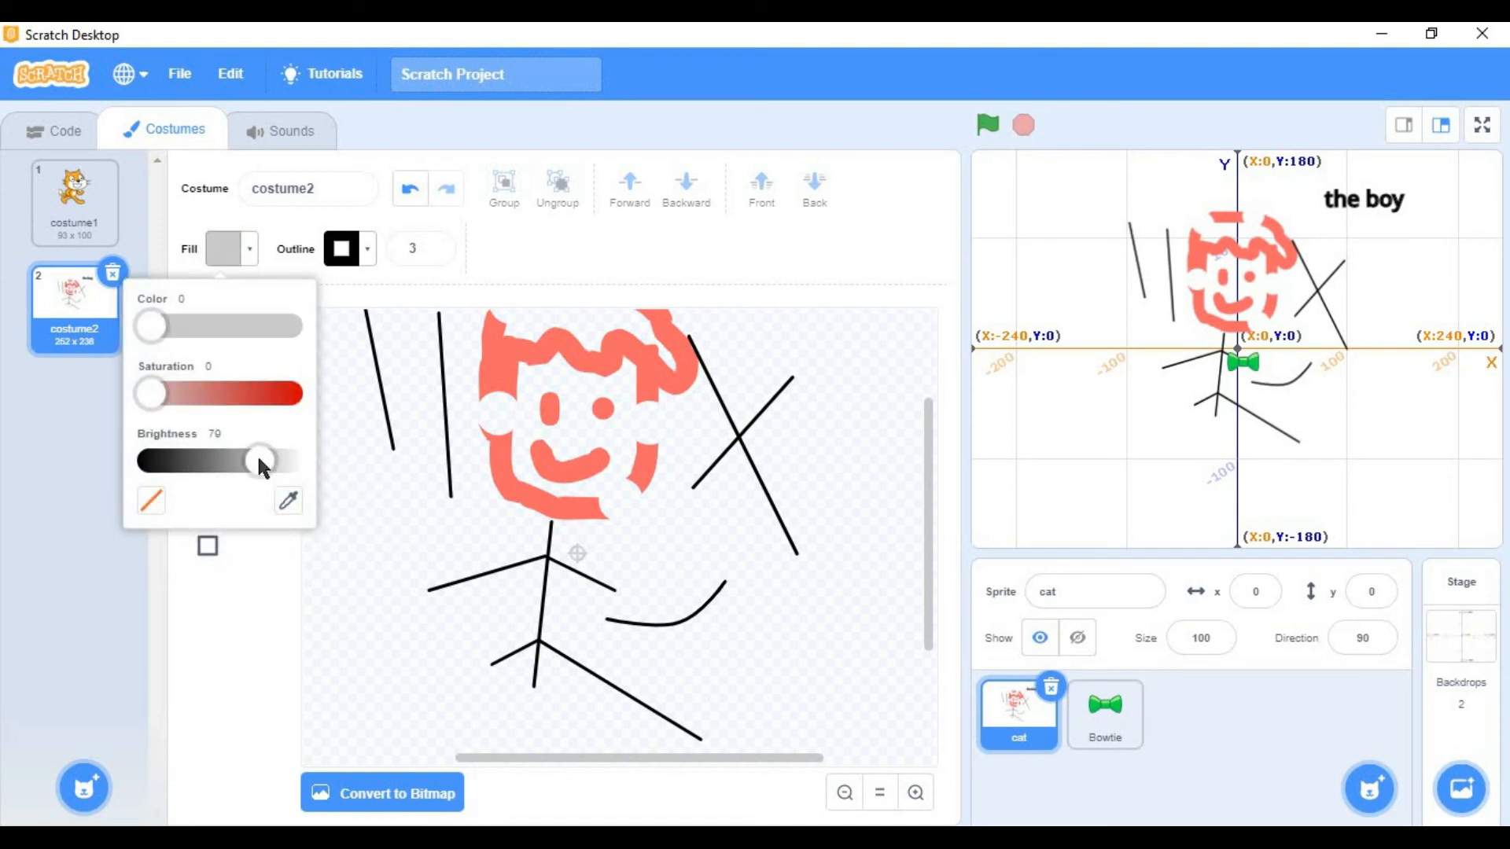
pyautogui.click(350, 464)
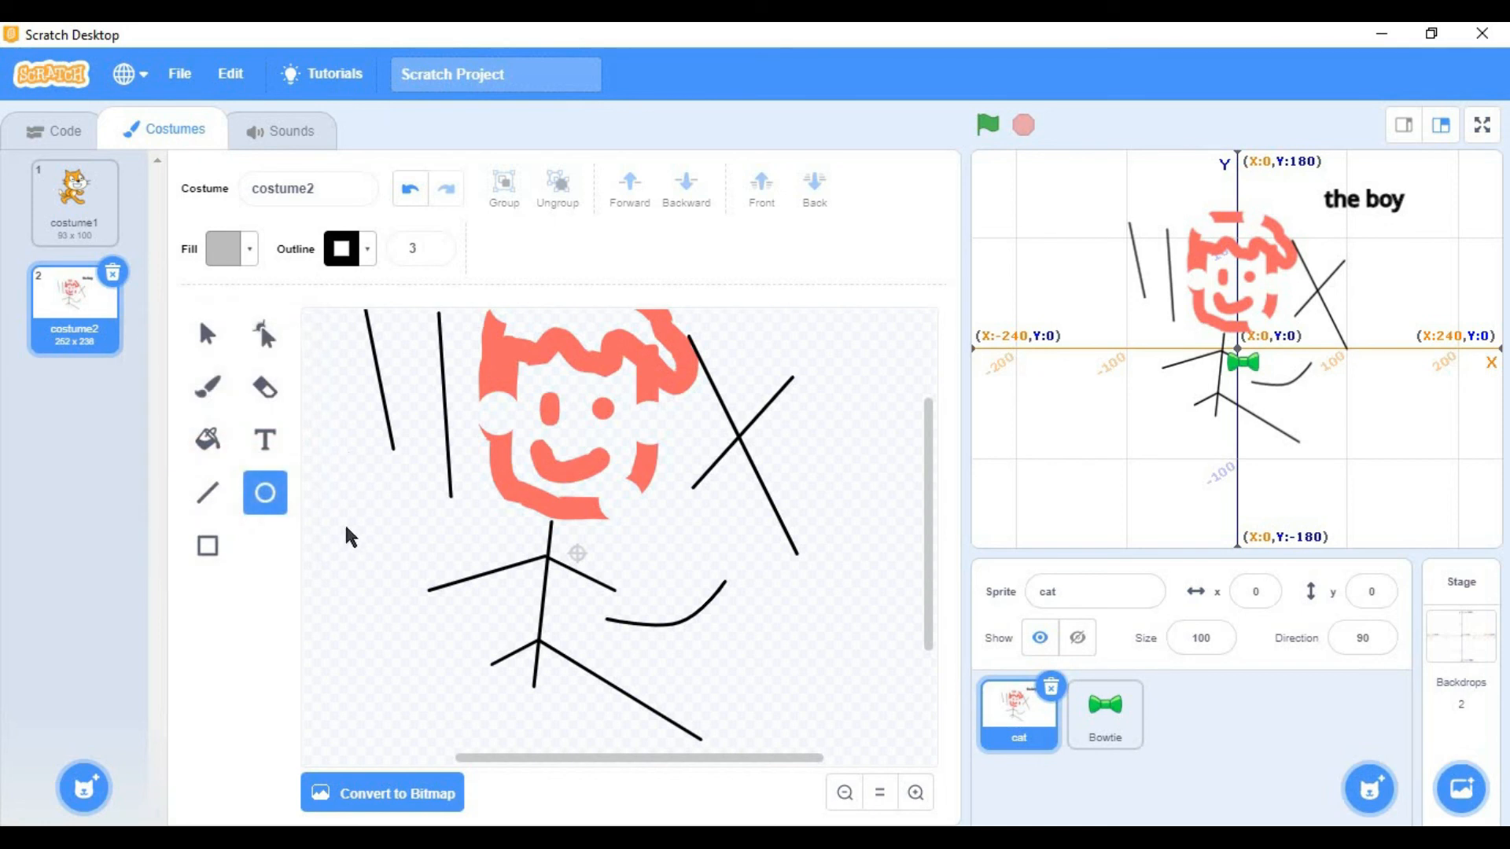
pyautogui.moveTo(346, 527); pyautogui.dragTo(540, 617)
pyautogui.moveTo(602, 696)
pyautogui.mouseDown()
pyautogui.moveTo(590, 674)
pyautogui.moveTo(604, 710)
pyautogui.mouseUp()
# Step: Reshape the grey ellipse by pulling its left and right points inward to form a narrow waist
pyautogui.click(275, 352)
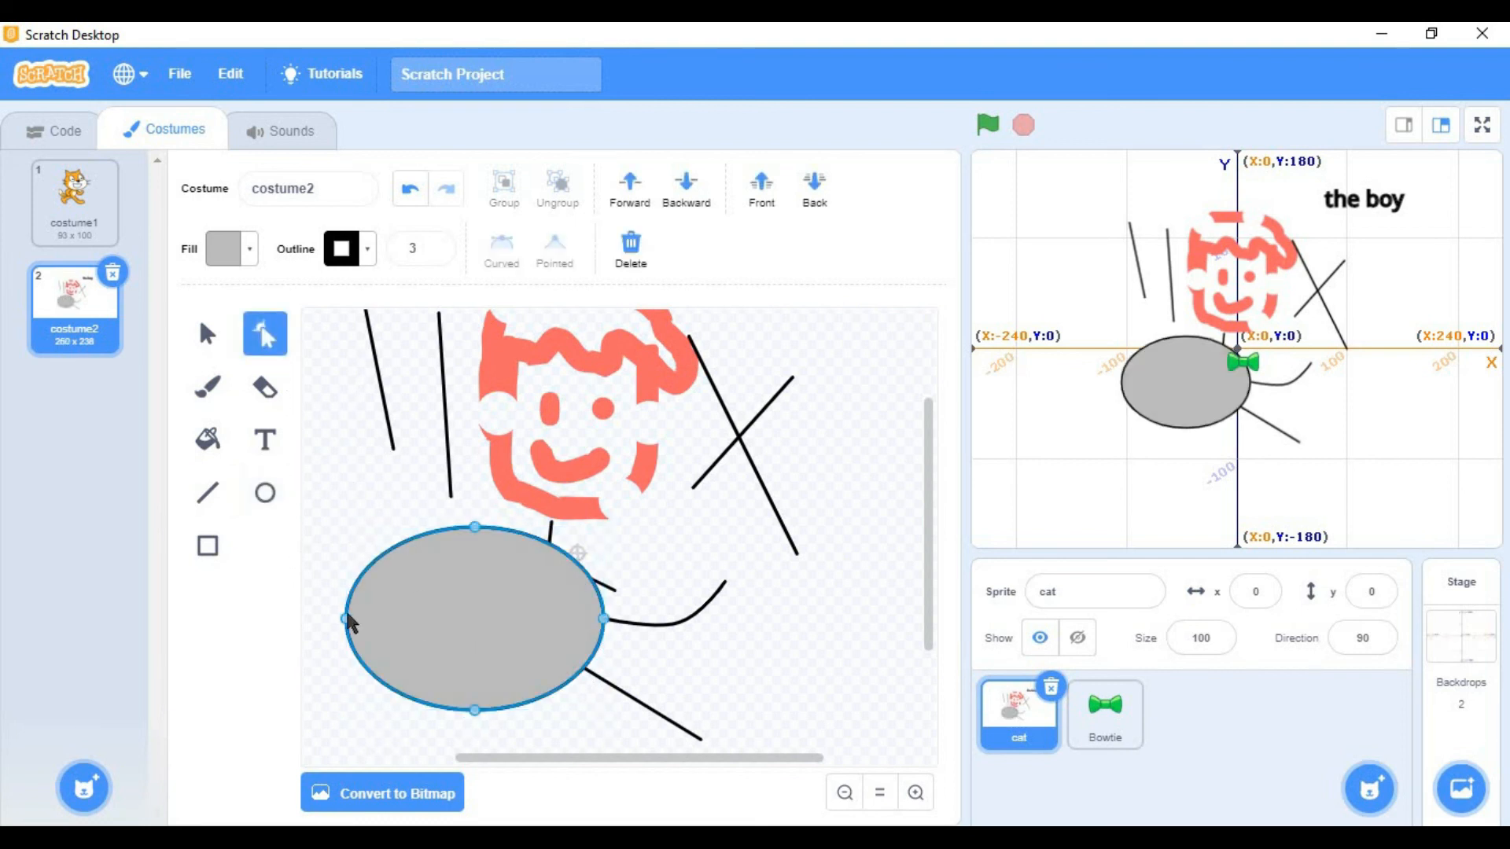
pyautogui.moveTo(346, 618); pyautogui.dragTo(442, 608)
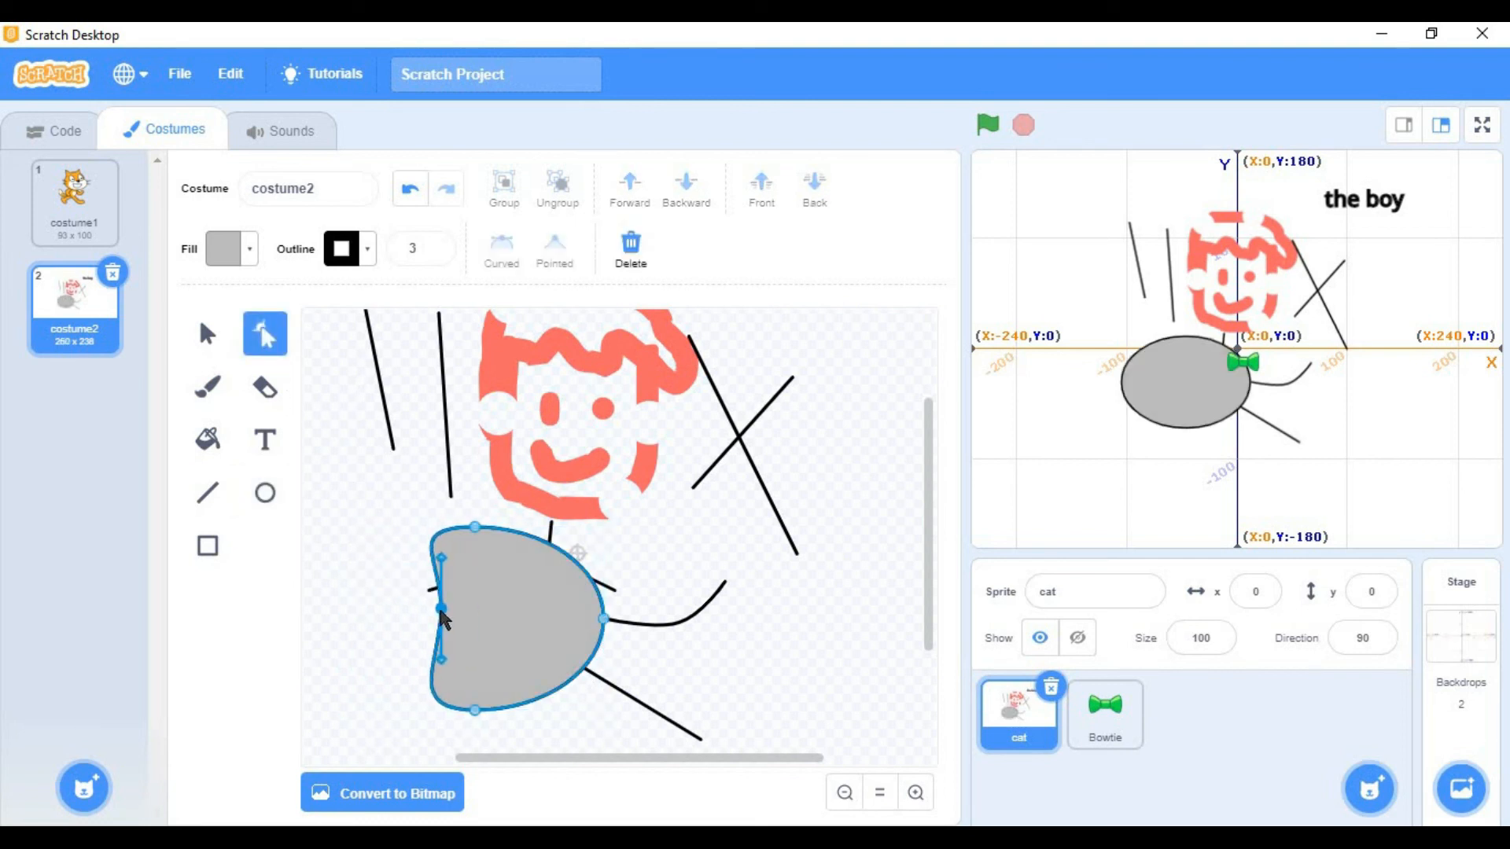
pyautogui.moveTo(602, 619); pyautogui.dragTo(508, 608)
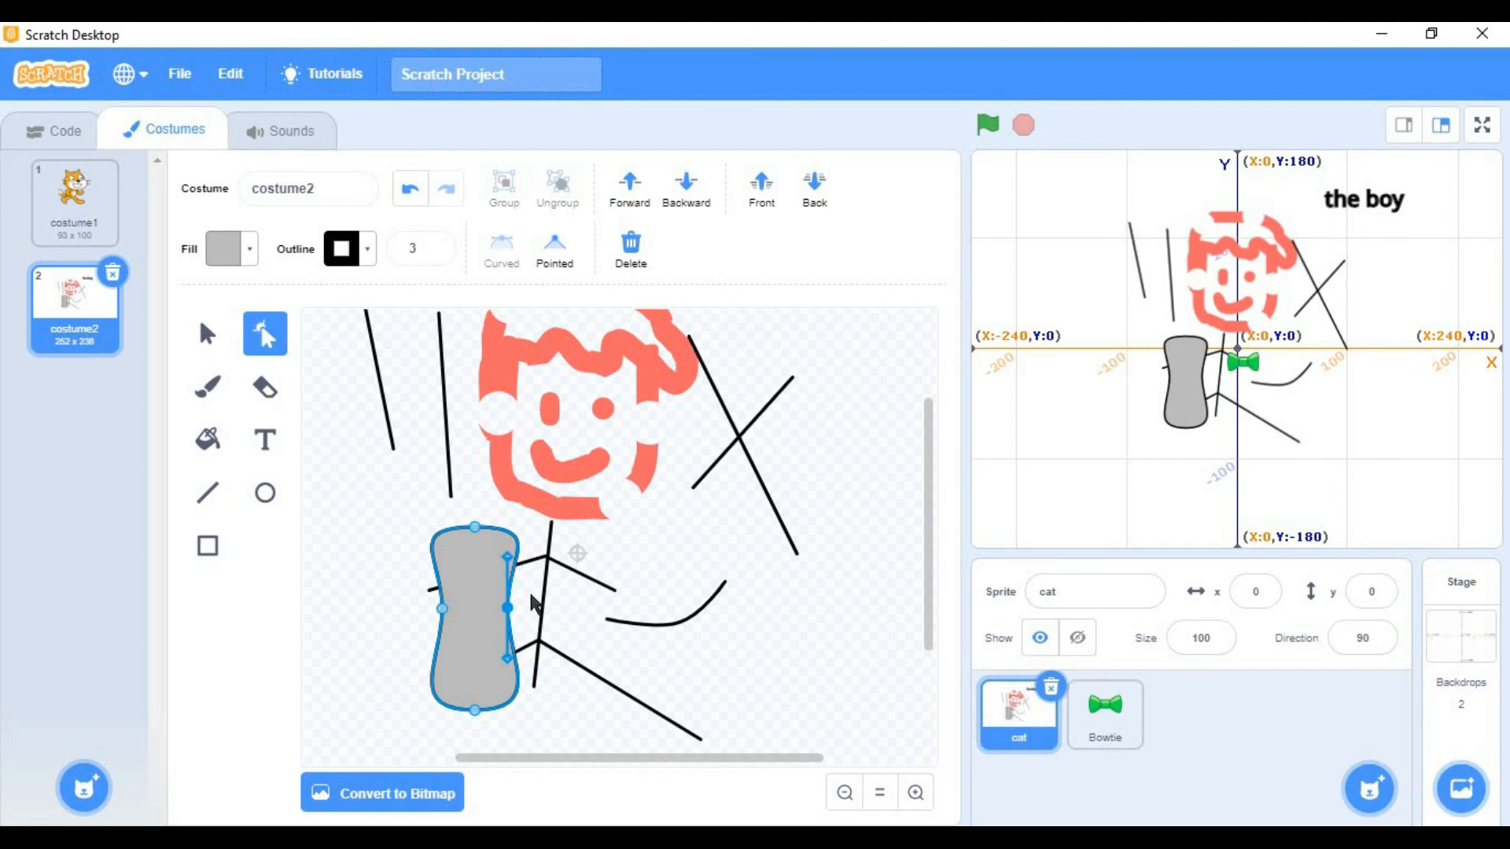
# Step: Stretch the grey shape's right point far outward and compare it as a pointed and a curved point
pyautogui.click(566, 253)
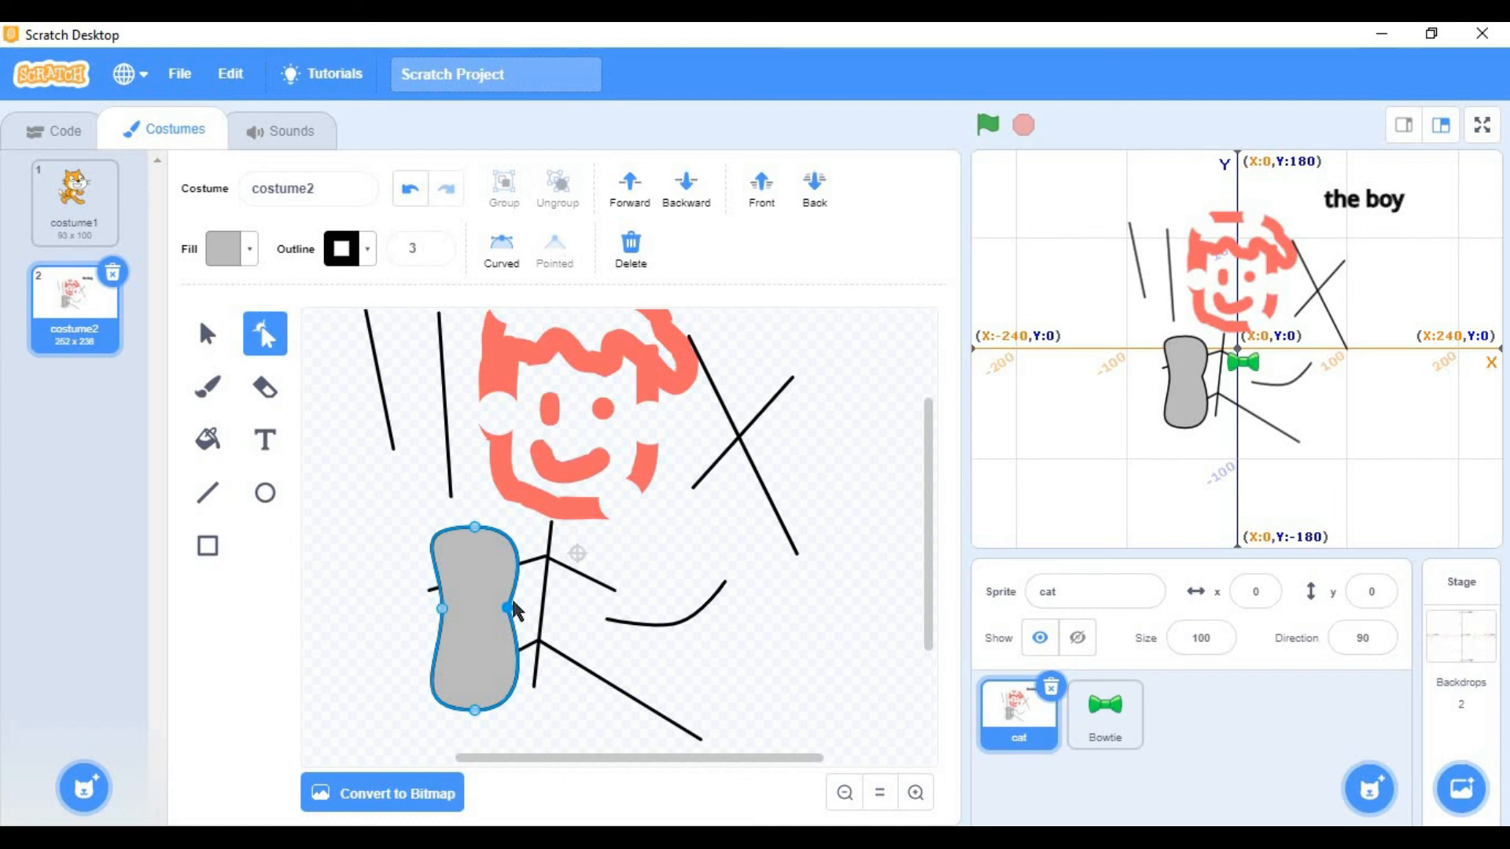
pyautogui.moveTo(508, 608); pyautogui.dragTo(804, 590)
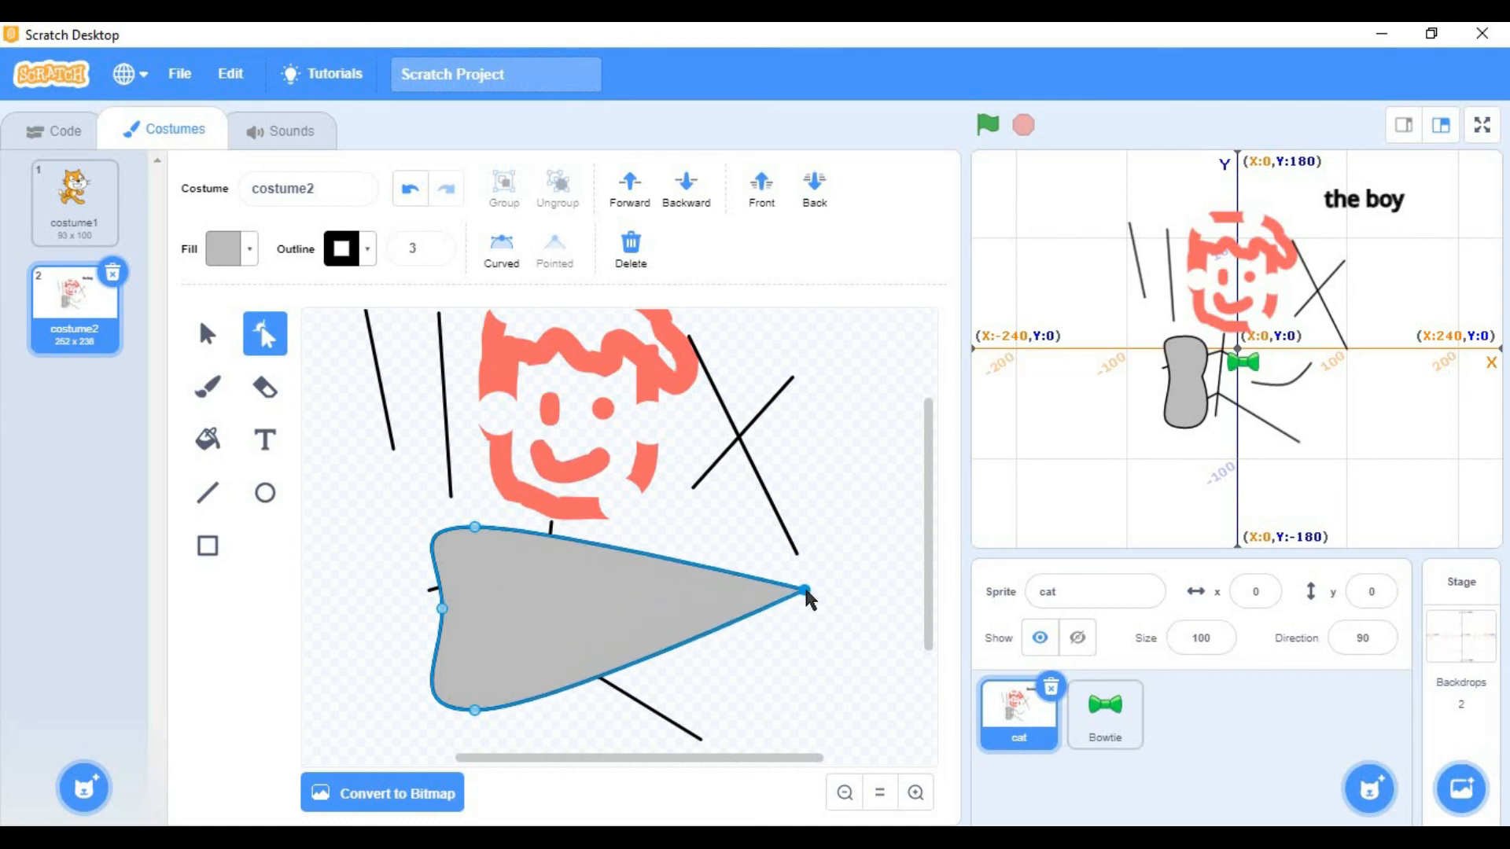
pyautogui.click(499, 245)
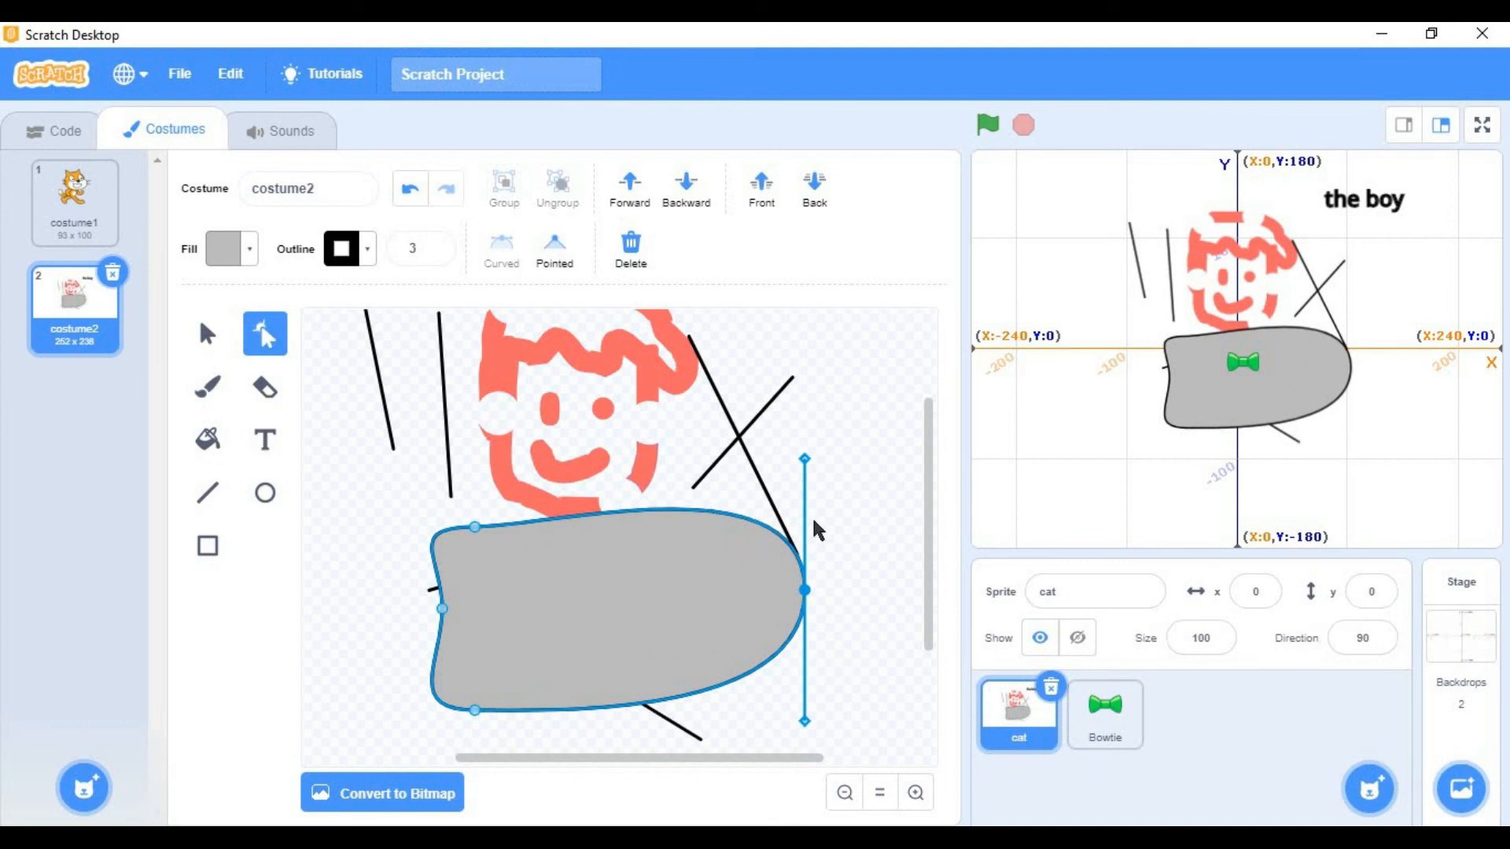
pyautogui.click(568, 260)
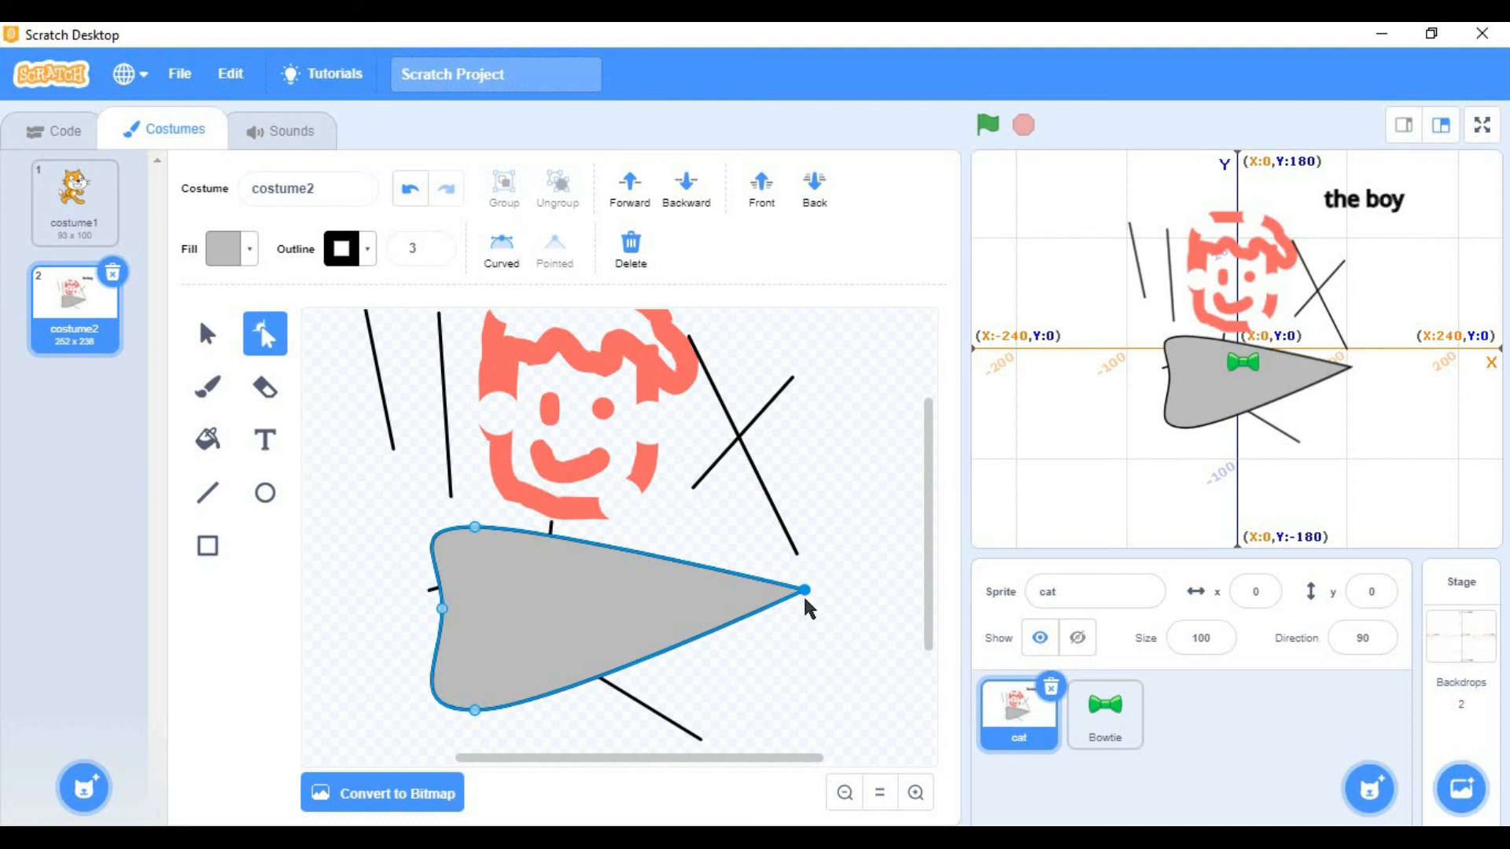
# Step: Pull the grey shape's right point back inward to restore the waist and make it curved
pyautogui.moveTo(806, 588); pyautogui.dragTo(300, 640)
pyautogui.moveTo(443, 694); pyautogui.dragTo(493, 615)
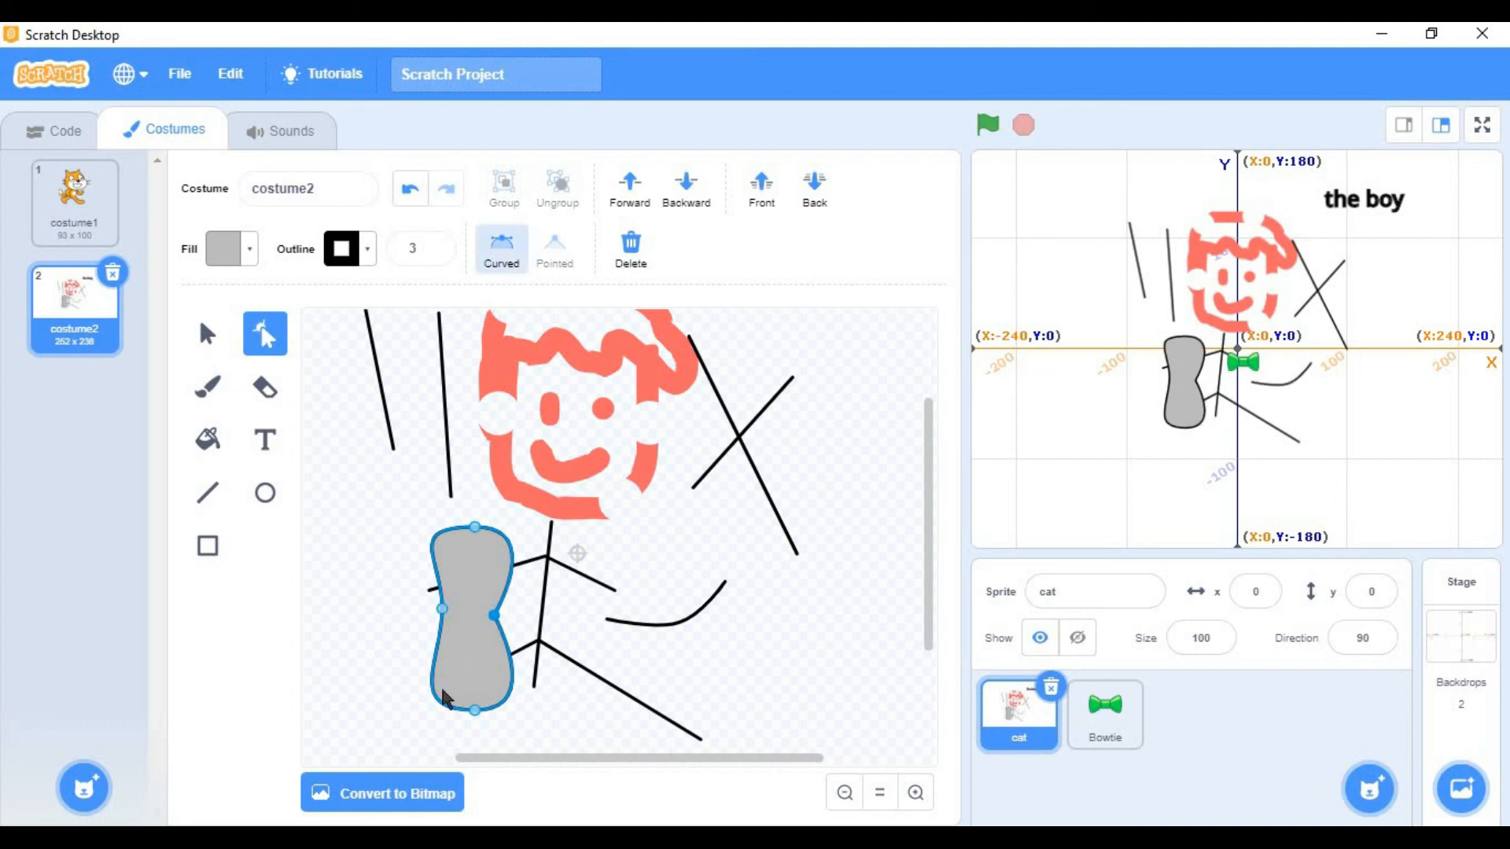
pyautogui.click(393, 659)
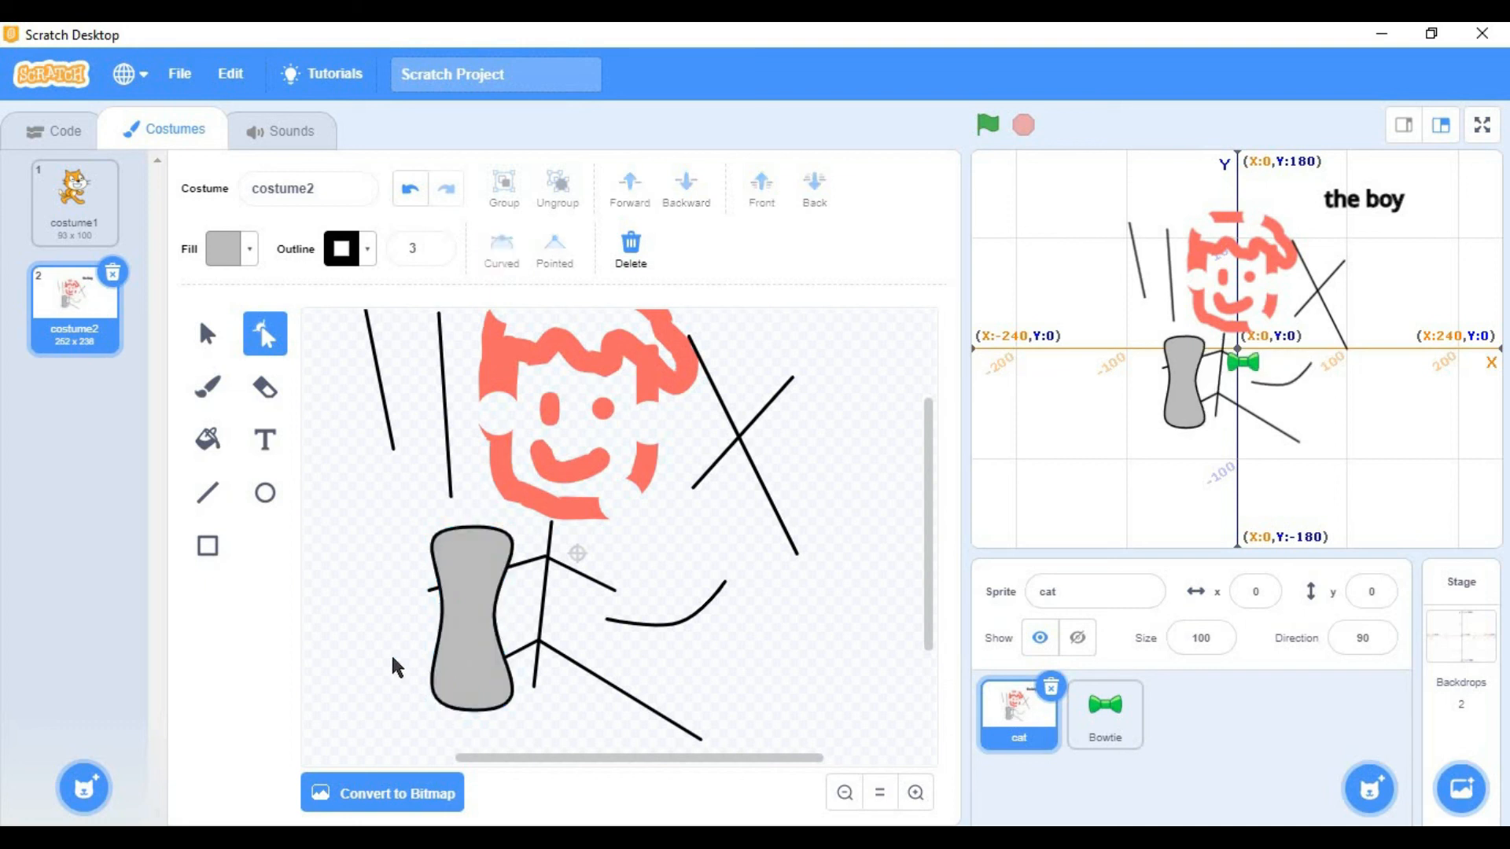
# Step: Draw a tall grey rectangle below right of the face and reshape its left and right sides to bulge outward
pyautogui.click(206, 546)
pyautogui.moveTo(784, 431)
pyautogui.mouseDown()
pyautogui.moveTo(890, 641)
pyautogui.moveTo(691, 674)
pyautogui.moveTo(651, 702)
pyautogui.moveTo(732, 628)
pyautogui.mouseUp()
pyautogui.press('a')
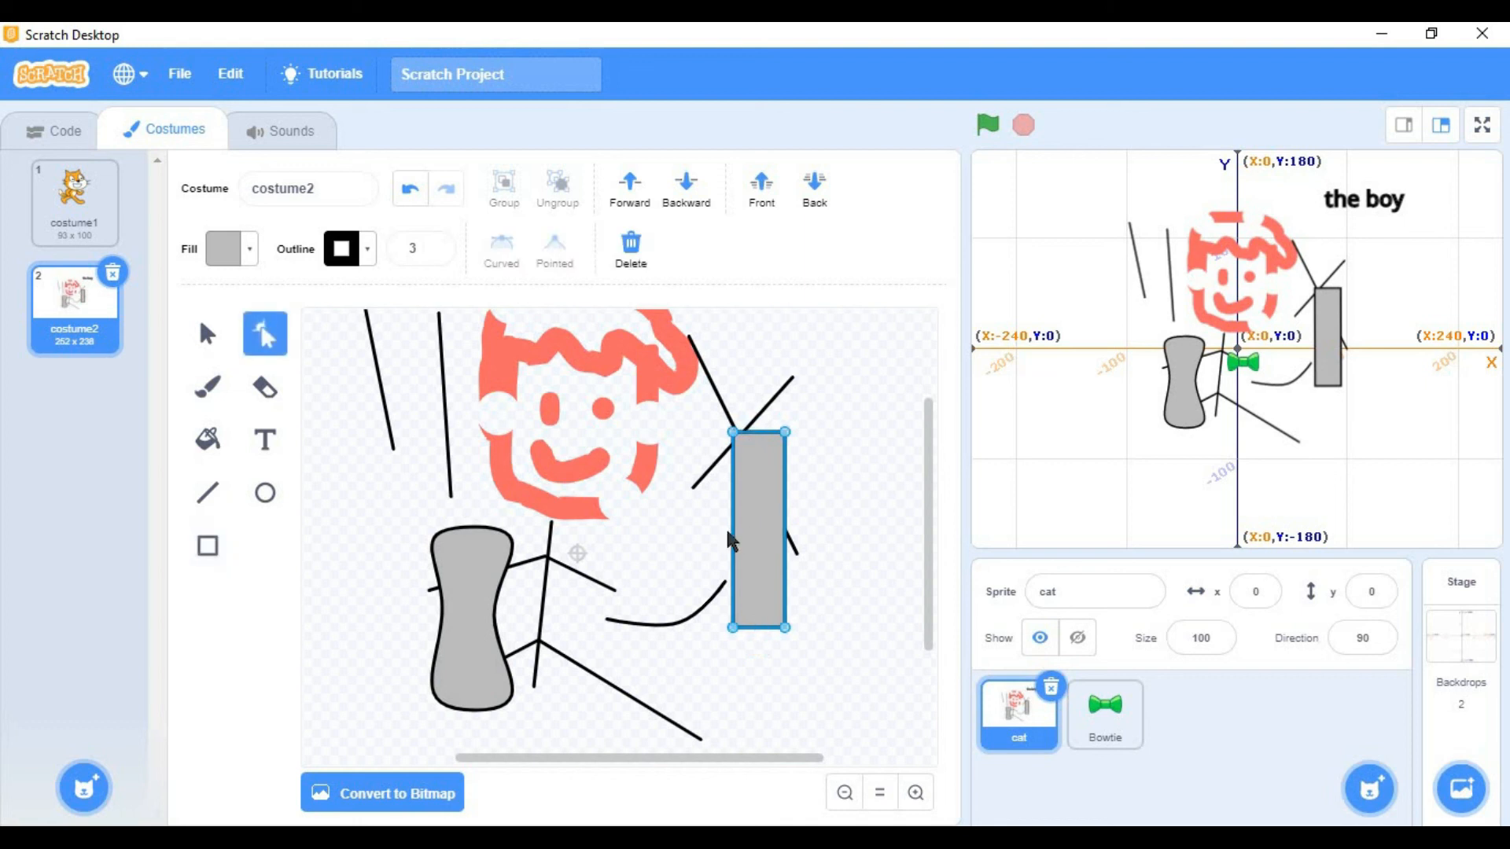
pyautogui.moveTo(732, 537); pyautogui.dragTo(702, 535)
pyautogui.click(784, 527)
pyautogui.moveTo(785, 527); pyautogui.dragTo(811, 526)
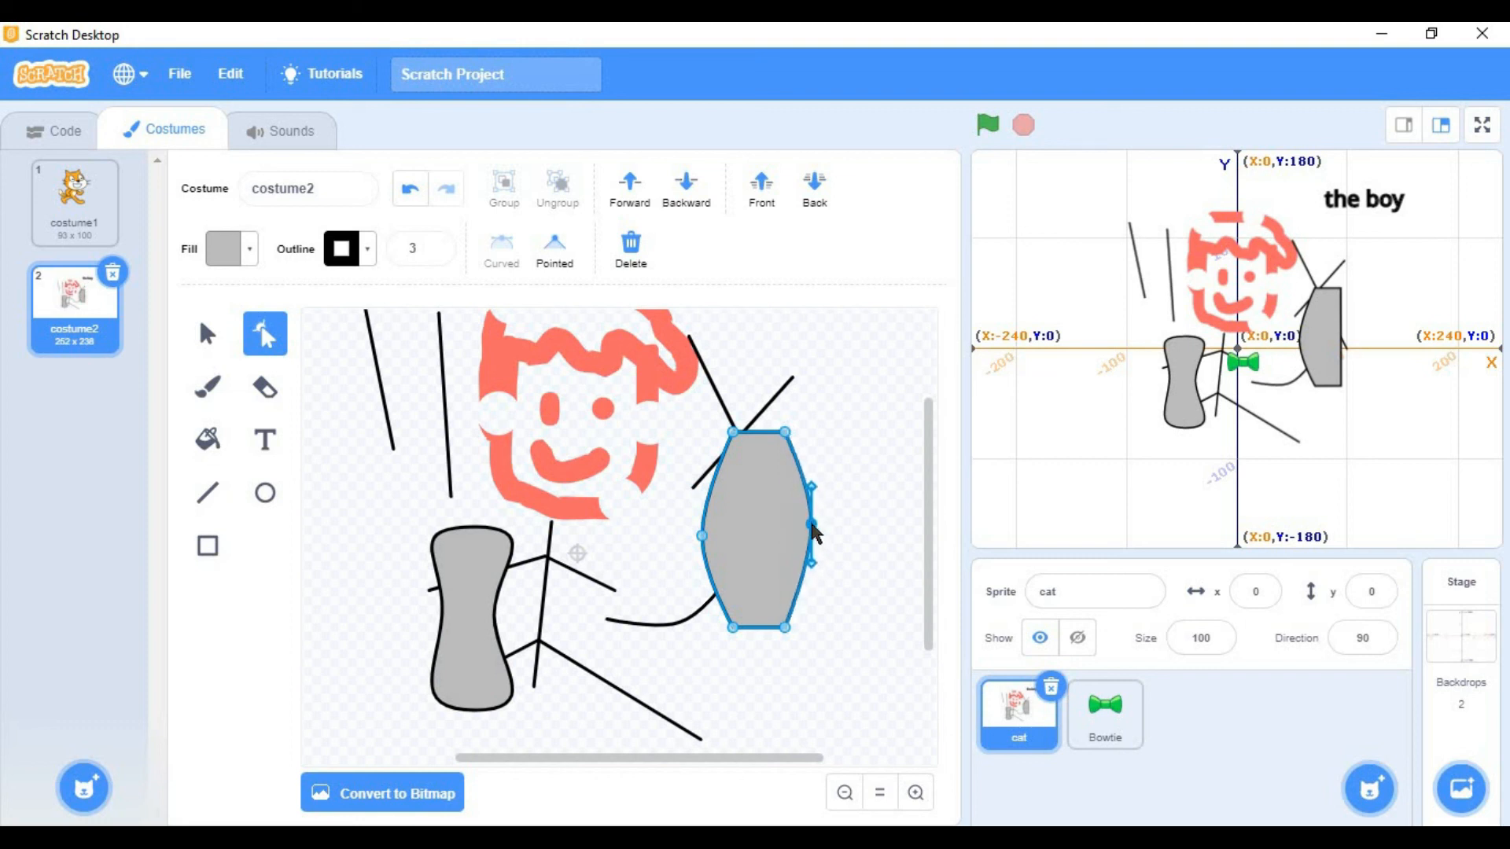
pyautogui.click(867, 561)
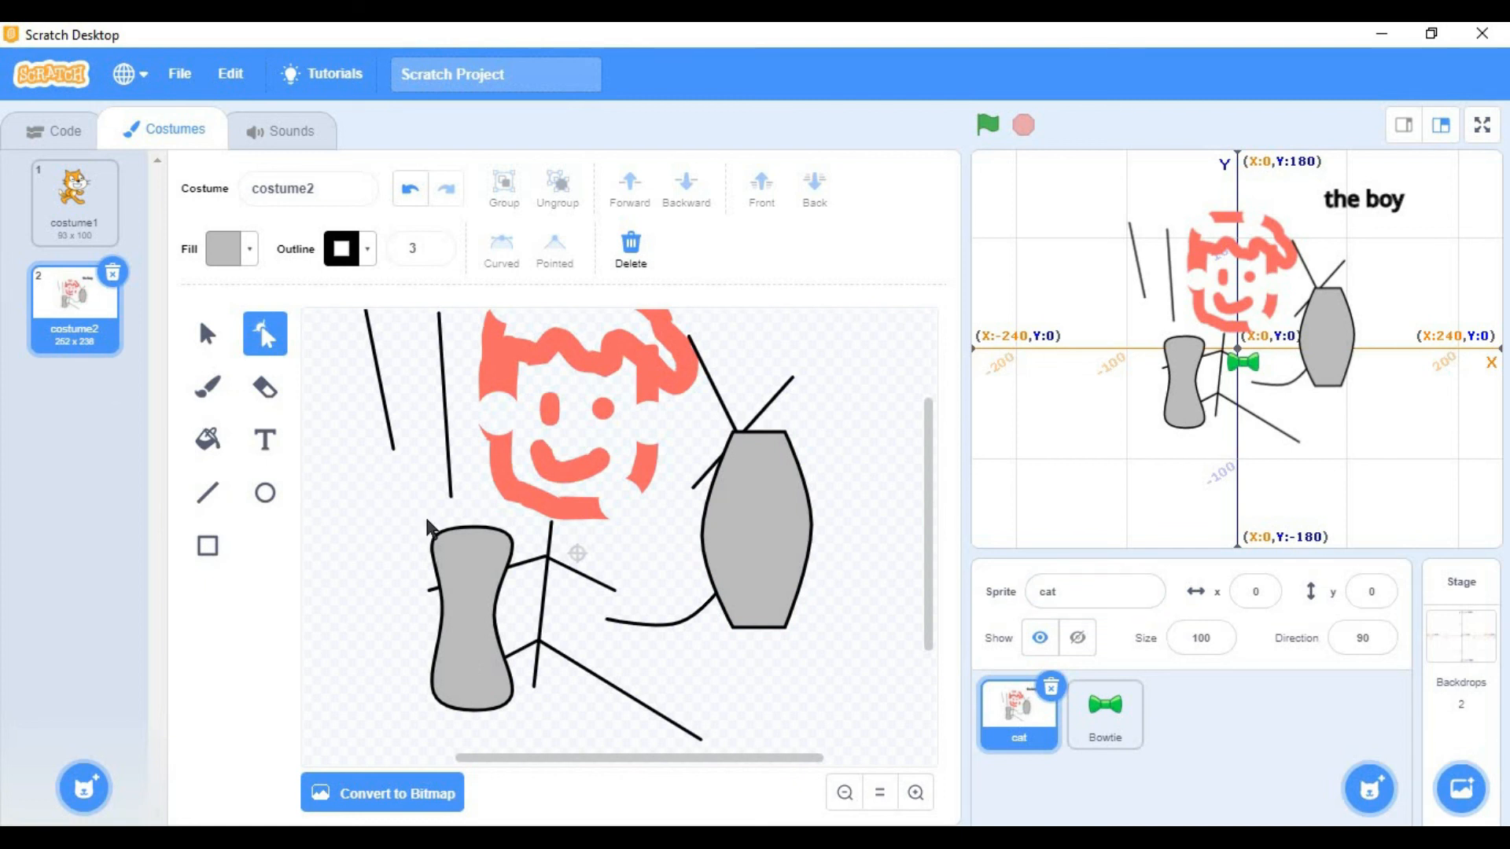
pyautogui.moveTo(339, 191); pyautogui.dragTo(231, 198)
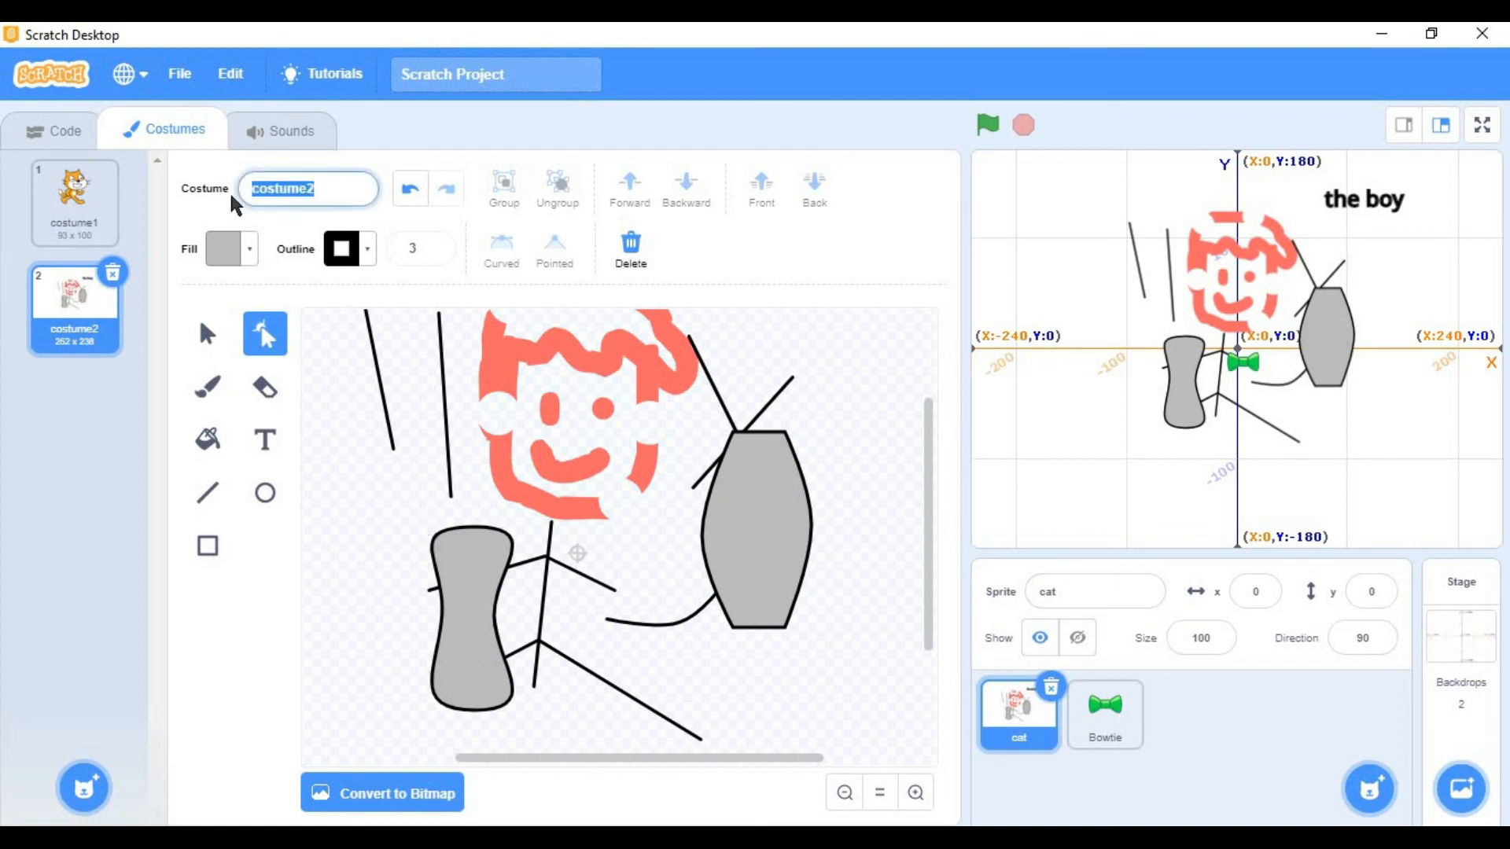
pyautogui.click(337, 450)
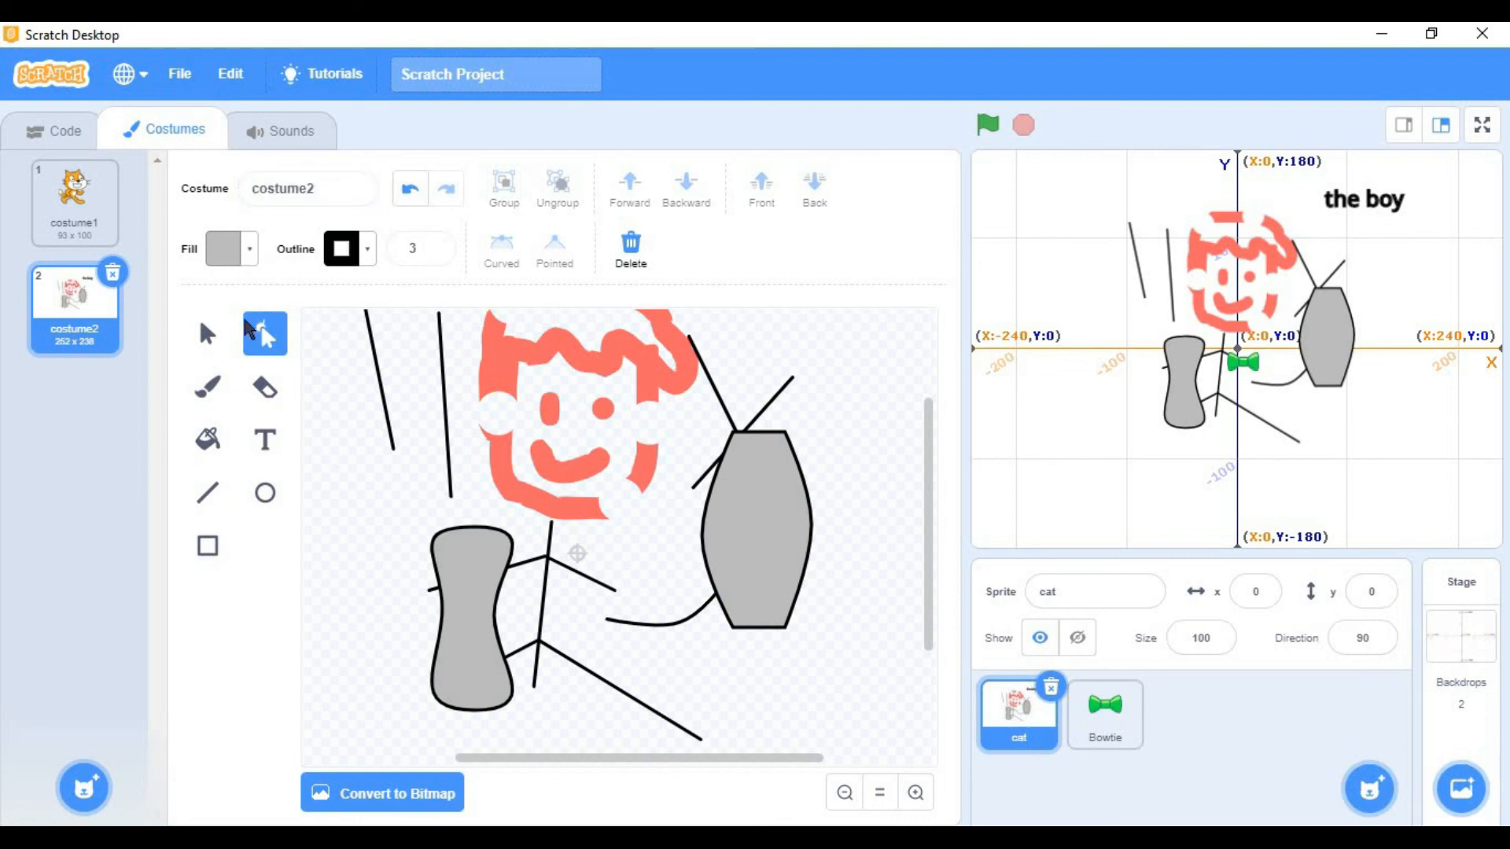
pyautogui.click(236, 250)
pyautogui.click(334, 519)
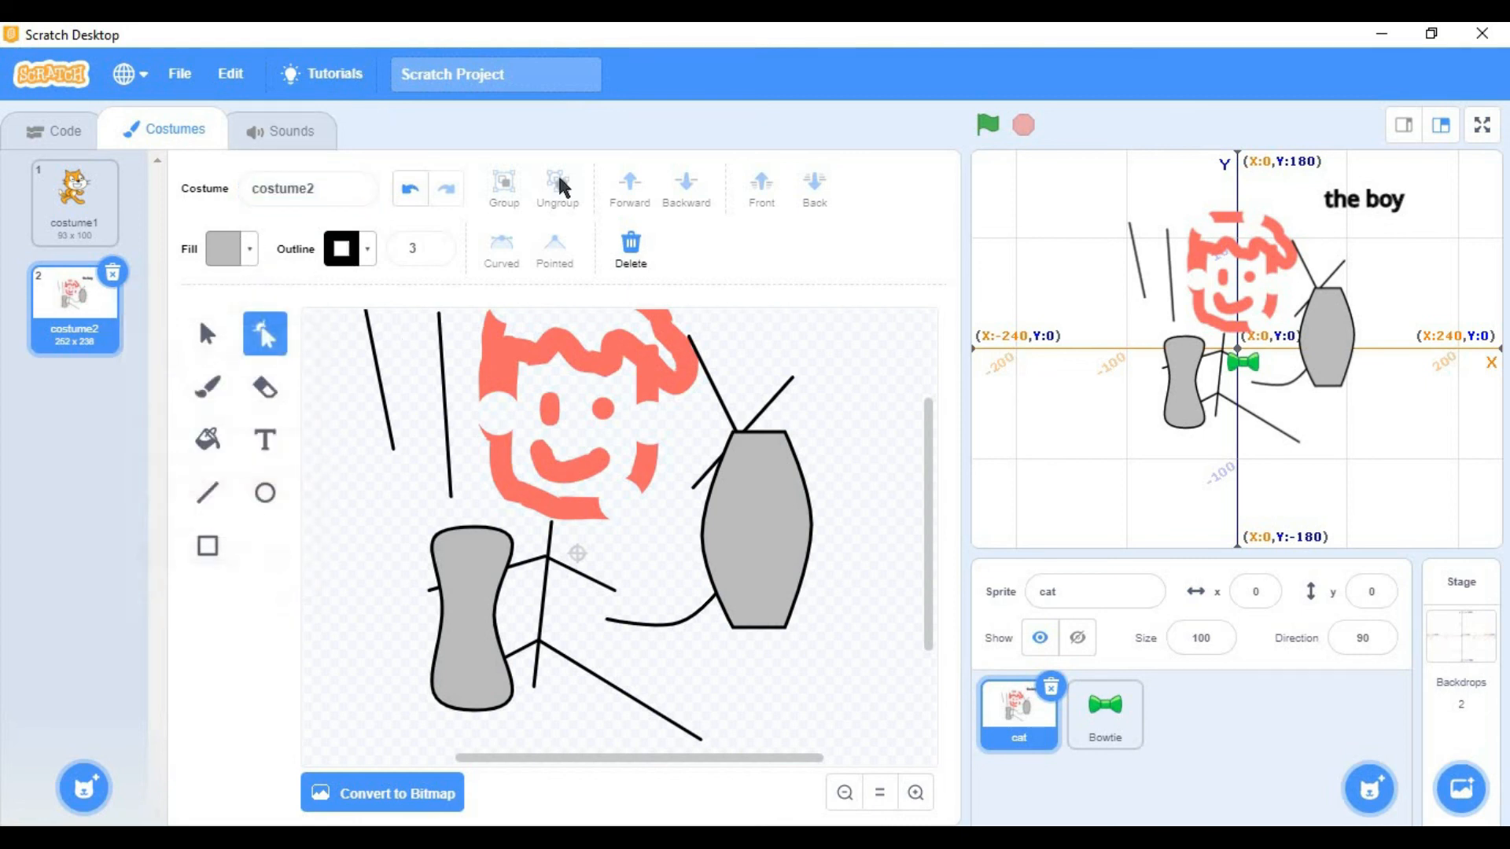
# Step: Set the outline width to 10
pyautogui.click(434, 249)
pyautogui.click(433, 249)
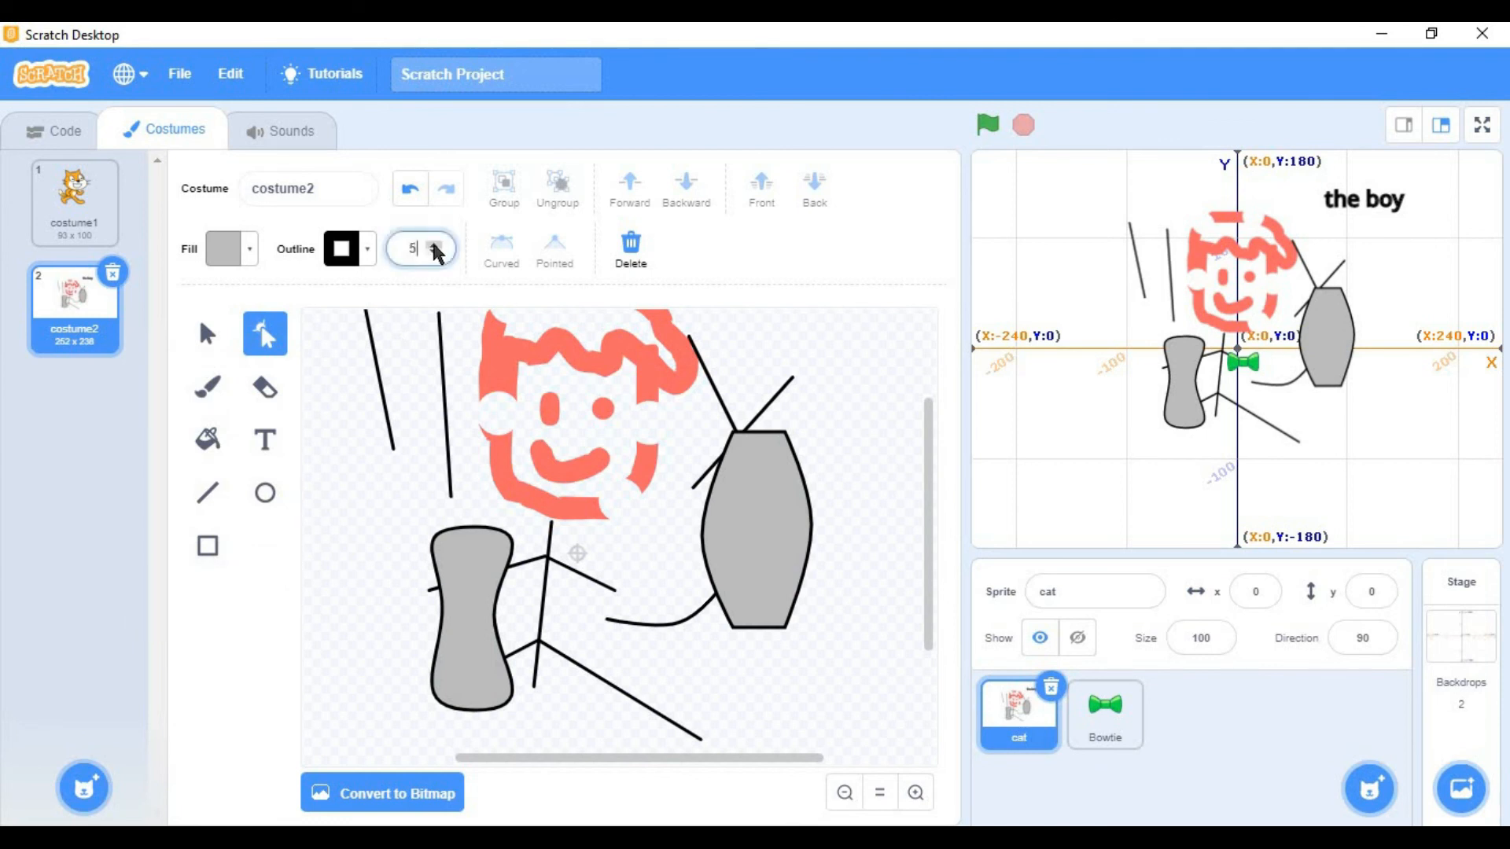
pyautogui.click(433, 248)
pyautogui.click(433, 249)
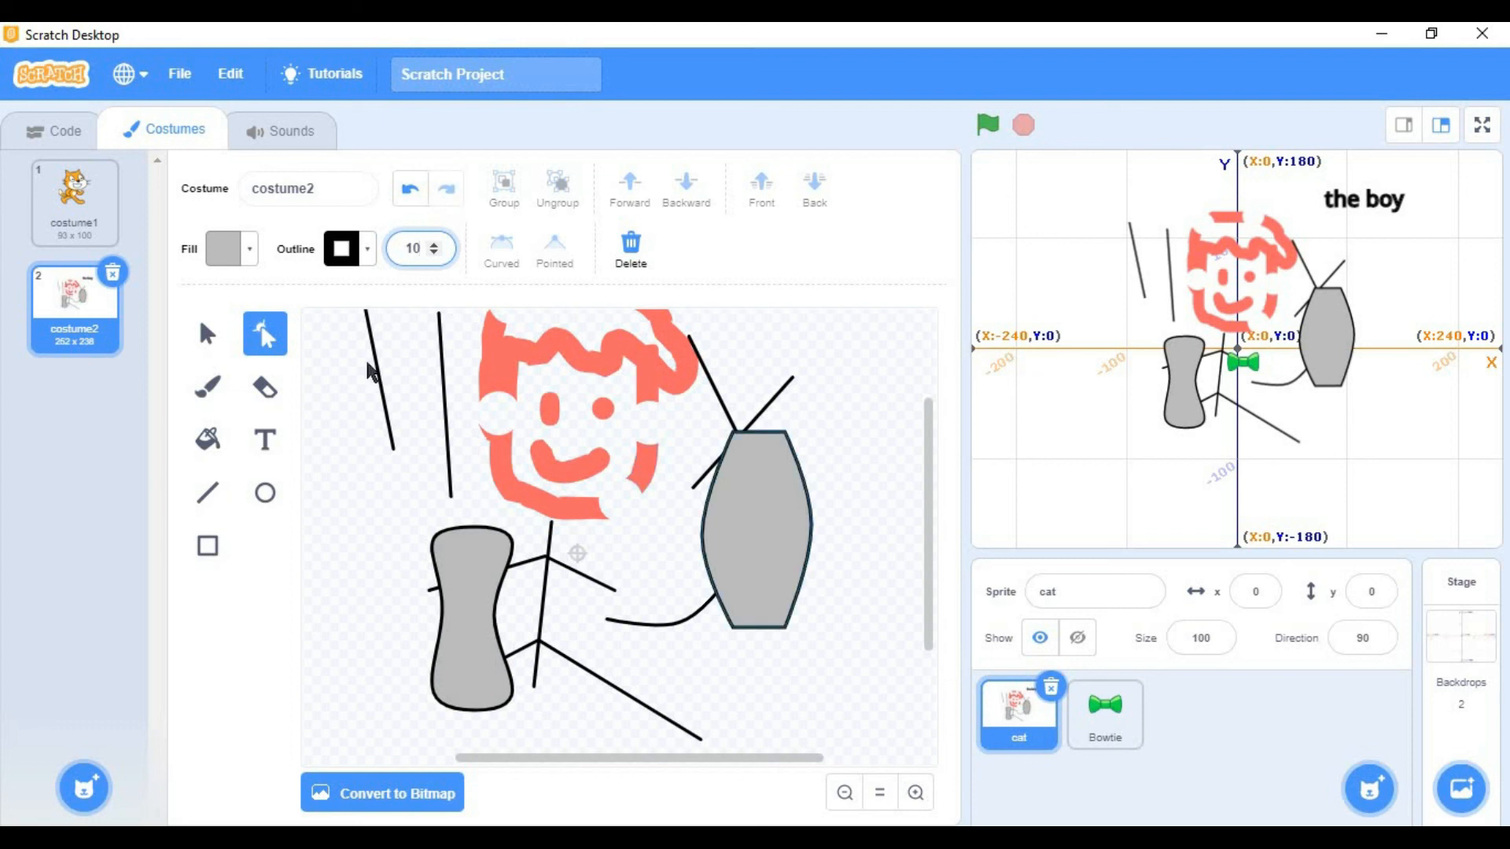
# Step: Group the lines, waisted grey shape, mouth and chin around the stick figure and move the group slightly up and left
pyautogui.click(209, 338)
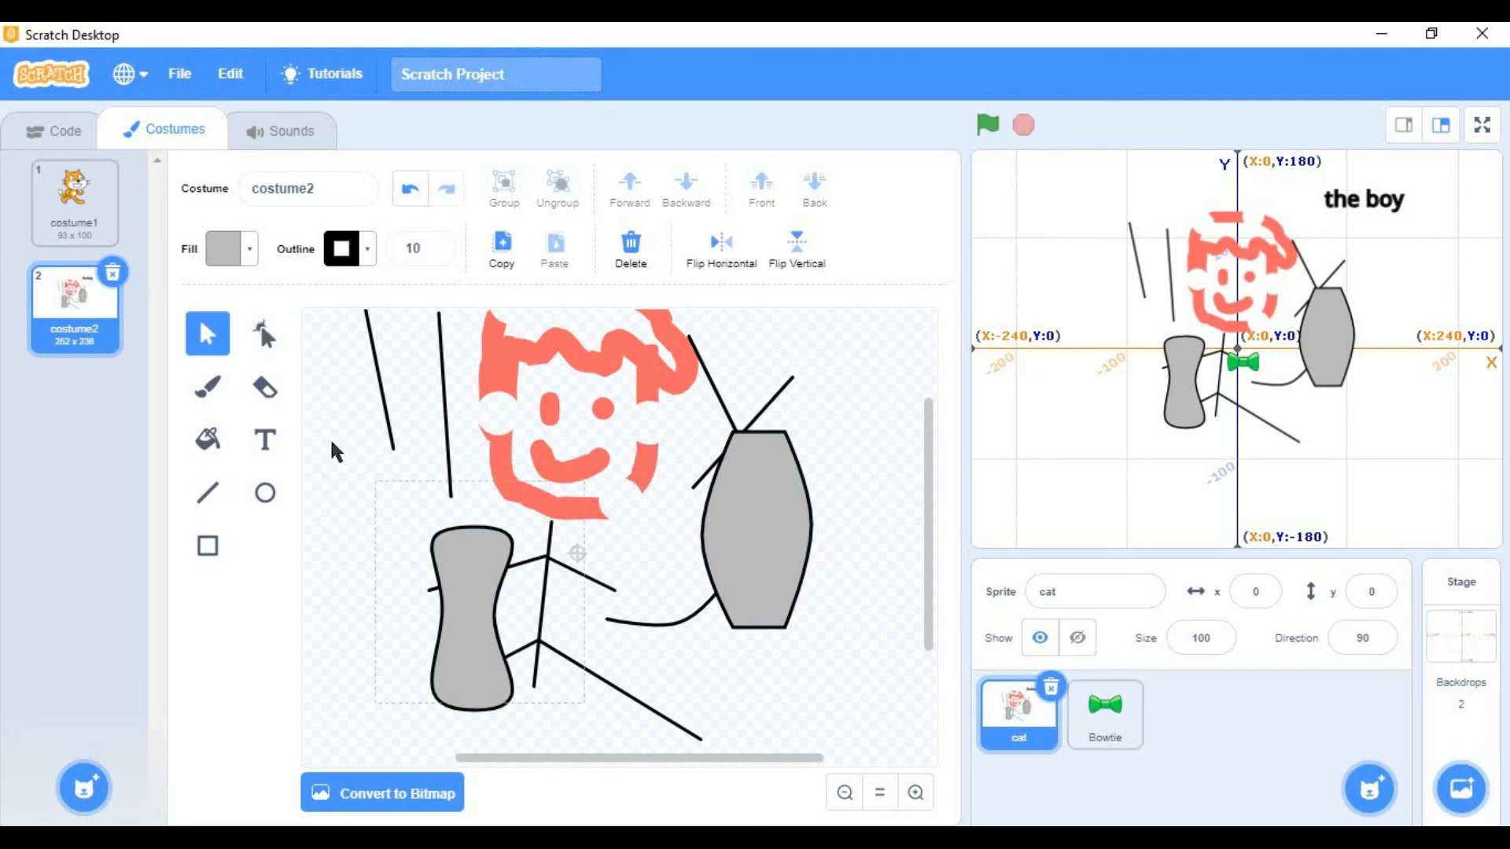
pyautogui.moveTo(330, 439); pyautogui.dragTo(658, 631)
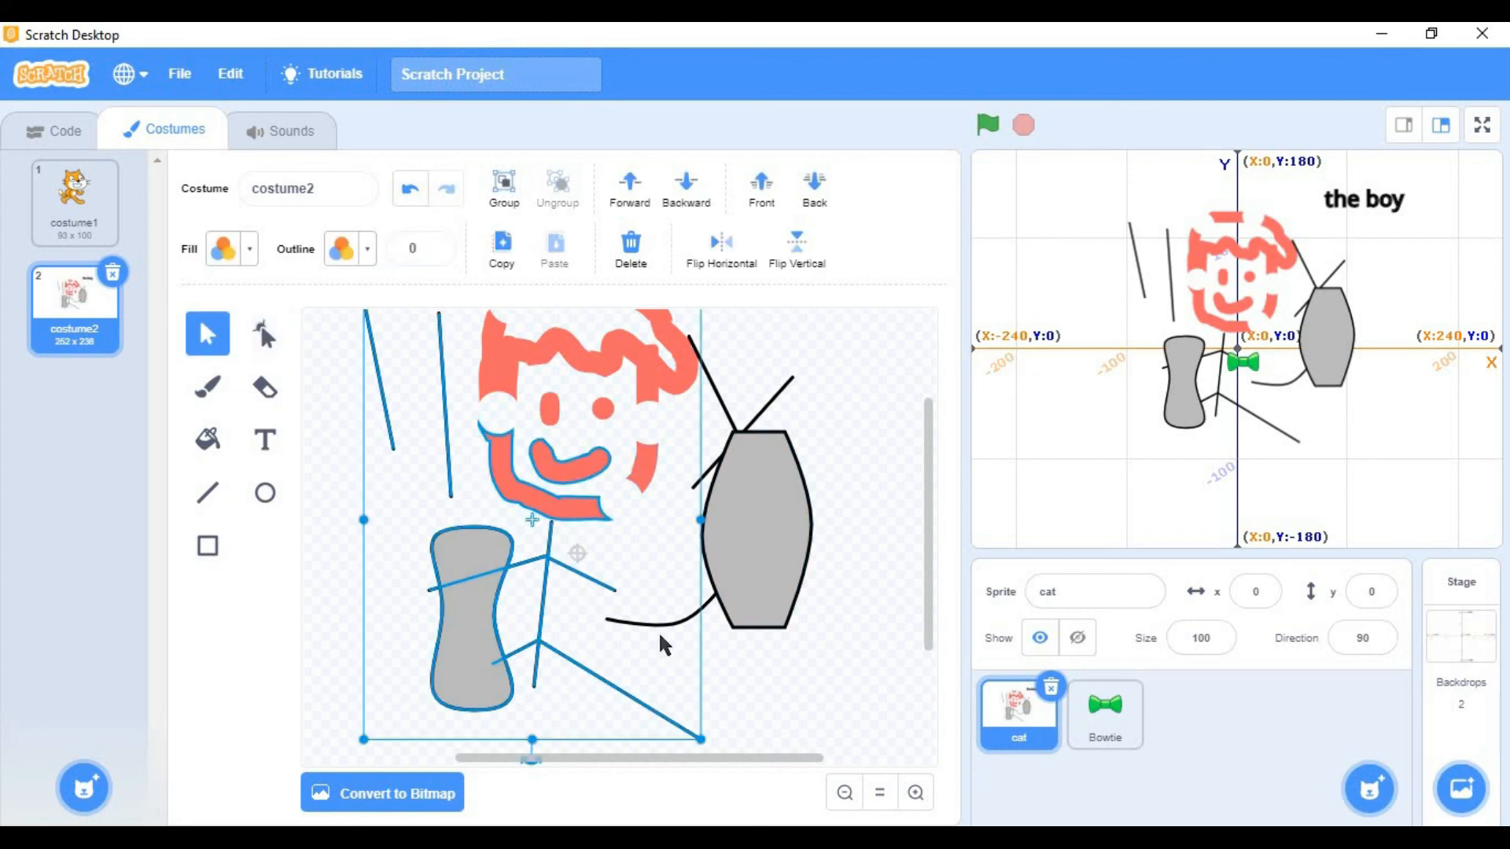
pyautogui.click(504, 187)
pyautogui.click(332, 514)
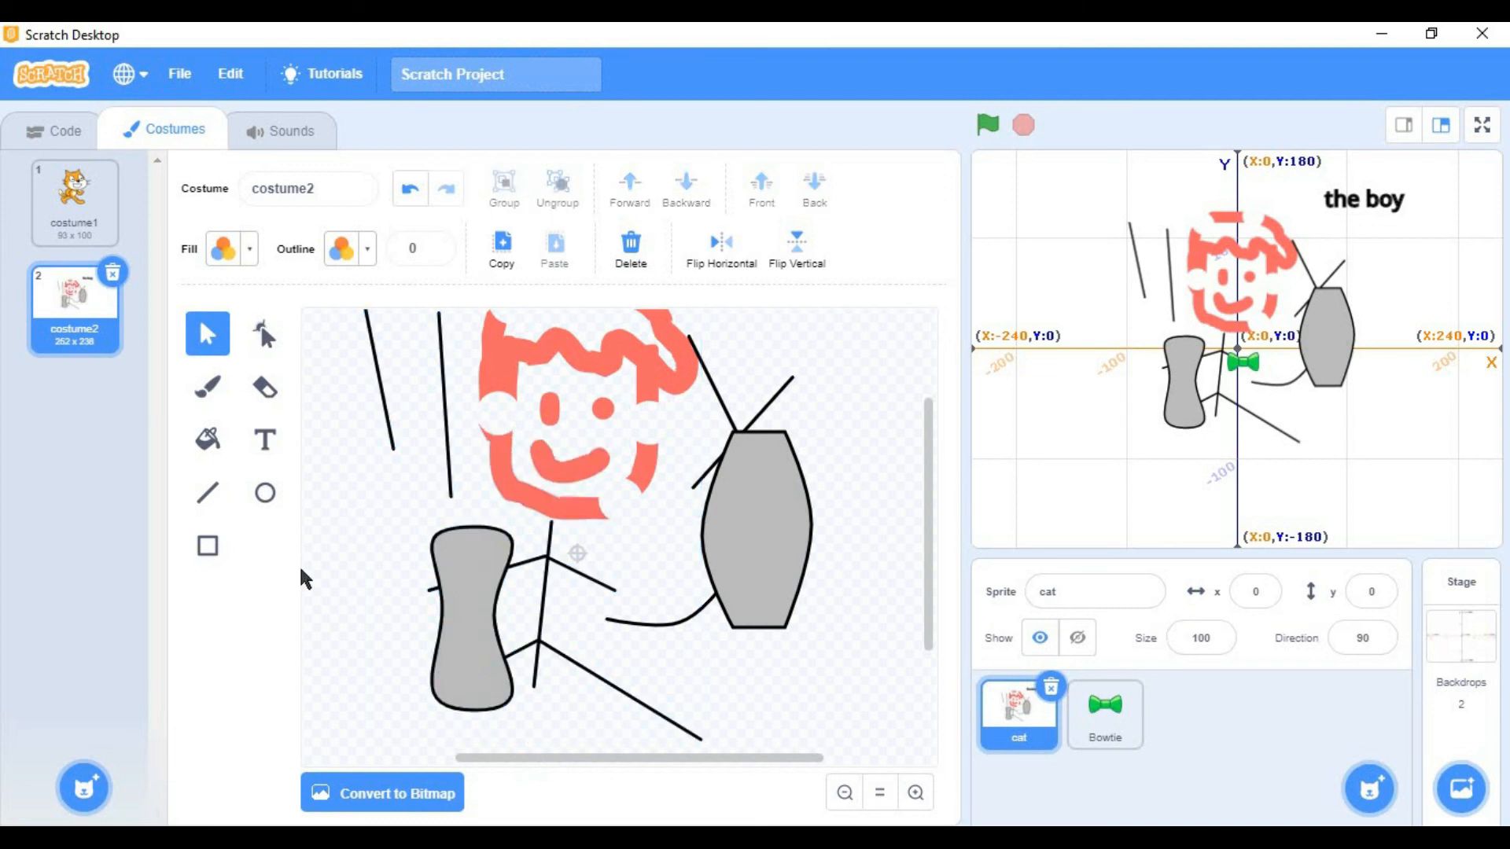
pyautogui.moveTo(456, 700)
pyautogui.mouseDown()
pyautogui.moveTo(429, 700)
pyautogui.moveTo(374, 779)
pyautogui.moveTo(424, 547)
pyautogui.moveTo(440, 640)
pyautogui.mouseUp()
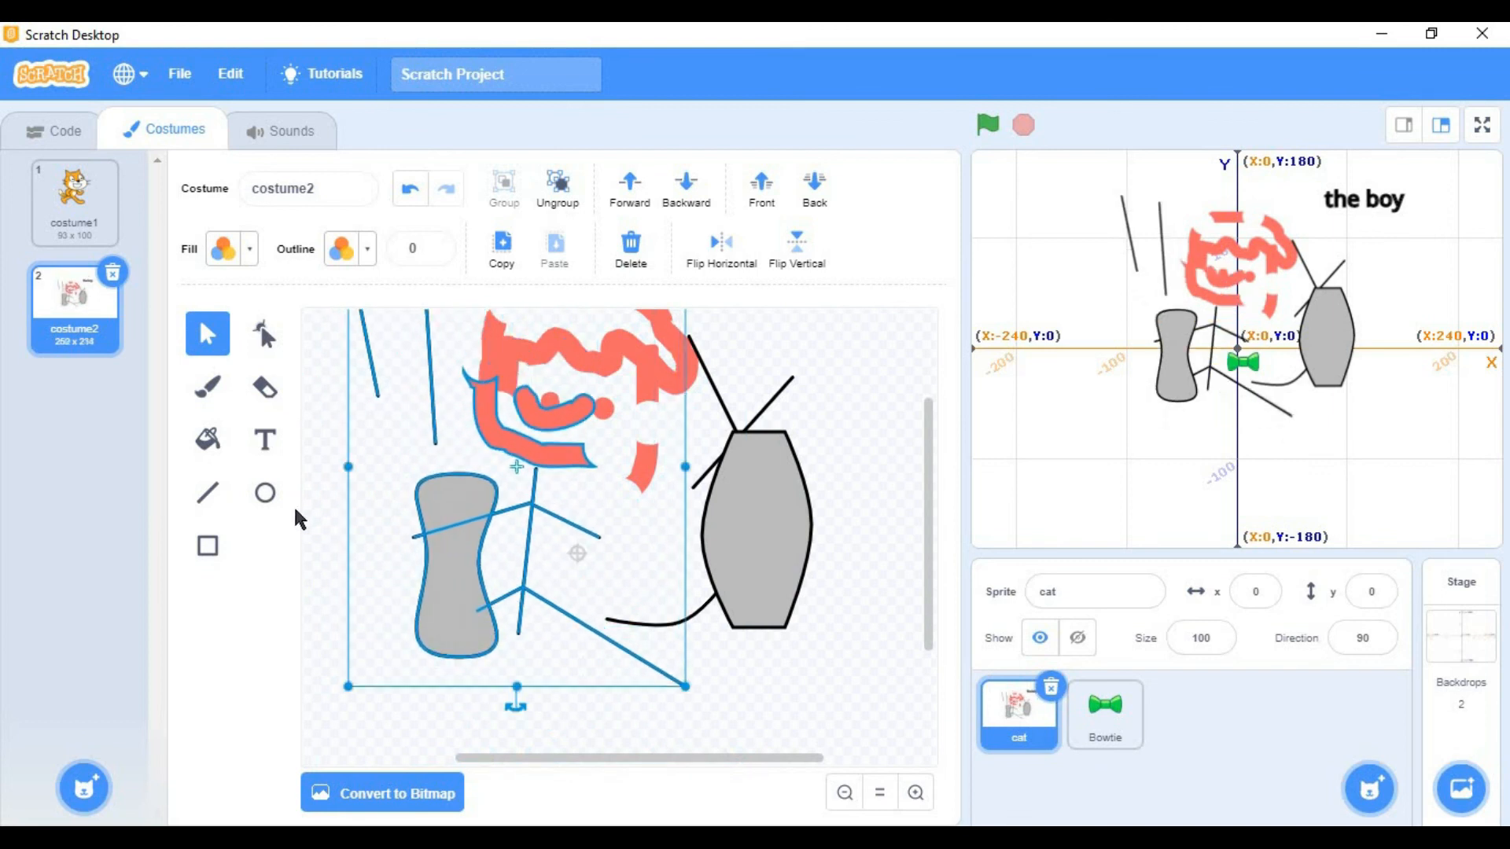
pyautogui.click(322, 499)
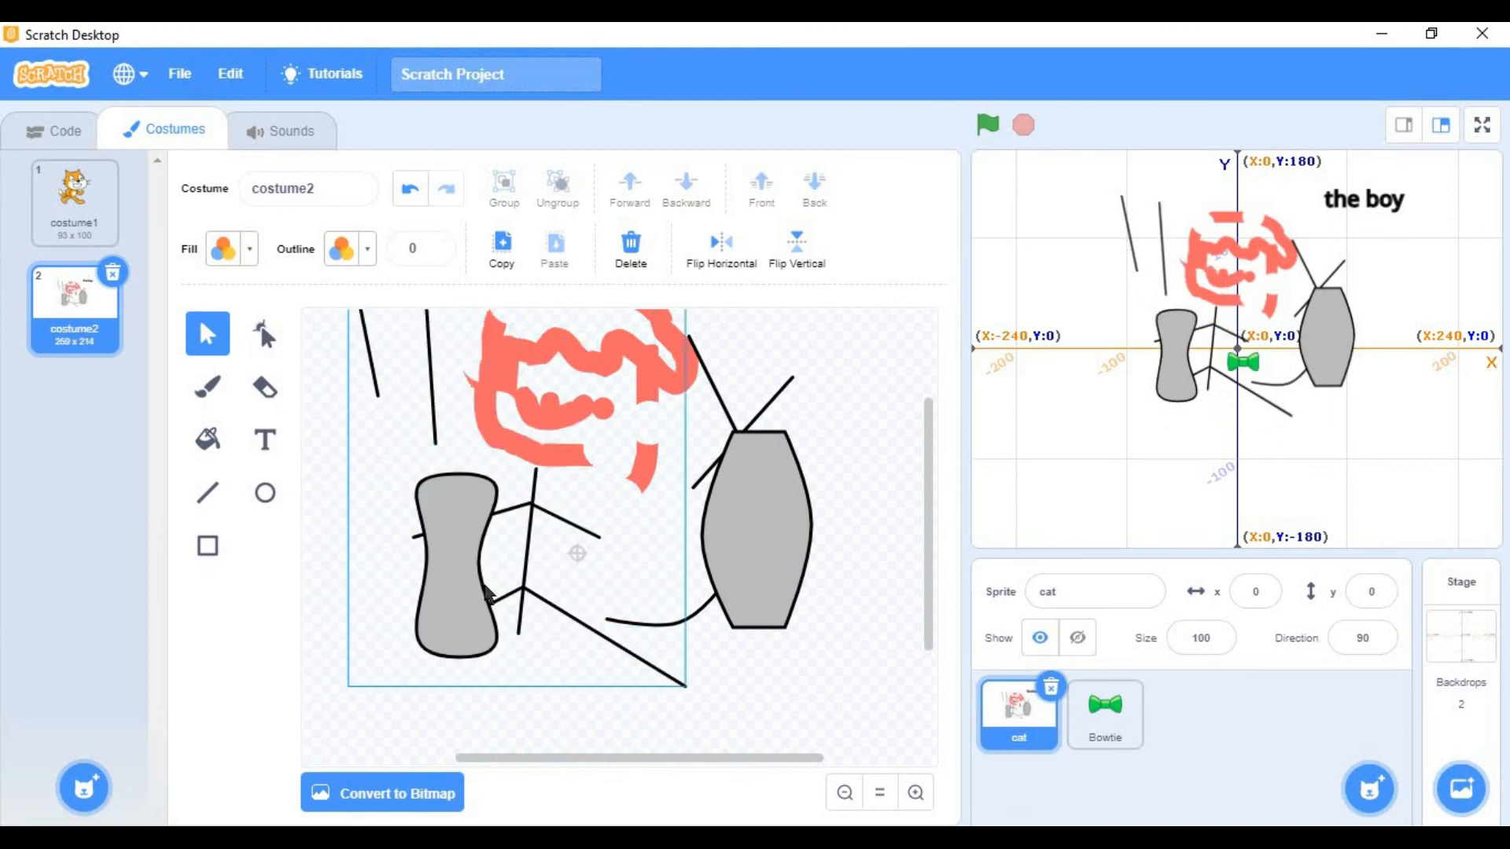
# Step: Ungroup the grouped figure parts and move only the waisted grey shape down and right over the stick figure's body
pyautogui.click(508, 596)
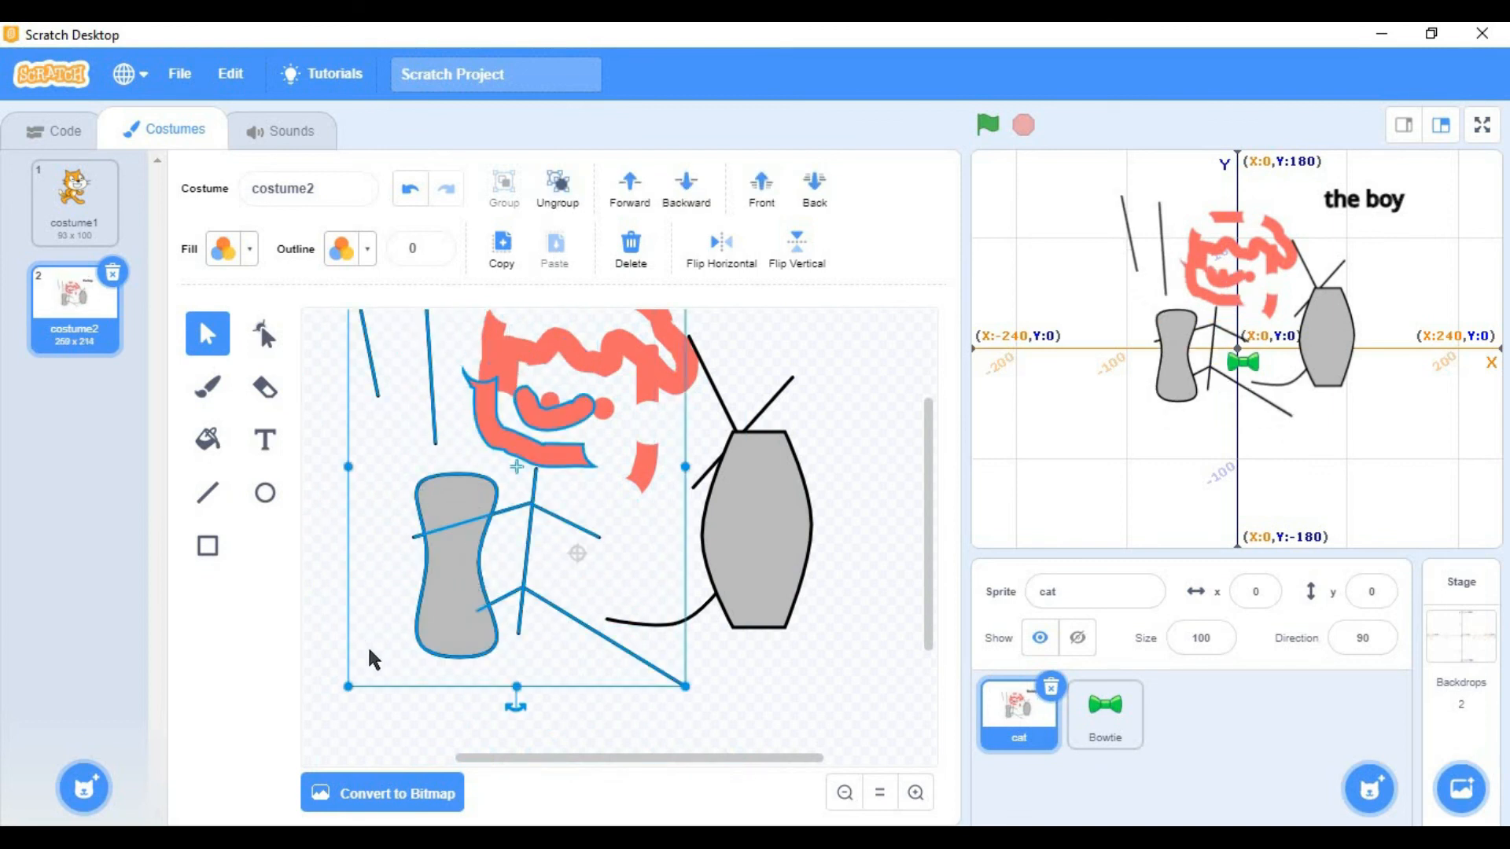
pyautogui.click(554, 197)
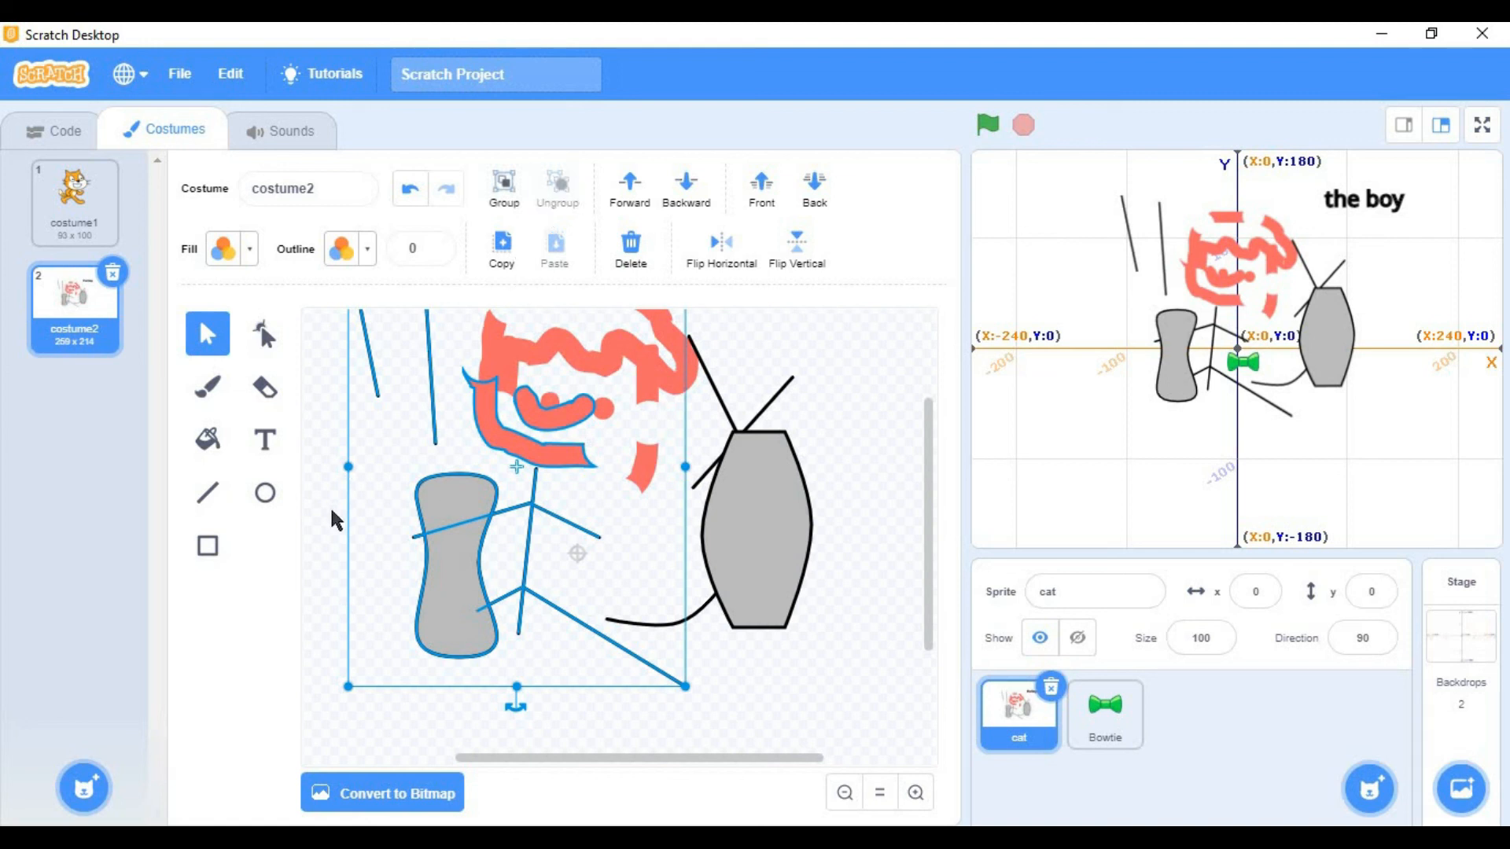
pyautogui.click(321, 512)
pyautogui.moveTo(438, 602); pyautogui.dragTo(519, 652)
pyautogui.click(350, 507)
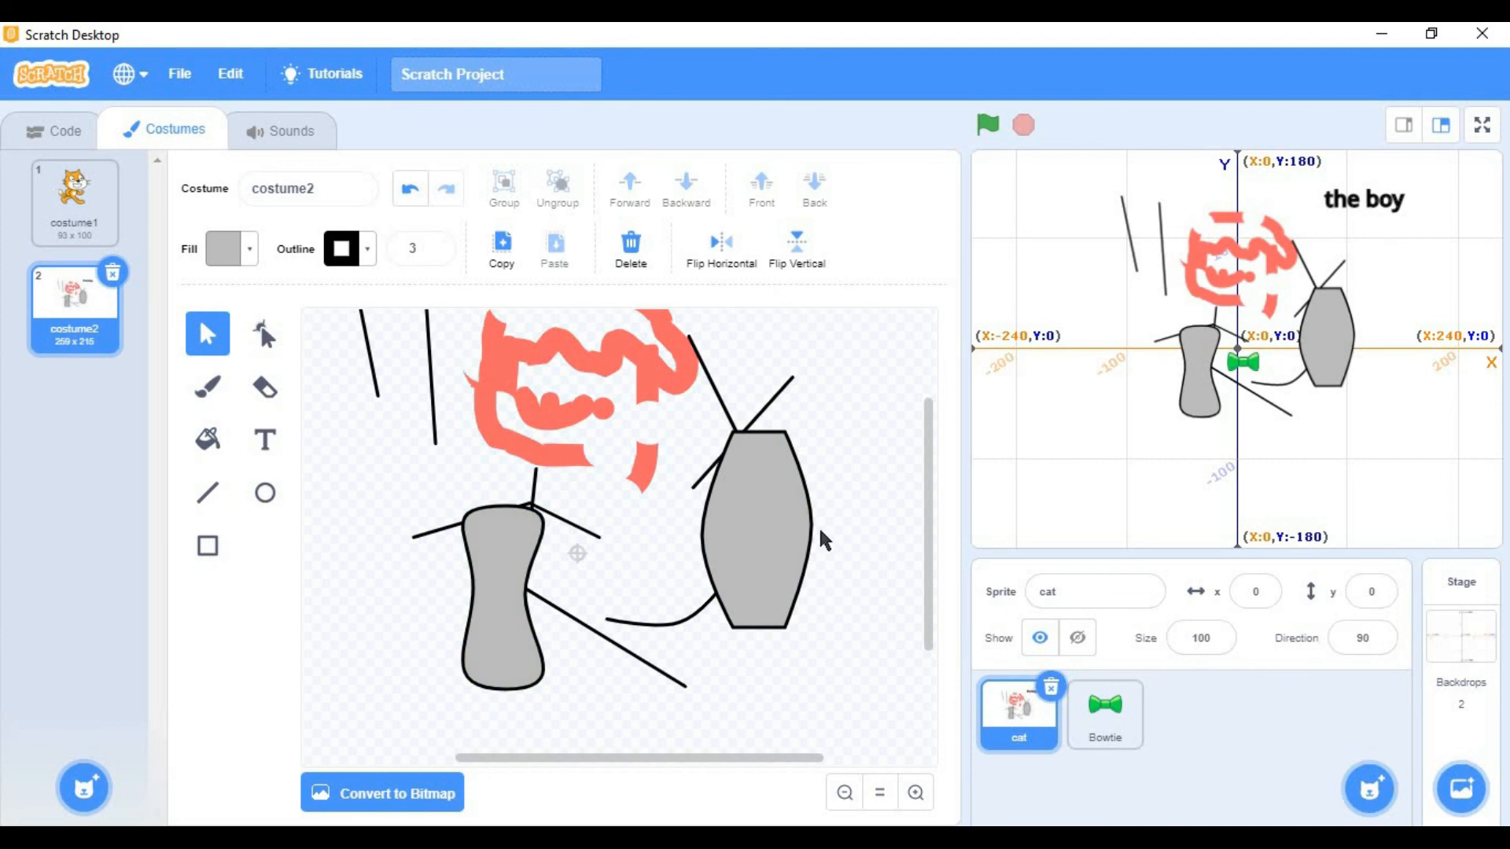
# Step: Move the barrel-shaped grey shape slightly up and bring the diagonal line crossing its top to the front
pyautogui.moveTo(764, 508); pyautogui.dragTo(760, 473)
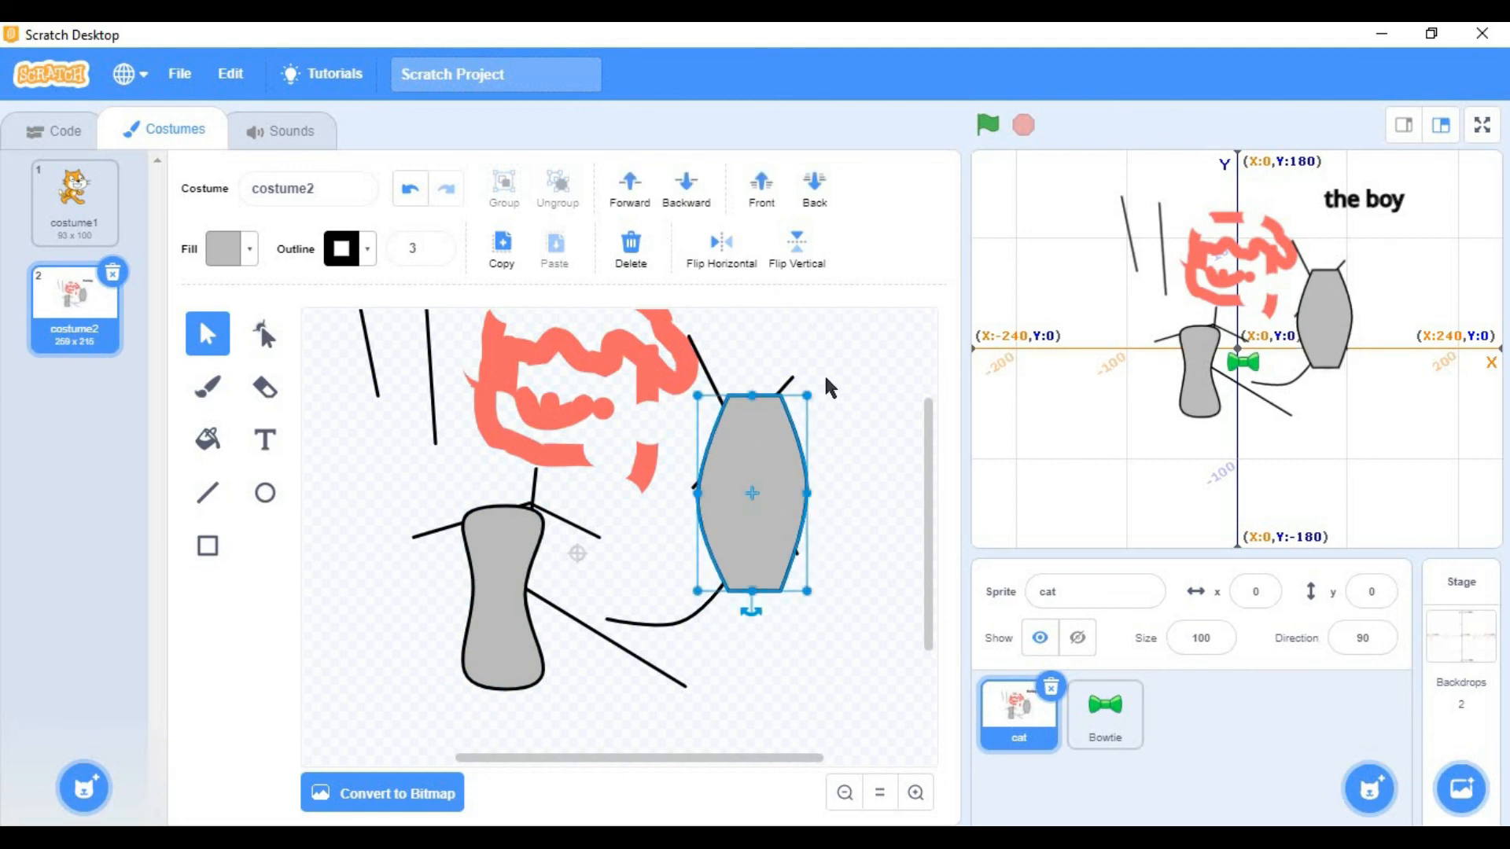
pyautogui.click(826, 380)
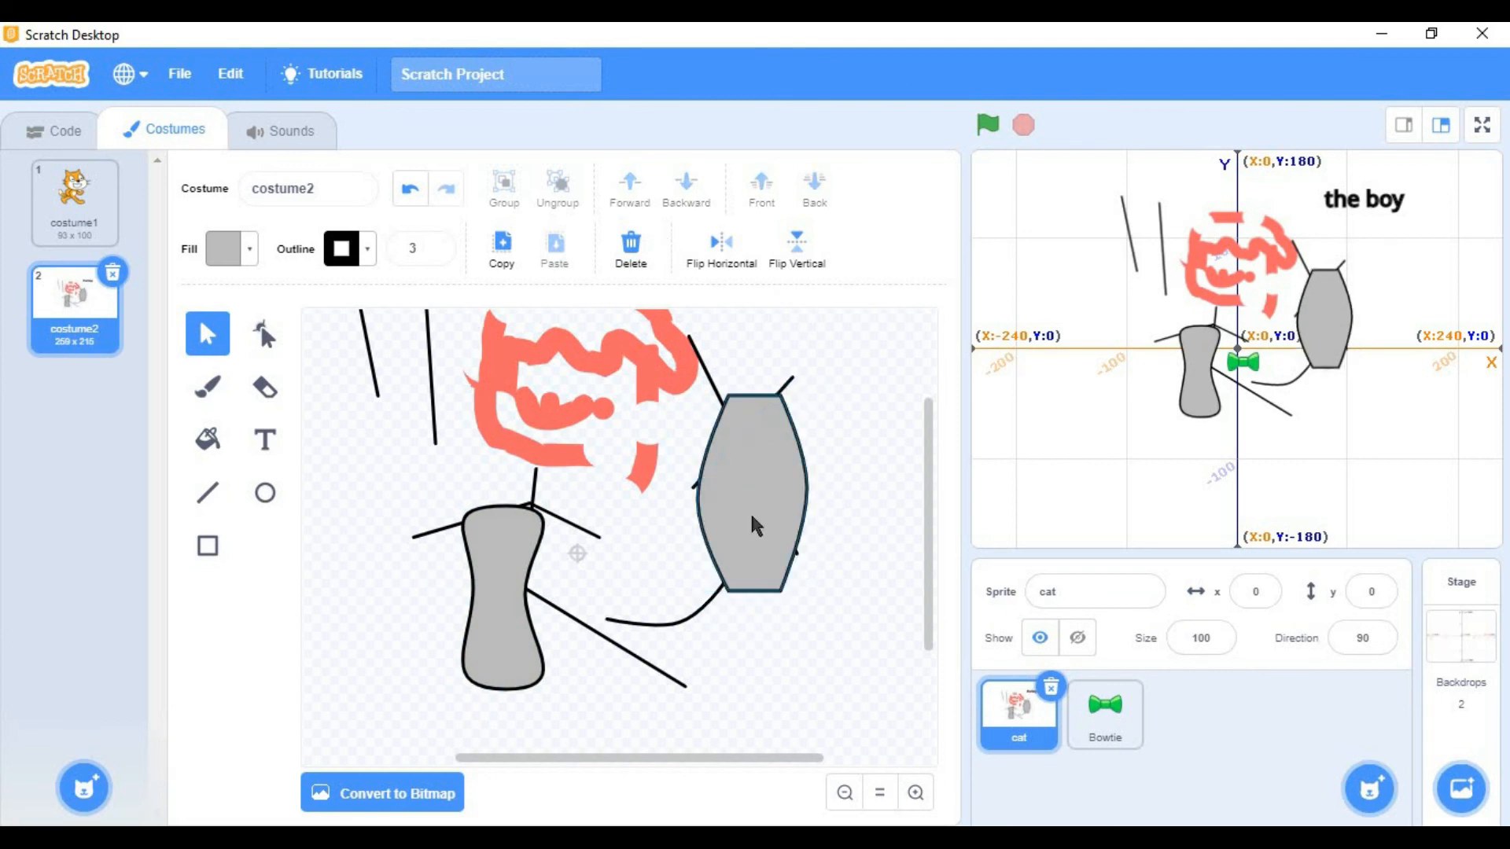
pyautogui.click(790, 383)
pyautogui.click(652, 186)
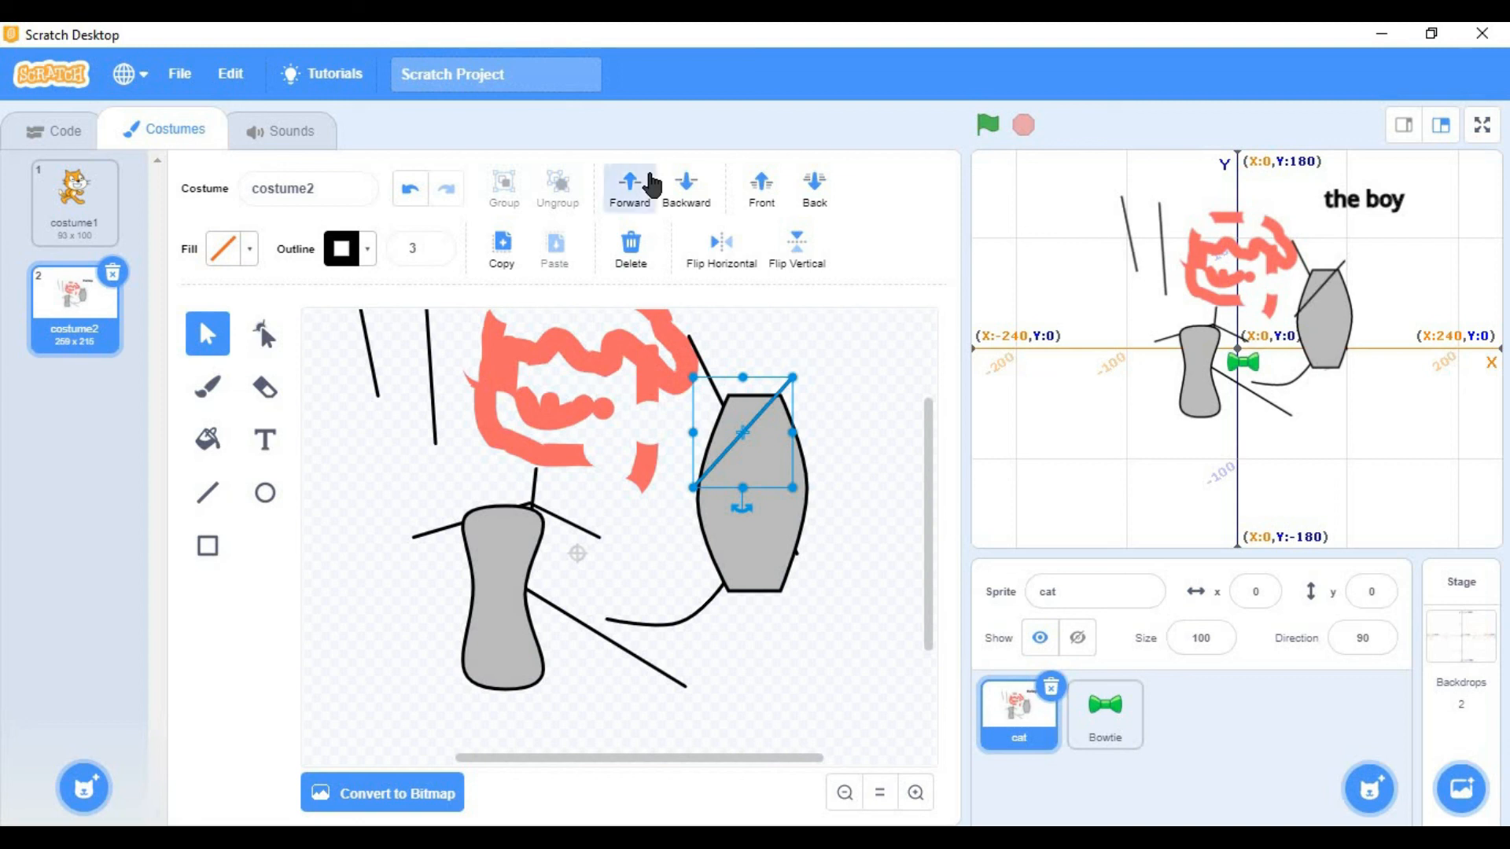
pyautogui.click(761, 189)
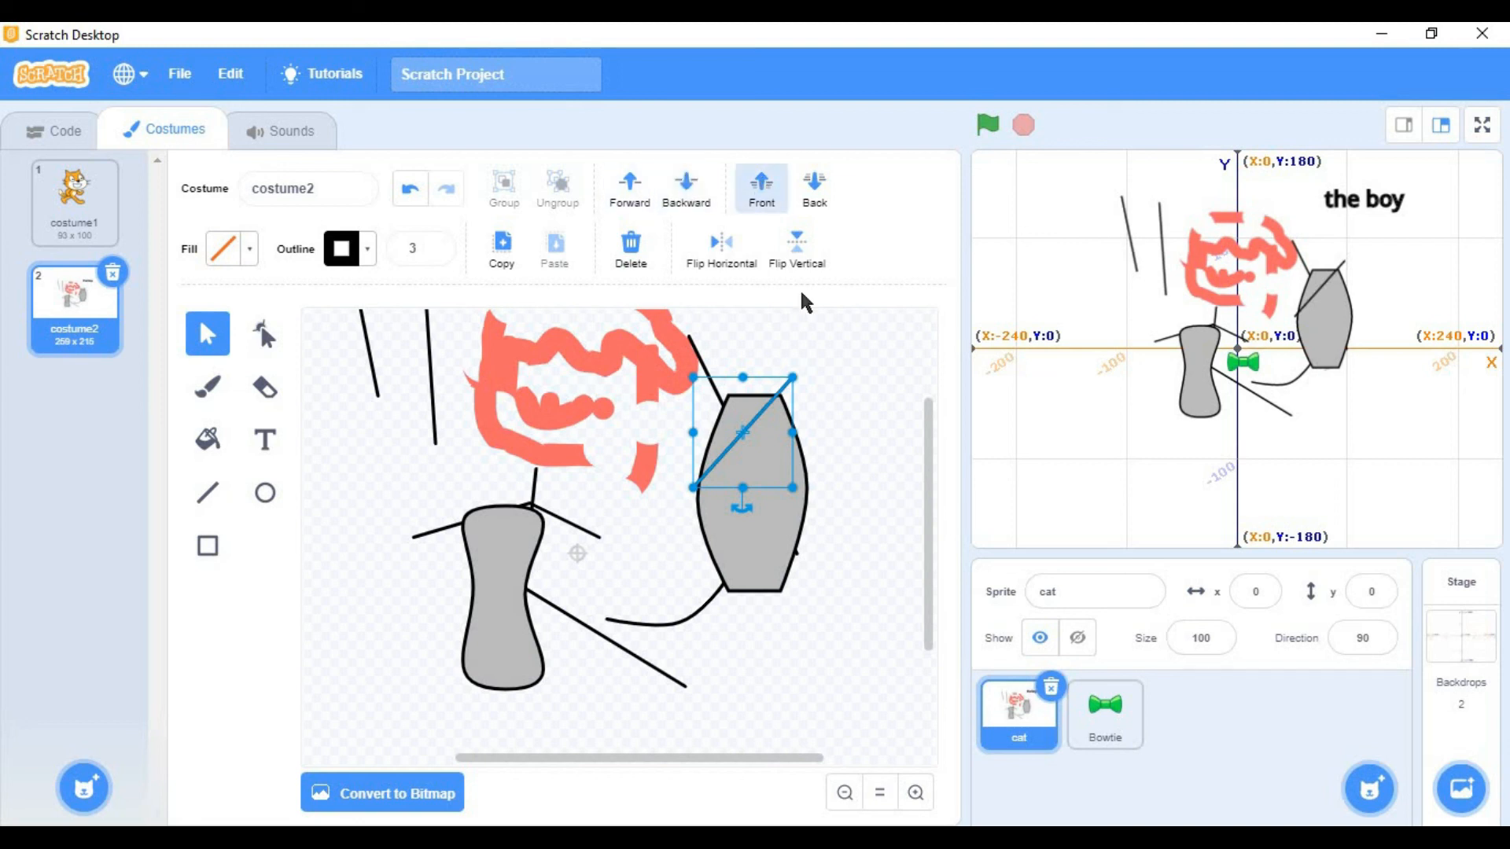
pyautogui.click(823, 370)
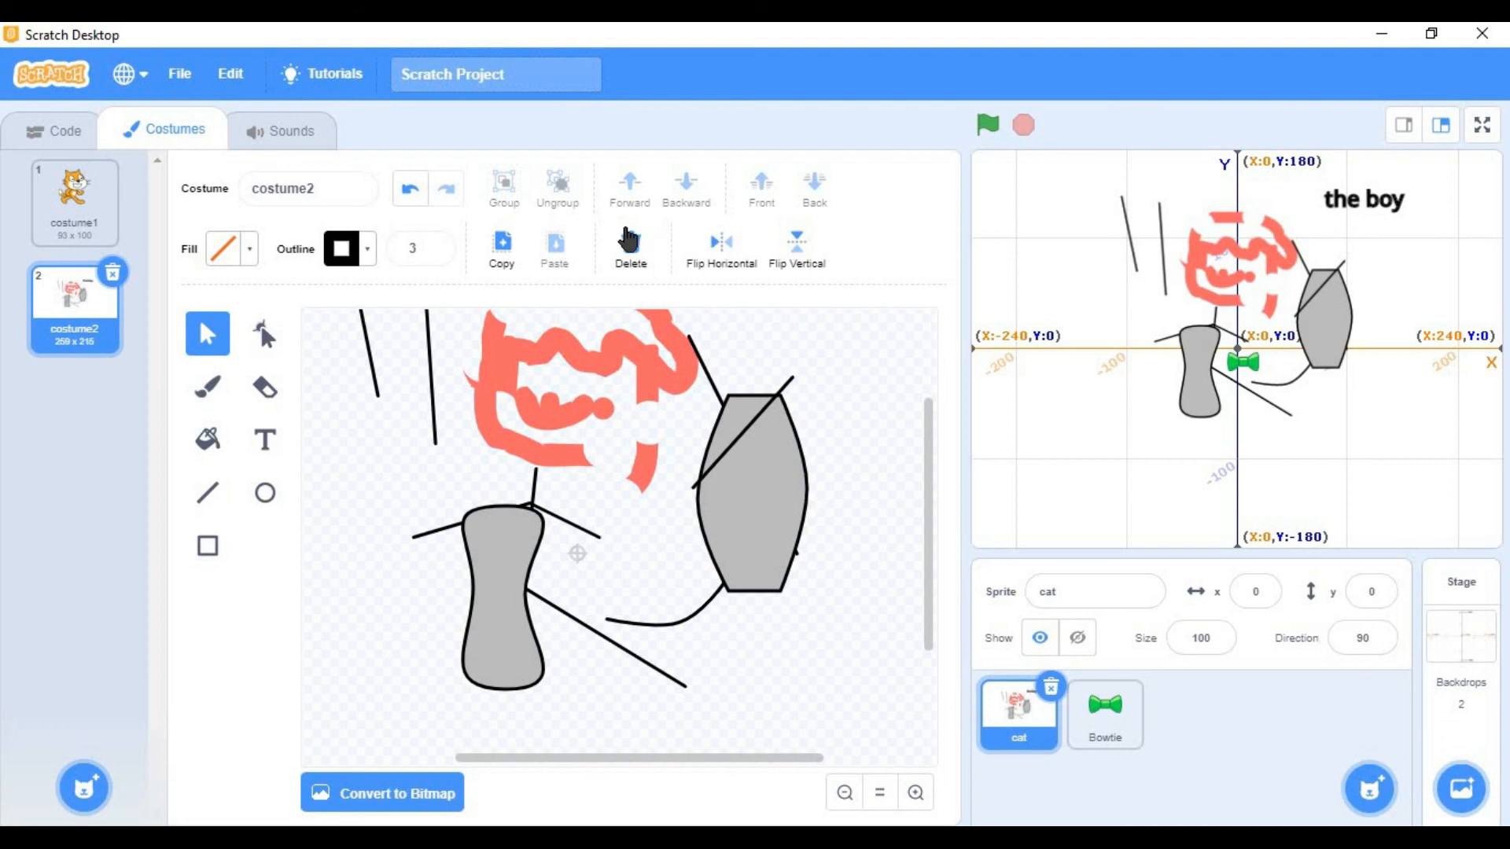
# Step: Copy and paste the waisted grey shape, place the copy left of the stick figure and delete that copy
pyautogui.click(487, 555)
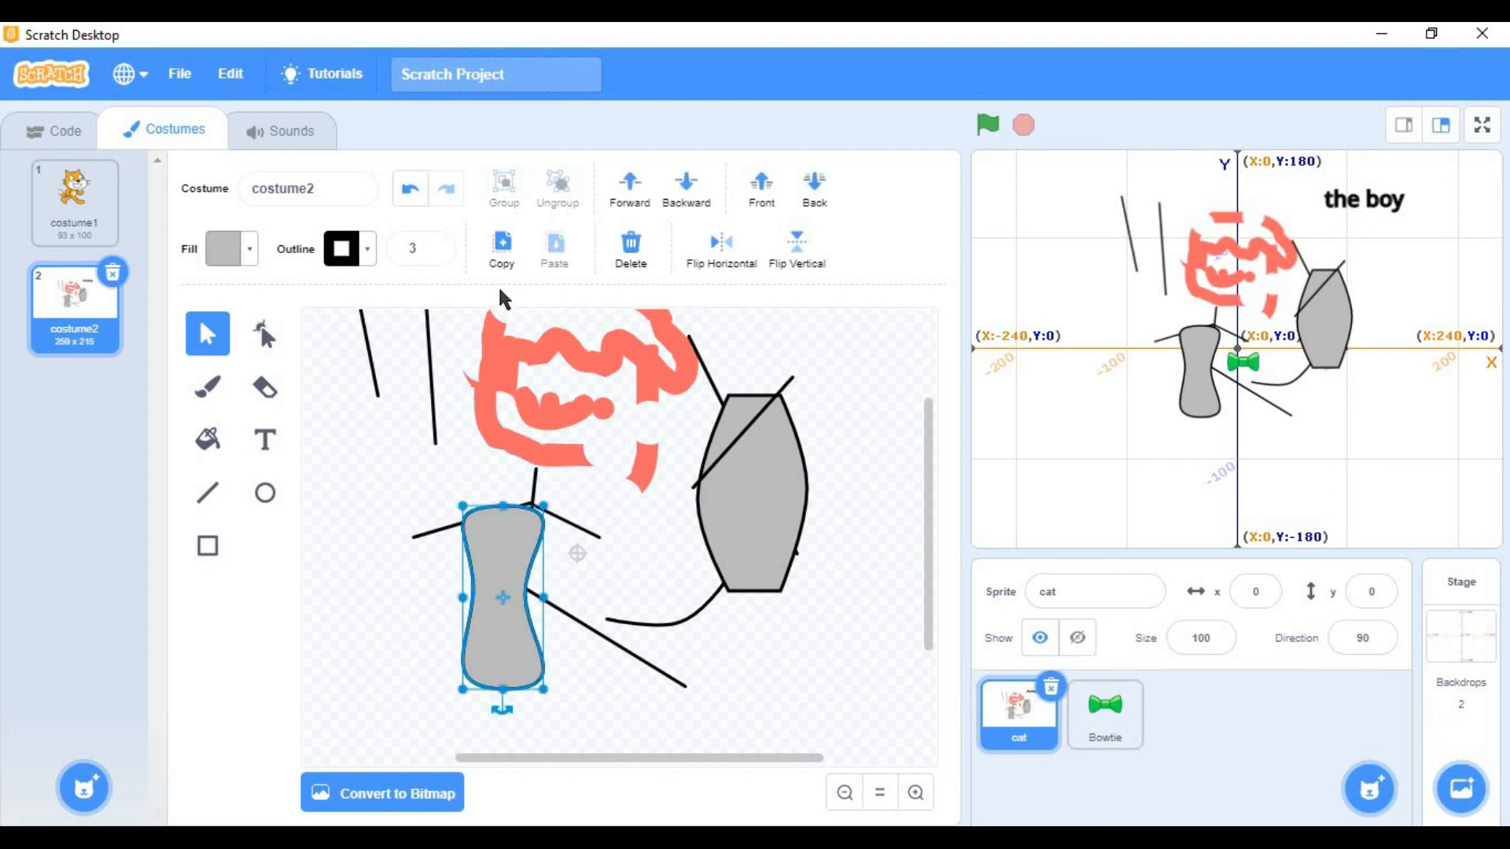
pyautogui.click(502, 245)
pyautogui.click(555, 258)
pyautogui.moveTo(527, 642); pyautogui.dragTo(365, 559)
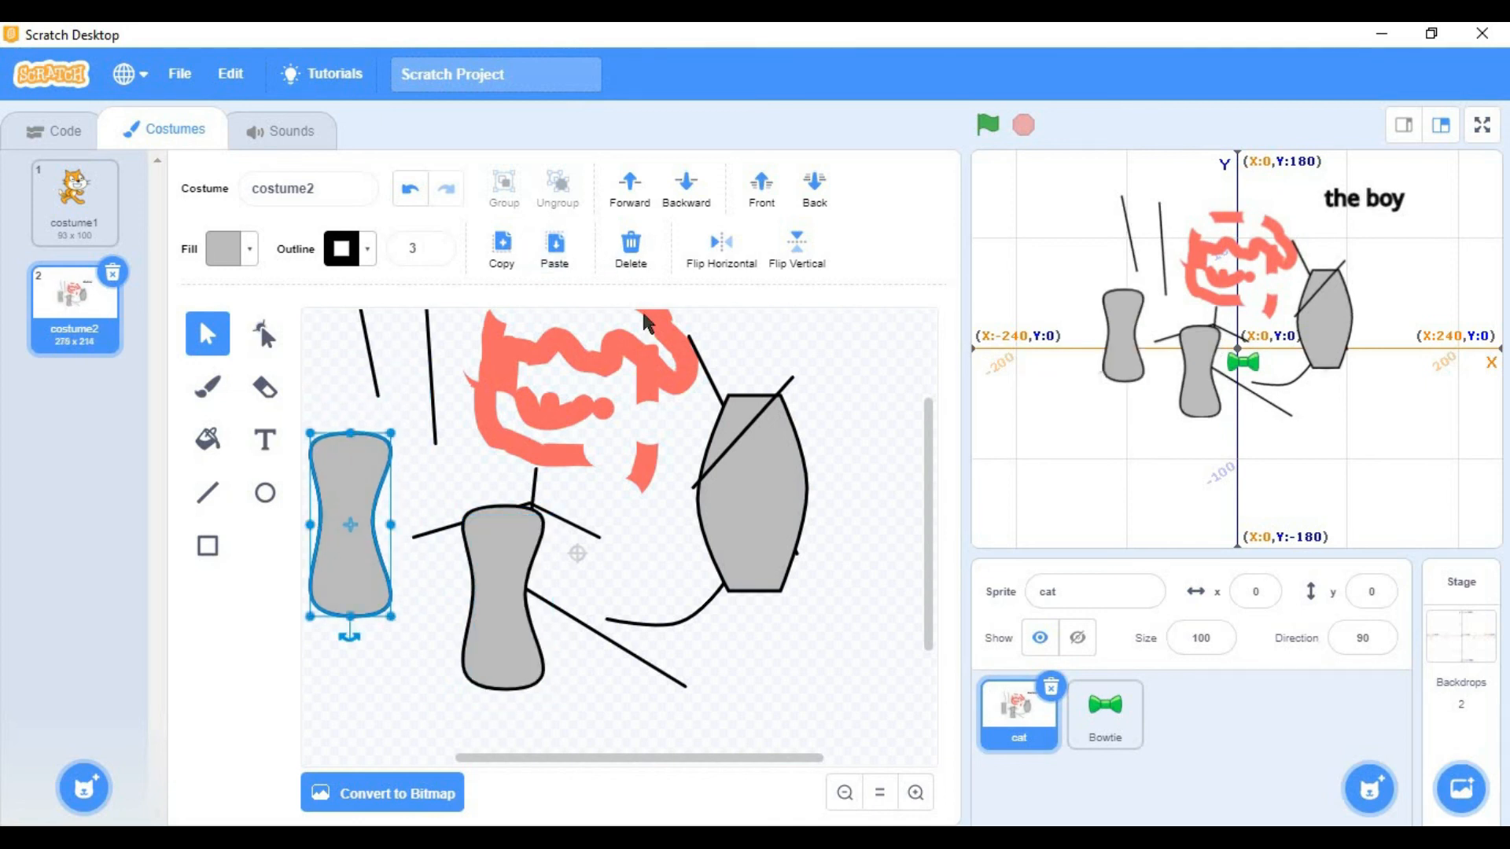
pyautogui.click(630, 247)
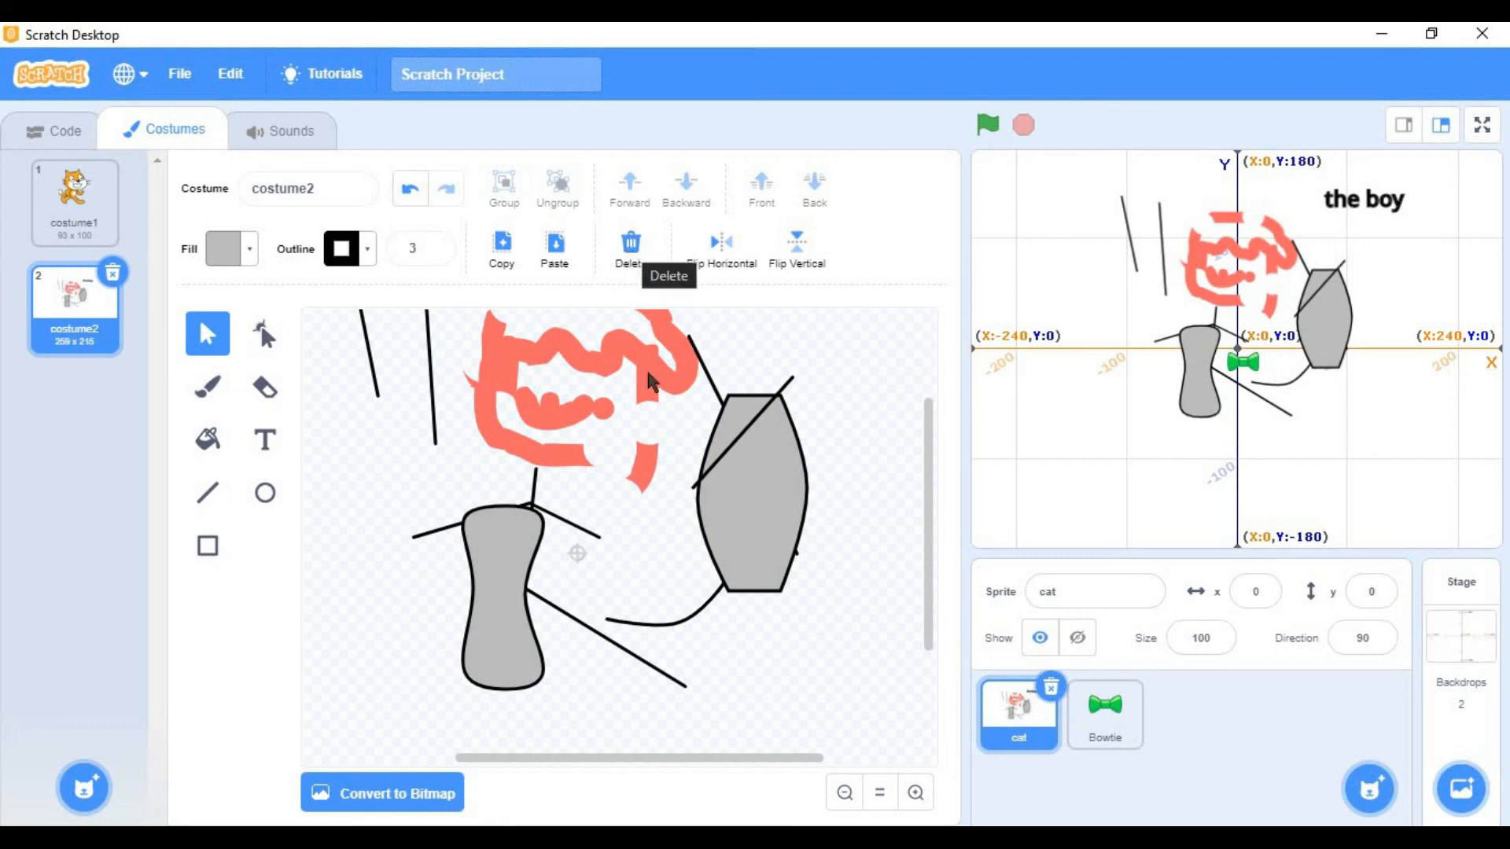
# Step: Move the red chin stroke left of the stick figure and flip it twice horizontally and twice vertically
pyautogui.click(762, 508)
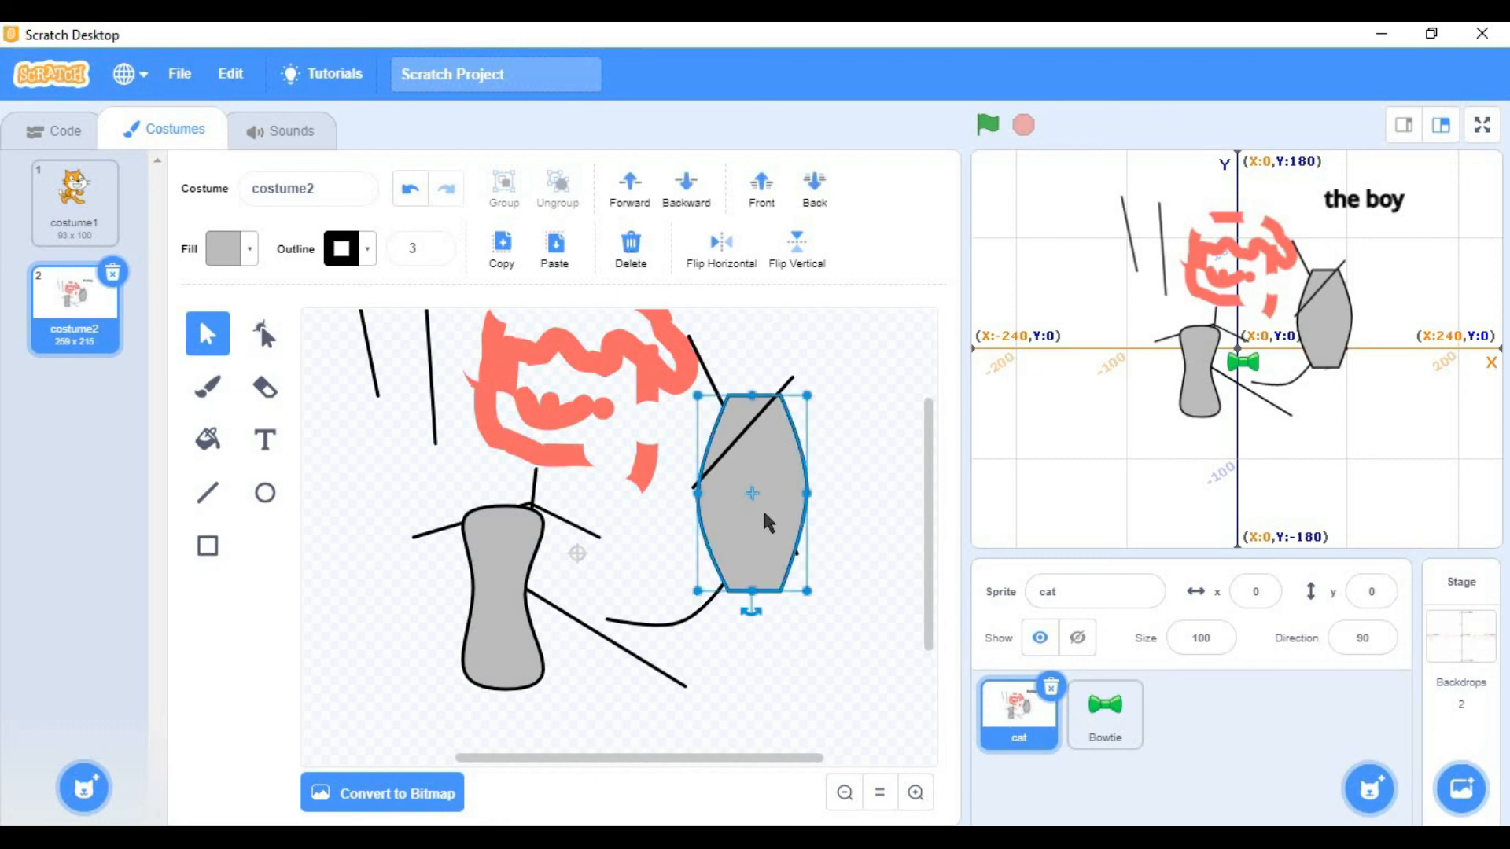
pyautogui.moveTo(533, 455); pyautogui.dragTo(365, 522)
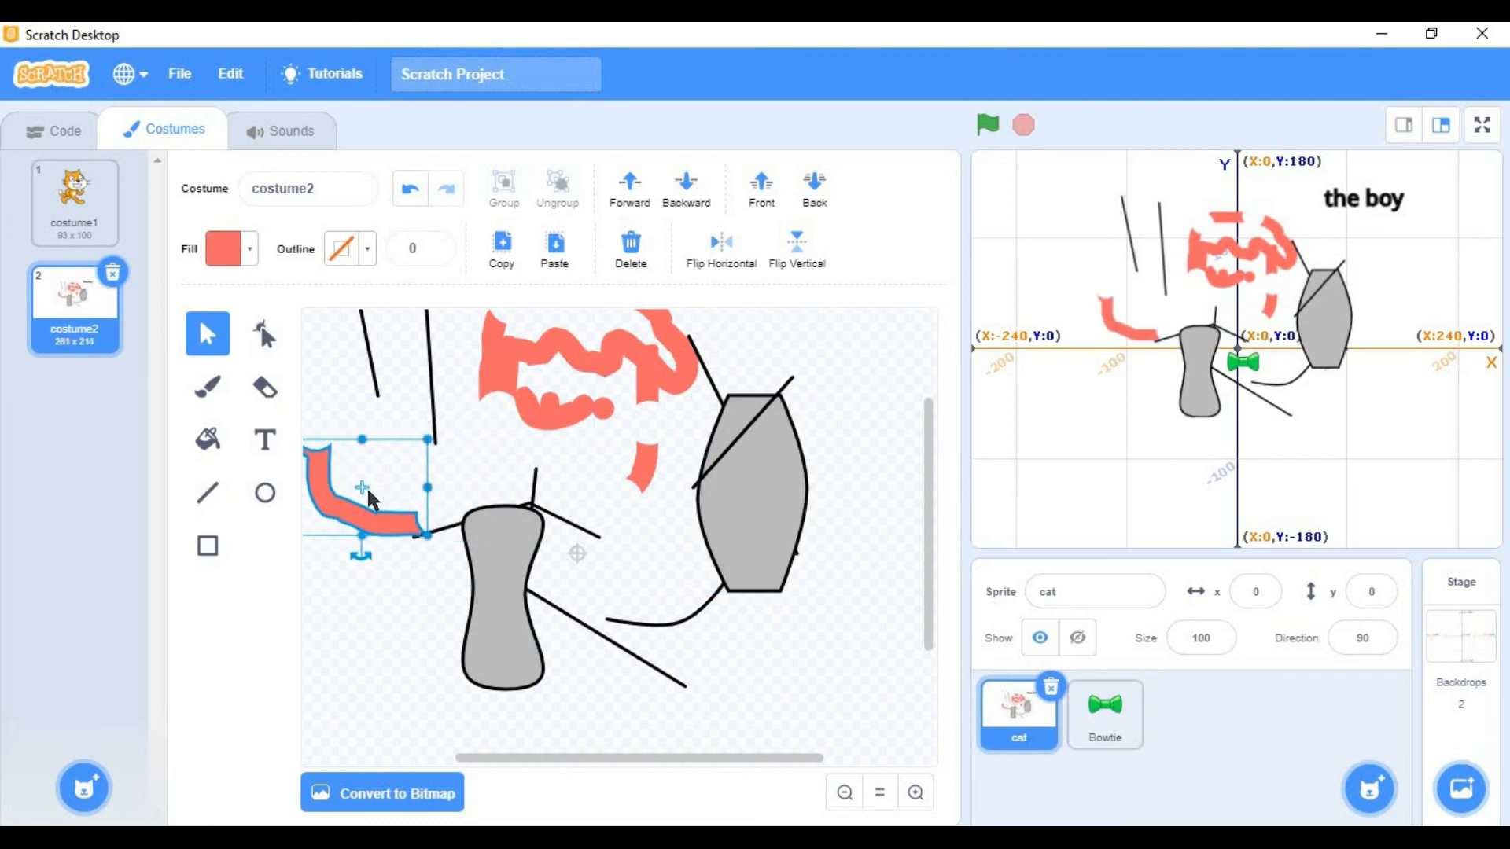
pyautogui.click(710, 240)
pyautogui.click(710, 240)
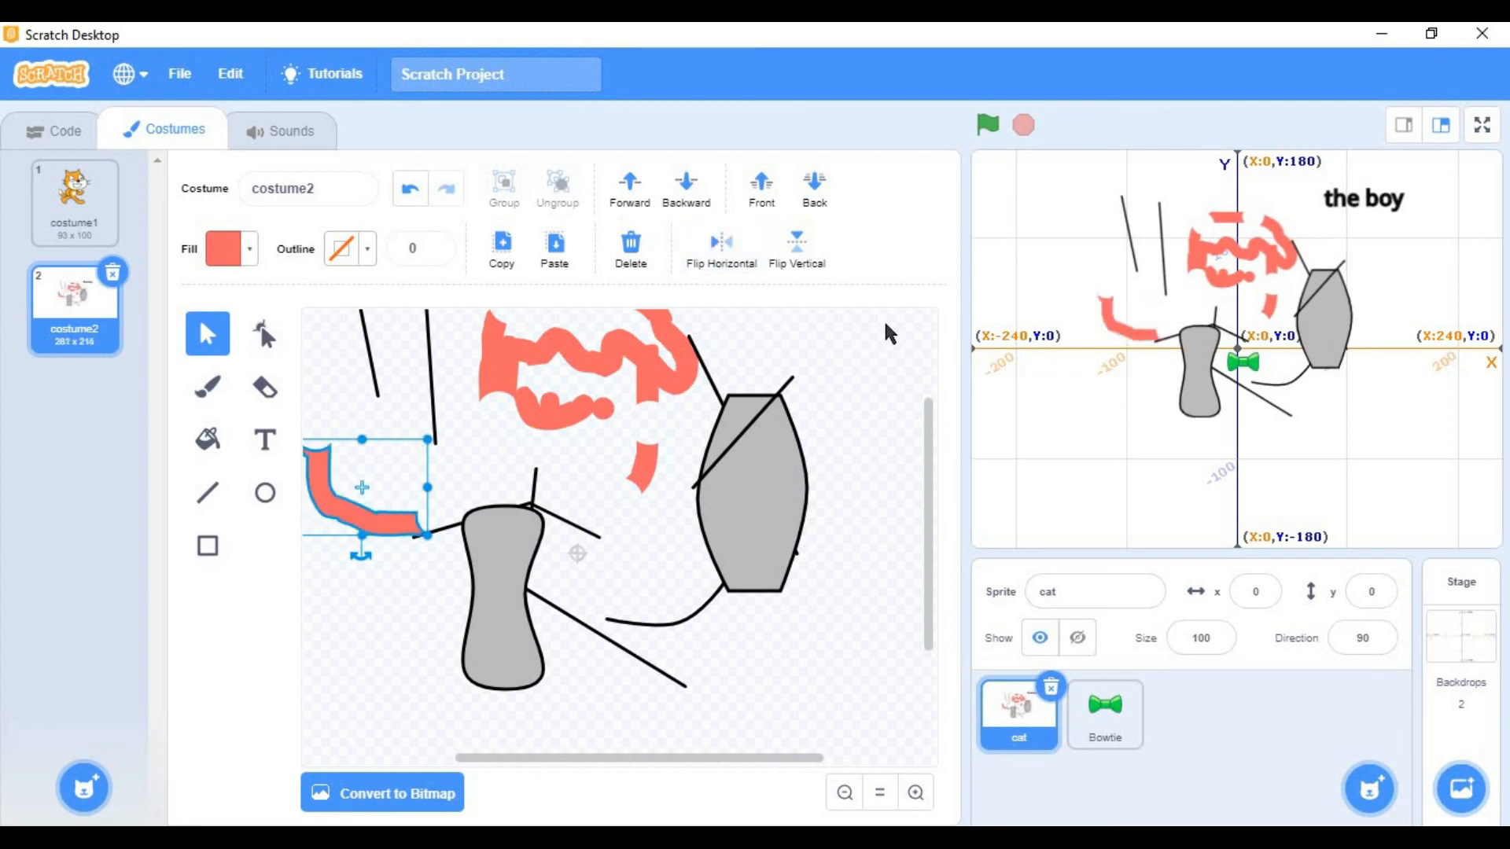
pyautogui.click(799, 257)
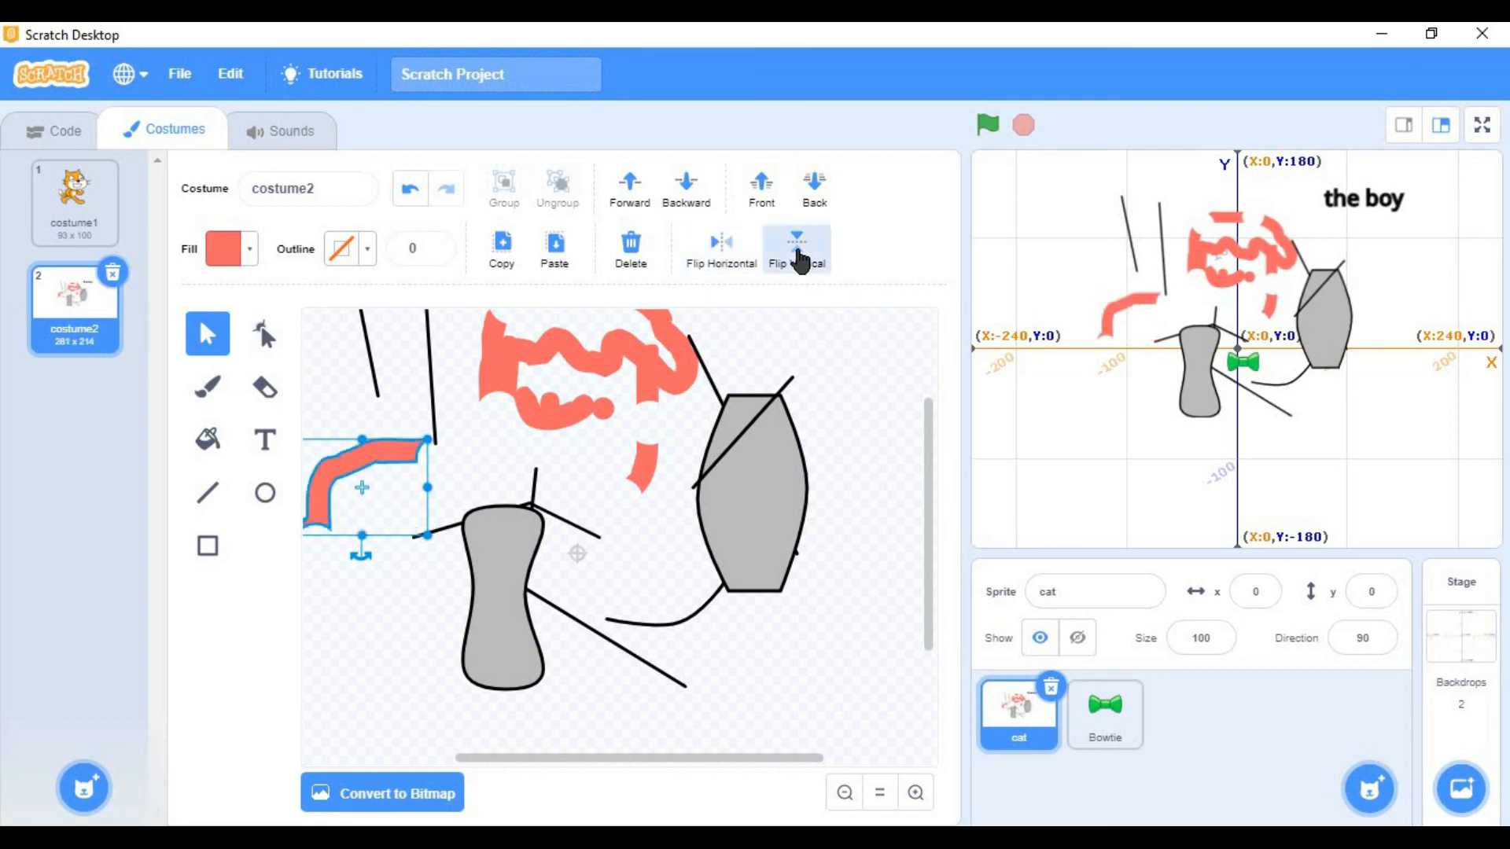
pyautogui.click(799, 260)
# Step: Convert costume2 to bitmap and paint a looping purple brush stroke of size 10 across the drawing
pyautogui.click(391, 787)
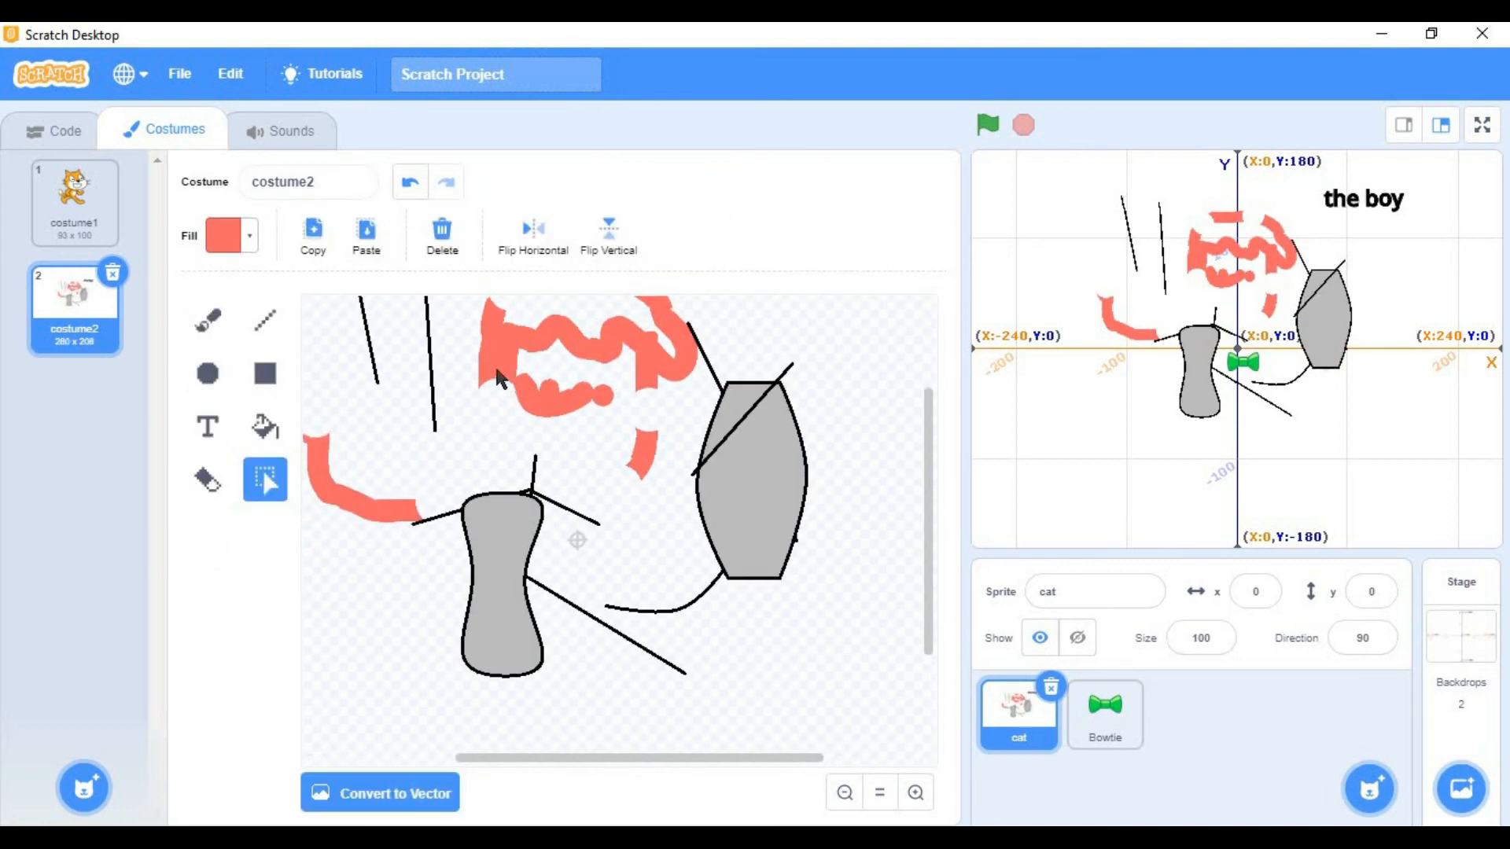
pyautogui.moveTo(811, 651); pyautogui.dragTo(307, 336)
pyautogui.click(895, 490)
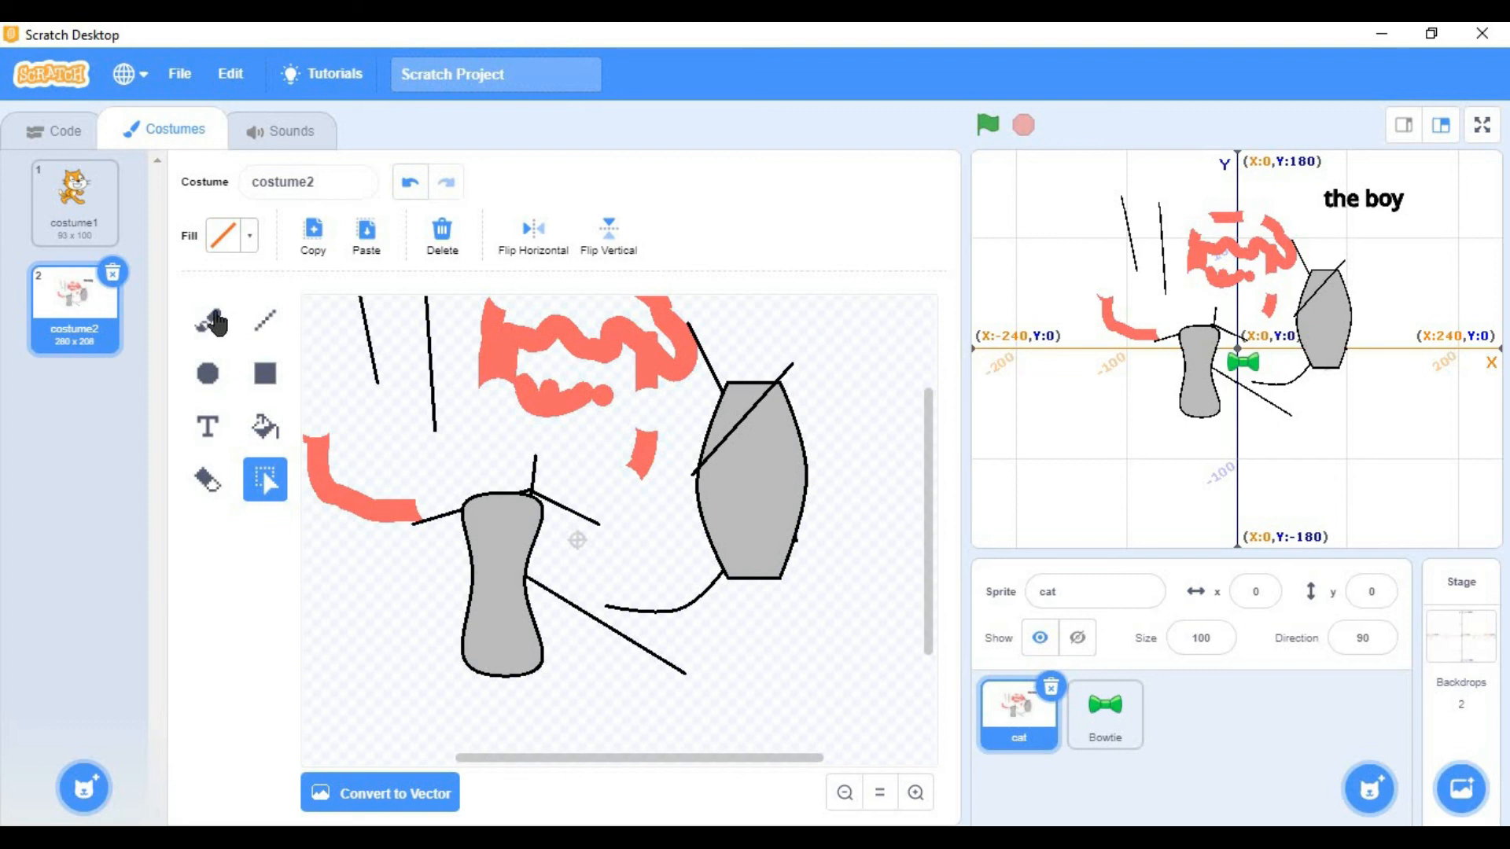
pyautogui.click(214, 322)
pyautogui.moveTo(500, 513)
pyautogui.mouseDown()
pyautogui.moveTo(551, 409)
pyautogui.moveTo(786, 633)
pyautogui.moveTo(755, 763)
pyautogui.mouseUp()
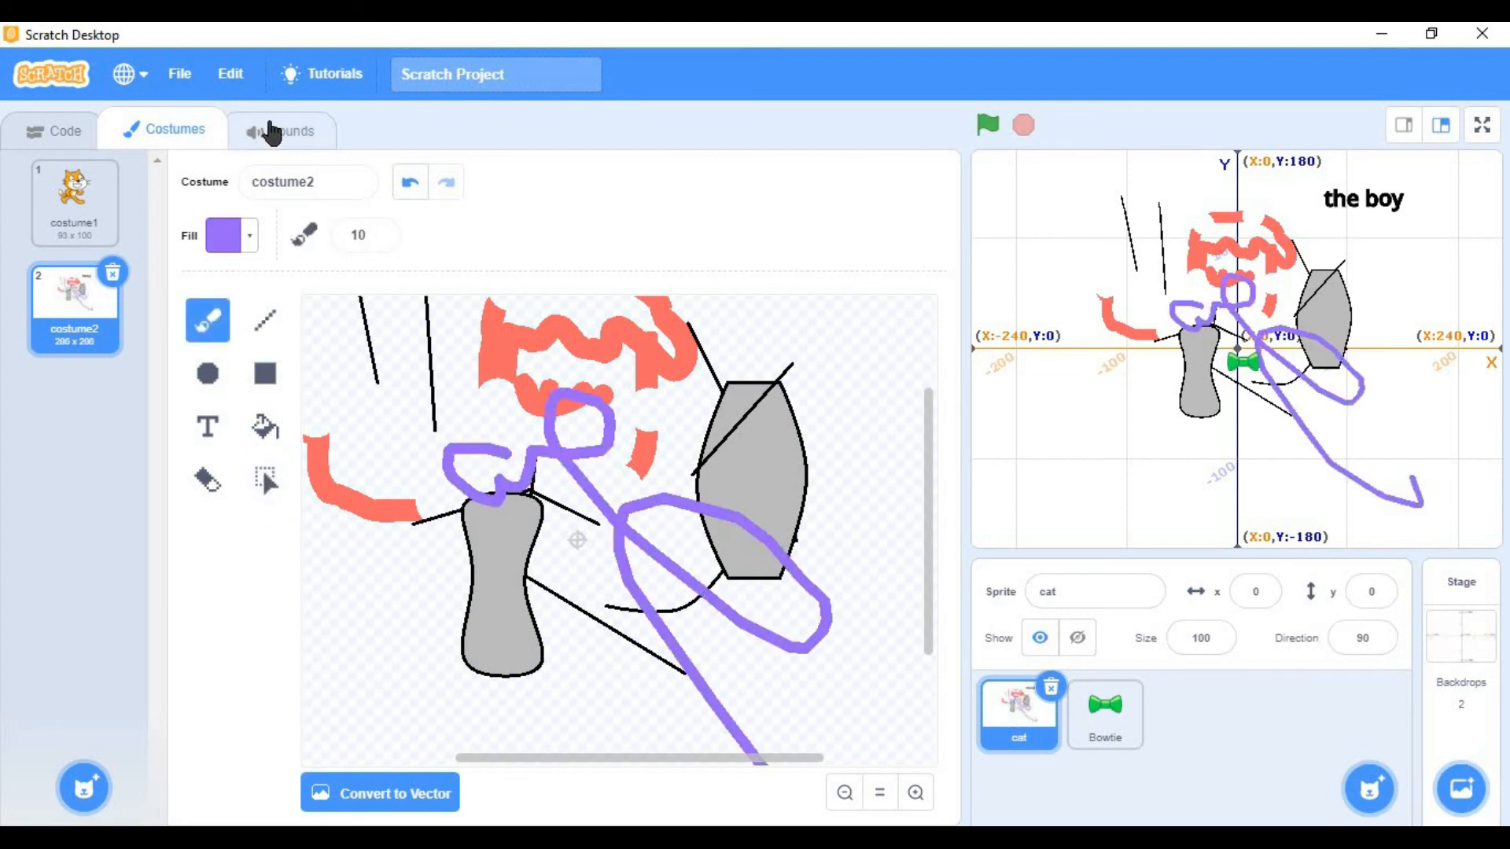
# Step: Open the cat sprite's sounds and play the Meow sound
pyautogui.click(271, 132)
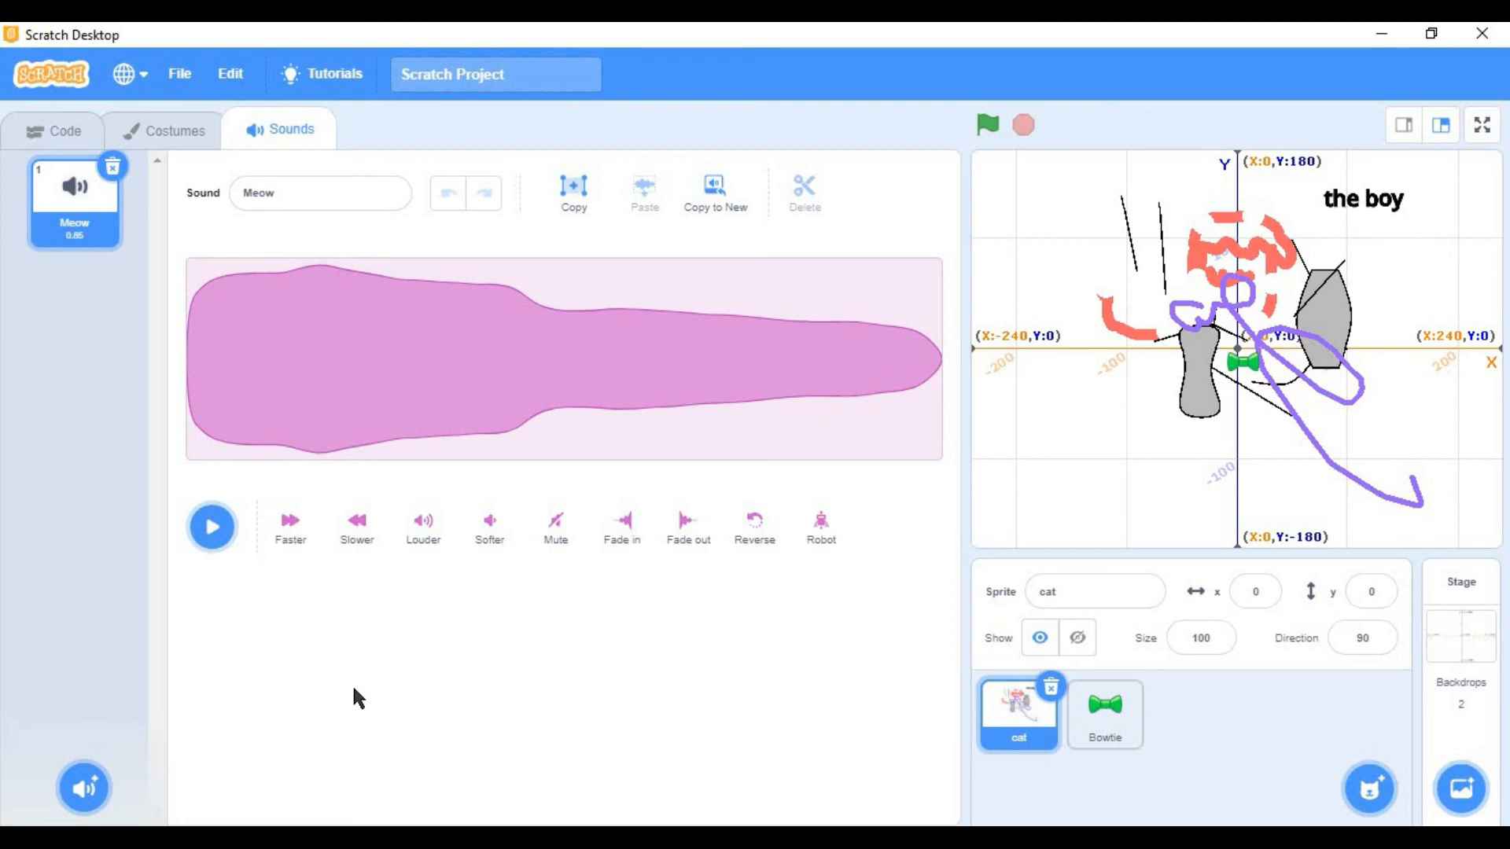
pyautogui.click(212, 535)
# Step: Record a new sound with the microphone for the cat sprite and save it
pyautogui.moveTo(88, 788)
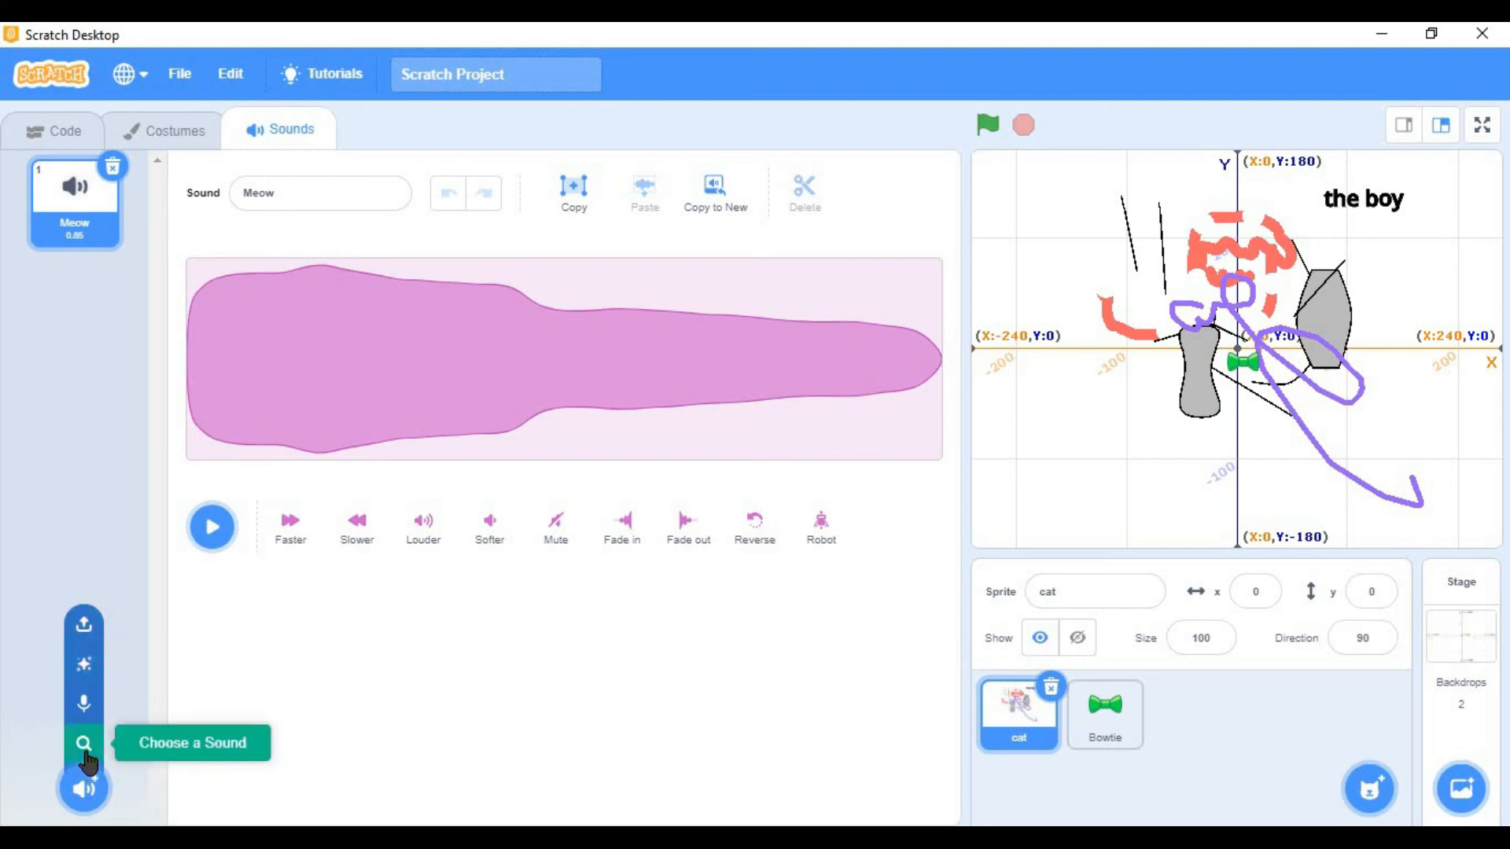
pyautogui.click(85, 701)
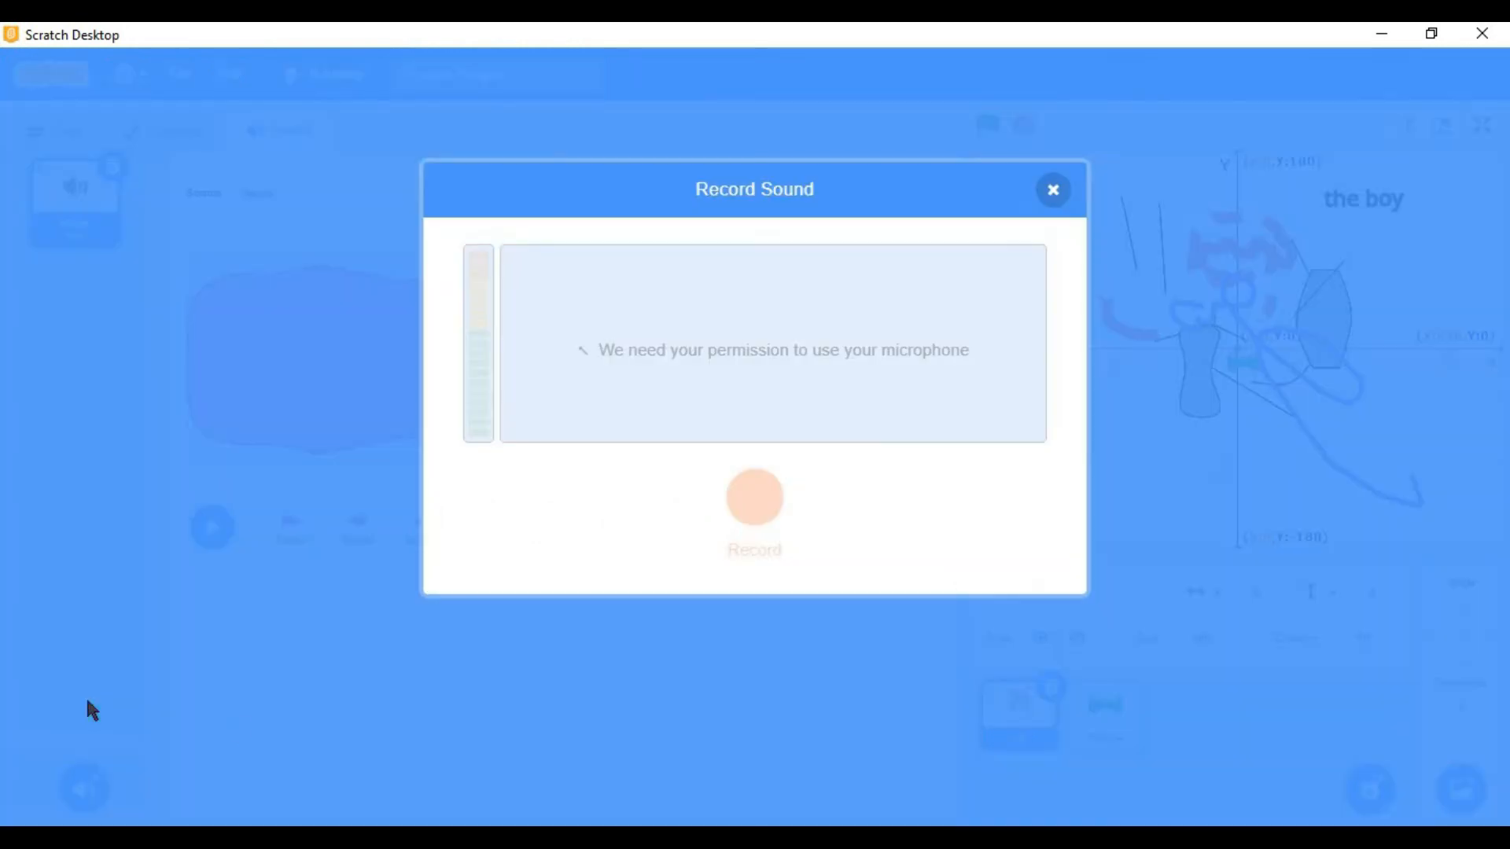
pyautogui.click(761, 509)
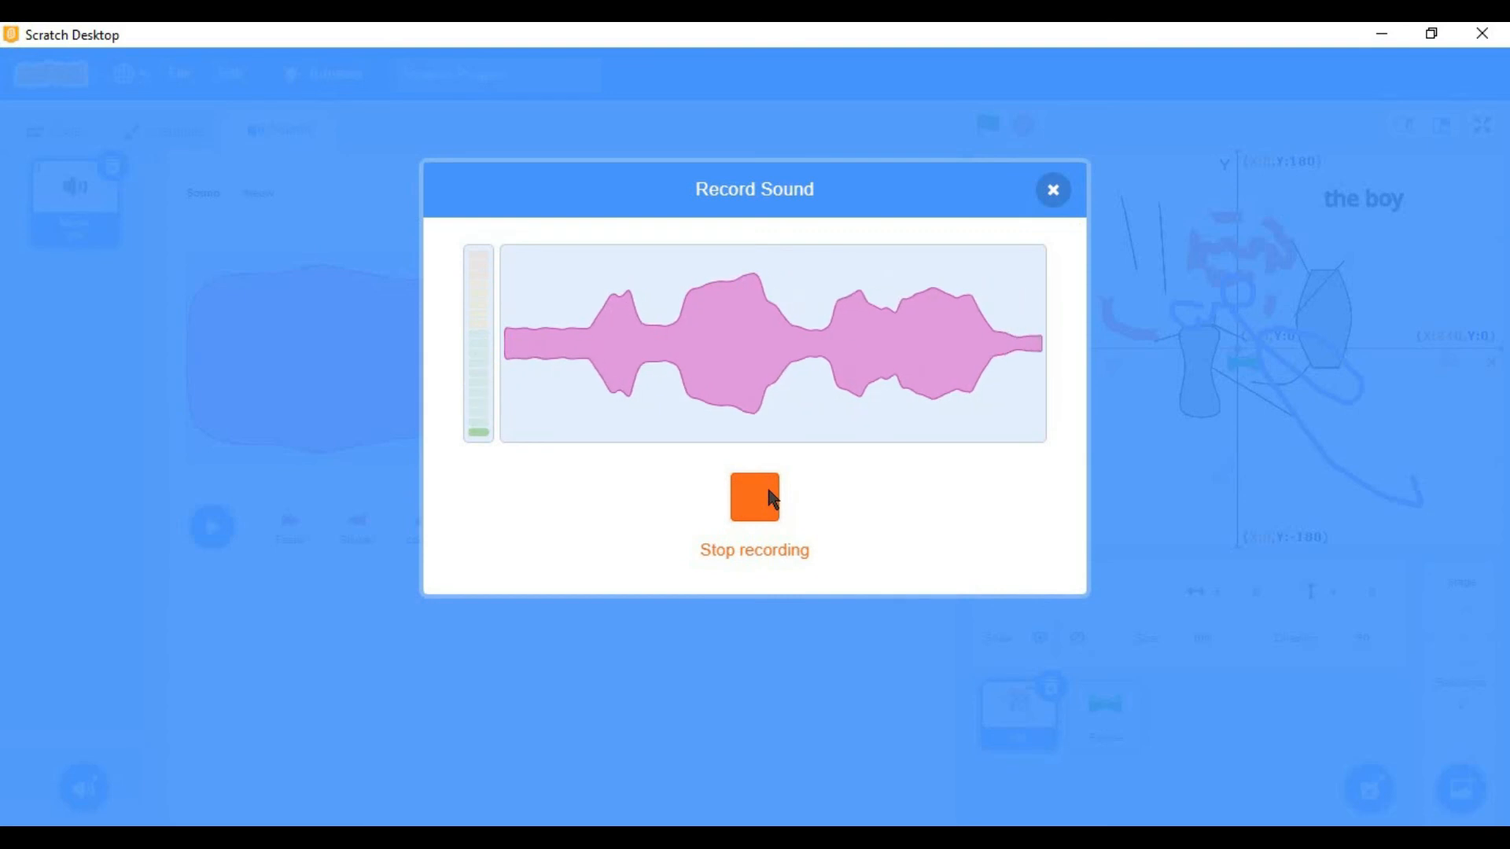
pyautogui.click(768, 499)
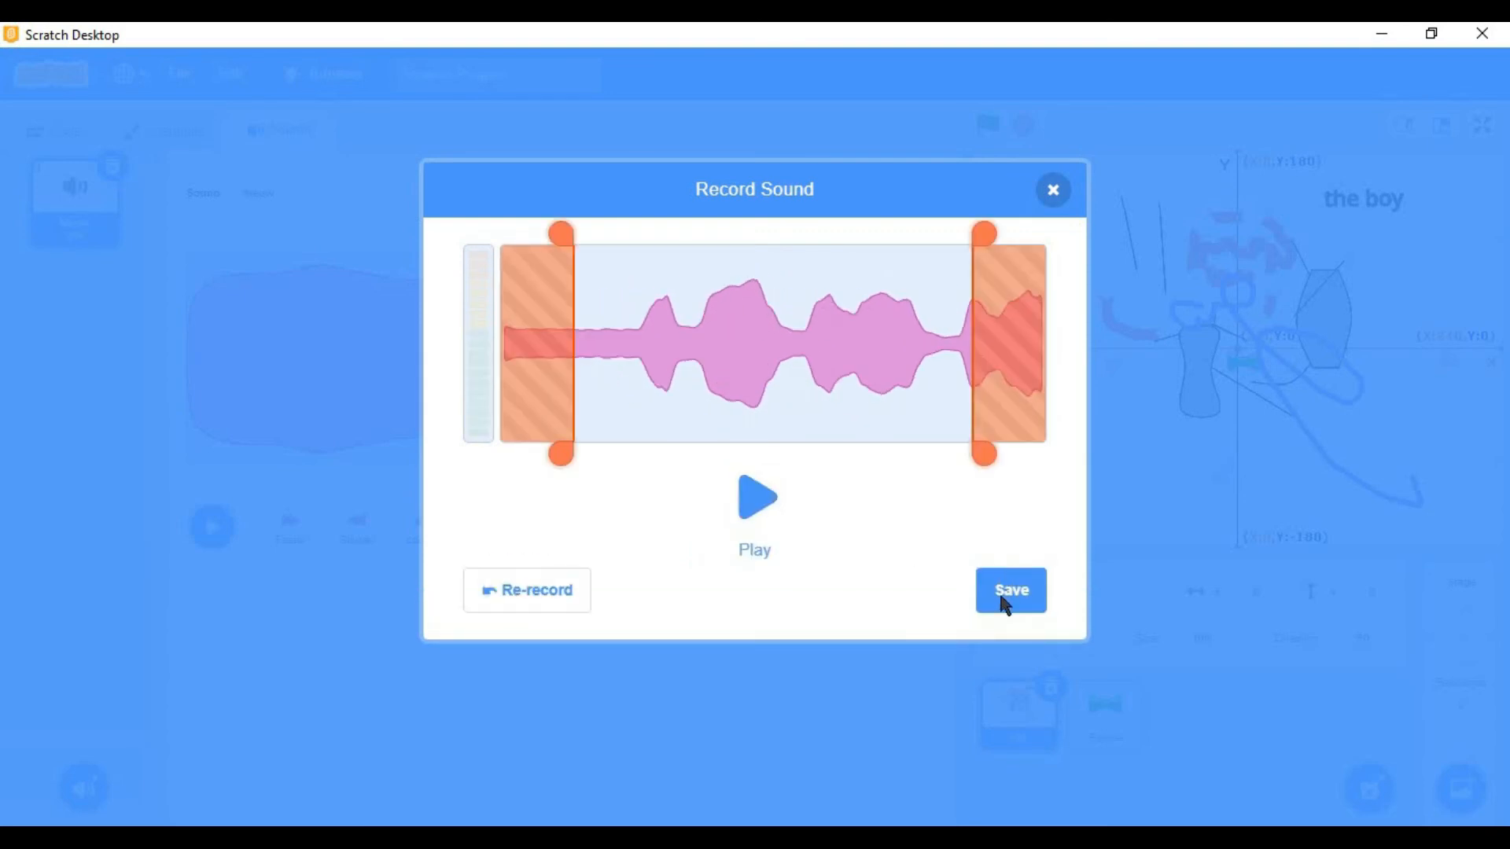
pyautogui.click(1006, 604)
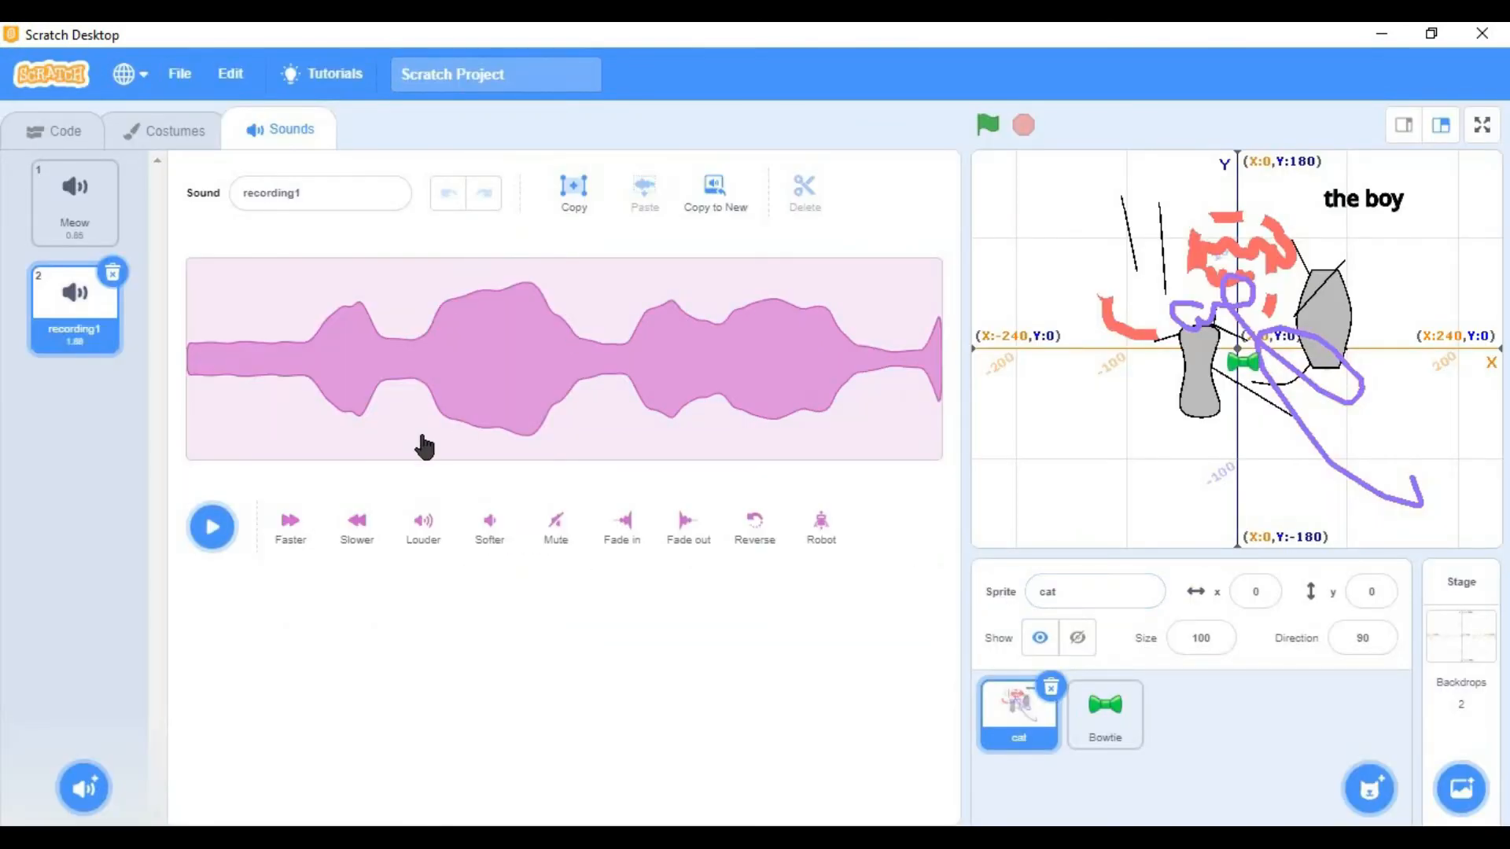
# Step: Play recording1, try the faster and slower effects on it, and make it louder twice
pyautogui.click(224, 527)
pyautogui.click(291, 523)
pyautogui.click(357, 525)
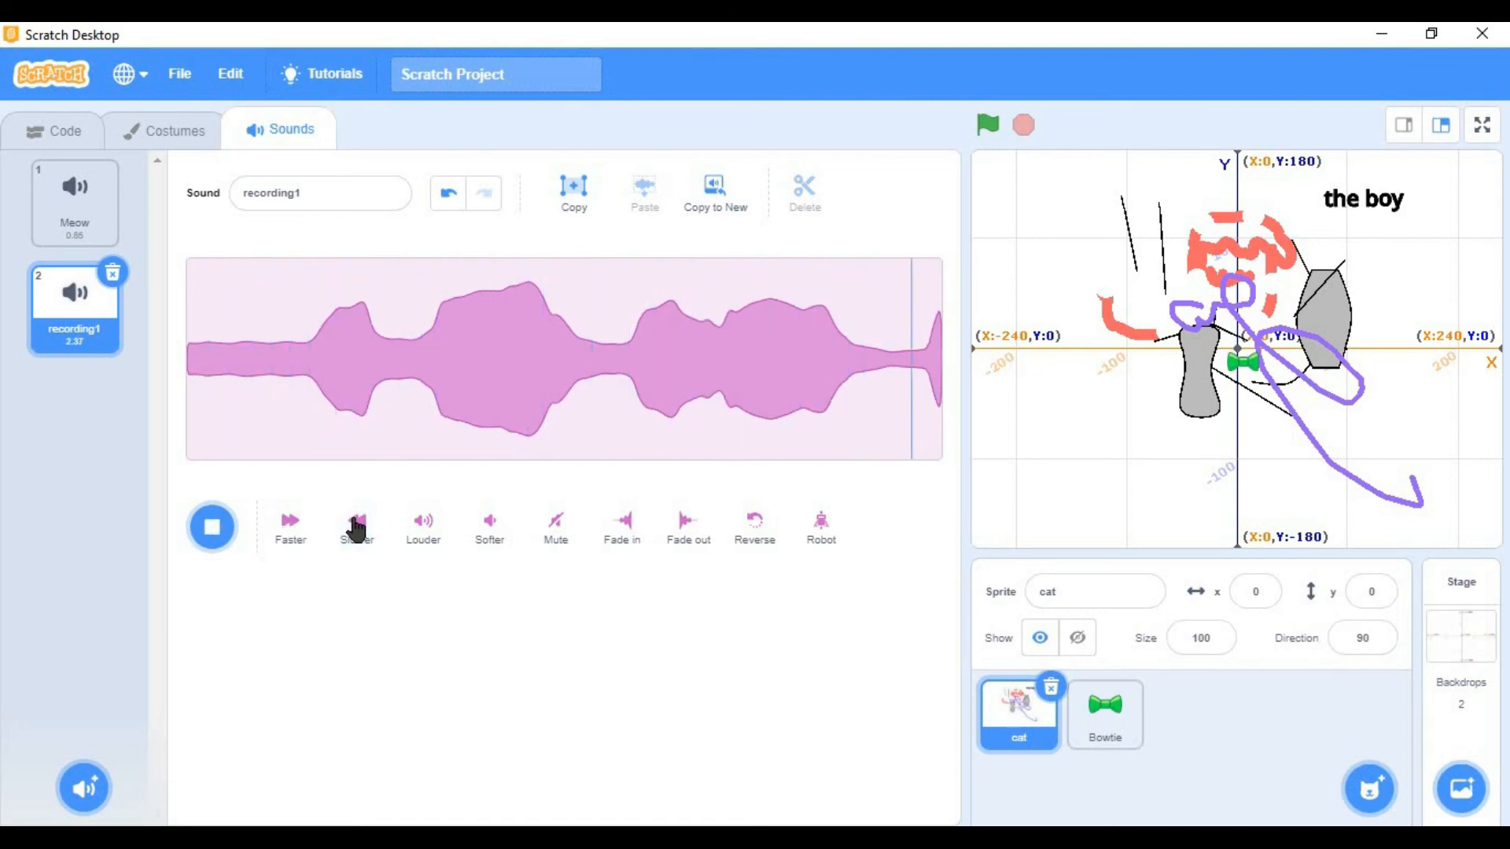
pyautogui.click(435, 525)
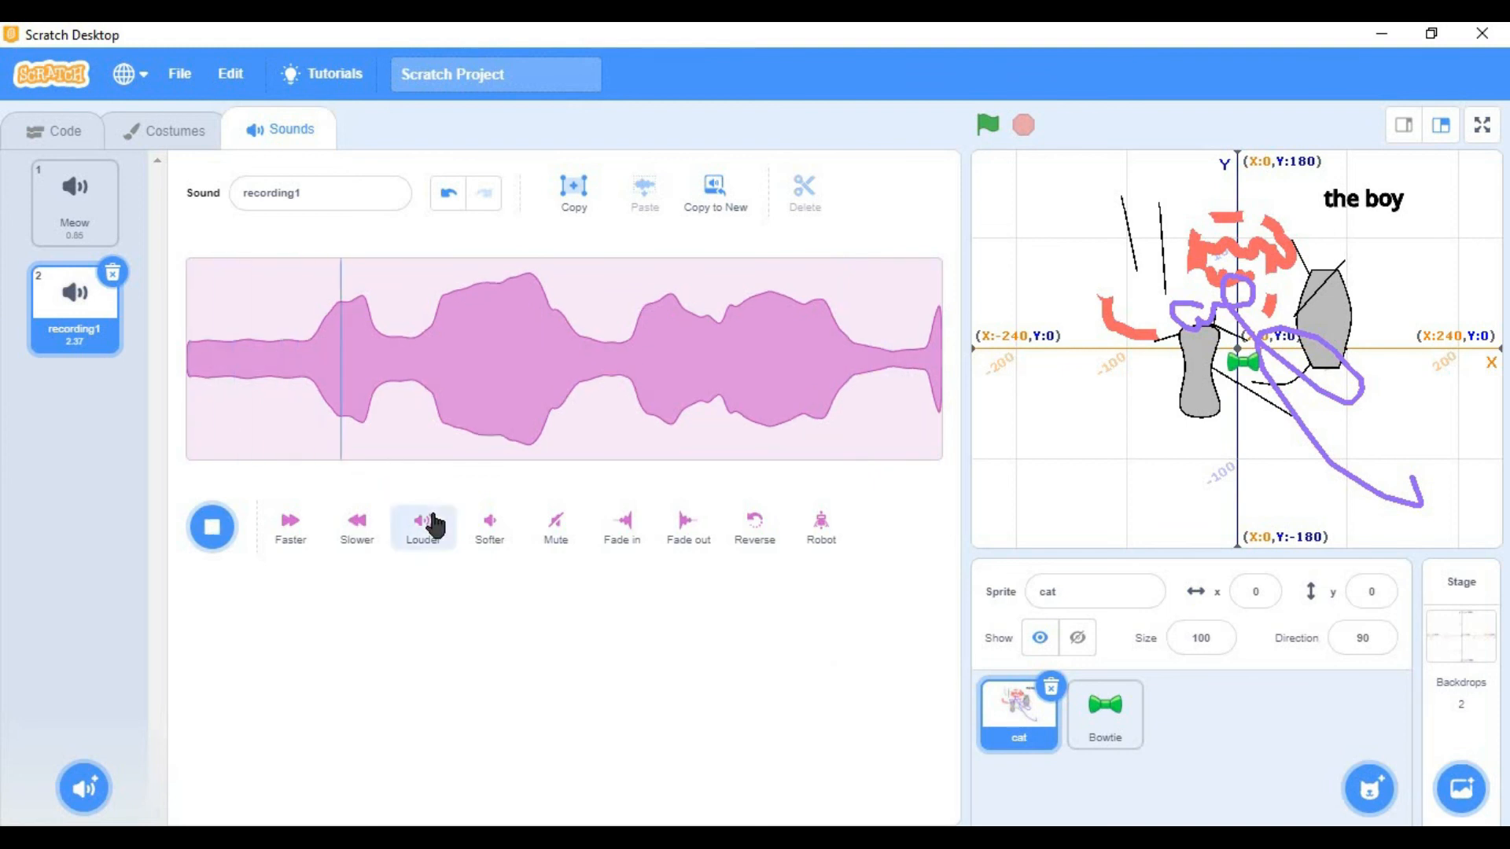
pyautogui.click(432, 525)
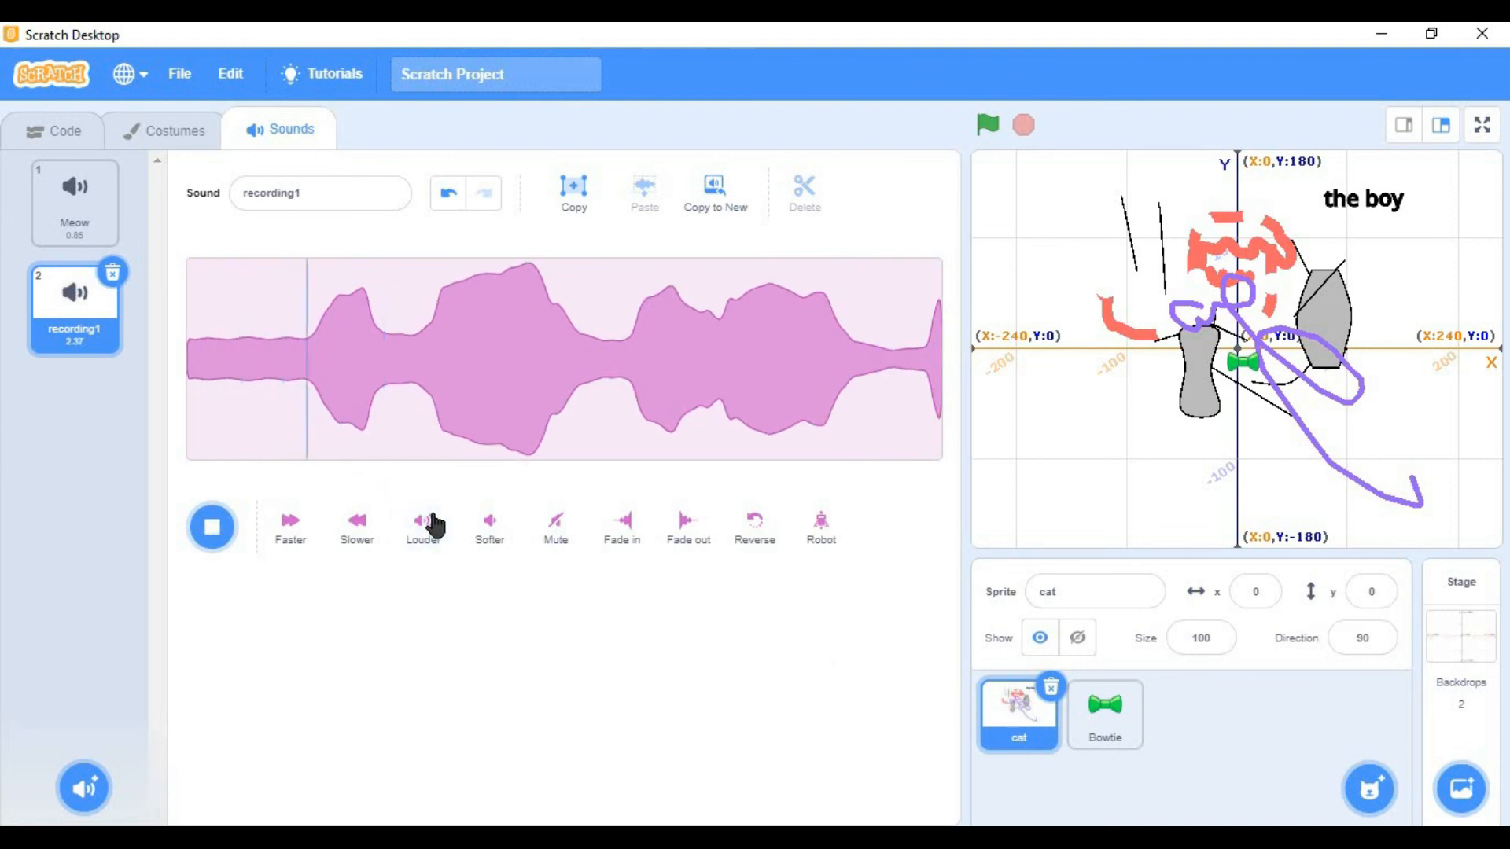
# Step: Mute the whole of recording1 and undo the mute
pyautogui.click(561, 526)
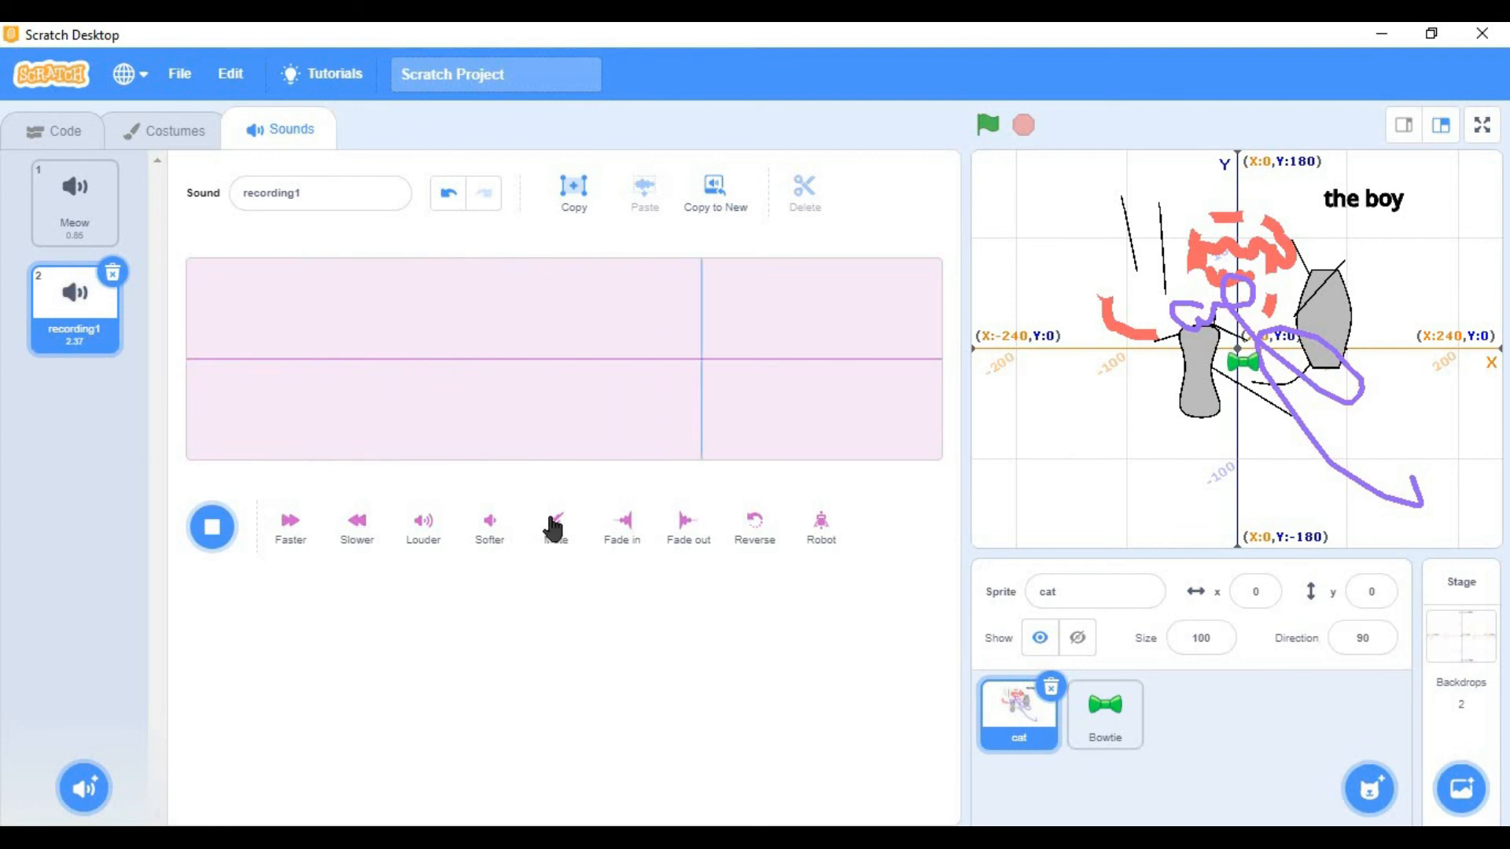
pyautogui.hotkey('ctrl', 'z')
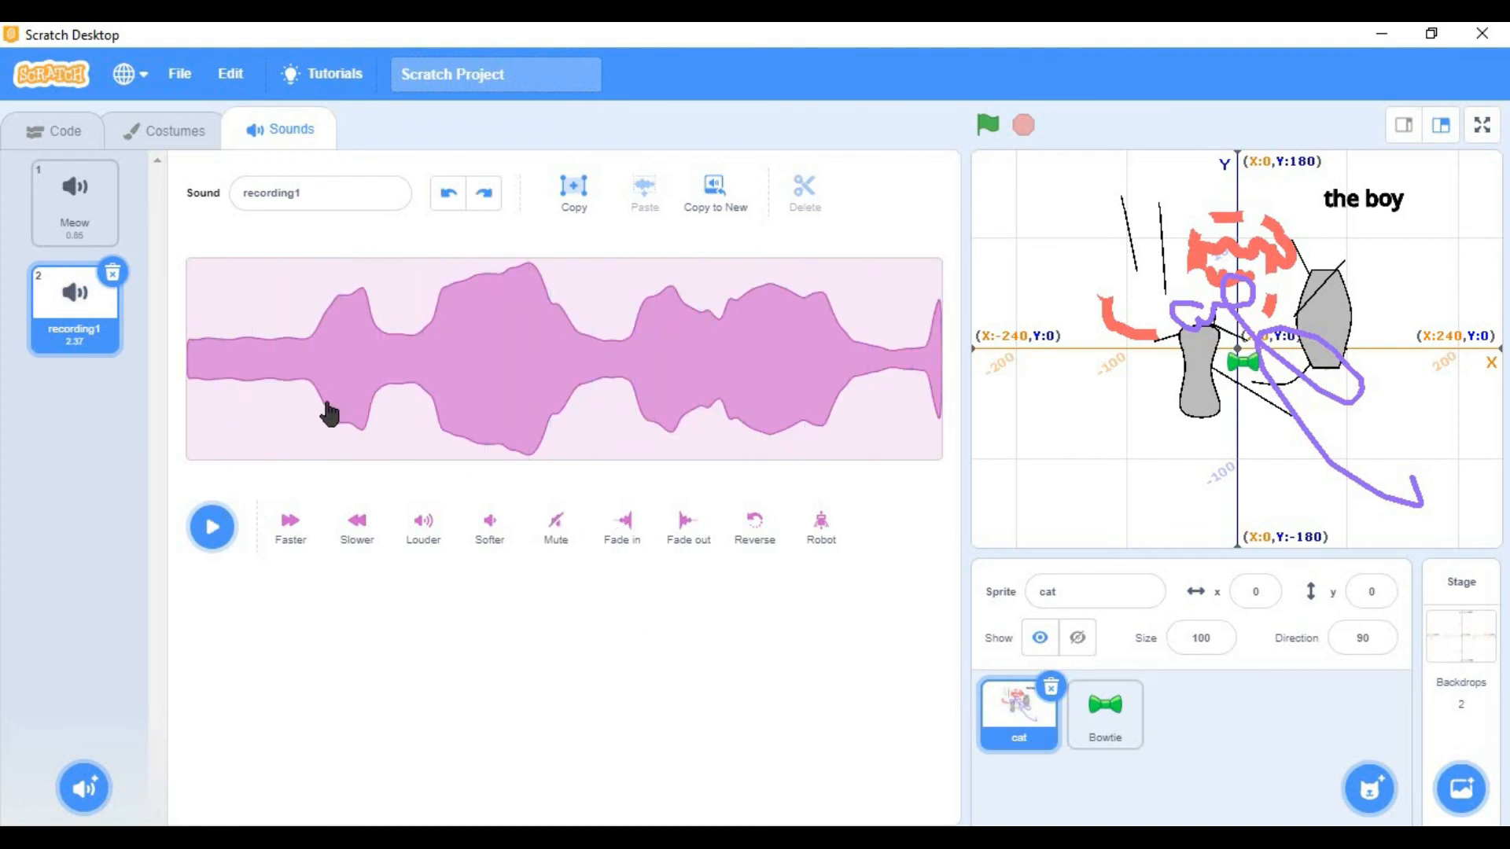
# Step: Select the opening section of recording1, up to its first loud part, and apply a fade in
pyautogui.moveTo(327, 412); pyautogui.dragTo(101, 400)
pyautogui.click(622, 527)
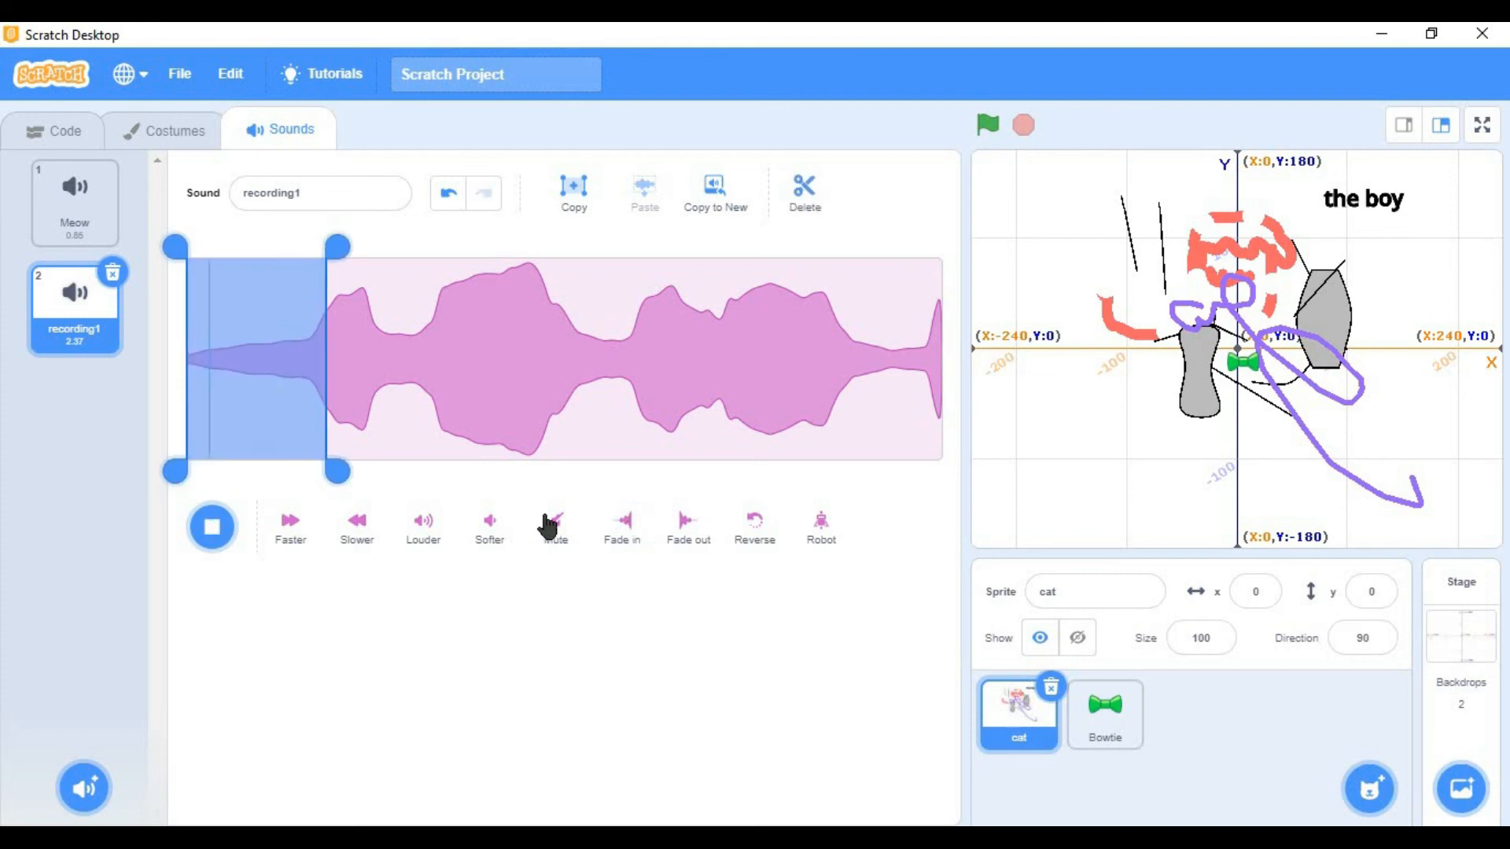
# Step: Reverse the whole of recording1, reverse it back to its original direction, and apply the robot effect
pyautogui.click(489, 592)
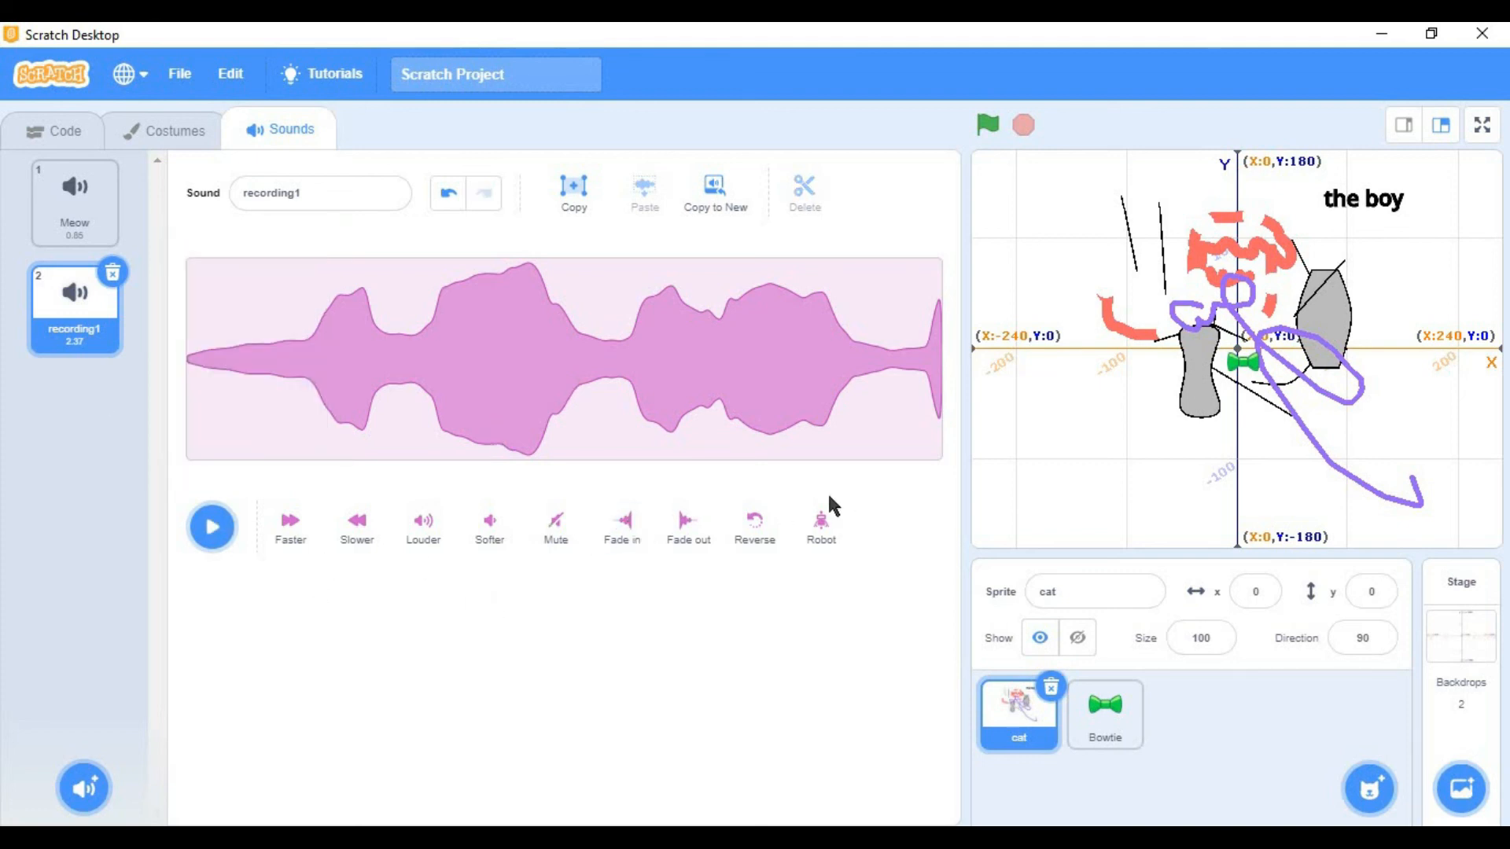
pyautogui.click(755, 525)
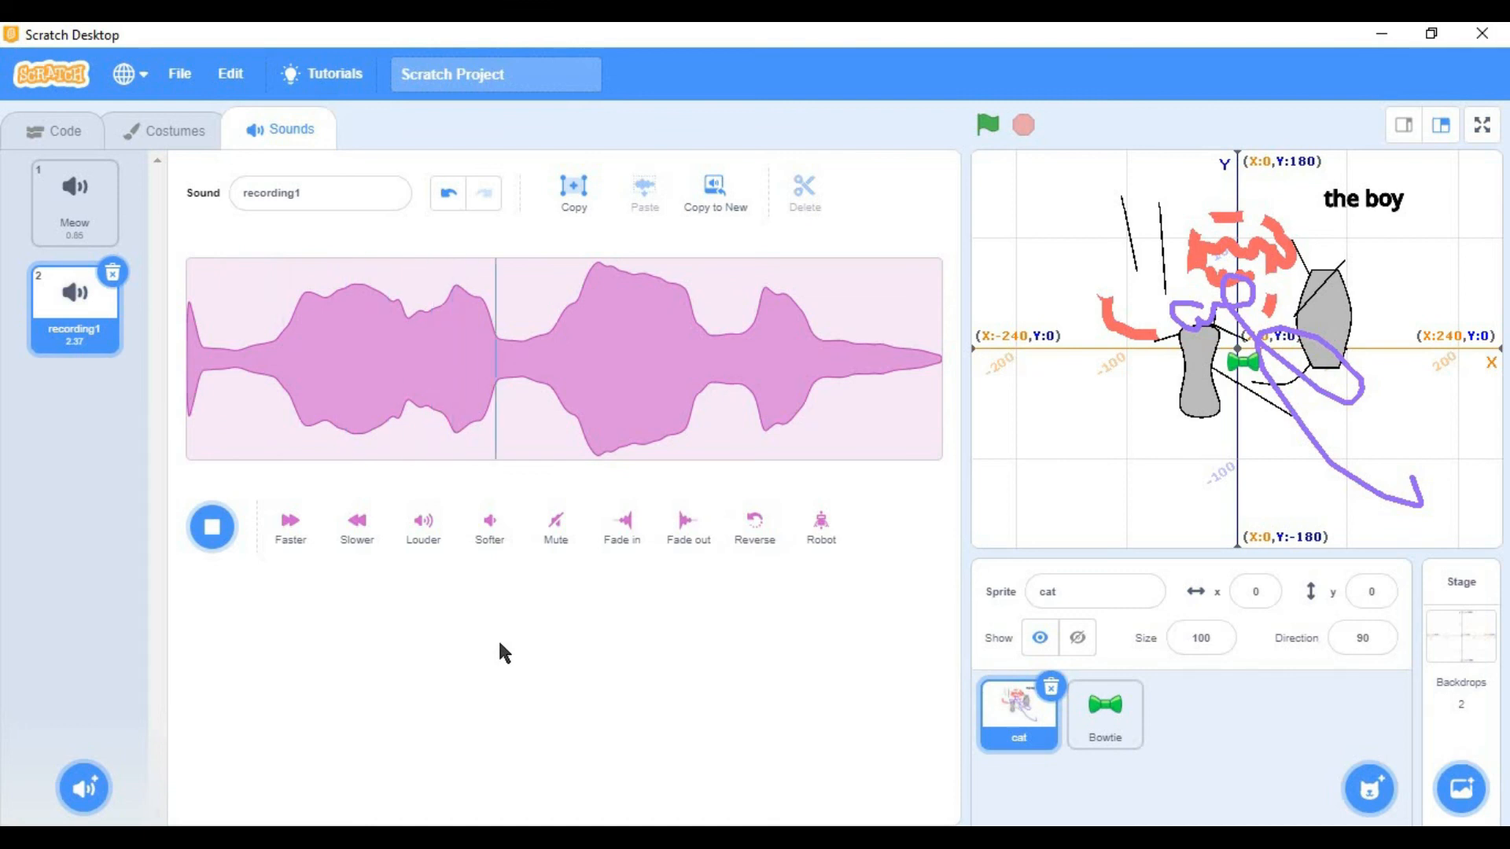
pyautogui.click(751, 523)
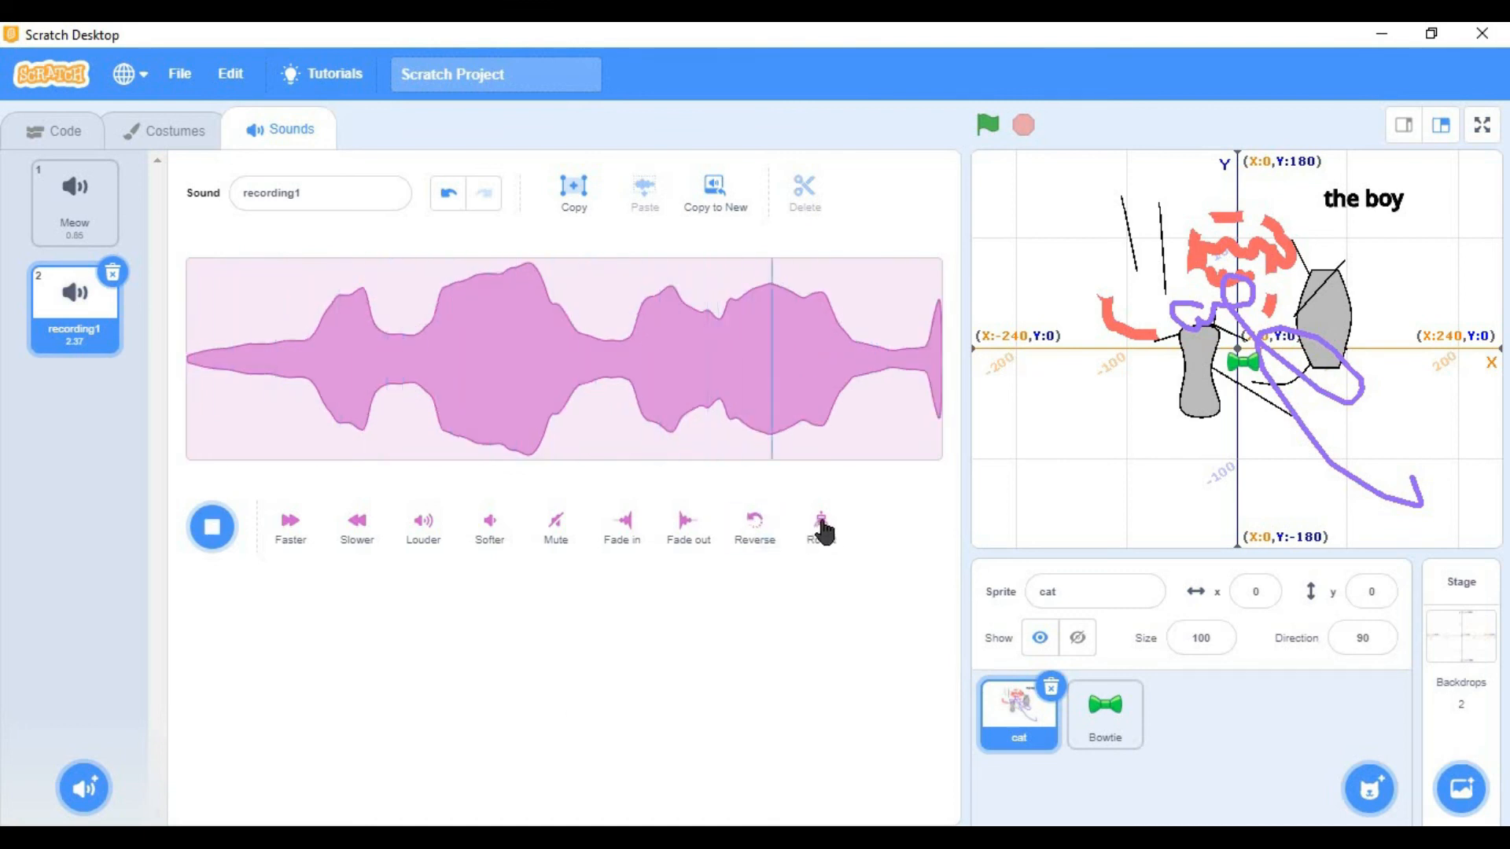
pyautogui.click(822, 525)
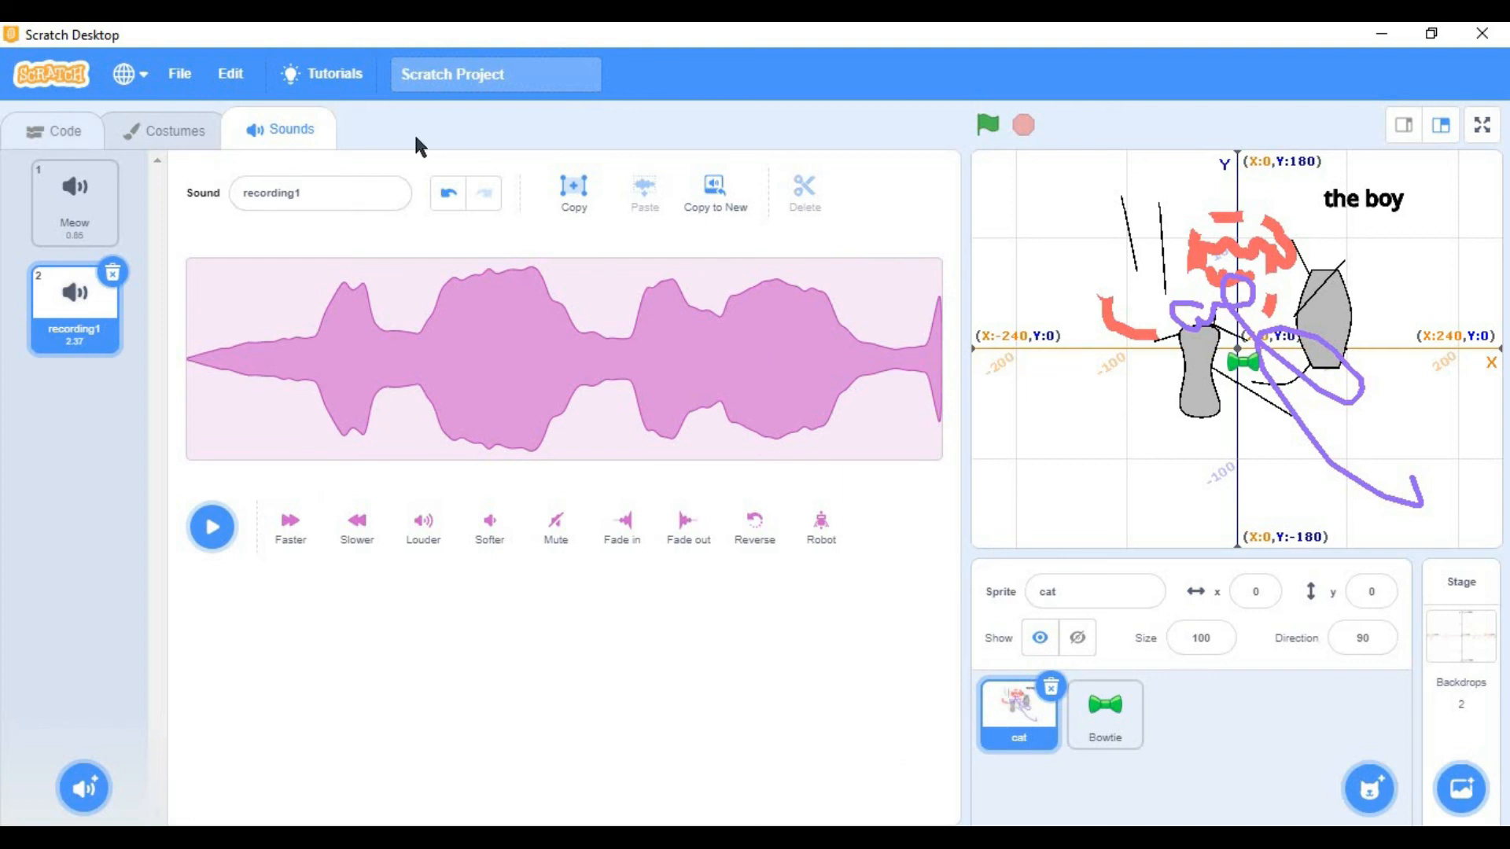
# Step: Copy the section of recording1 from just before its first loud part to midway through the second, and paste it at the sound's end
pyautogui.click(266, 320)
pyautogui.click(580, 192)
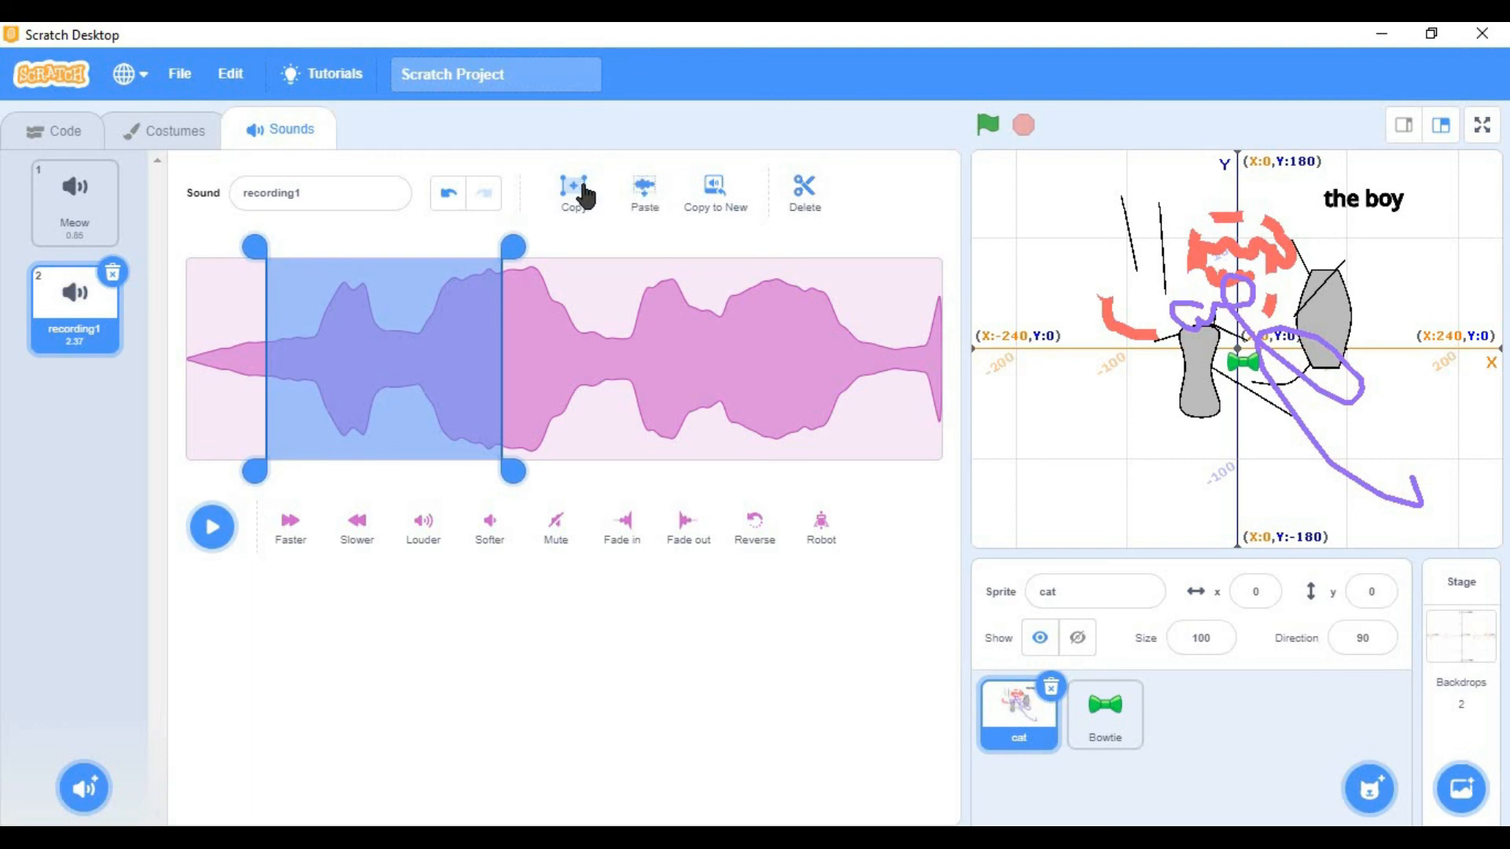
pyautogui.click(544, 385)
pyautogui.click(639, 206)
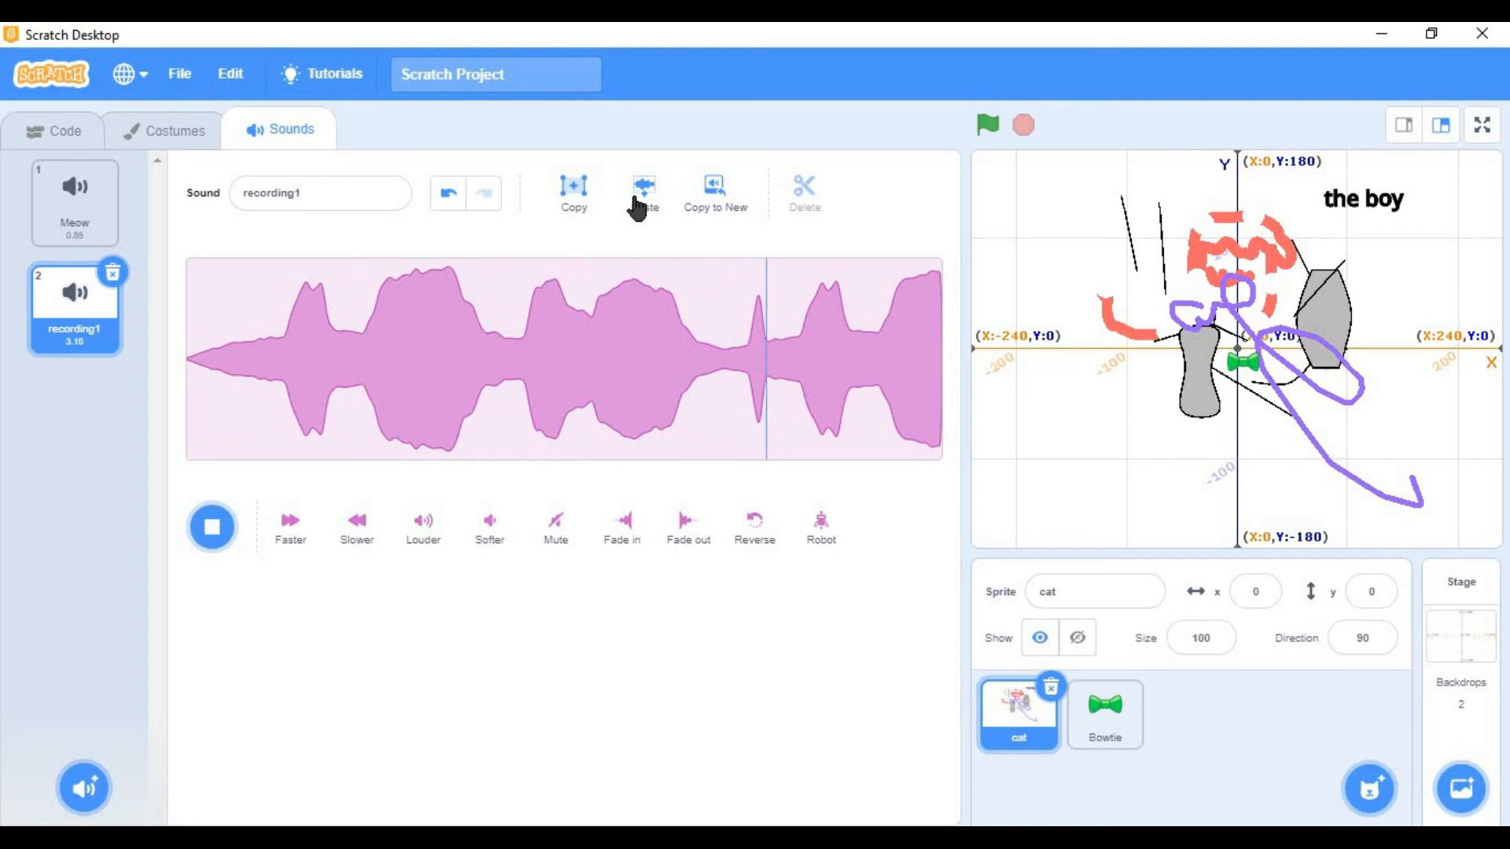
# Step: Copy recording1 to a new sound and delete that new sound from the cat's sound list
pyautogui.click(704, 191)
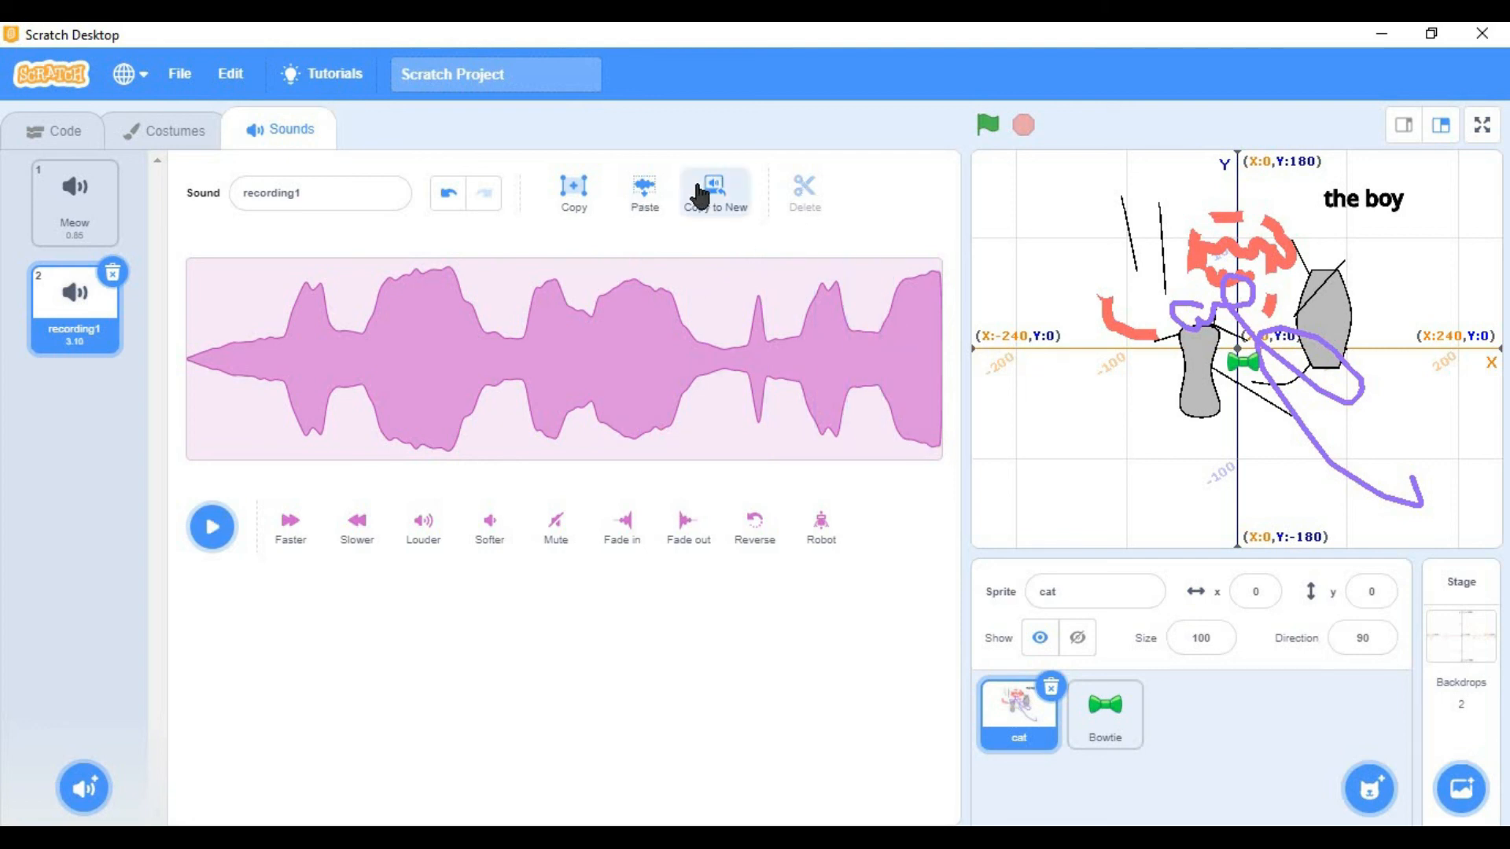
pyautogui.click(55, 454)
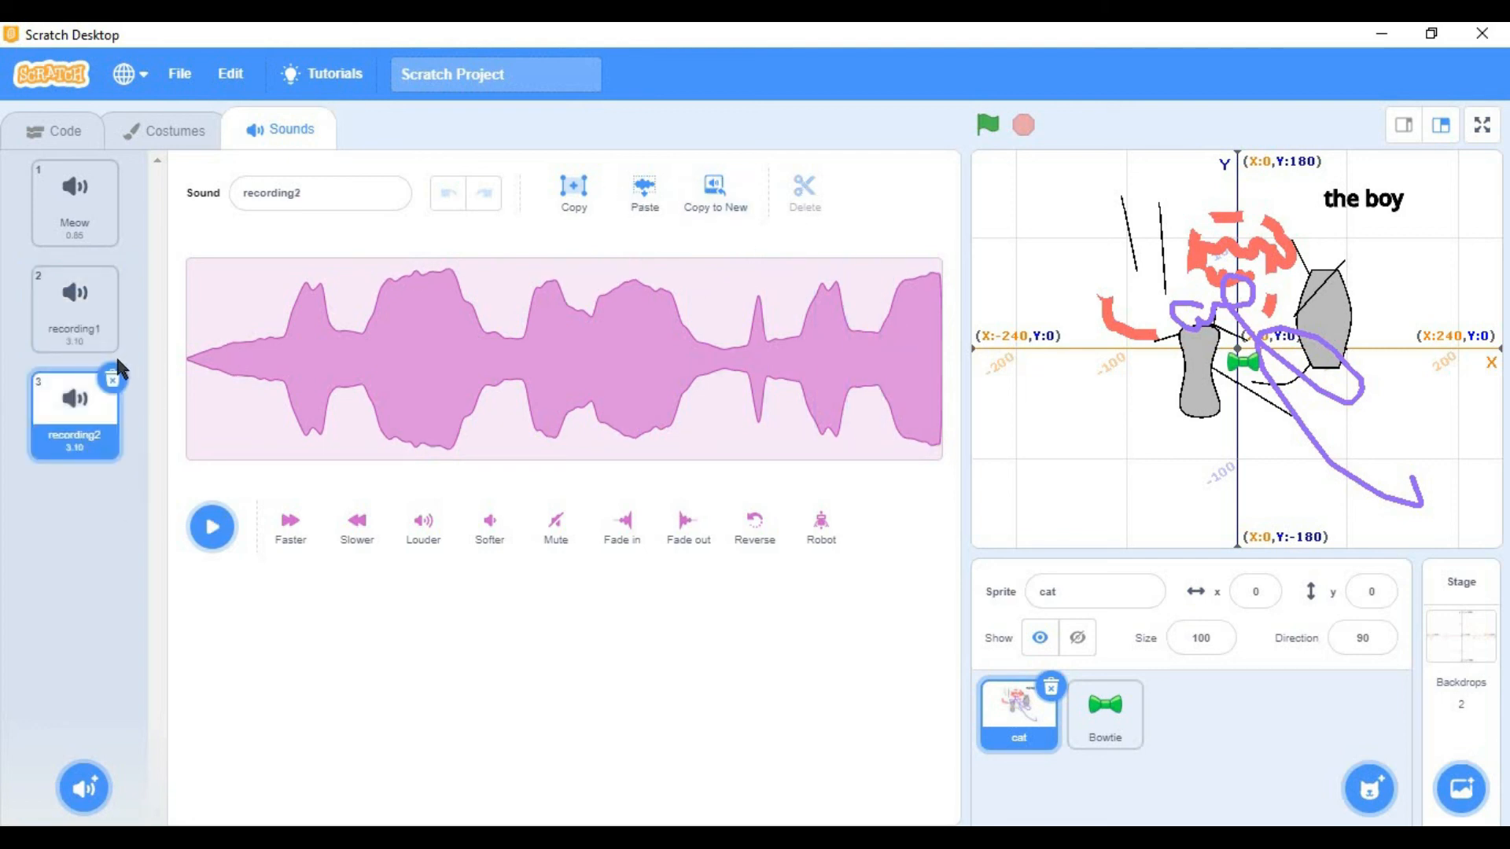
pyautogui.click(112, 378)
# Step: Delete the middle section of recording1 containing its third and fourth loud parts, and return to the cat sprite's code blocks
pyautogui.moveTo(515, 351); pyautogui.dragTo(714, 358)
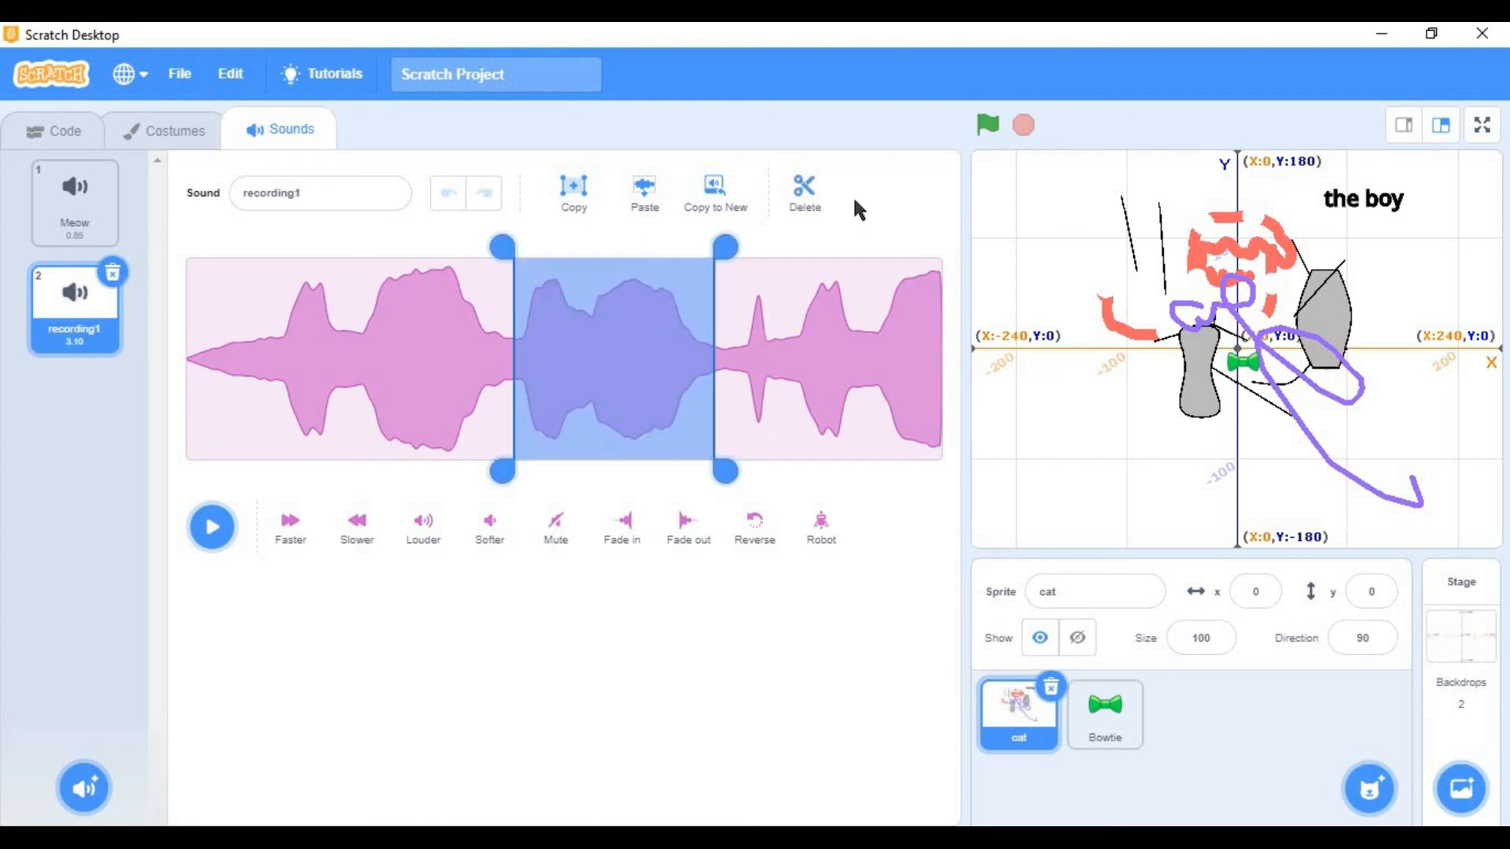
pyautogui.click(822, 189)
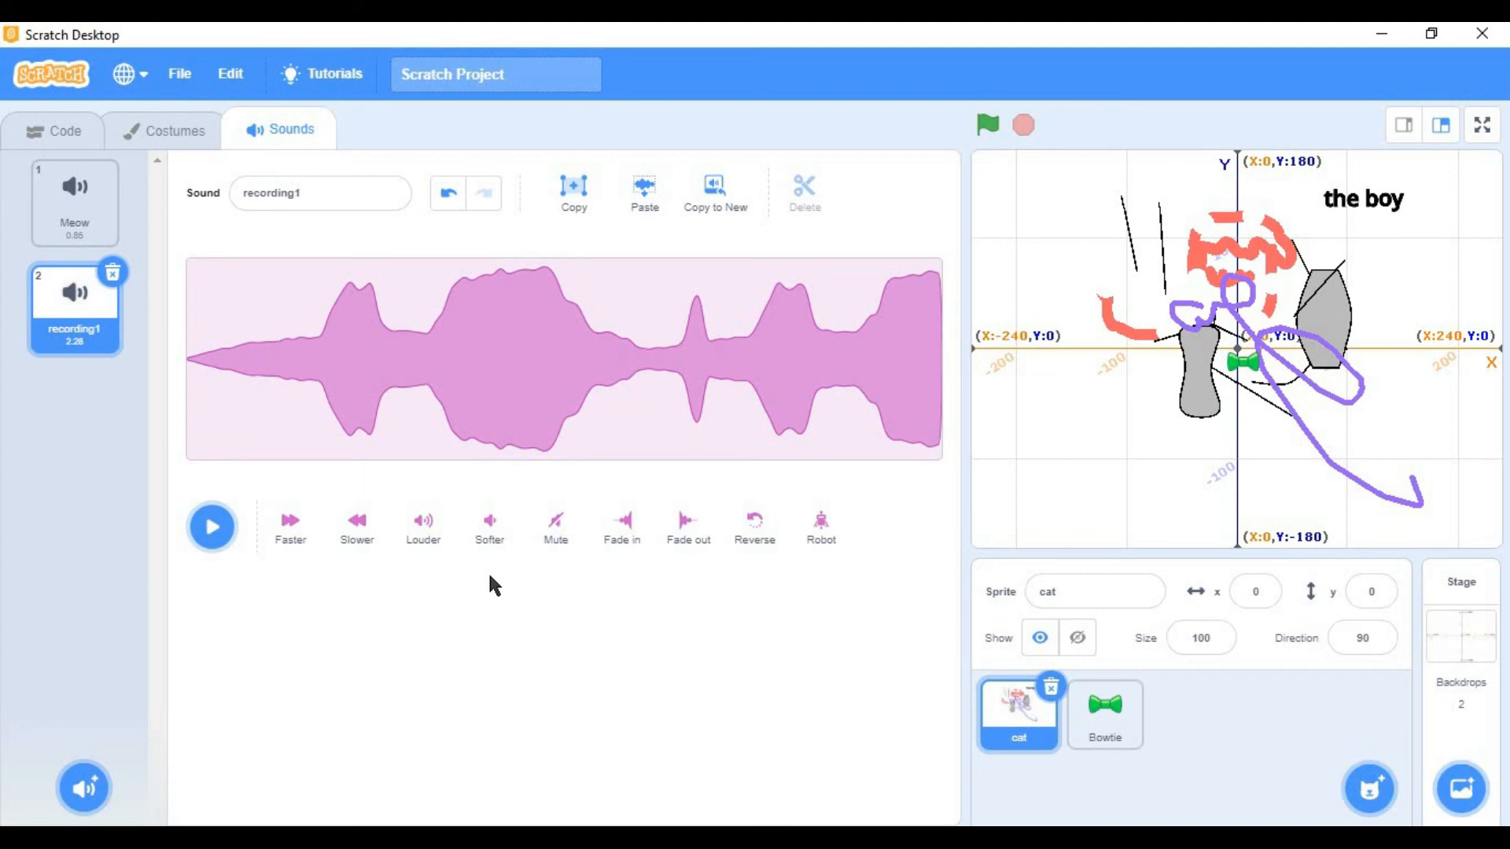
pyautogui.click(50, 139)
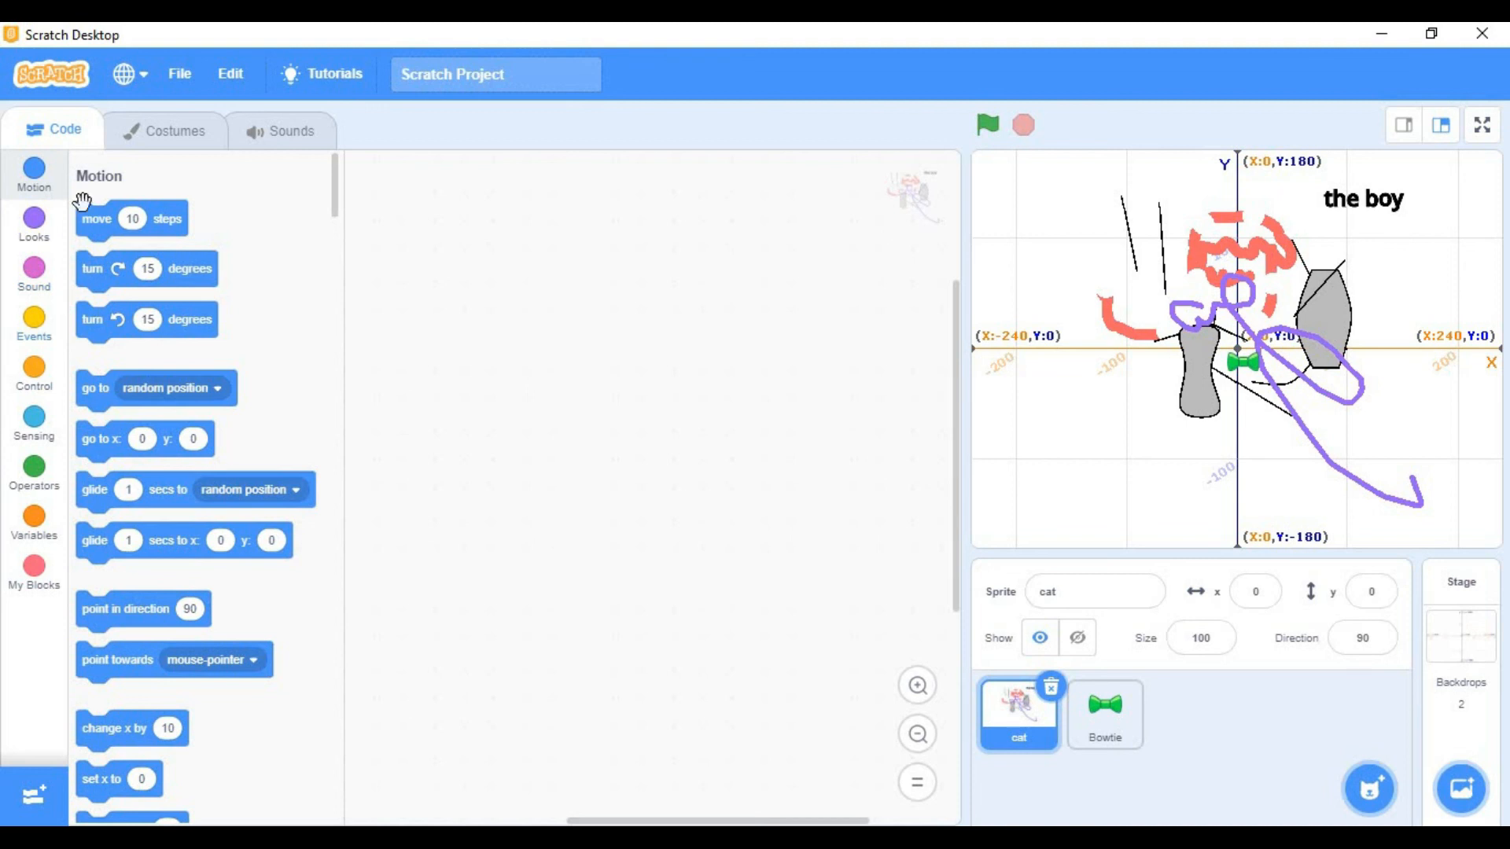